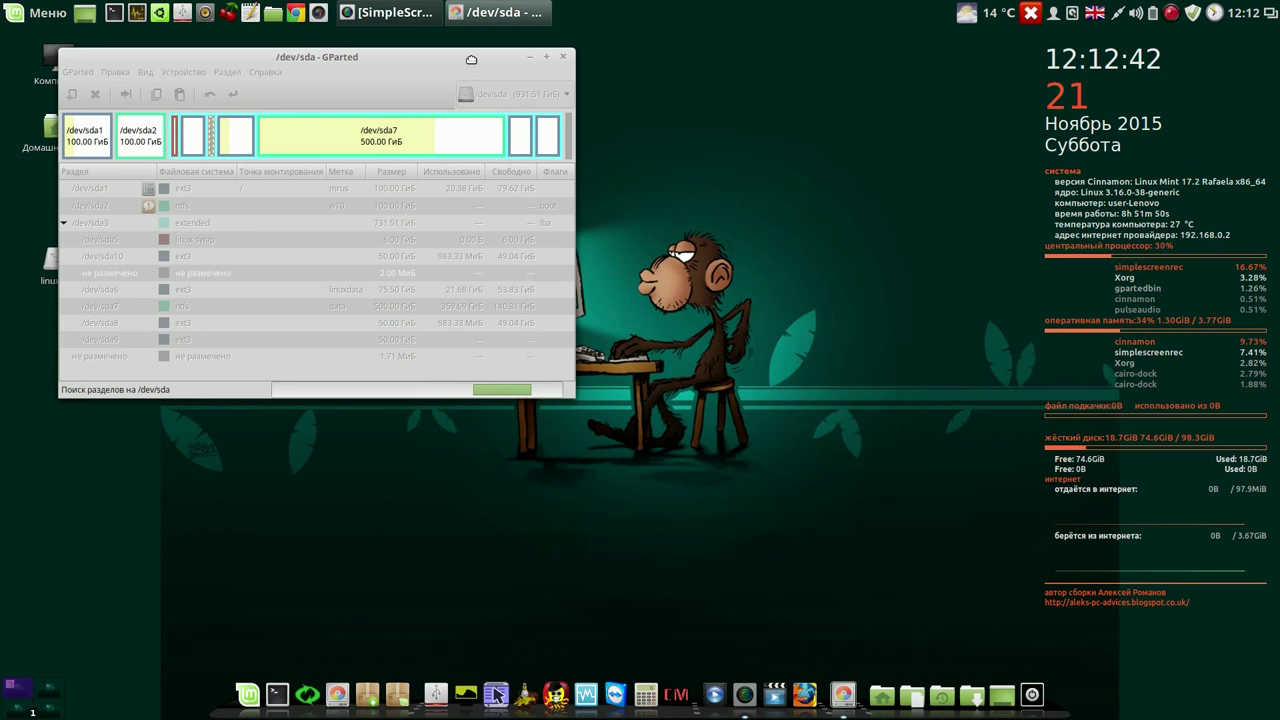
left_click_drag(471, 59, 543, 69)
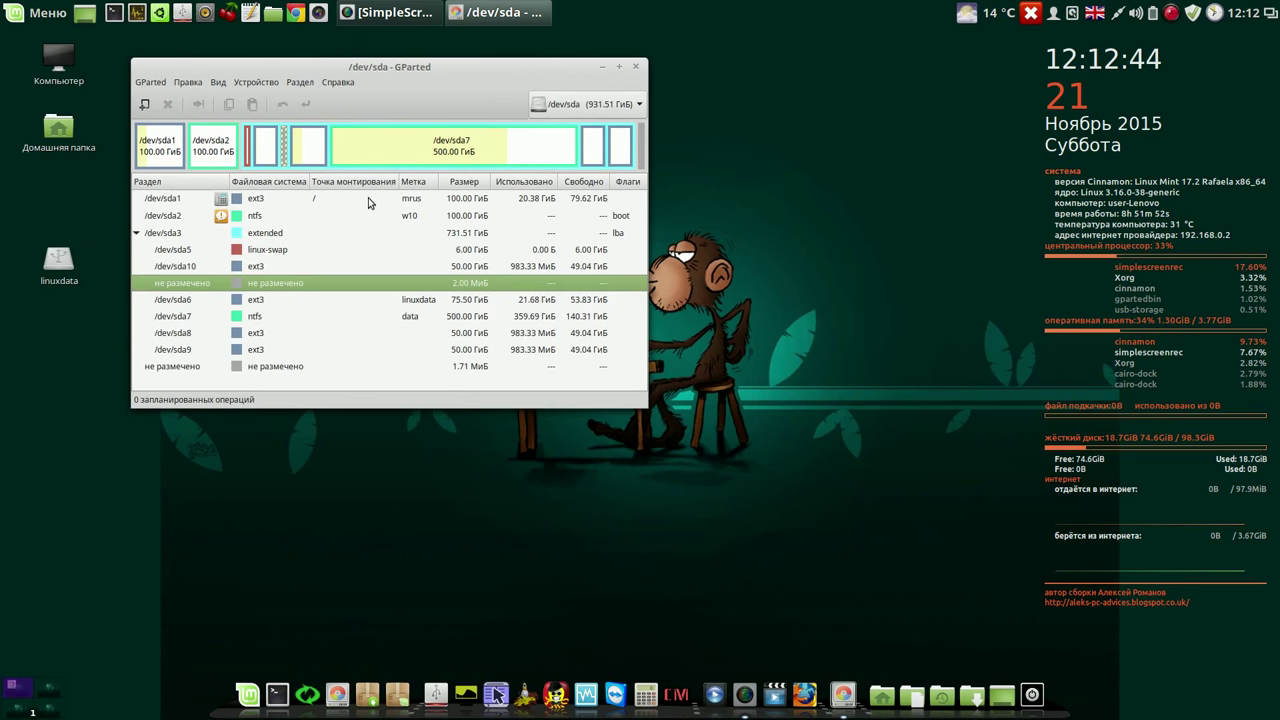
left_click(356, 204)
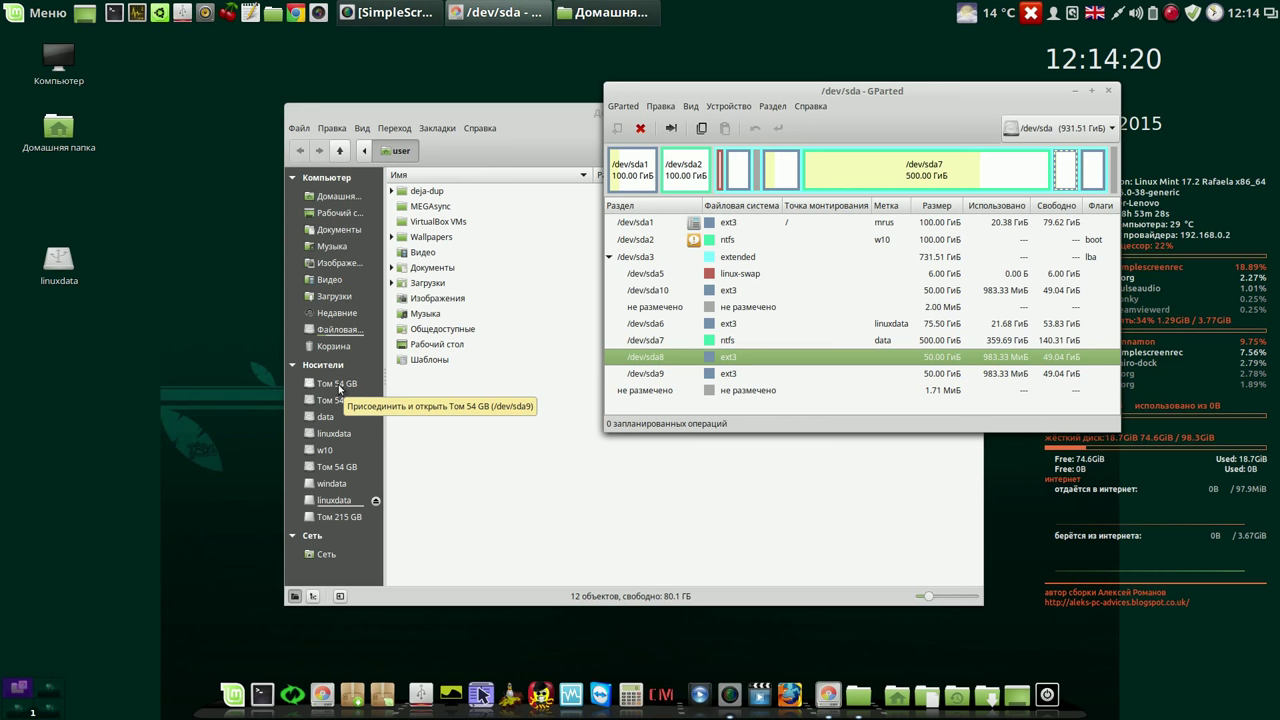
Set the label of the /dev/sda8 partition to xfce.
right_click(754, 359)
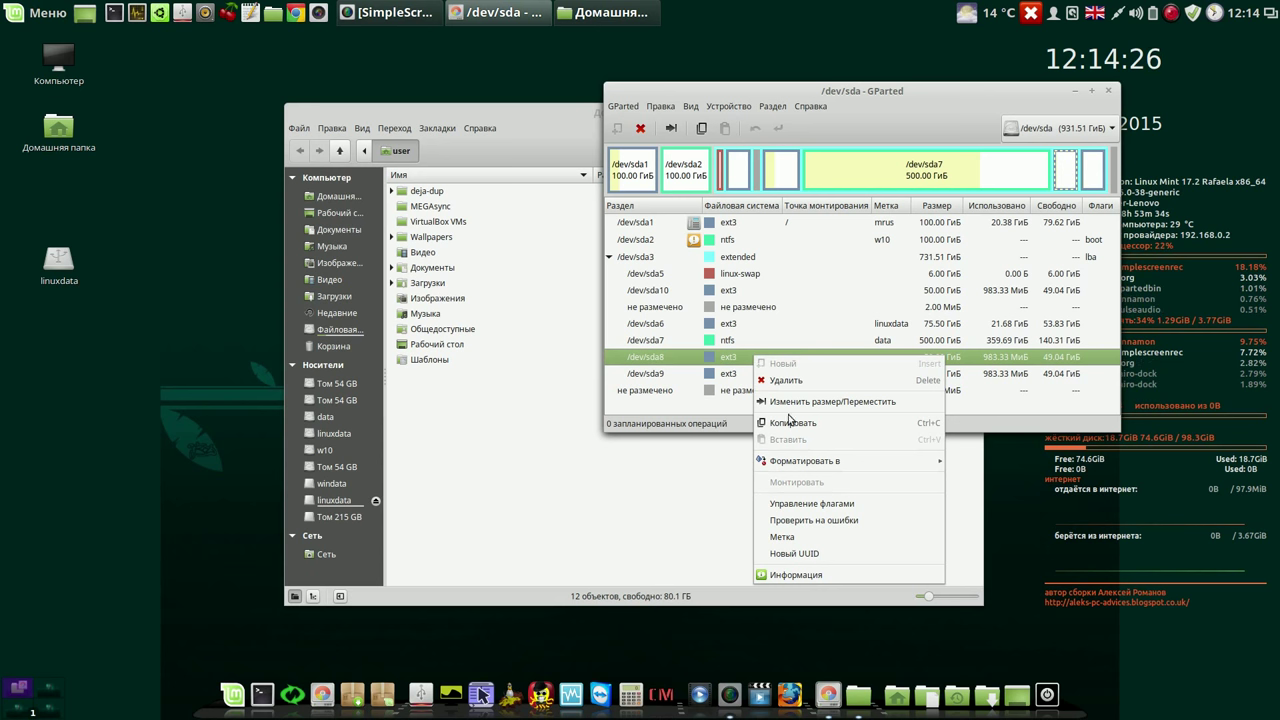
left_click(790, 538)
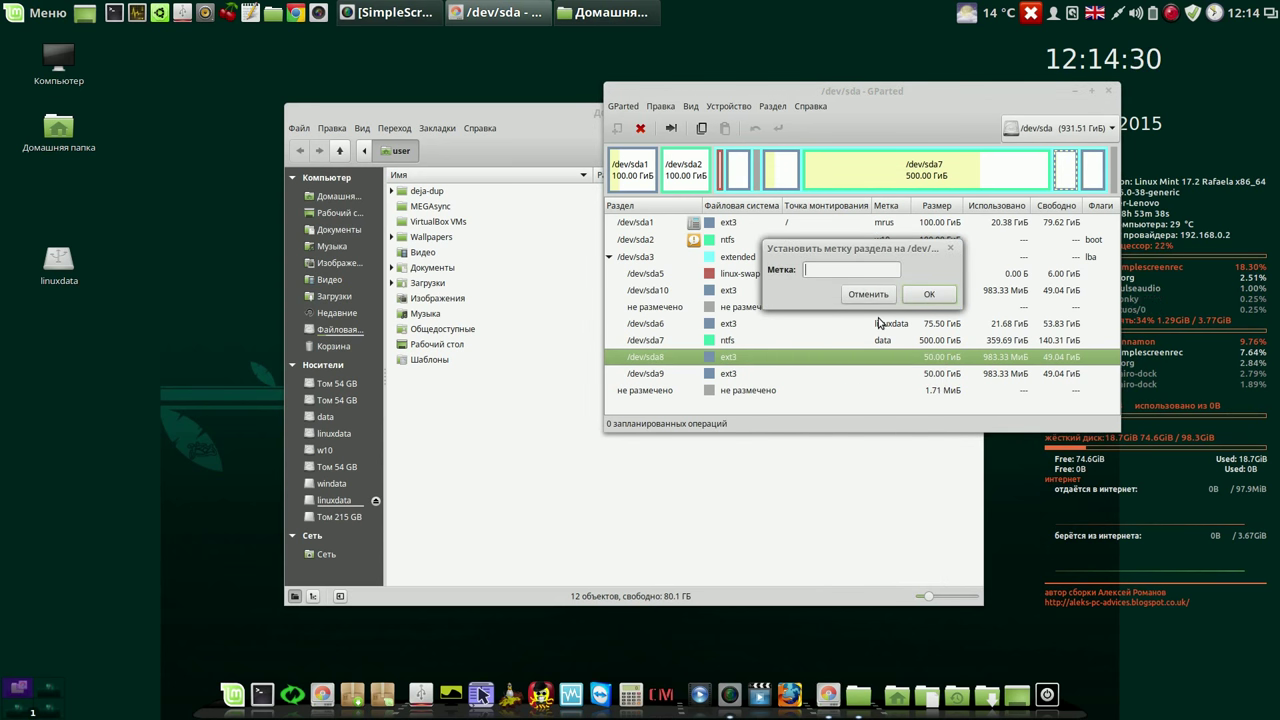
type("fce")
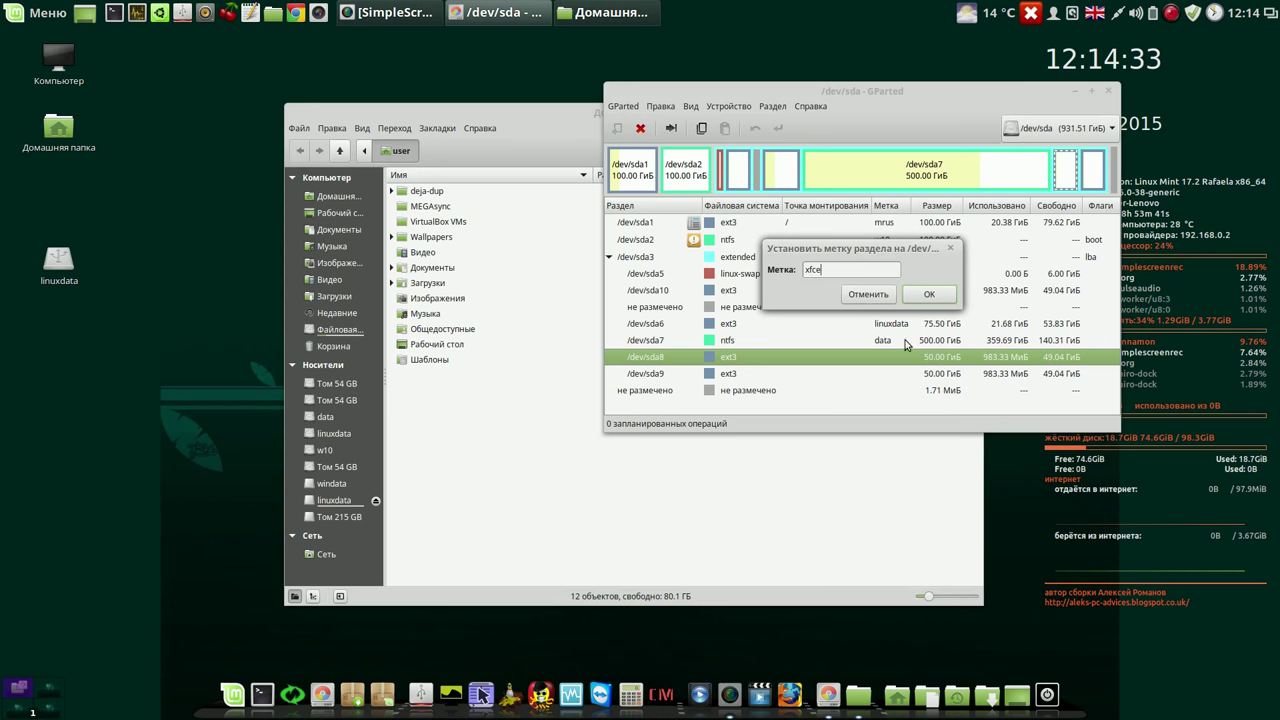
left_click(929, 296)
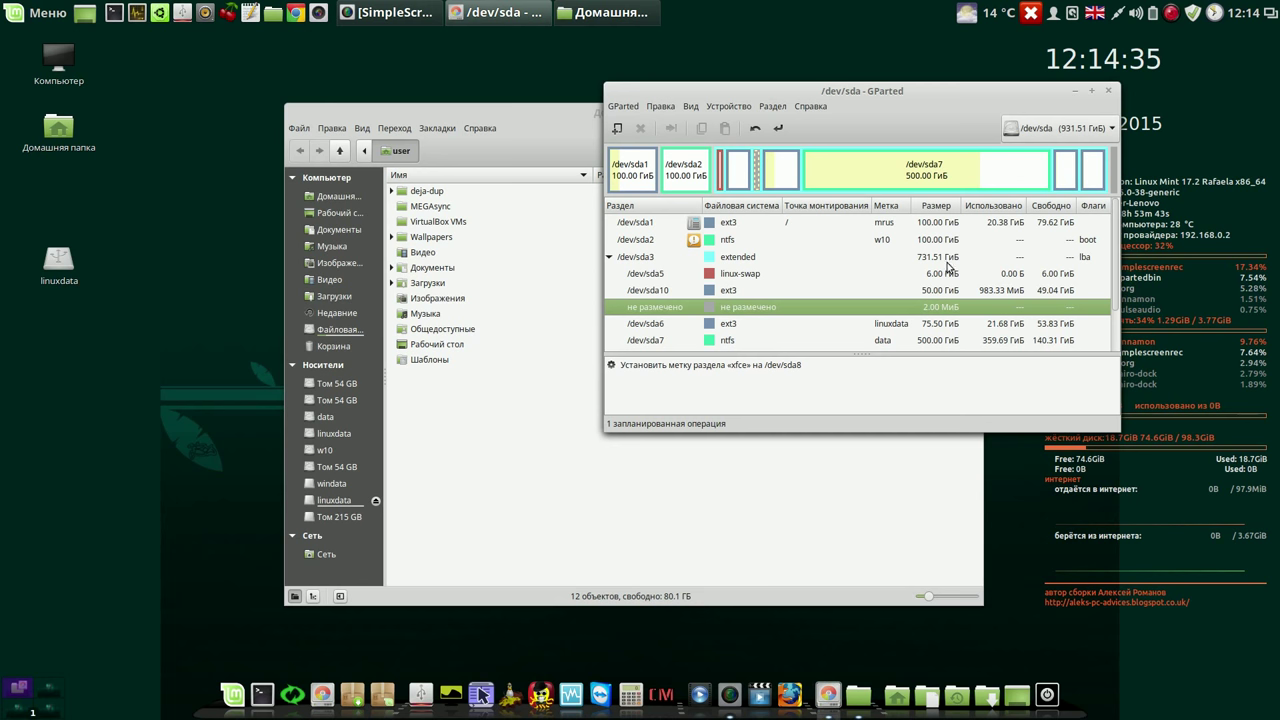
Apply the pending label operation on /dev/sda8, select that partition and minimize the GParted window.
left_click(778, 128)
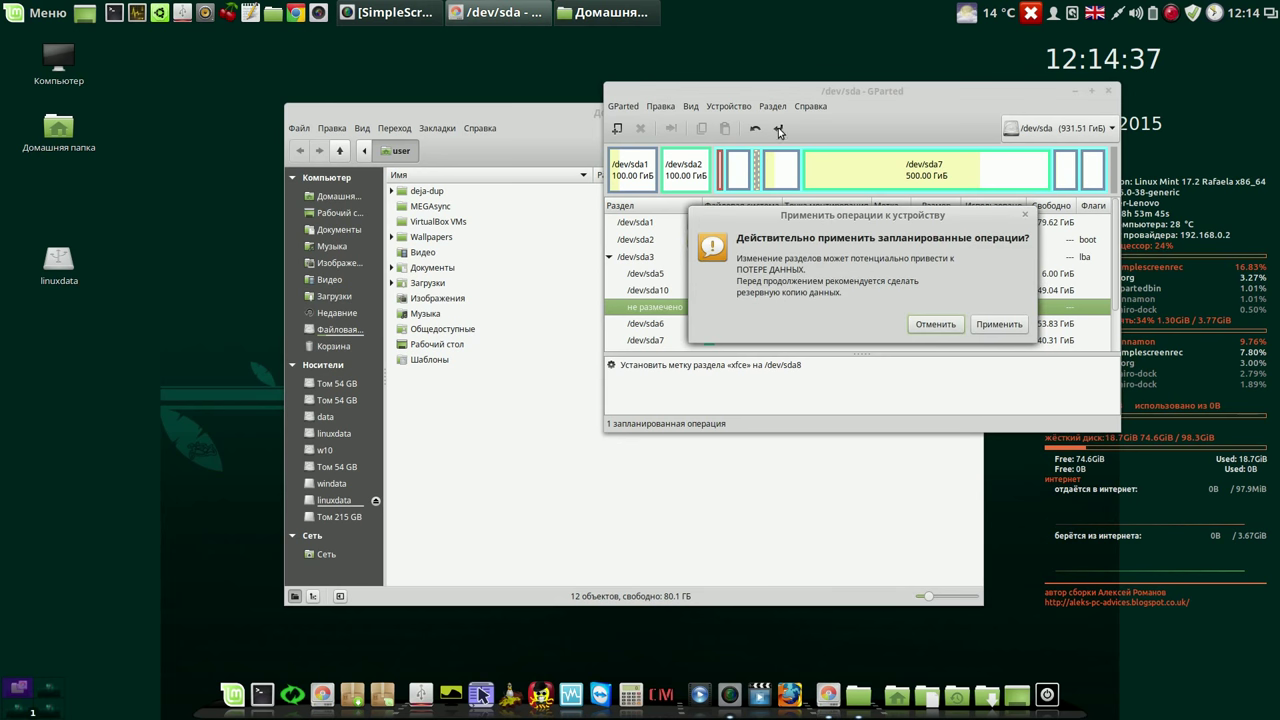
left_click(986, 325)
left_click(1000, 330)
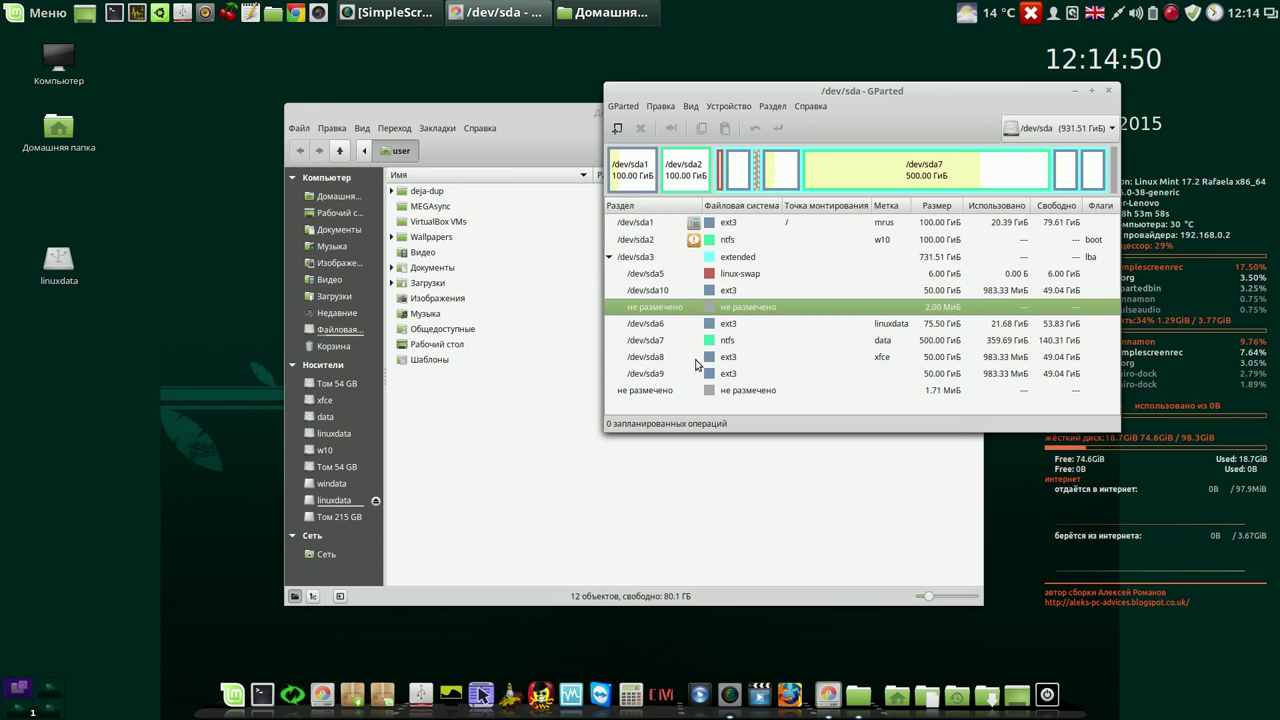
left_click(729, 361)
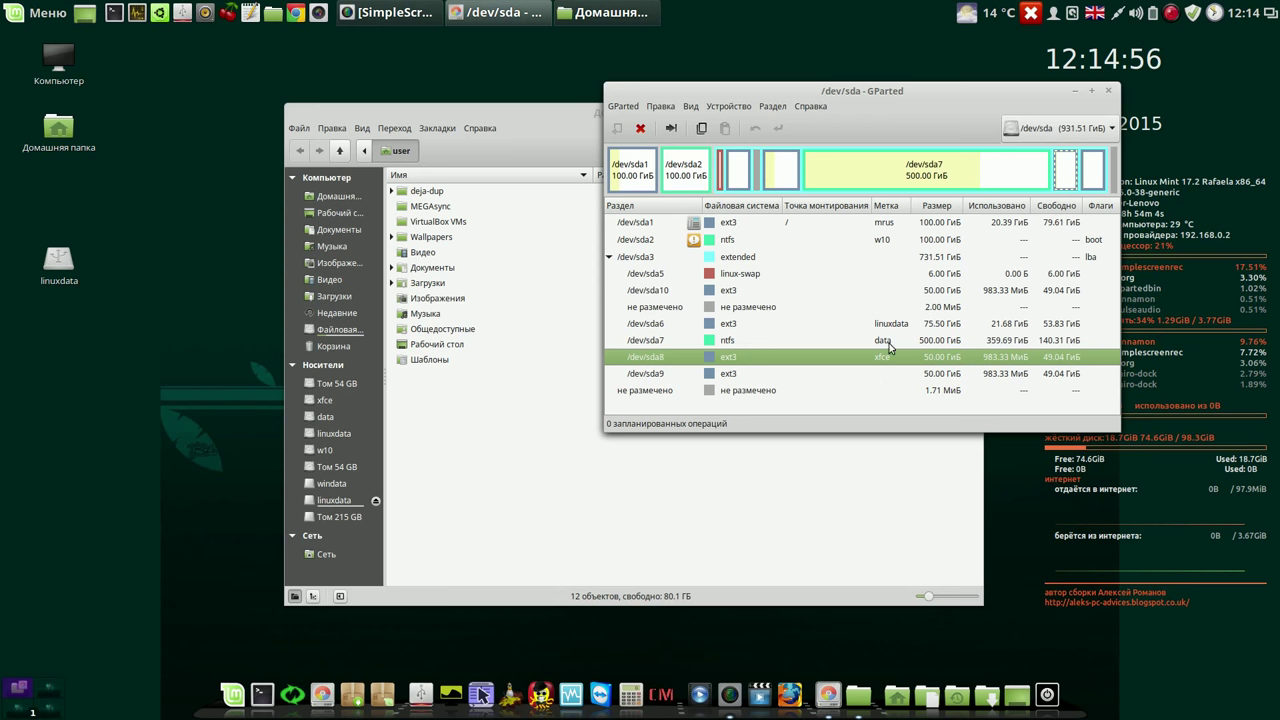
left_click(1078, 96)
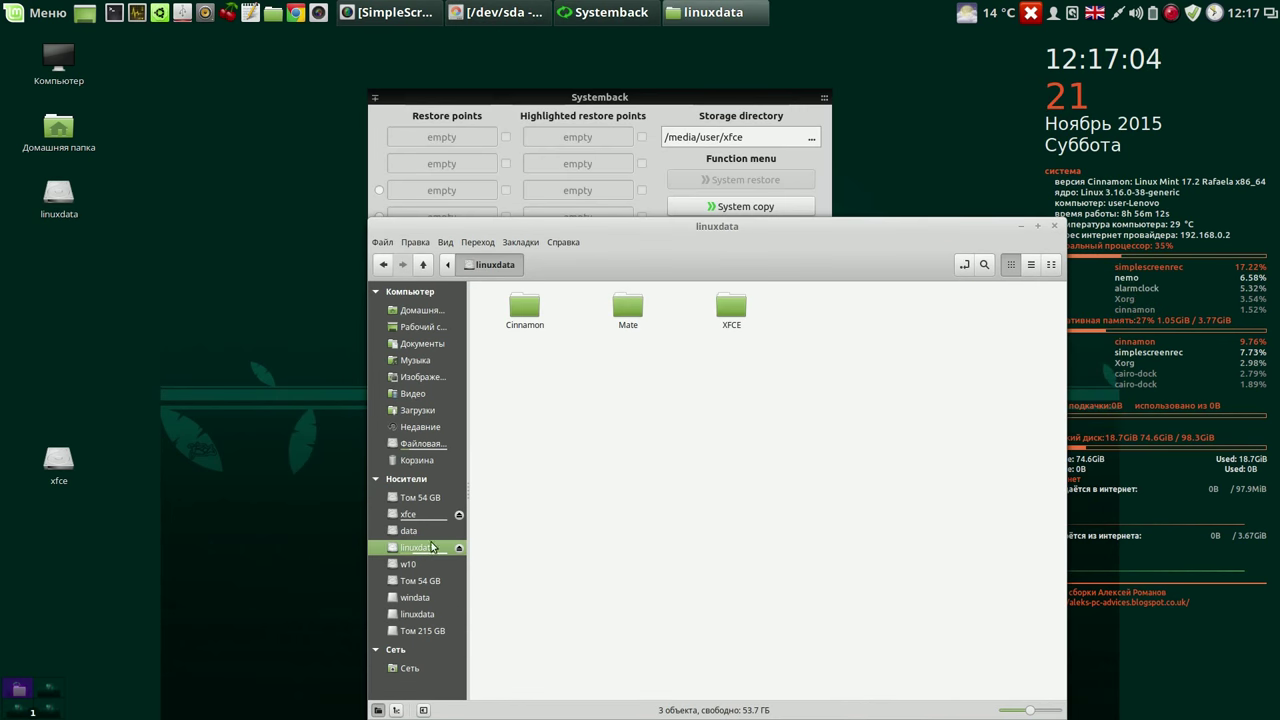
Close the linuxdata folder window and set Systemback's storage directory to /media/user/linuxdata/XFCE.
left_click(1054, 226)
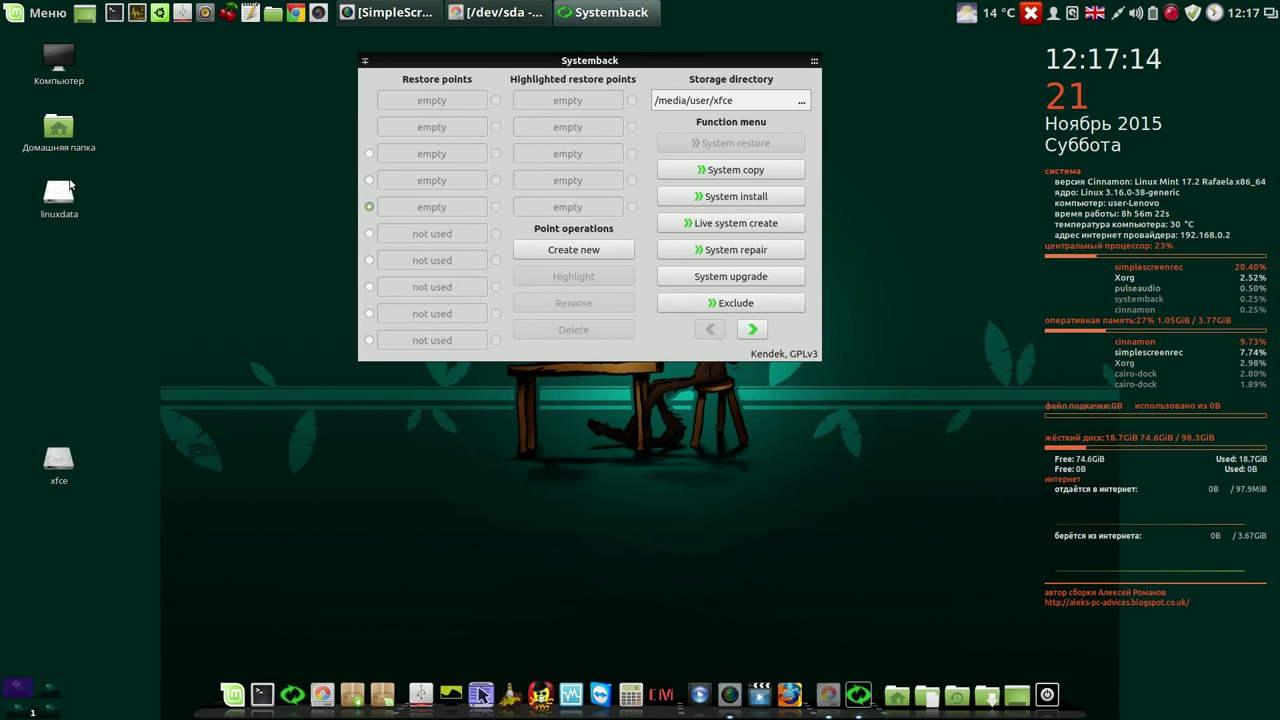
left_click_drag(735, 62, 727, 88)
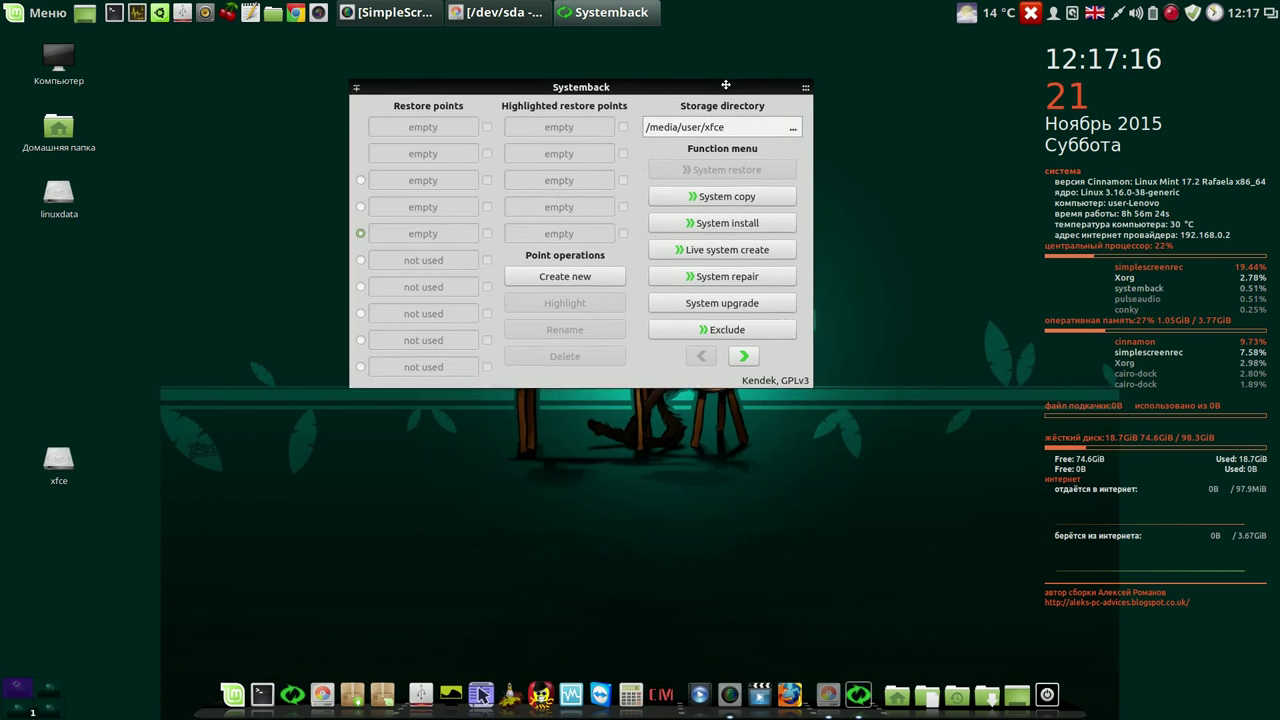
left_click(792, 126)
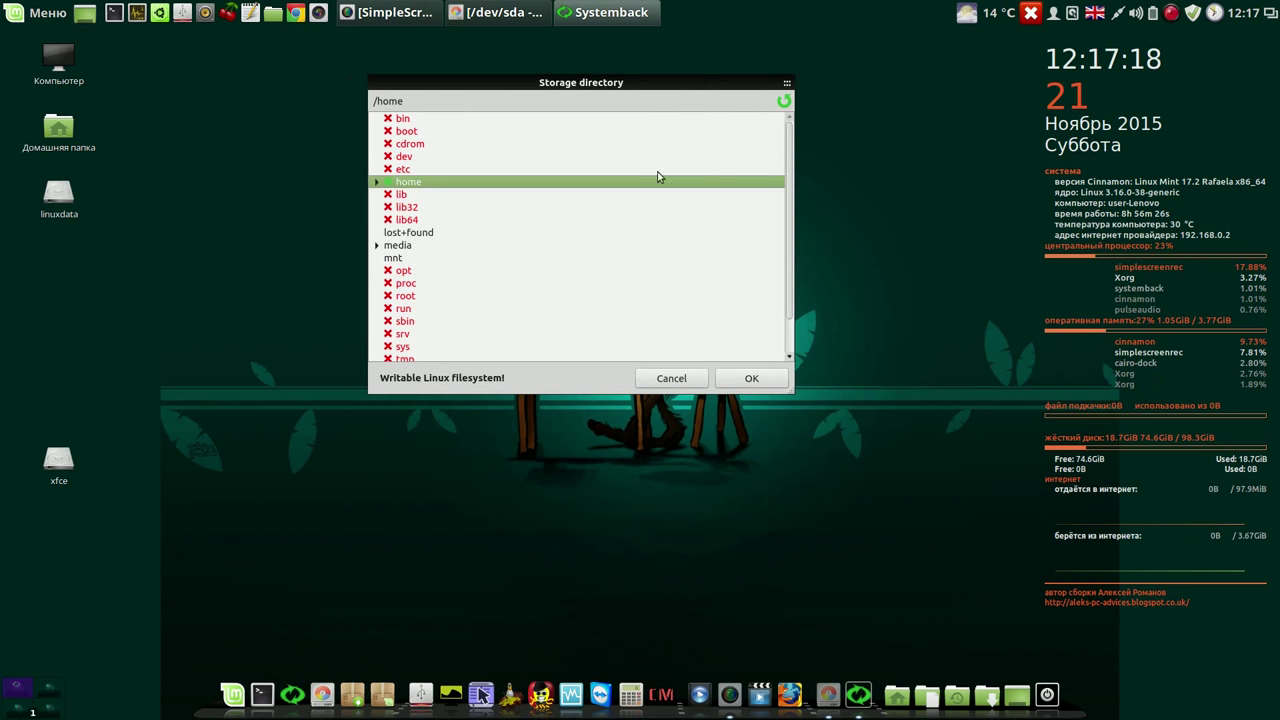
left_click(377, 245)
left_click(390, 270)
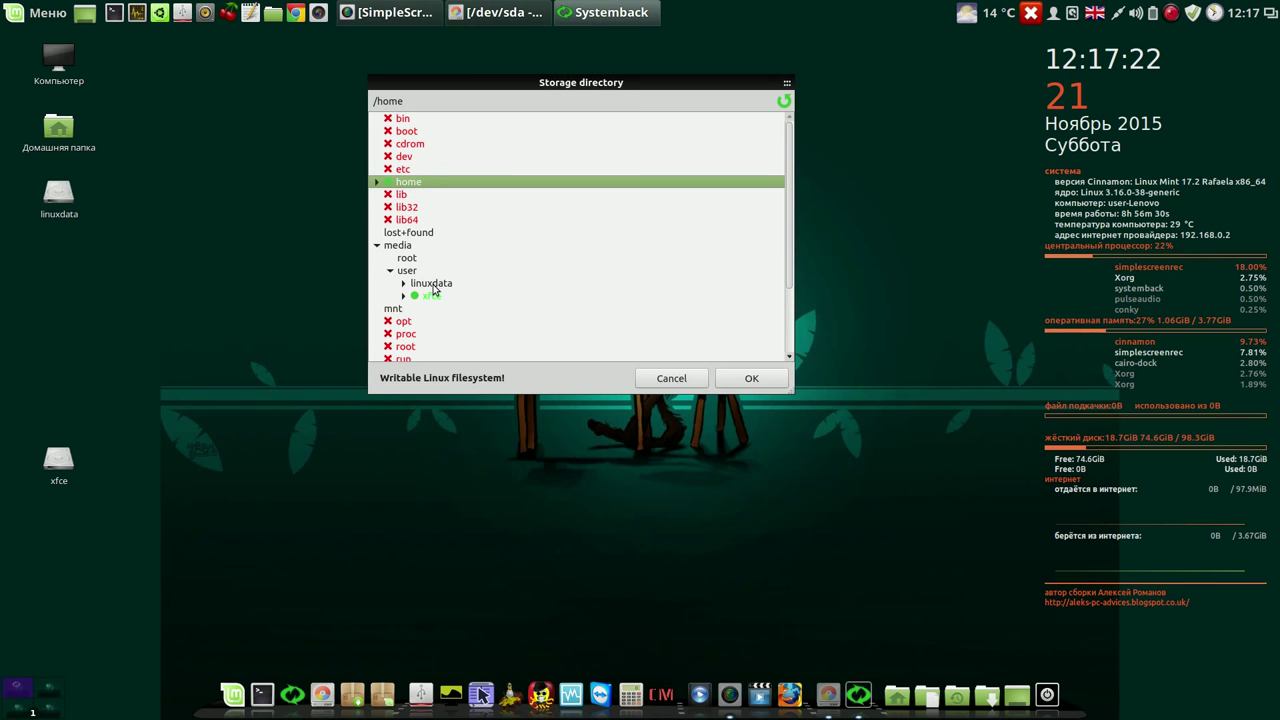
left_click(403, 284)
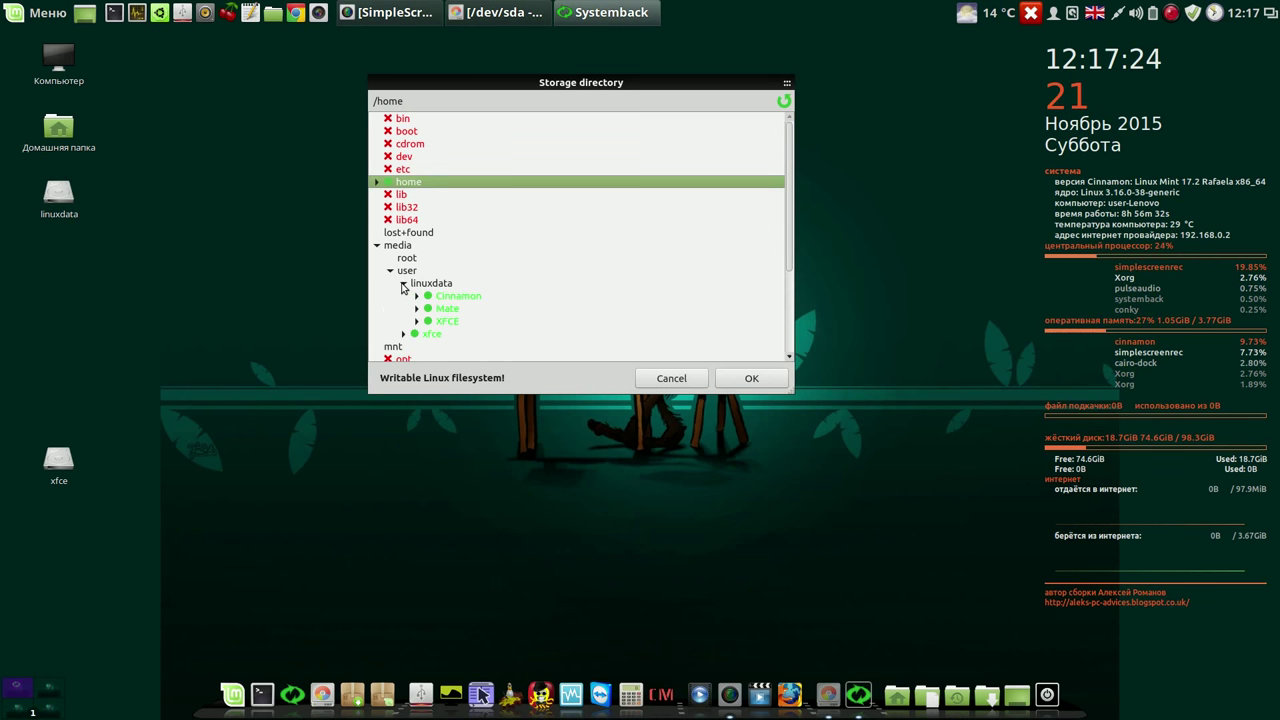
left_click(456, 320)
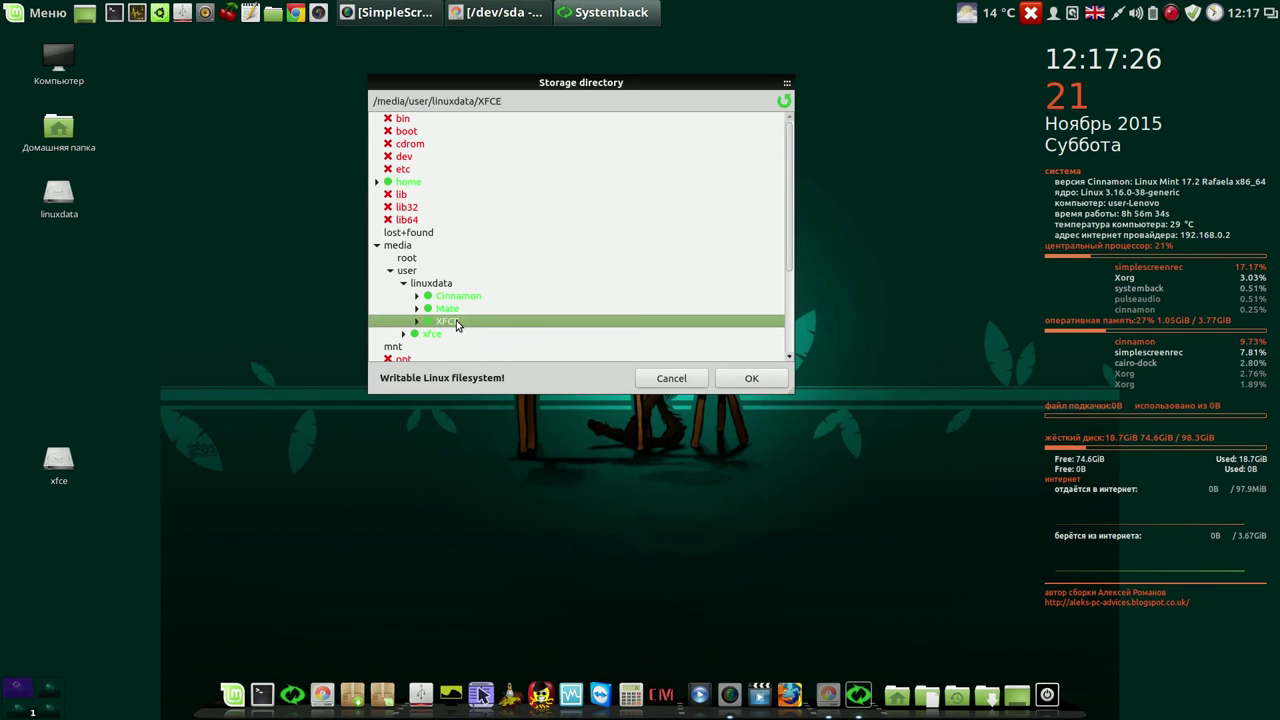
left_click(751, 378)
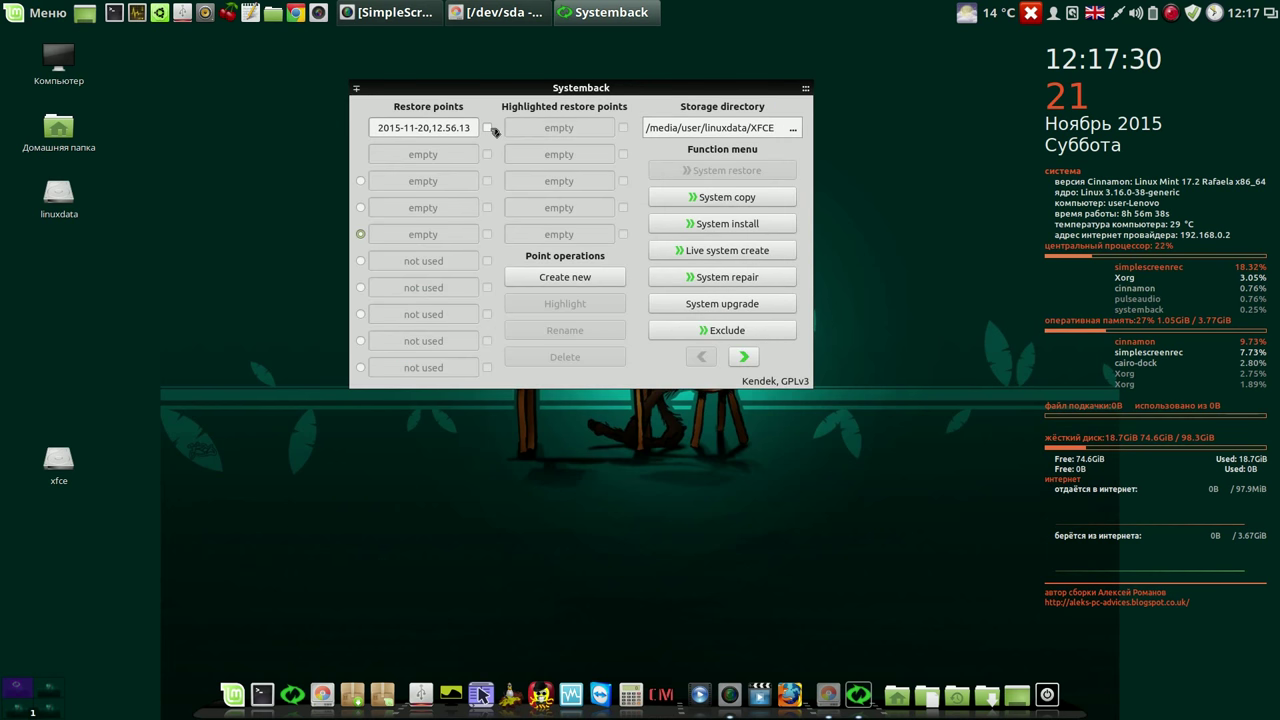
Open System copy with the restore point 2015-11-20,12.56.13 and unmount the xfce partition /dev/sda8.
left_click(487, 128)
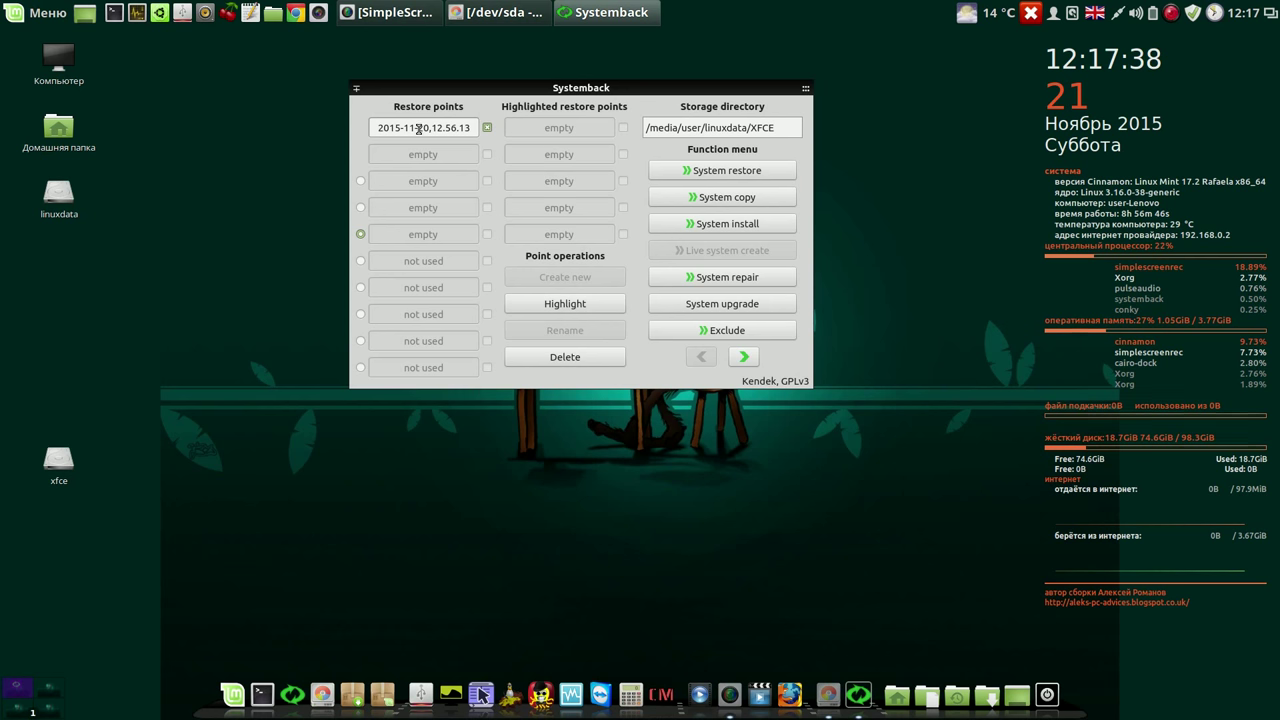
left_click(744, 197)
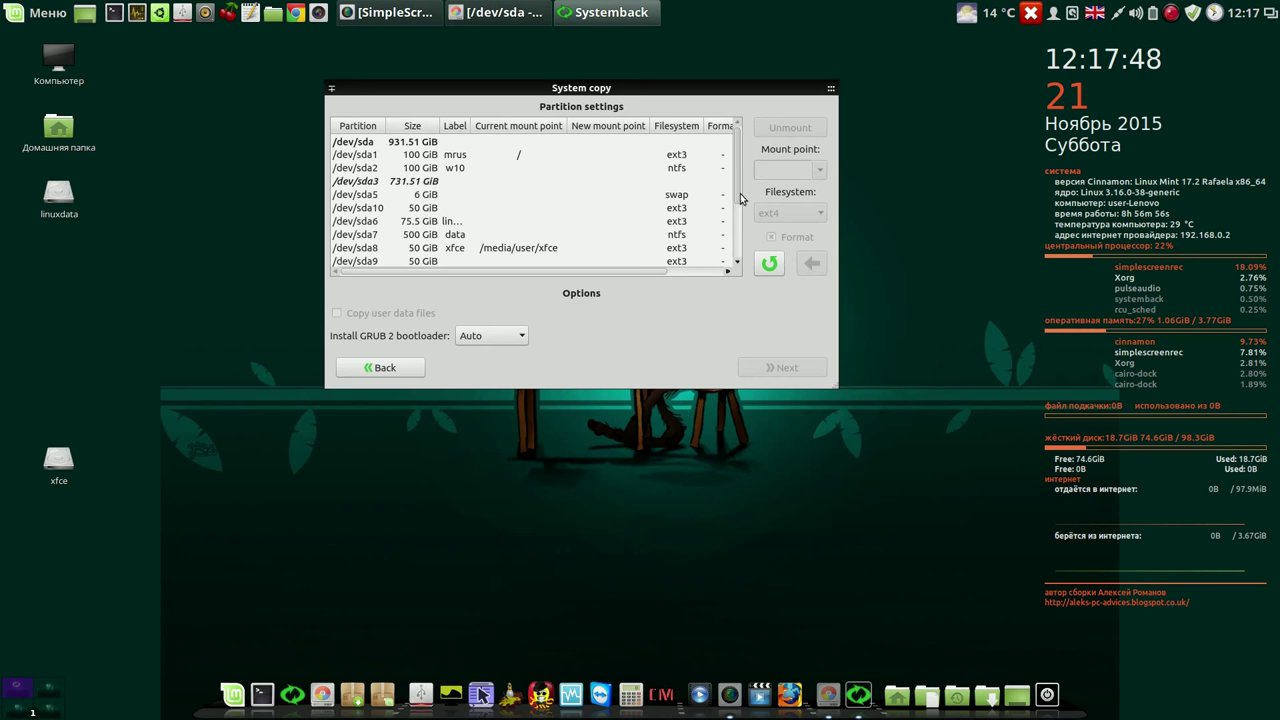
scroll(740, 195, "down", 1)
left_click(433, 236)
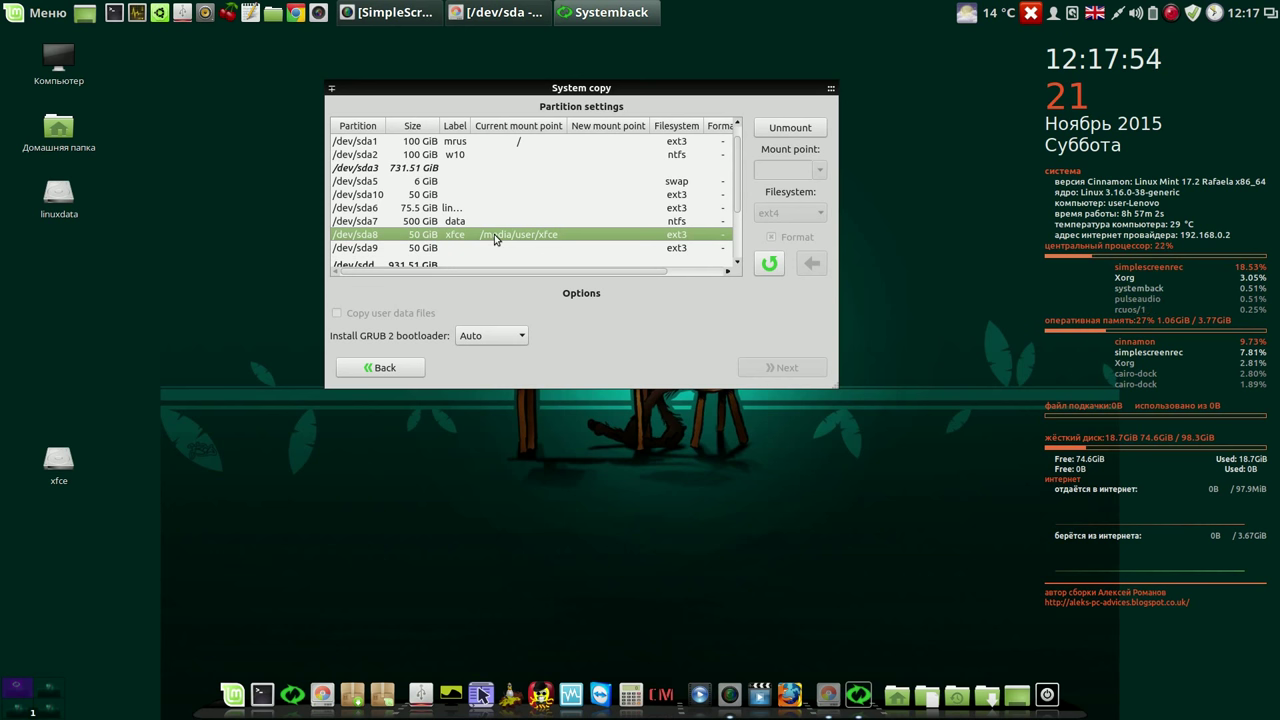
left_click(810, 131)
Assign mount point / and the ext3 filesystem to the xfce partition /dev/sda8, with formatting enabled.
left_click(829, 169)
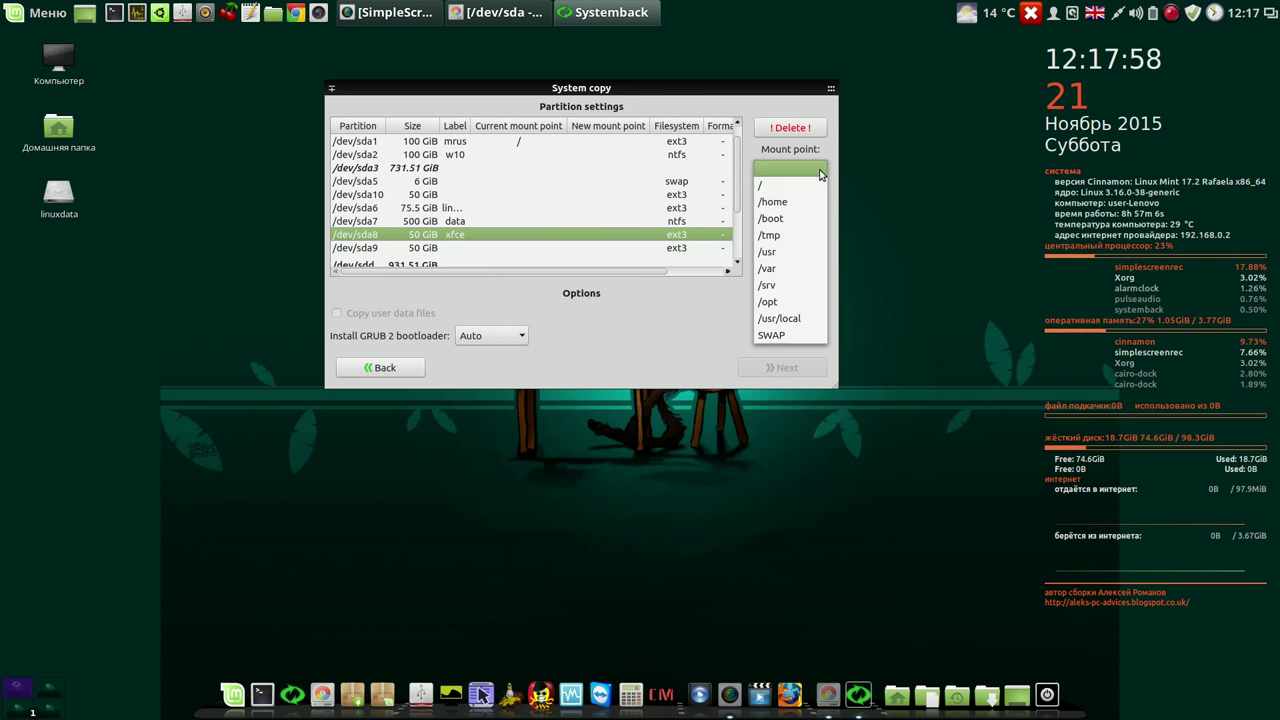
left_click(810, 189)
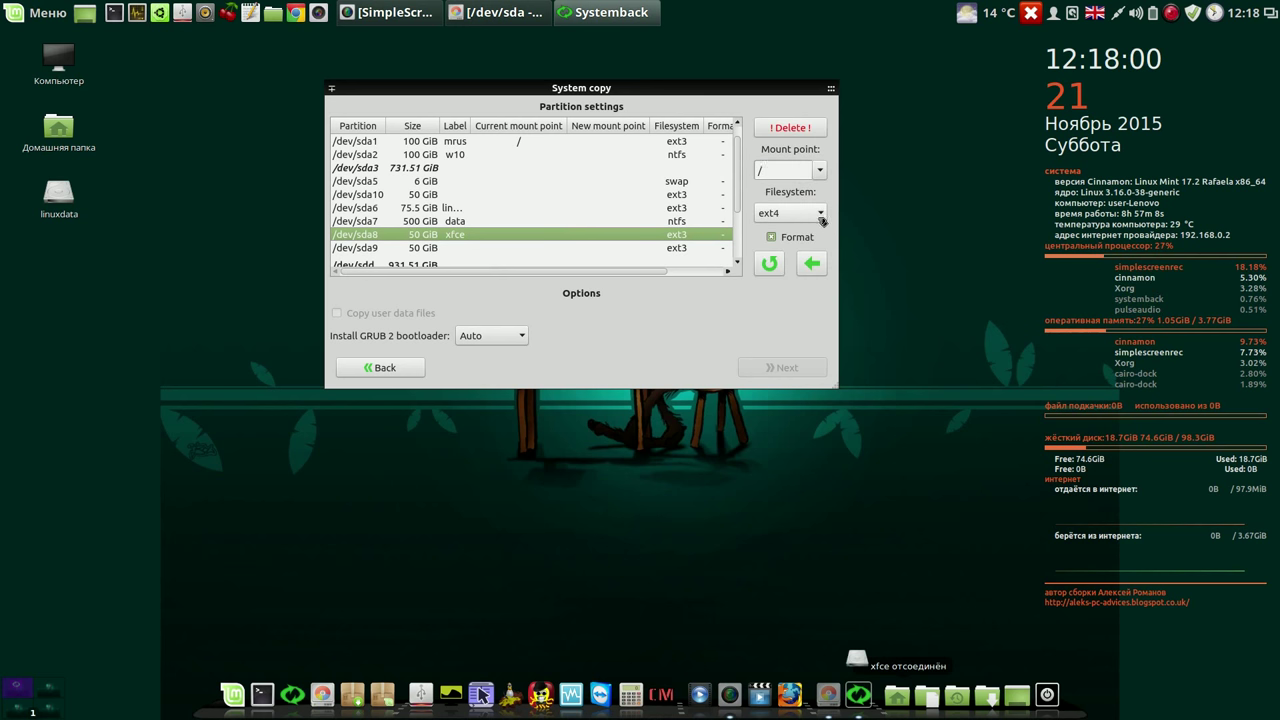
left_click(822, 213)
left_click(808, 230)
left_click(812, 263)
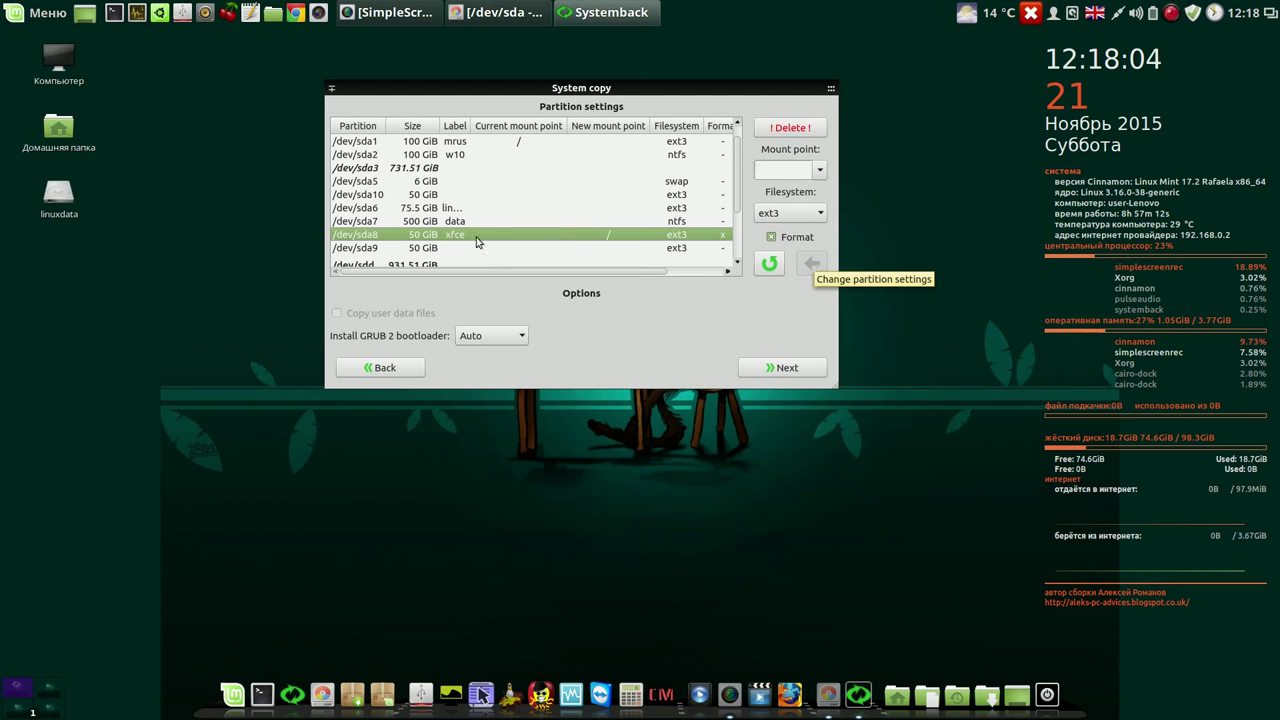
Start copying the system from the chosen restore point and move the progress window aside.
left_click(787, 369)
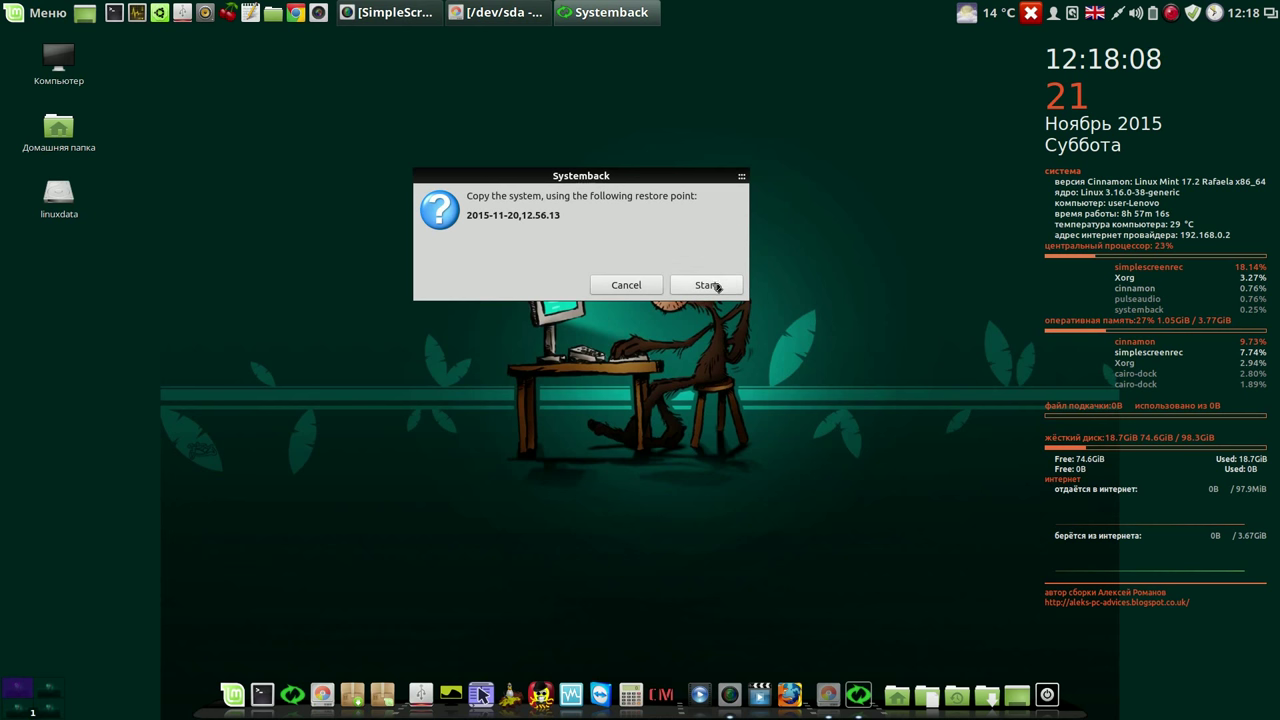
left_click(706, 285)
left_click_drag(661, 183, 950, 74)
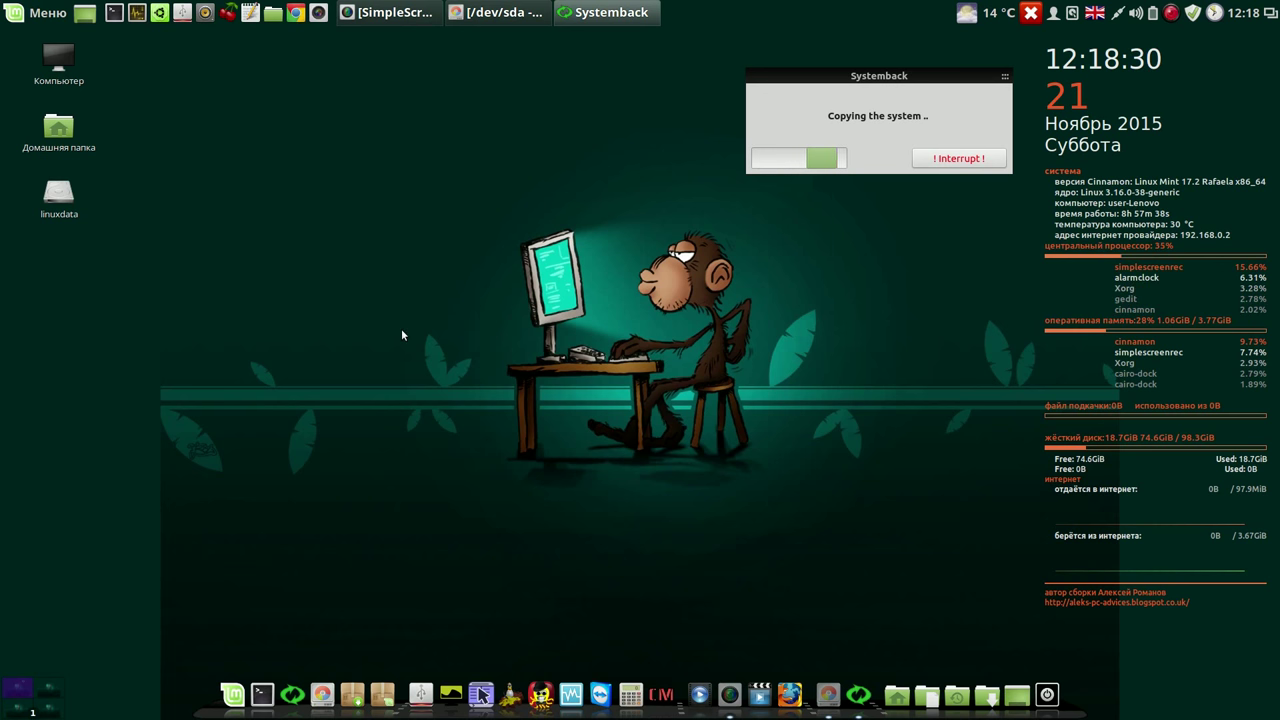
Note the start time 12-18 in a new gedit document and place its window just below the Systemback progress window.
type("12-")
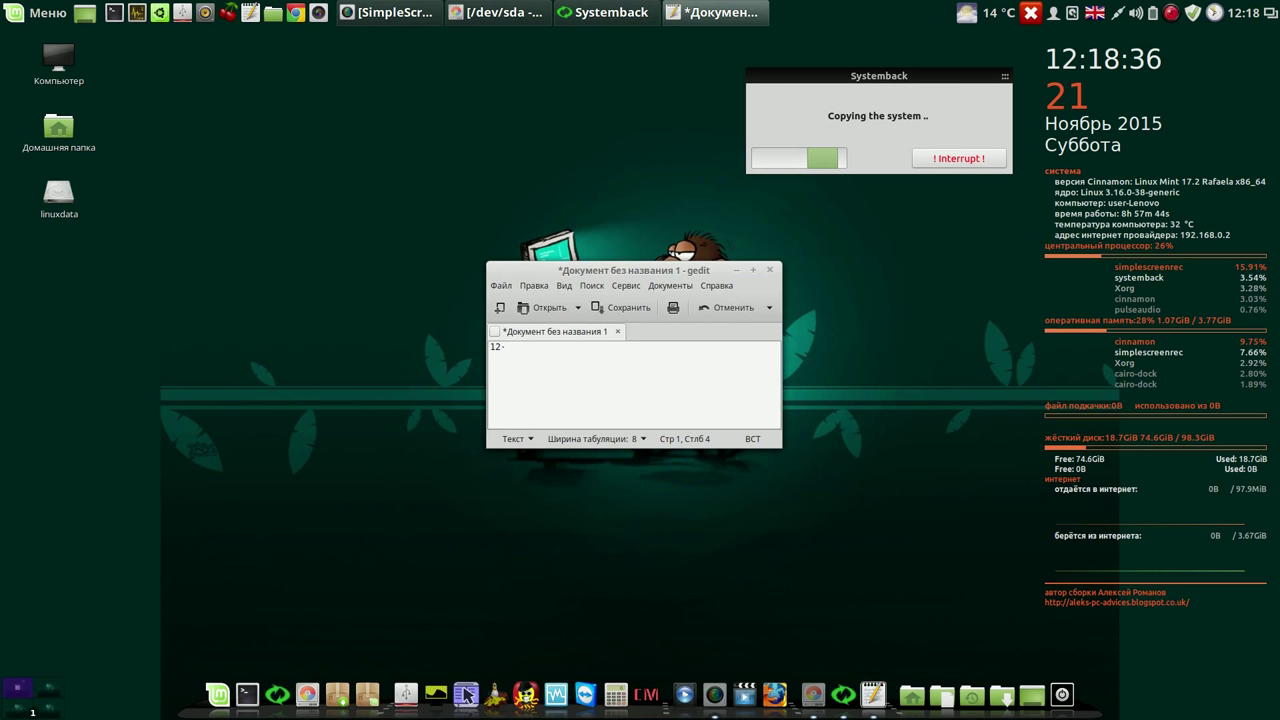
type("18")
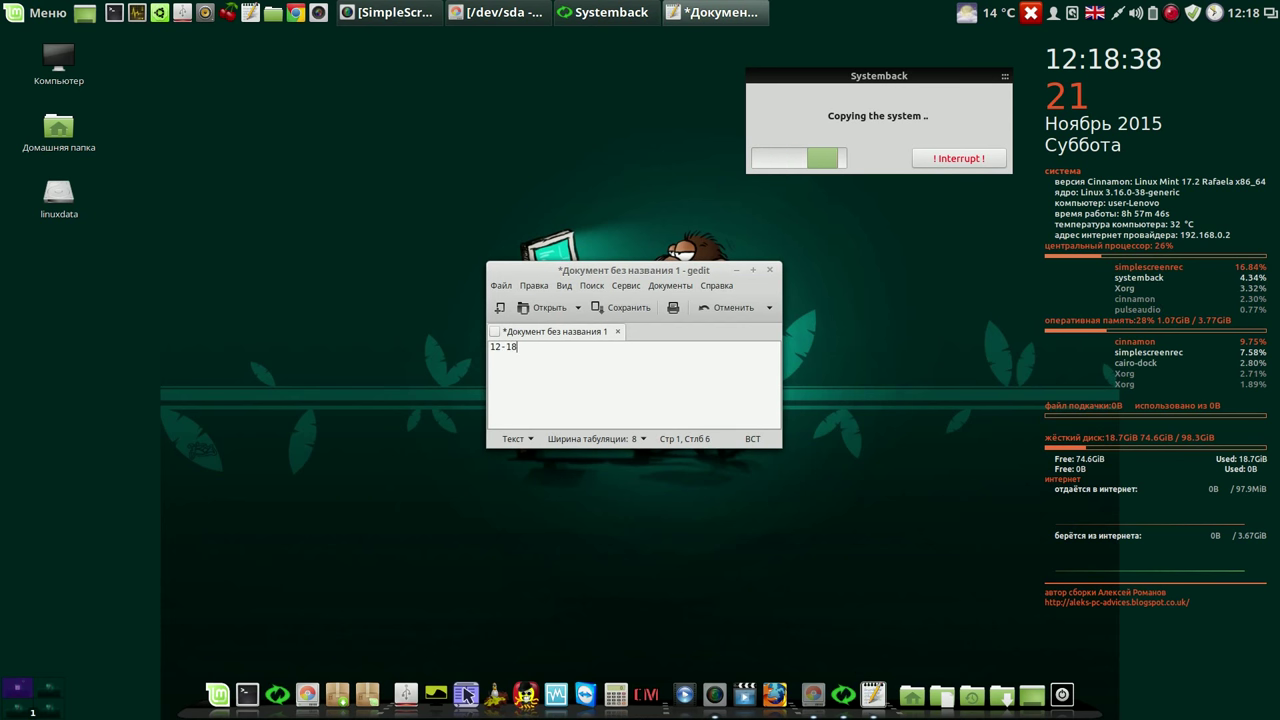
key("Return")
left_click_drag(680, 267, 919, 202)
left_click_drag(916, 201, 912, 200)
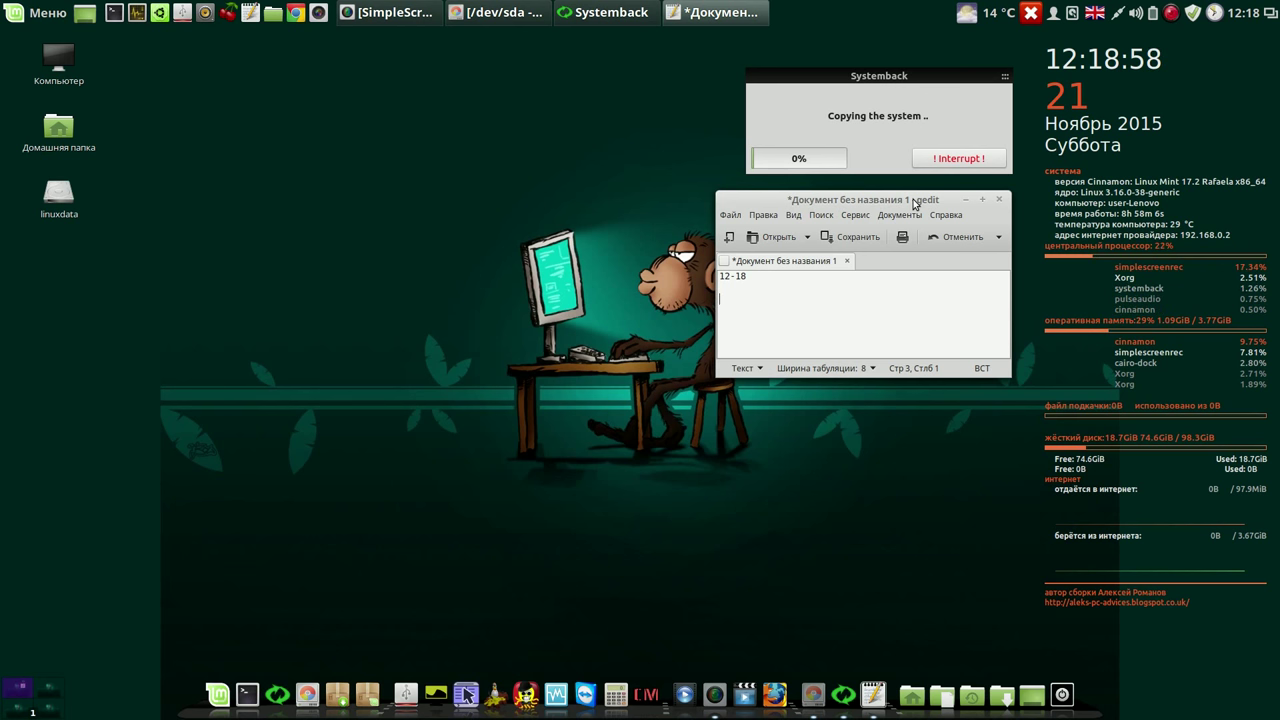
left_click(1171, 13)
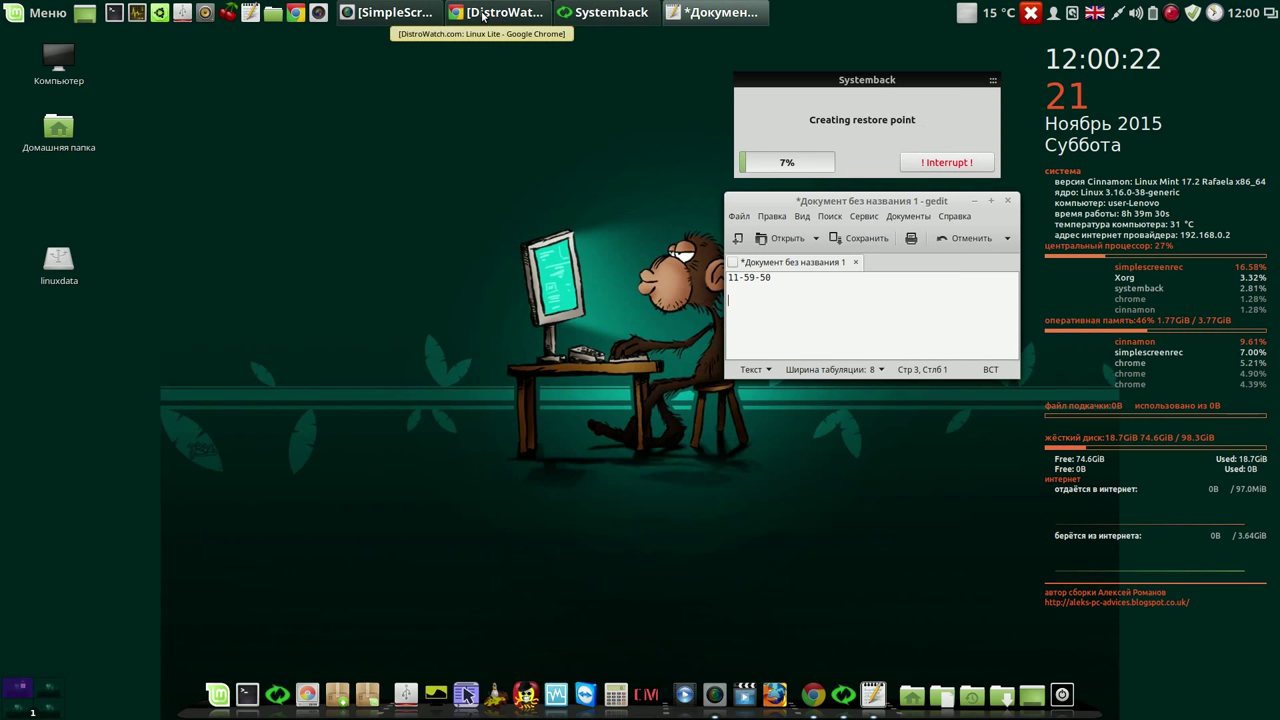
Switch to Chrome and review the DistroWatch pages for Linux Lite, Debian GNU/Linux and Linux Mint.
left_click(483, 14)
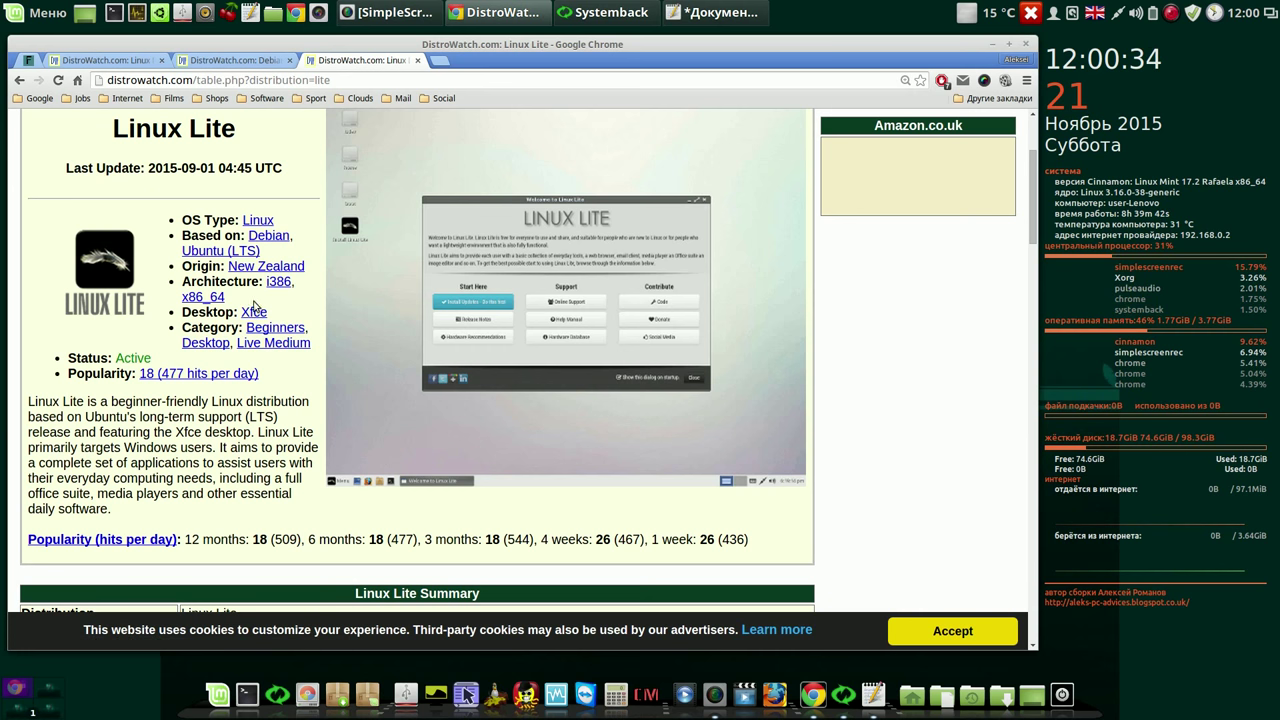
left_click(226, 64)
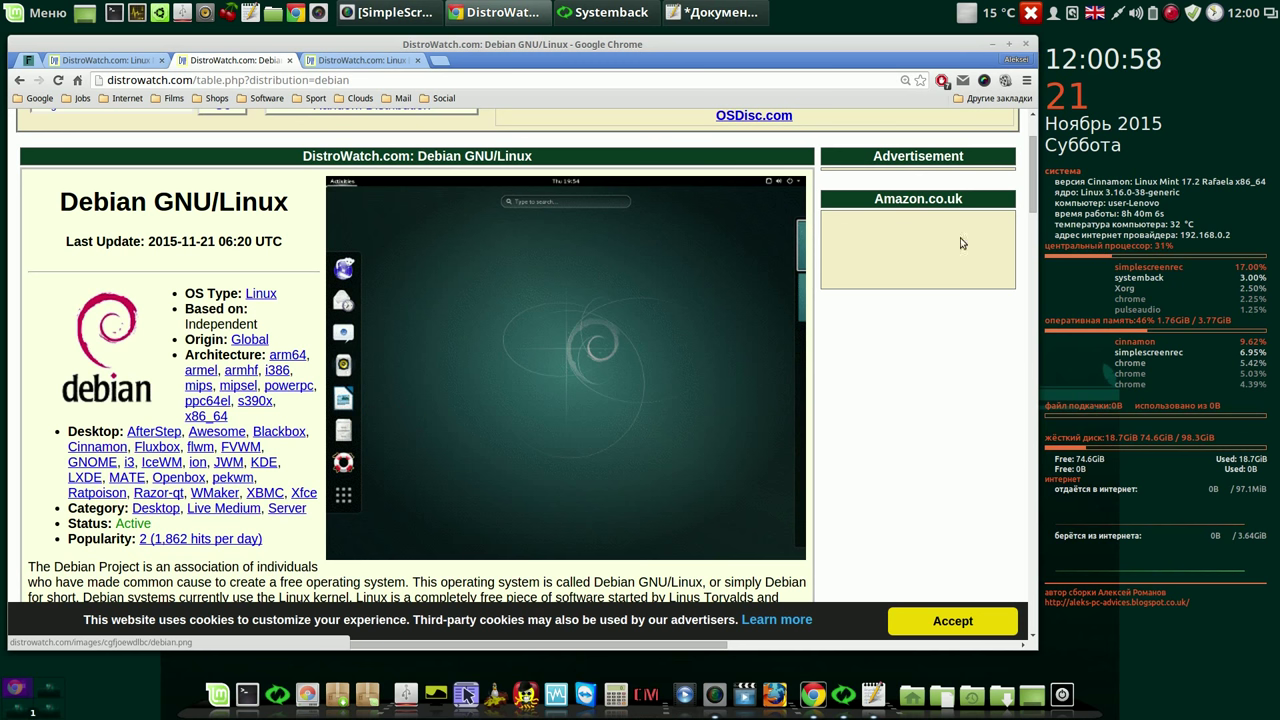
left_click_drag(1033, 200, 1033, 204)
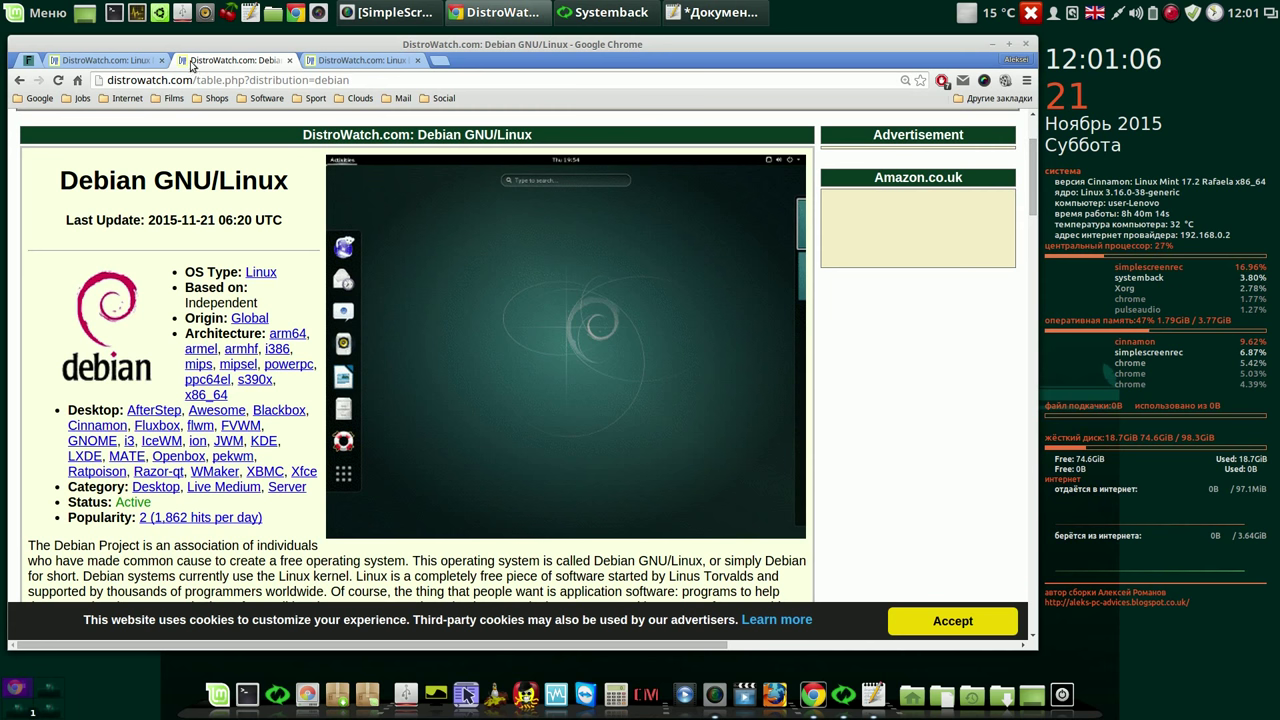
left_click(130, 64)
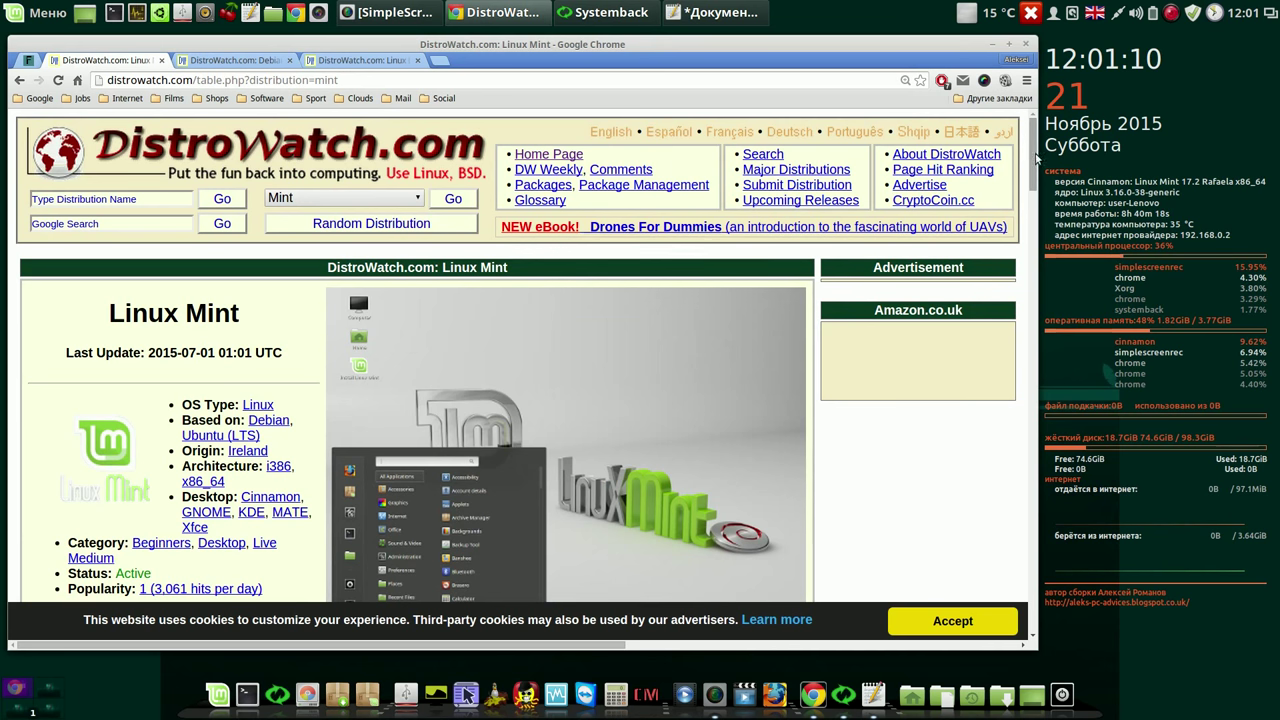
left_click_drag(1030, 156, 1030, 183)
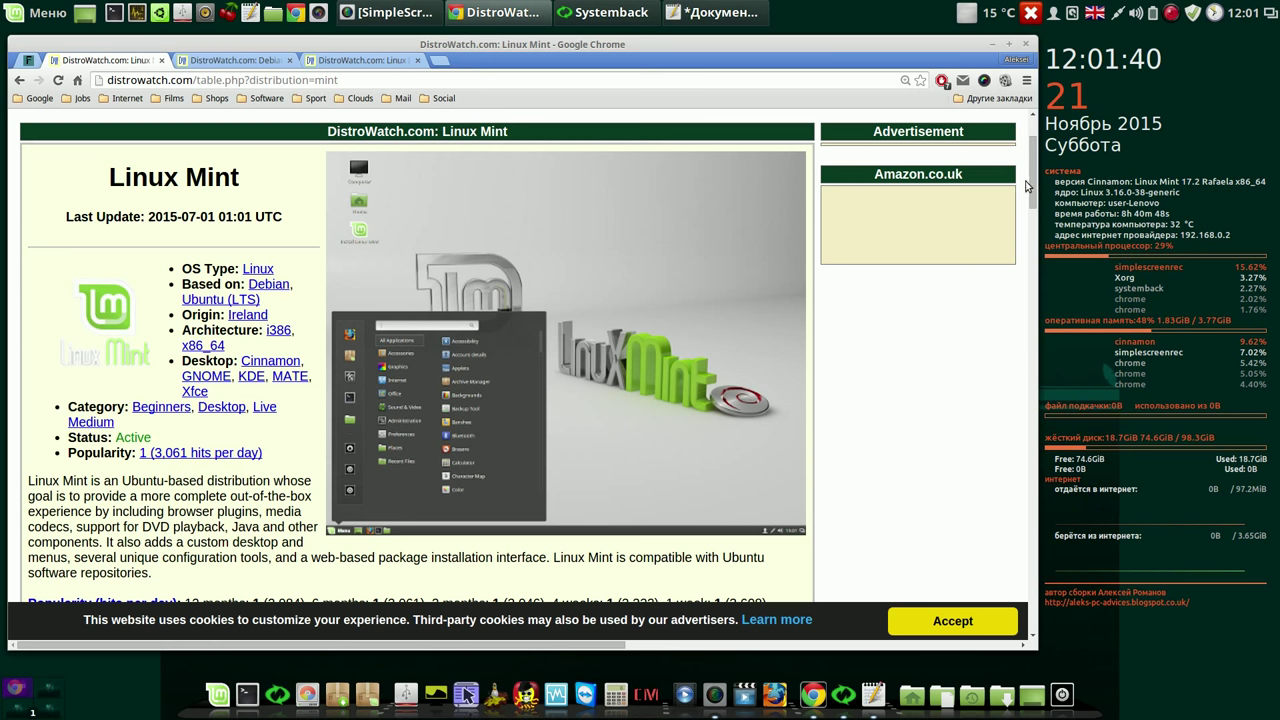
mouse_move(1031, 187)
left_mouse_down()
mouse_move(1033, 210)
mouse_move(1030, 191)
left_mouse_up()
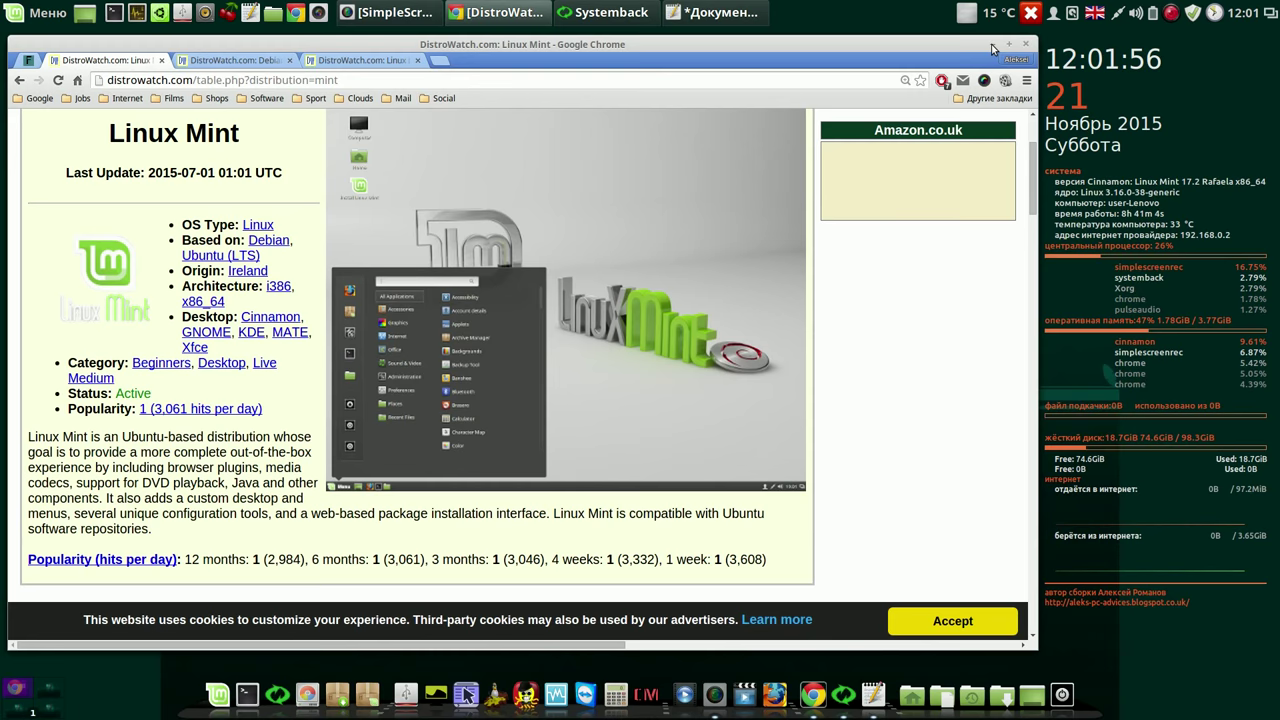
Minimize Chrome and place the gedit note directly beneath the Systemback progress window, both moved slightly higher on the desktop.
left_click(992, 48)
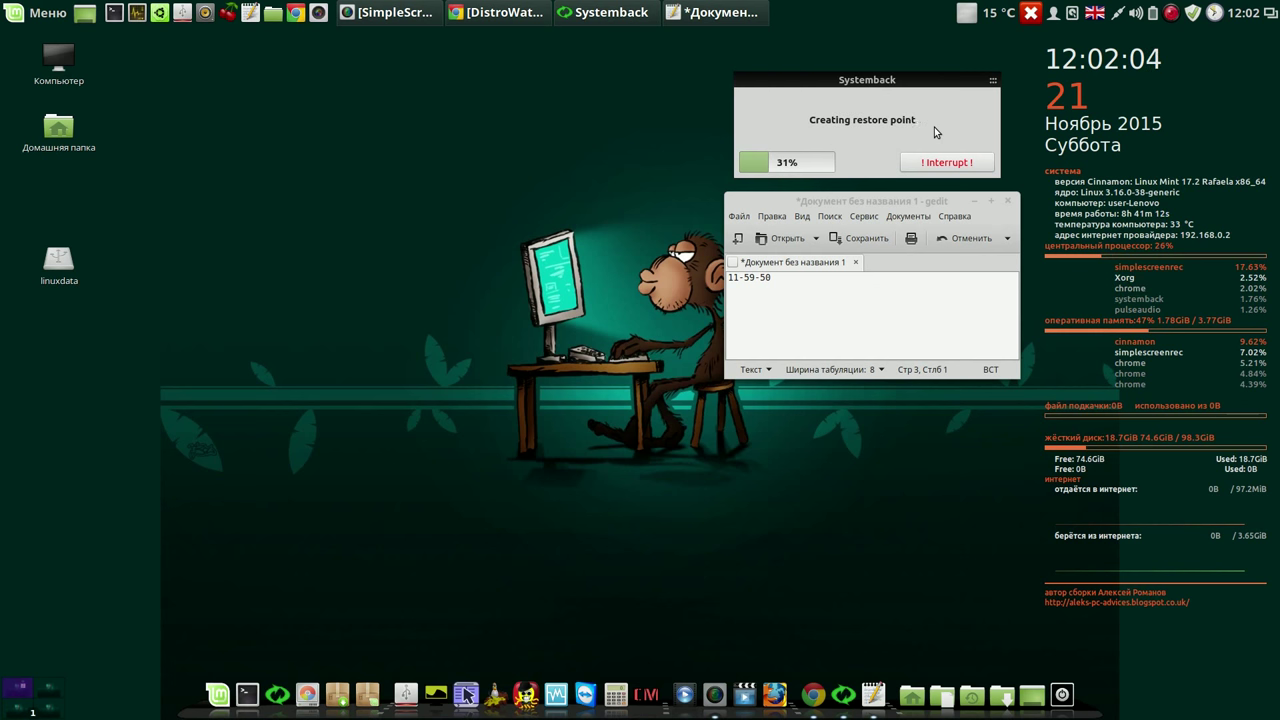
left_click(1171, 12)
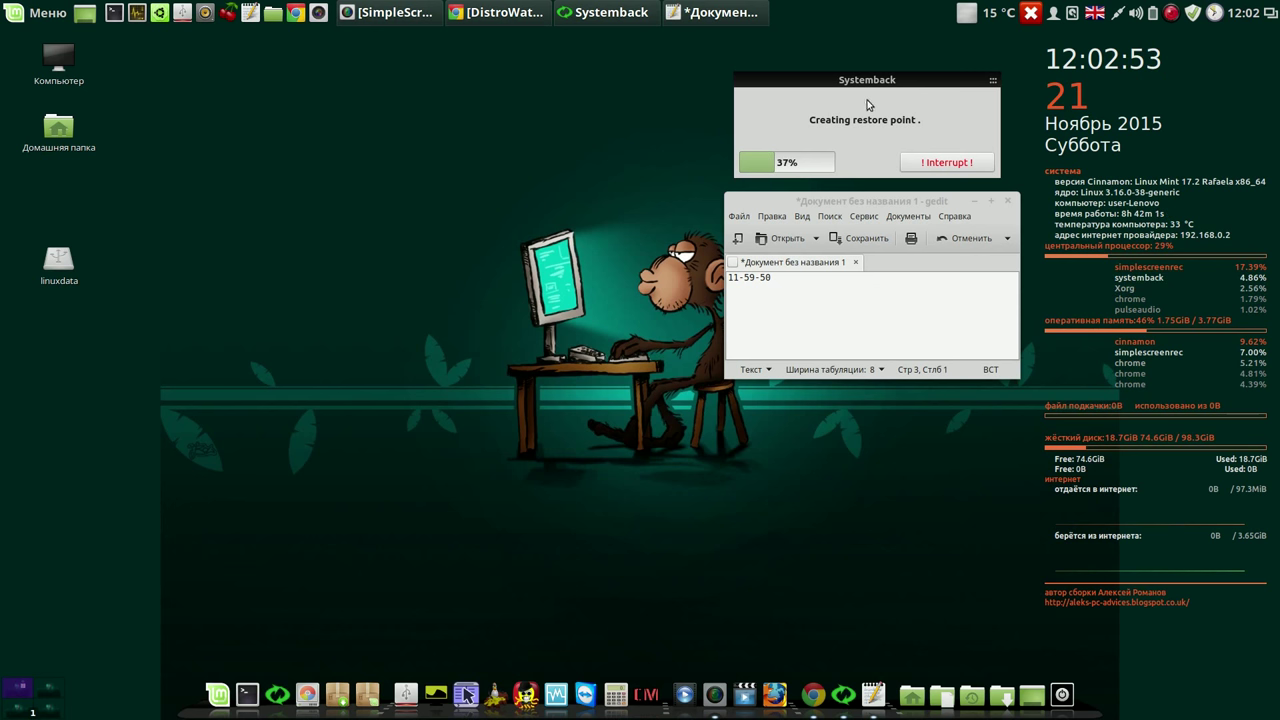
left_click_drag(874, 83, 866, 56)
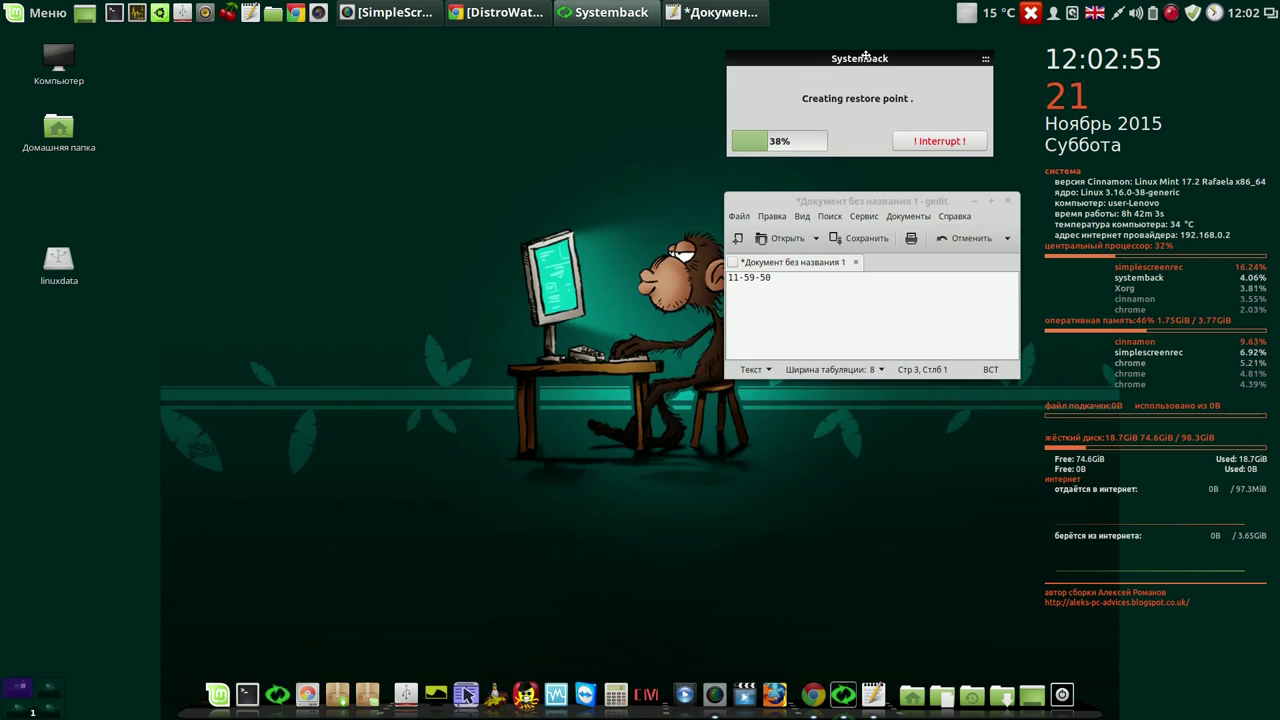
left_click(905, 202)
left_click_drag(905, 202, 925, 175)
left_click(1171, 12)
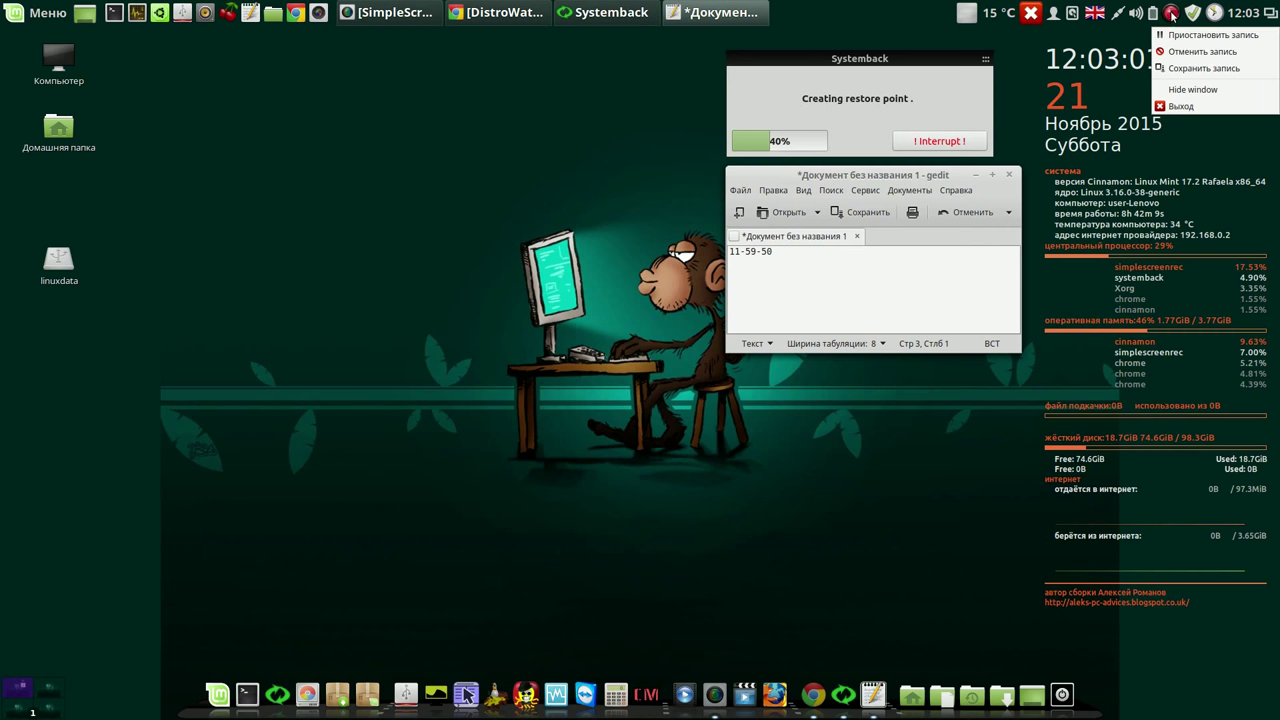
left_click(1189, 36)
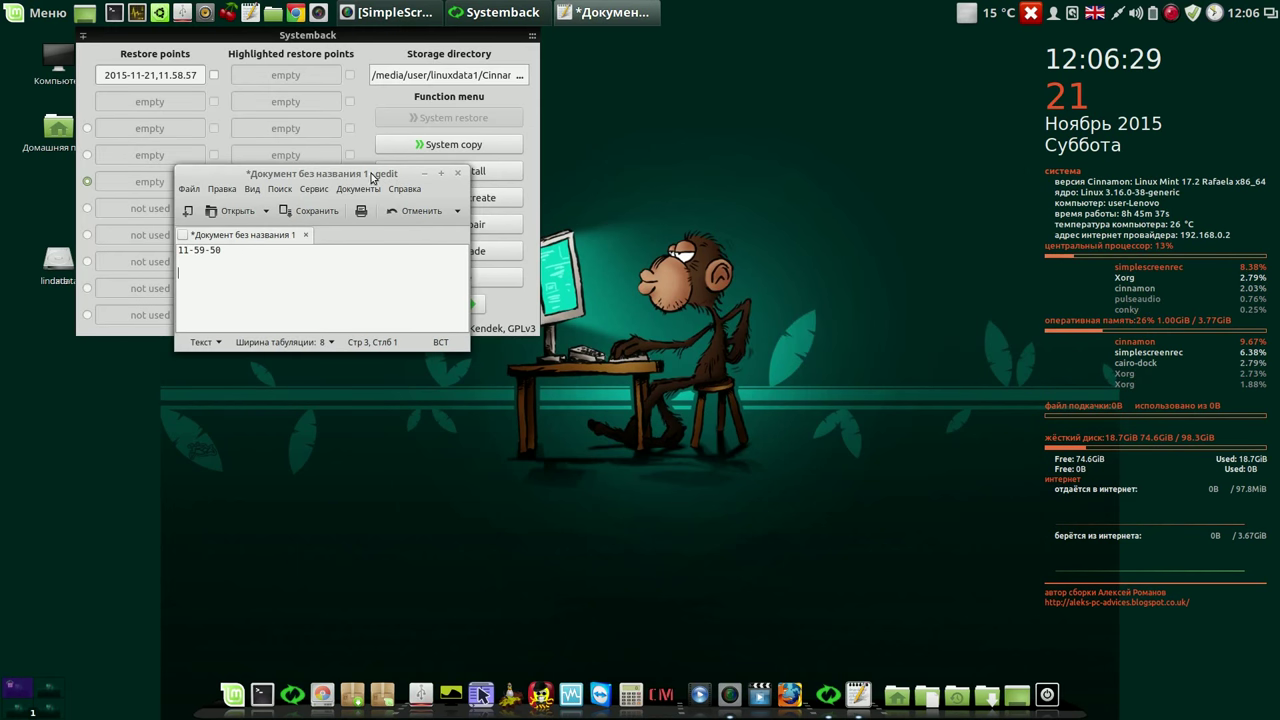
Move the gedit note clear of the main Systemback window and close the note.
left_click_drag(373, 174, 760, 81)
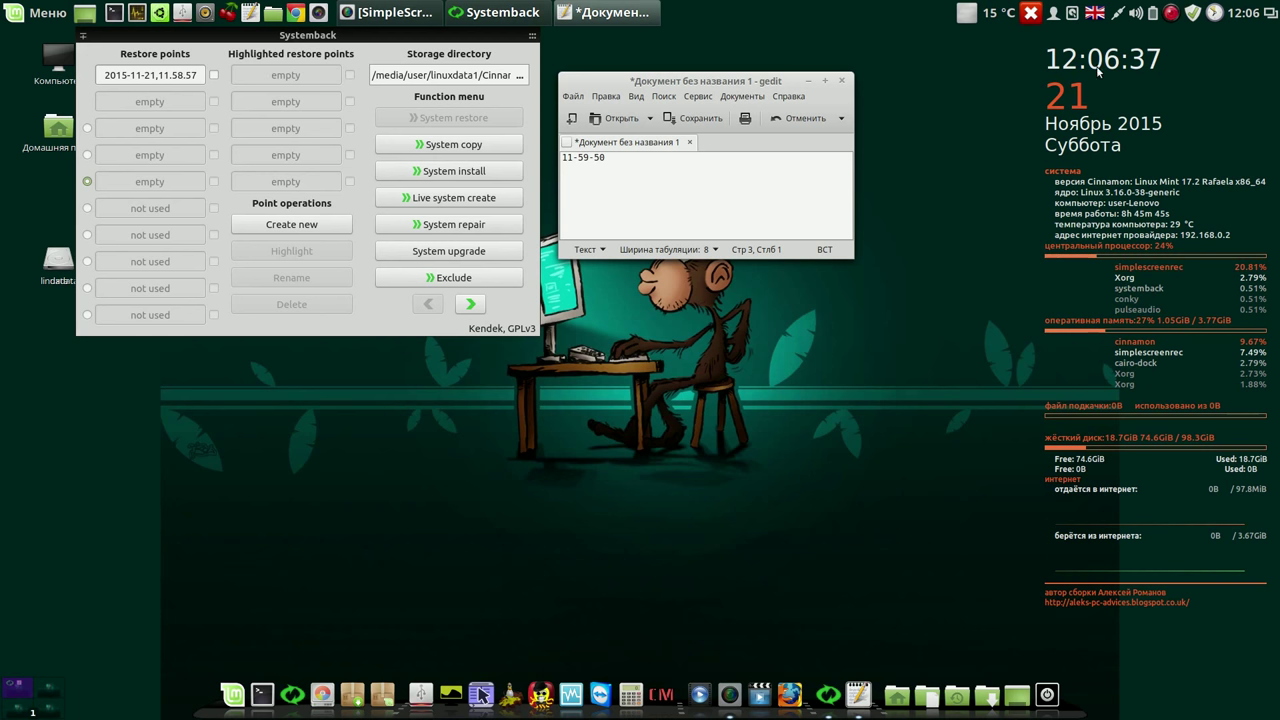
left_click(842, 81)
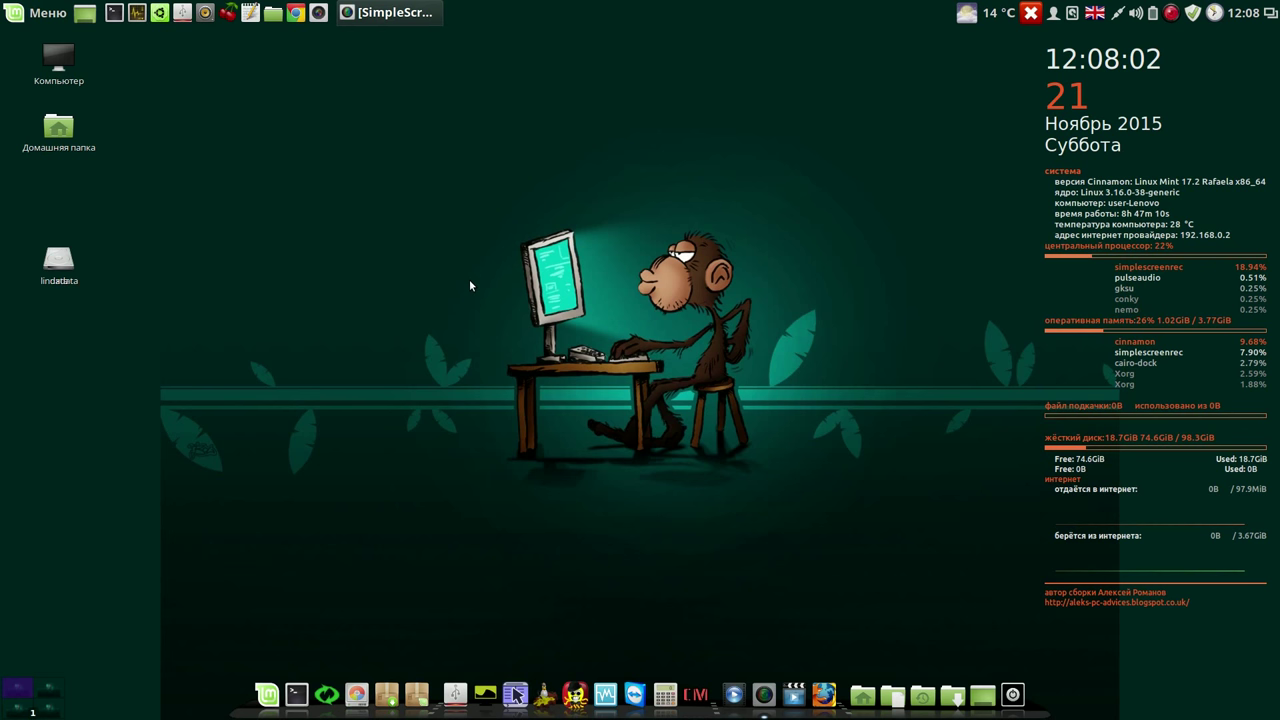
left_click(1171, 13)
left_click(1182, 36)
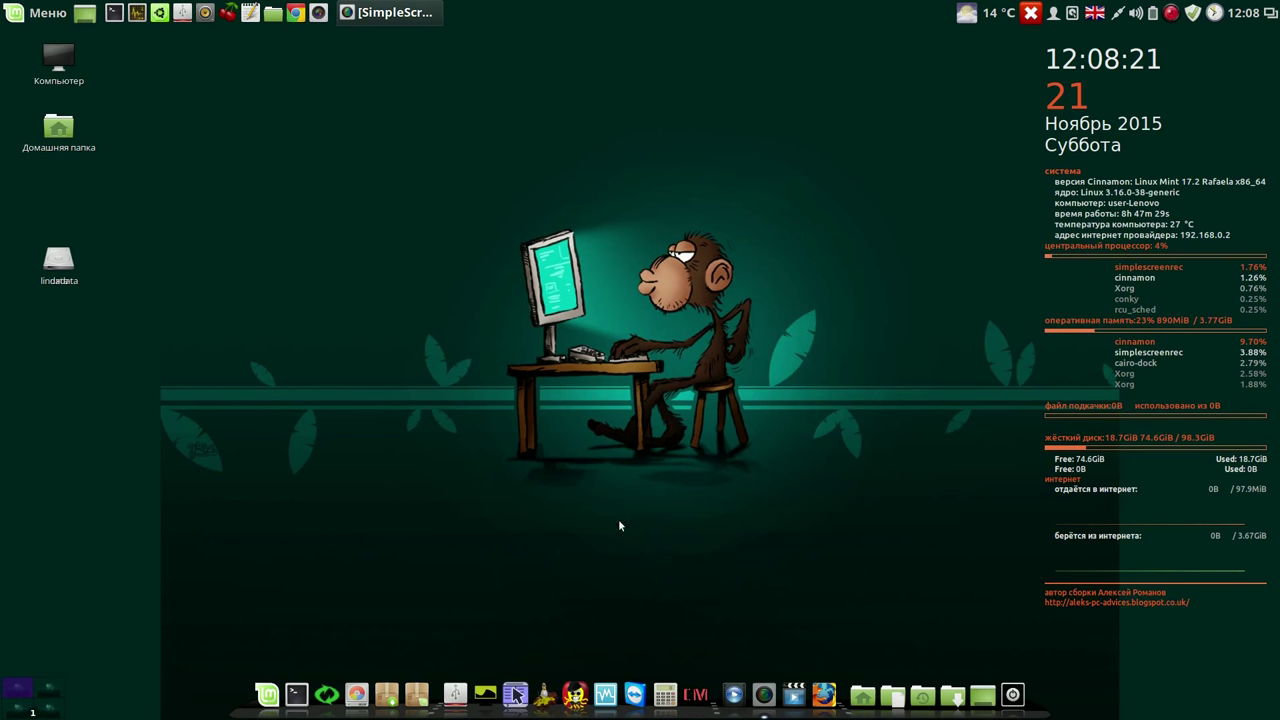
left_click(513, 675)
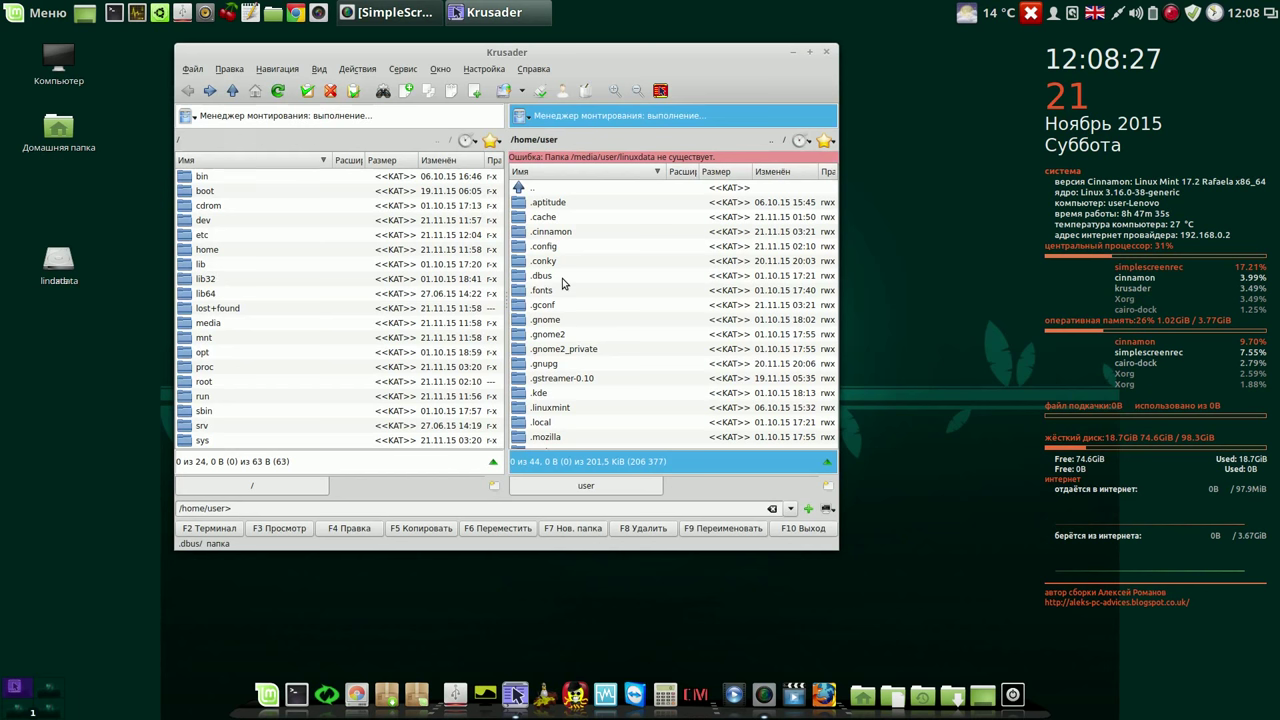
left_click(701, 141)
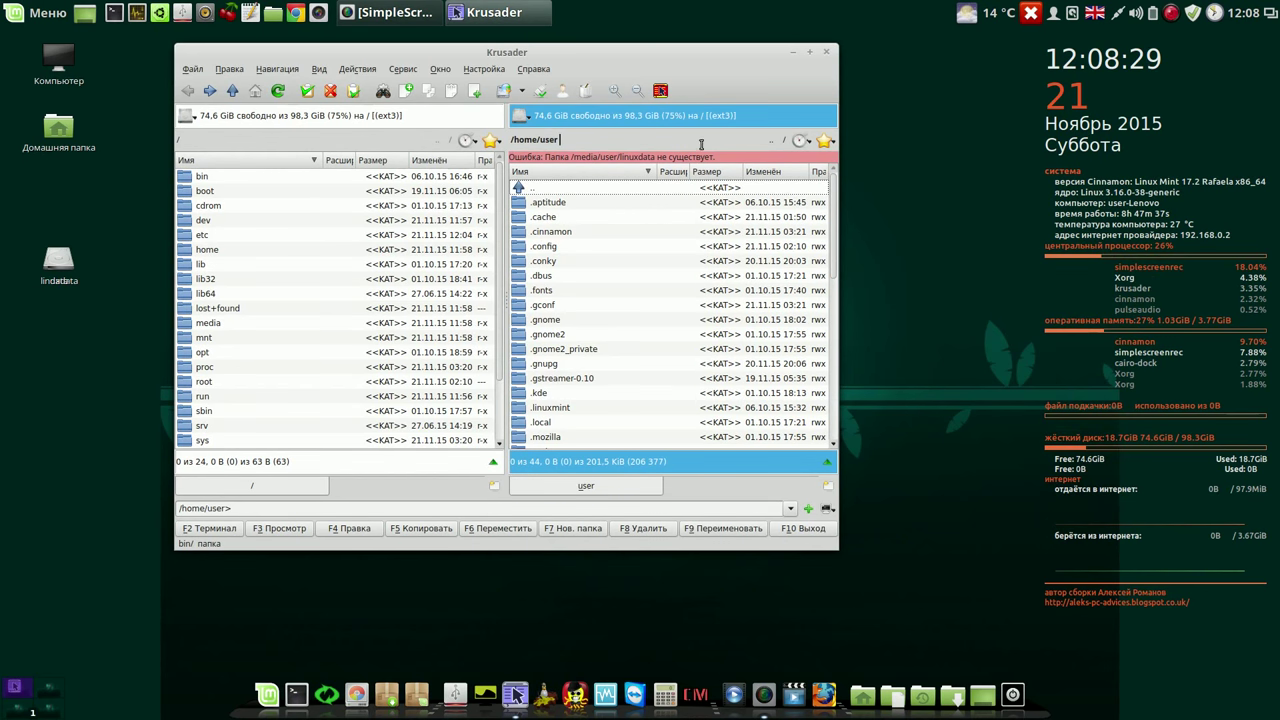
left_click(826, 51)
Open the data volume from the desktop, close its window and unmount the volume.
double_click(59, 275)
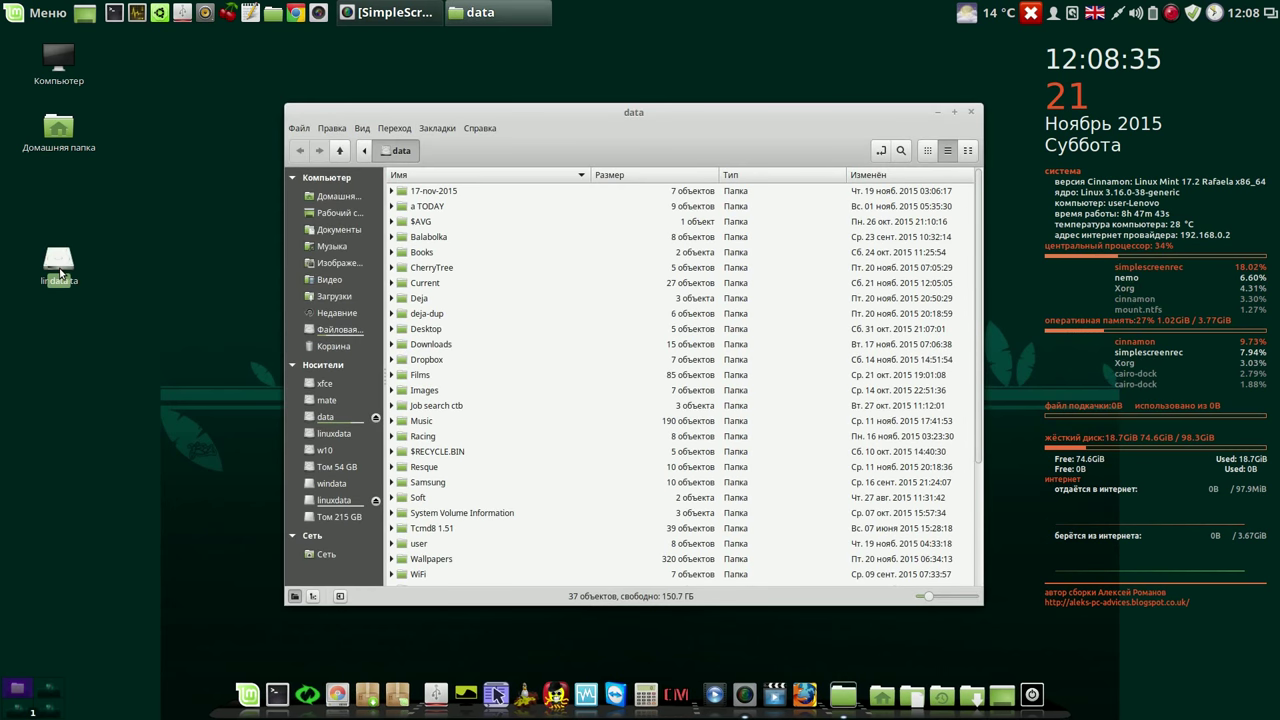
left_click(970, 112)
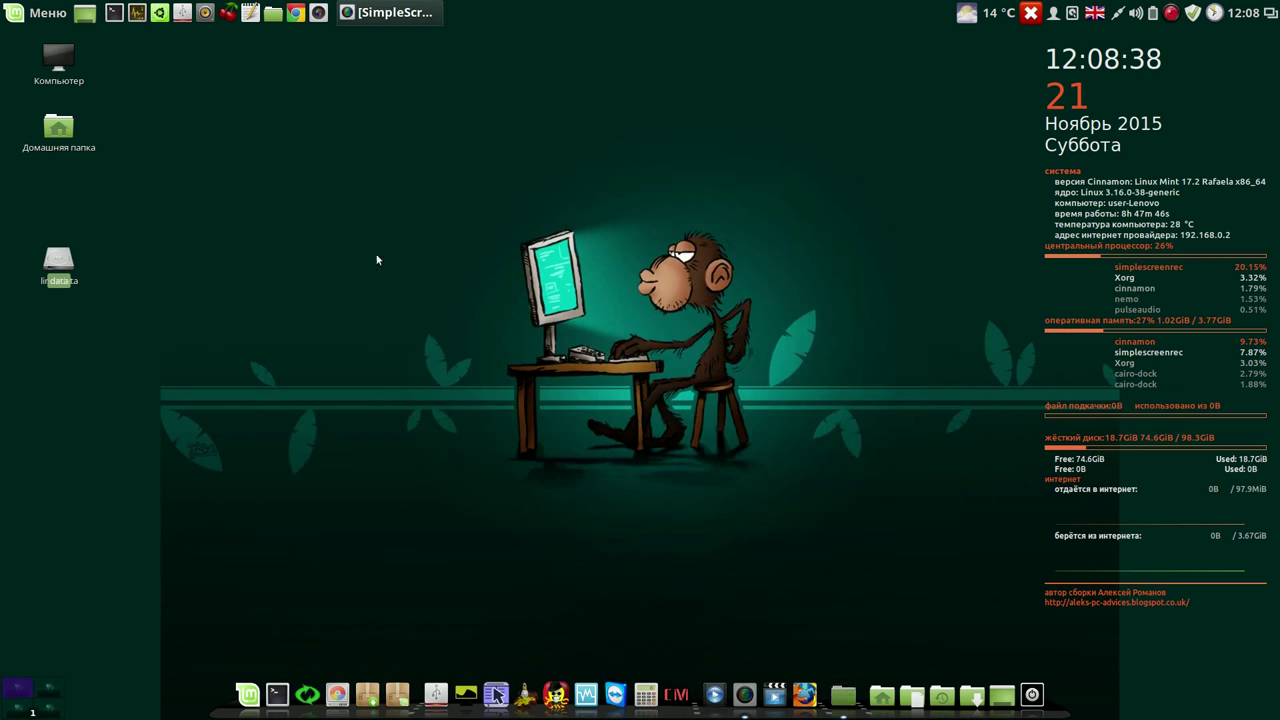
right_click(66, 263)
left_click(104, 456)
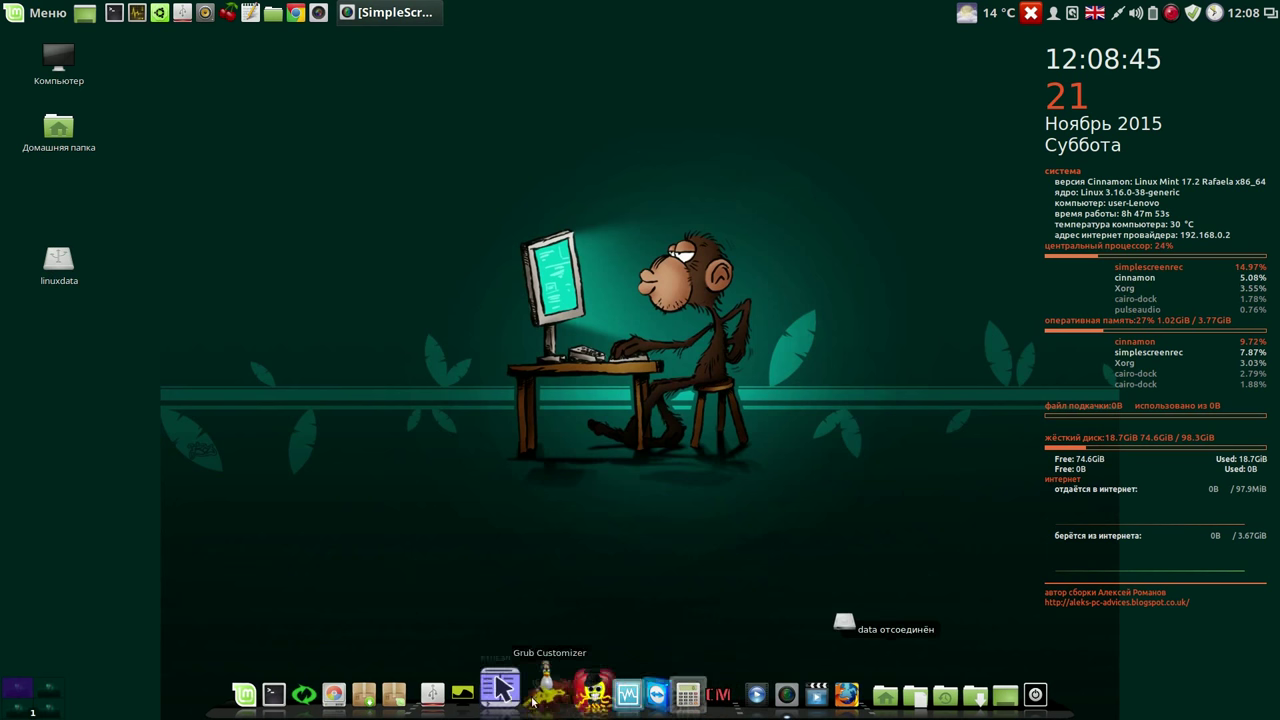
Switch to Krusader and open the 365.8 GiB linuxdata partition mounted at /media/user/linuxdata1.
left_click(495, 693)
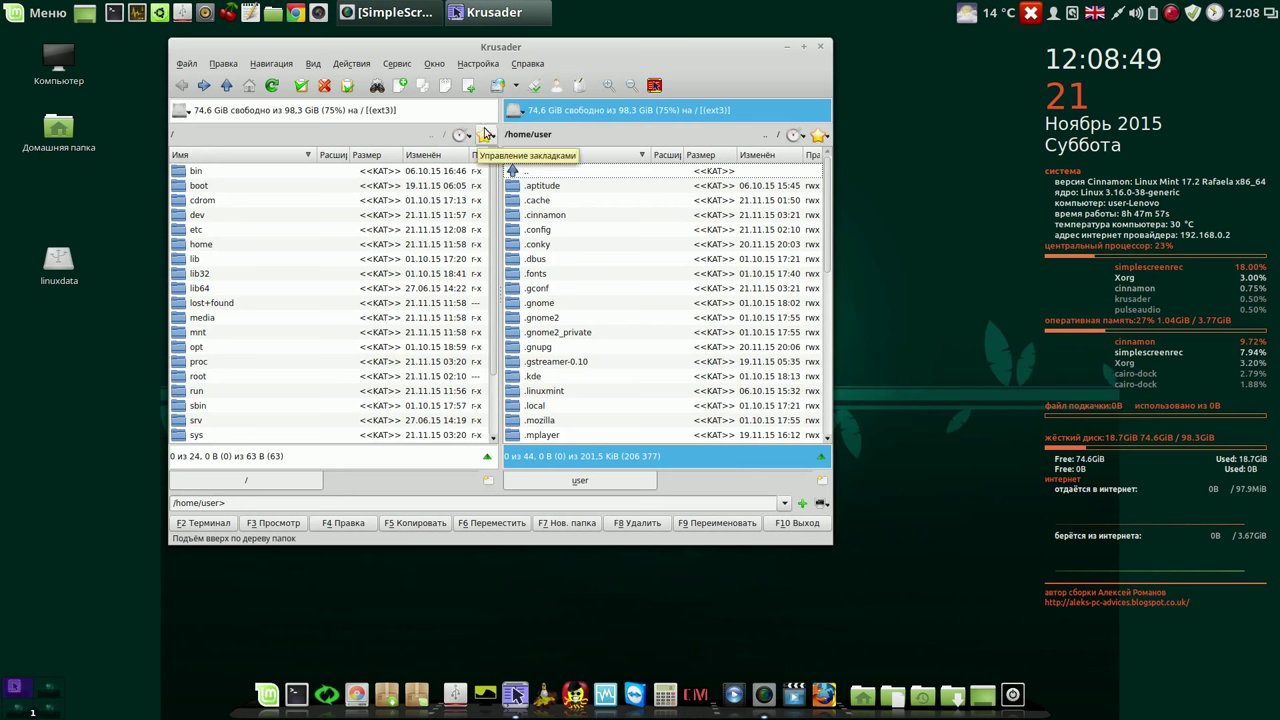
left_click(516, 111)
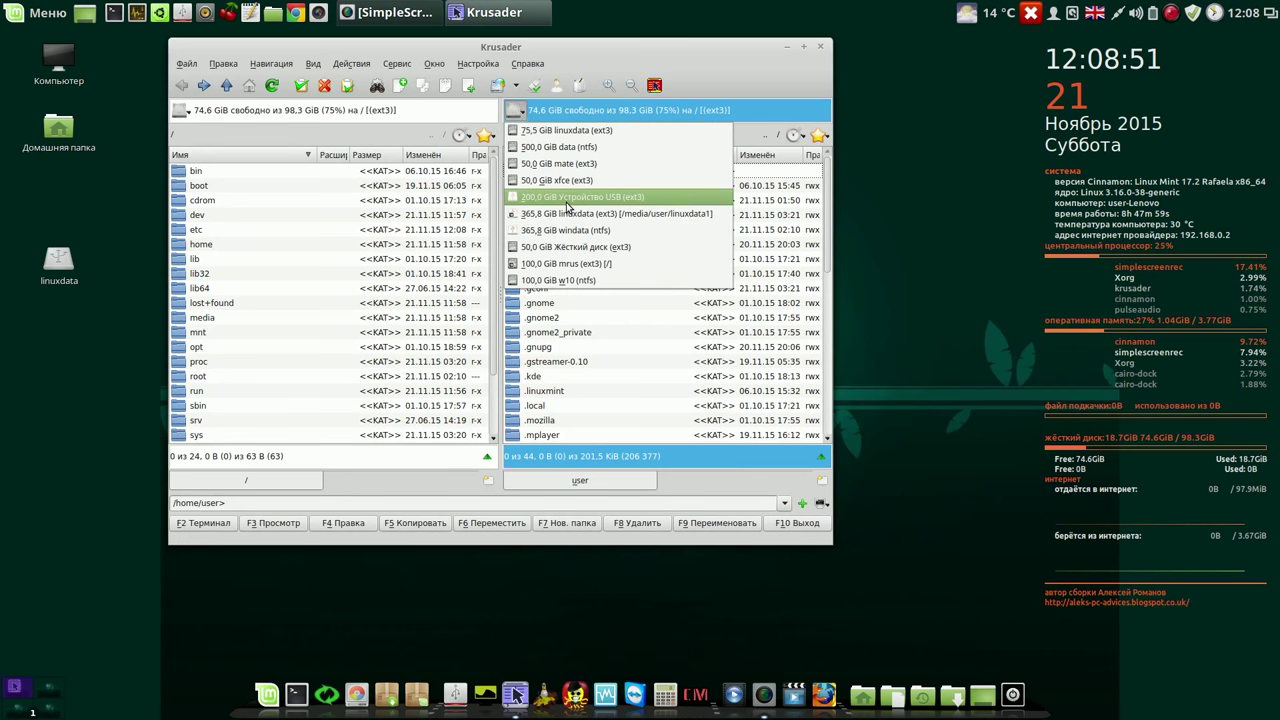
left_click(598, 214)
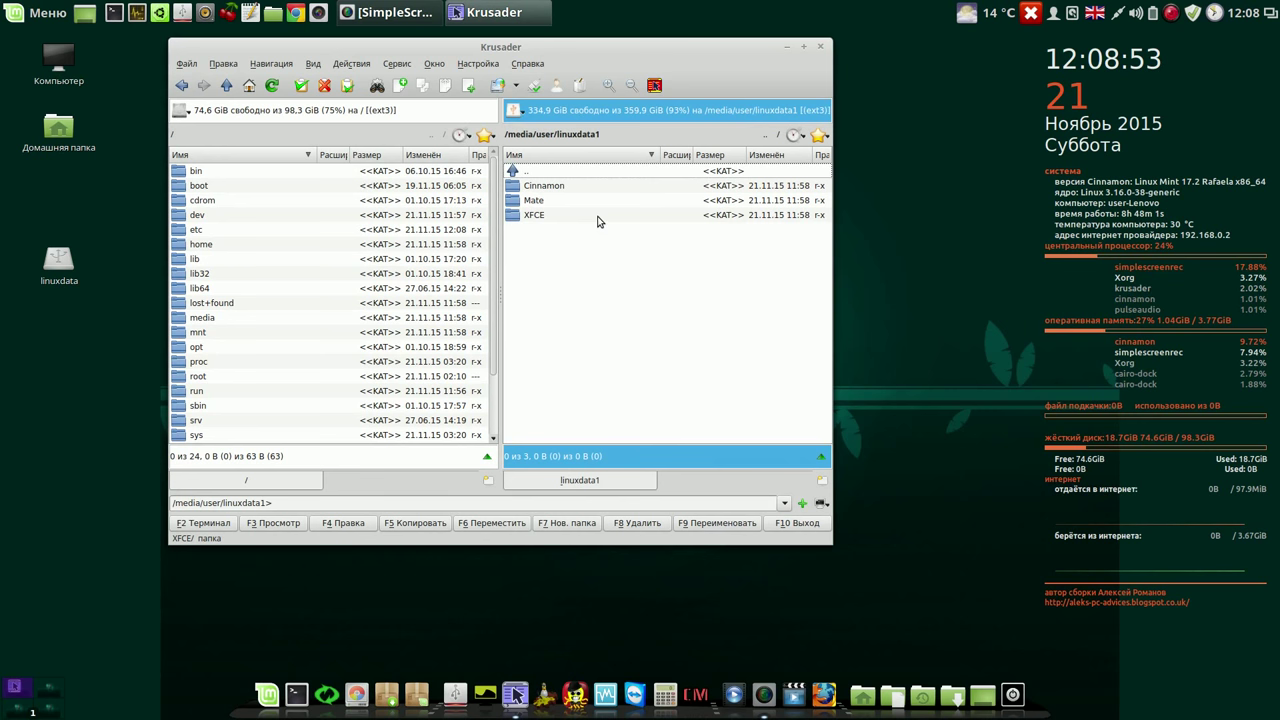
Examine the Cinnamon folder's size in its properties, then close Krusader.
left_click(515, 190)
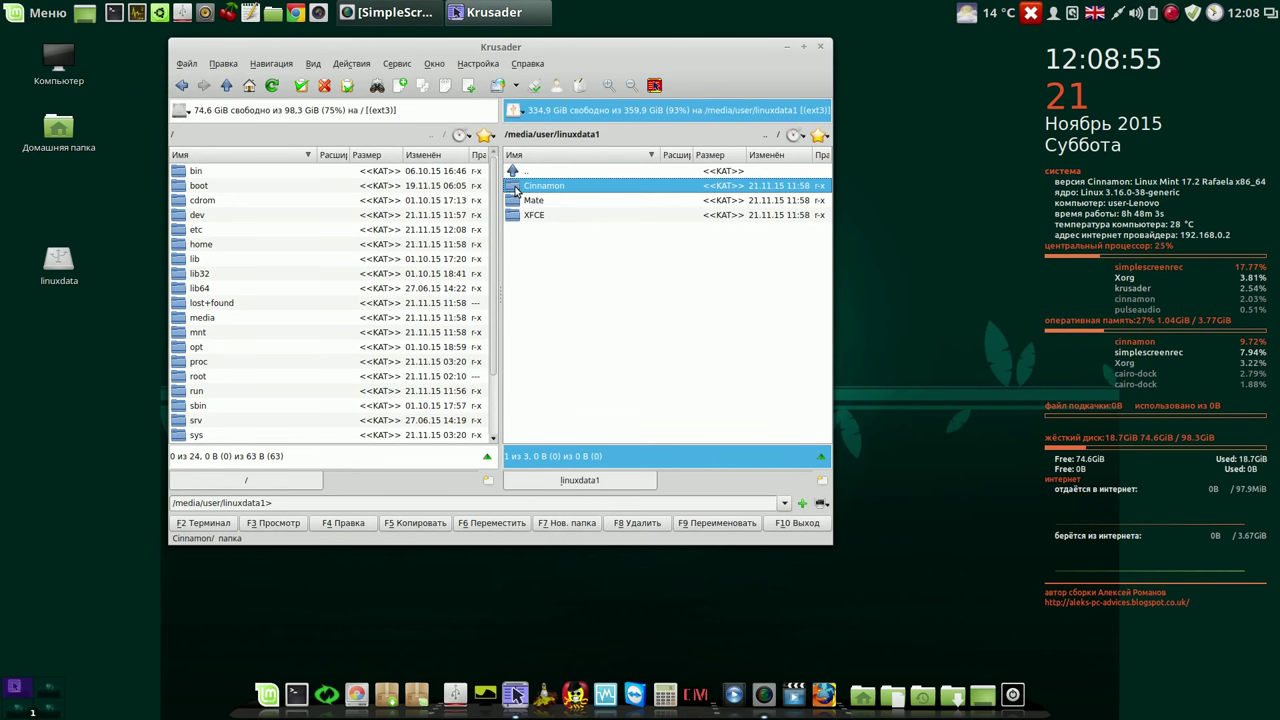
right_click(515, 190)
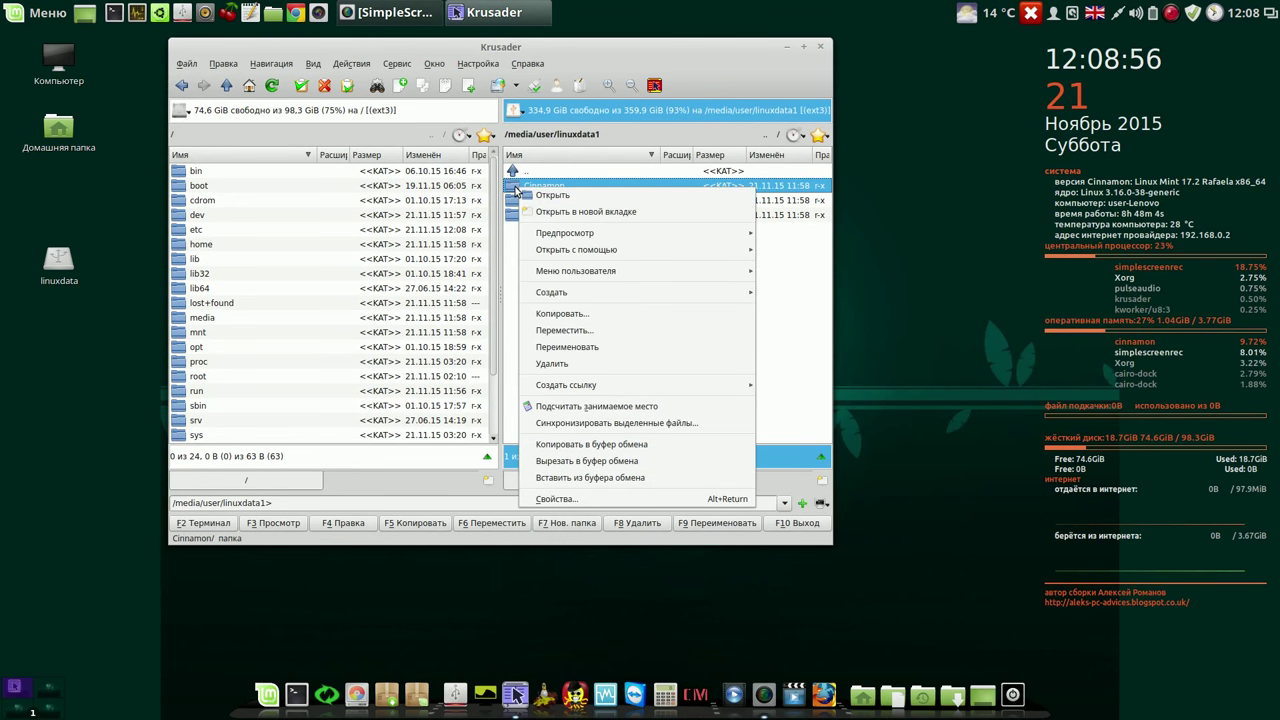
left_click(588, 500)
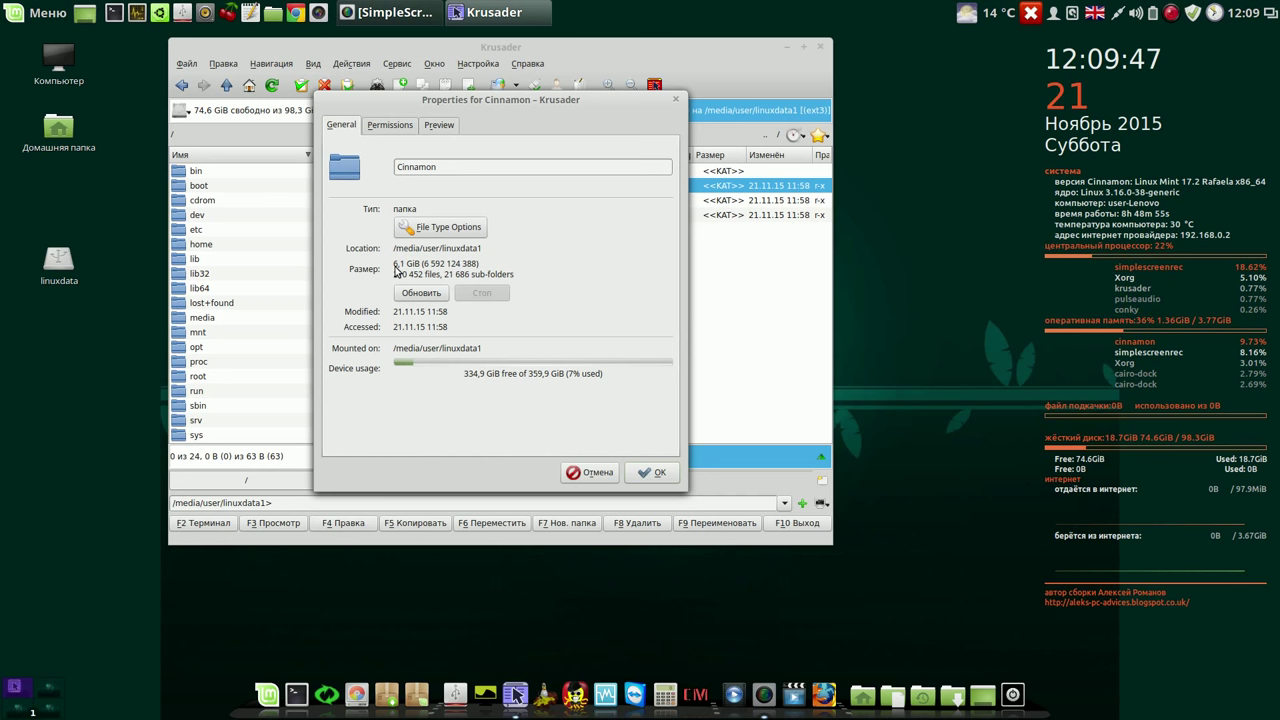
left_click(675, 101)
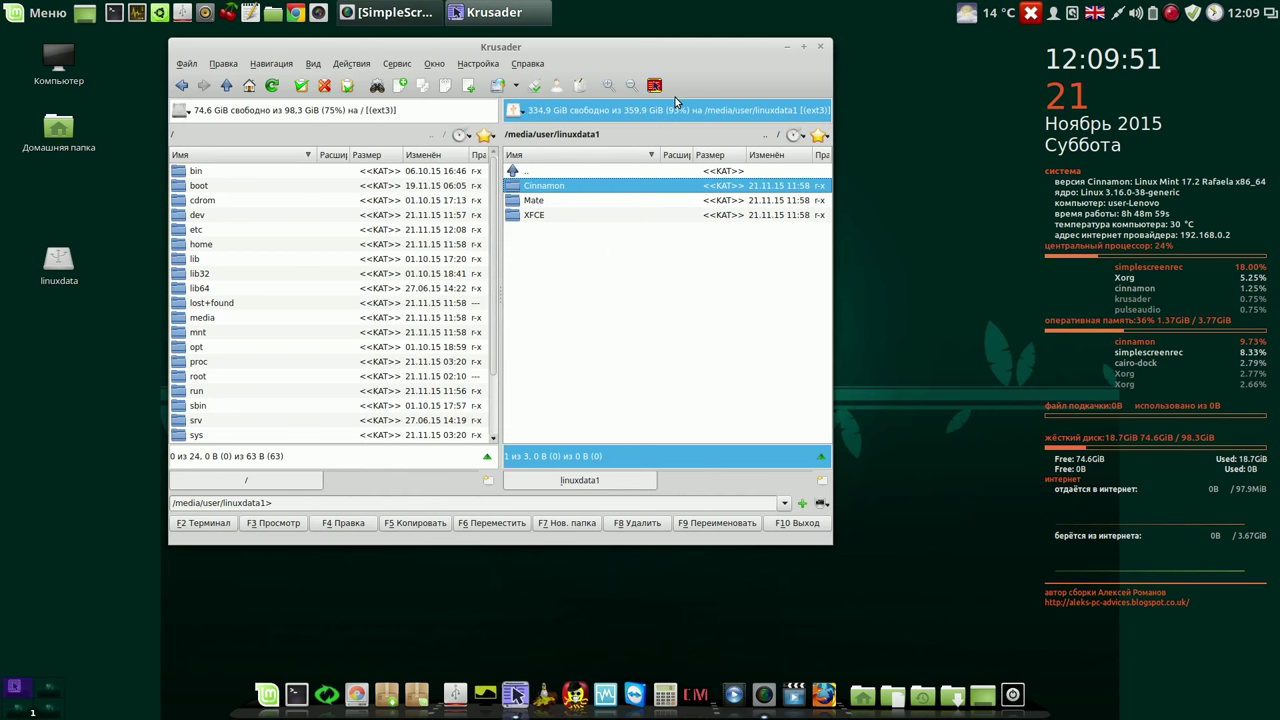
left_click(537, 201)
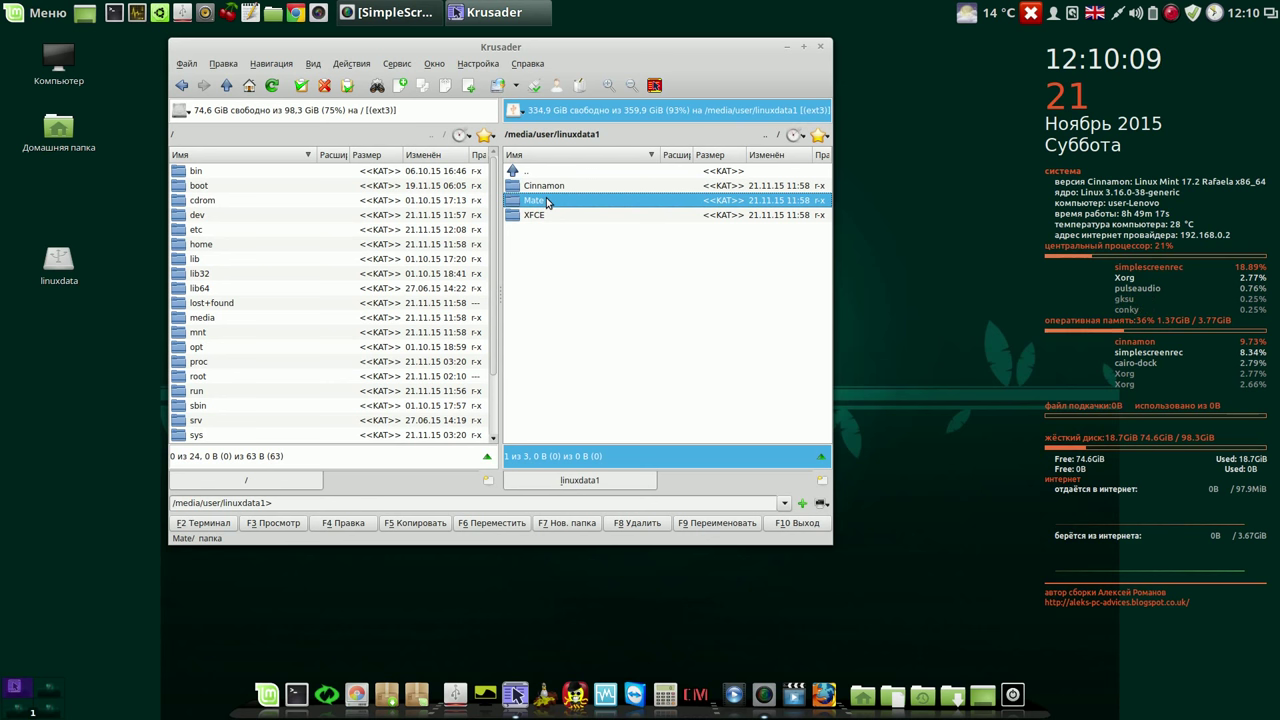
left_click(820, 49)
Launch GParted, authenticate with the account password and move its window toward the desktop's upper area.
left_click(362, 692)
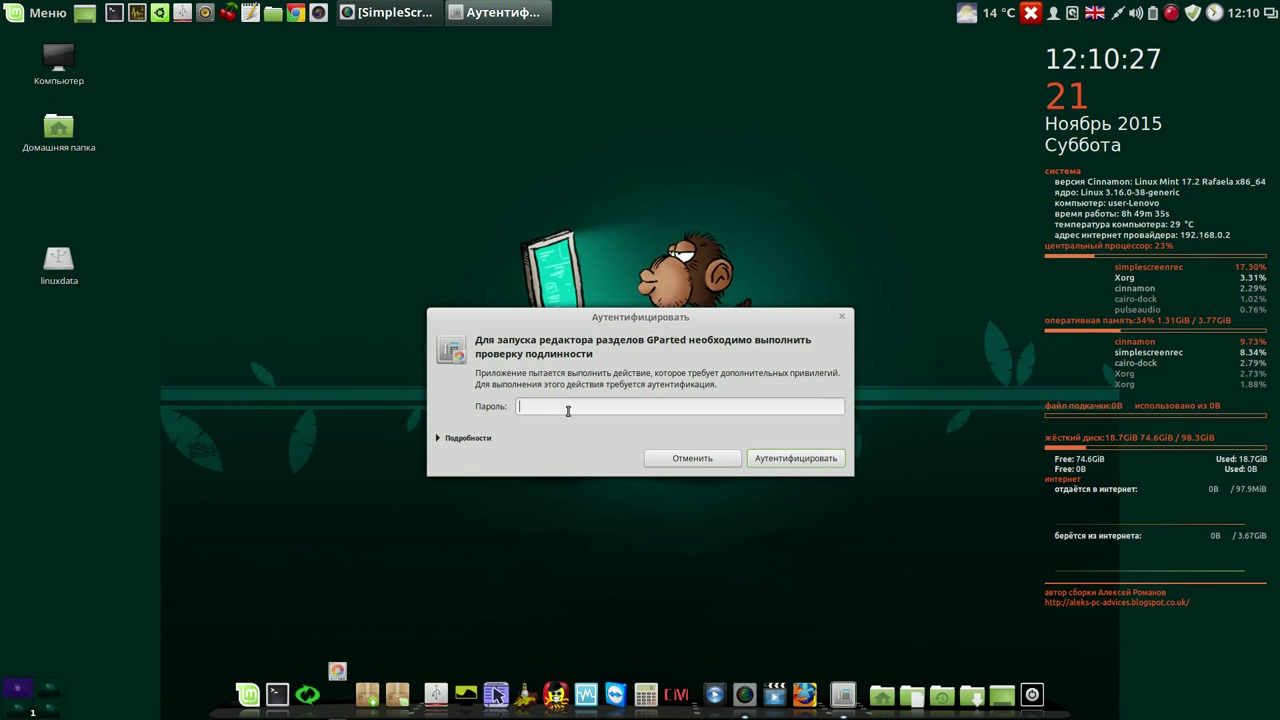
type("1")
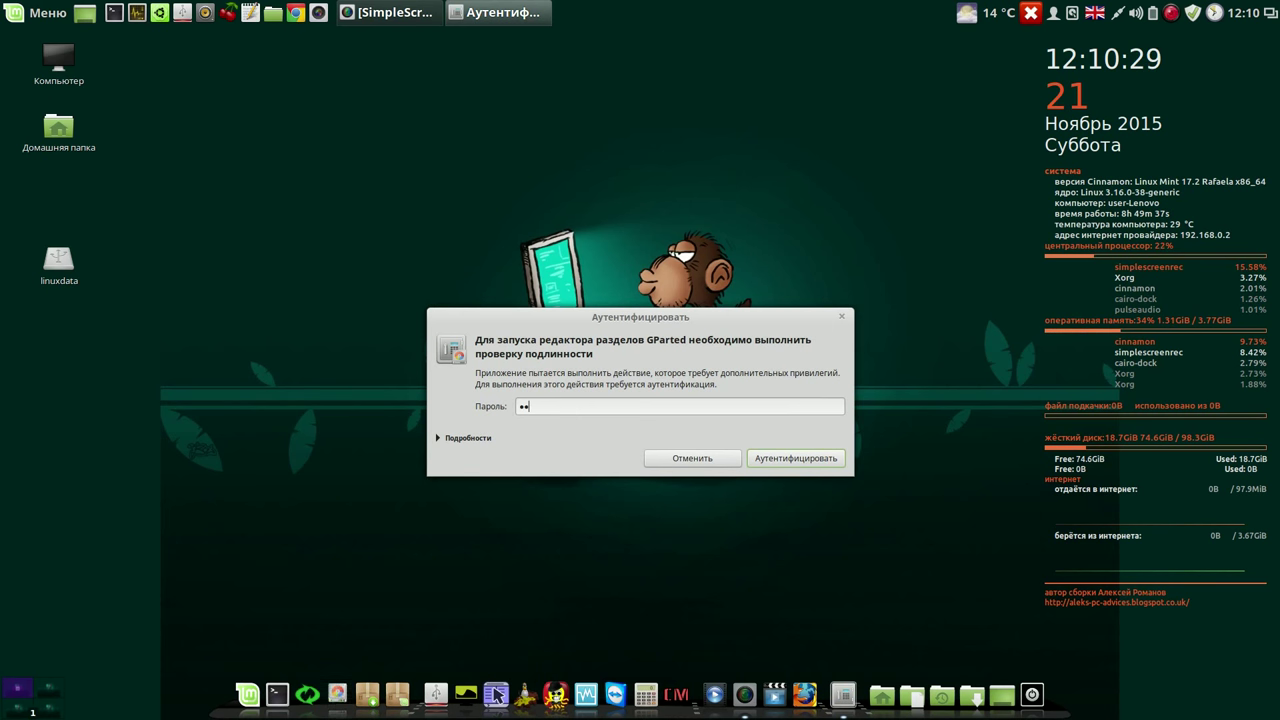
key("Return")
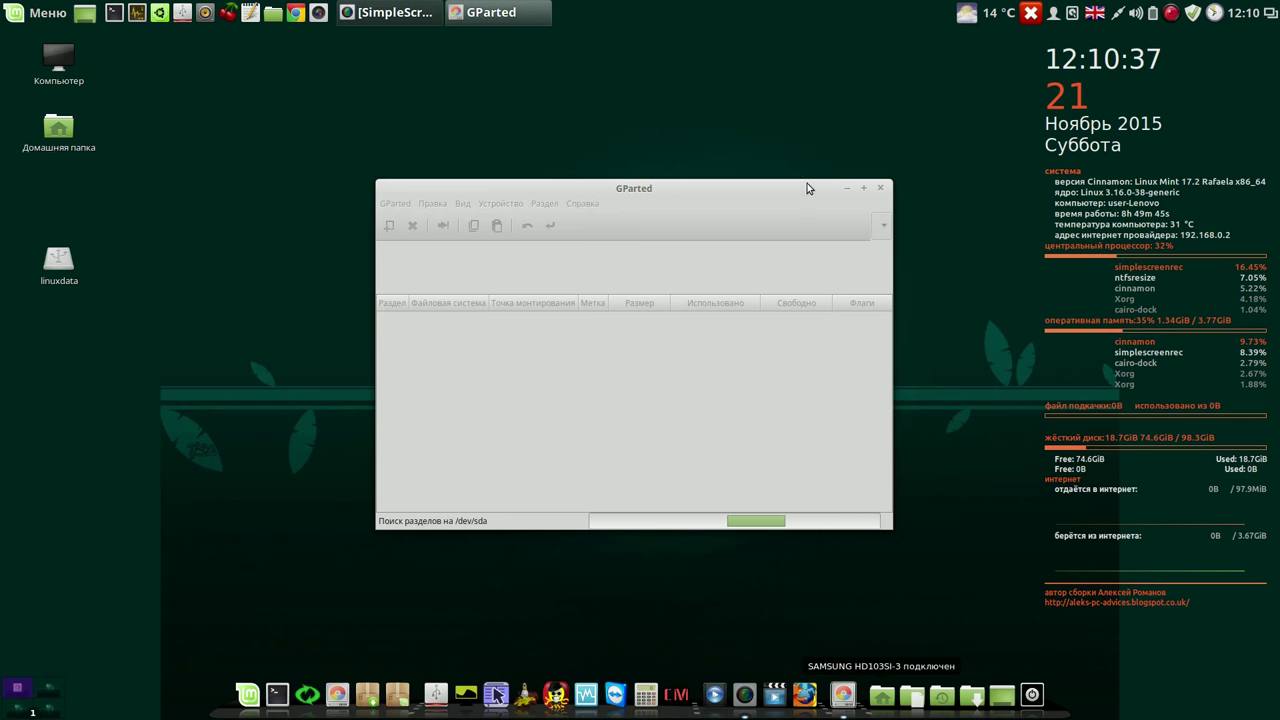
left_click_drag(757, 194, 549, 80)
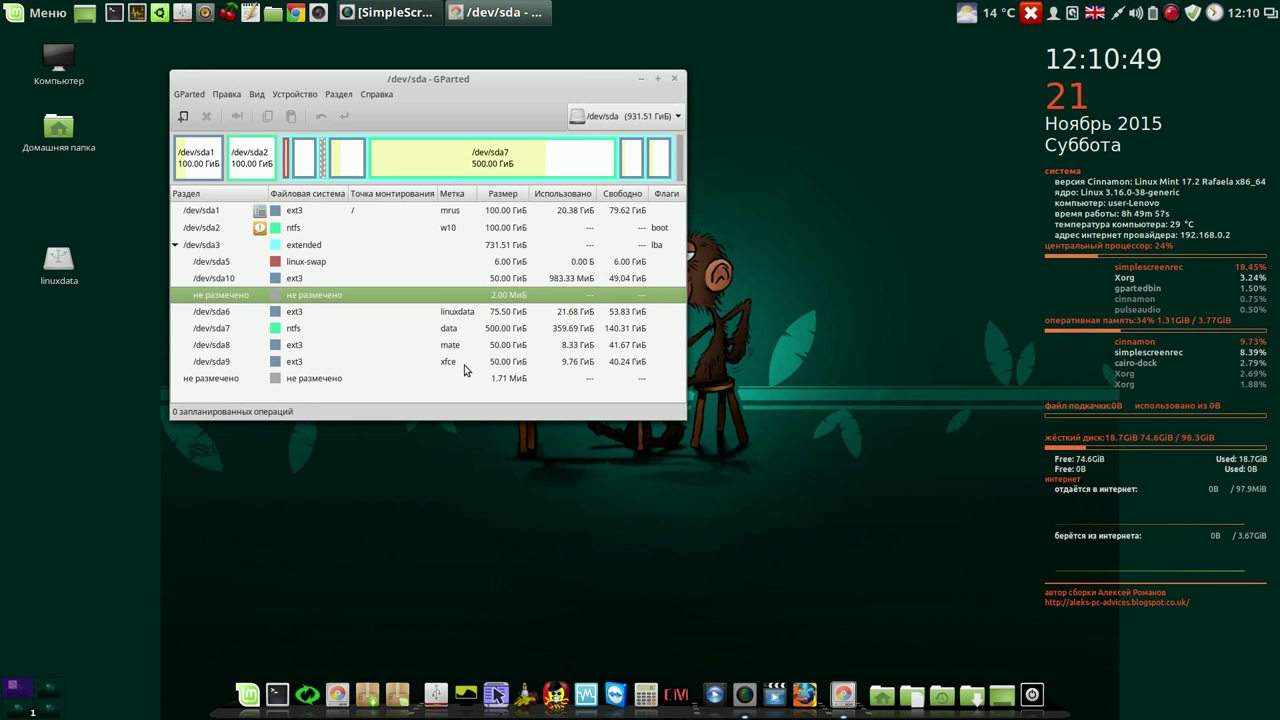
Format the mate partition /dev/sda8 as ext3, apply the pending operation and move its progress dialog clear of the partition list.
left_click(549, 281)
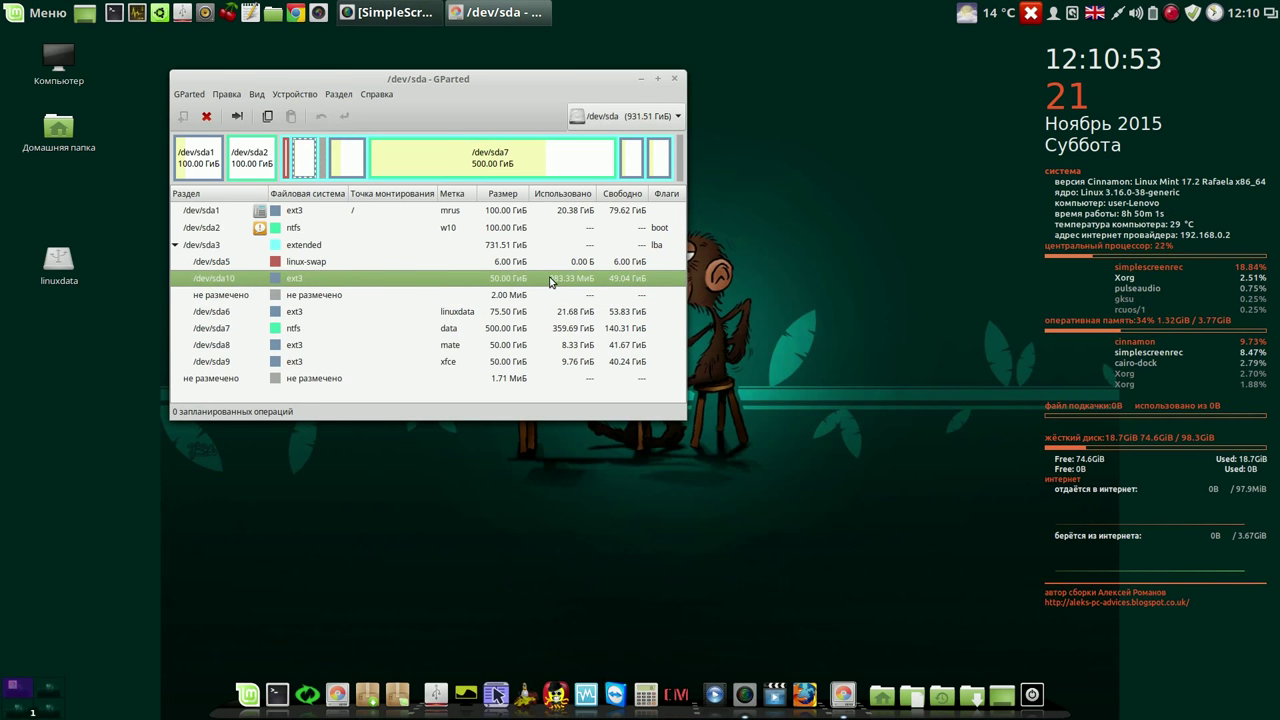
left_click(457, 346)
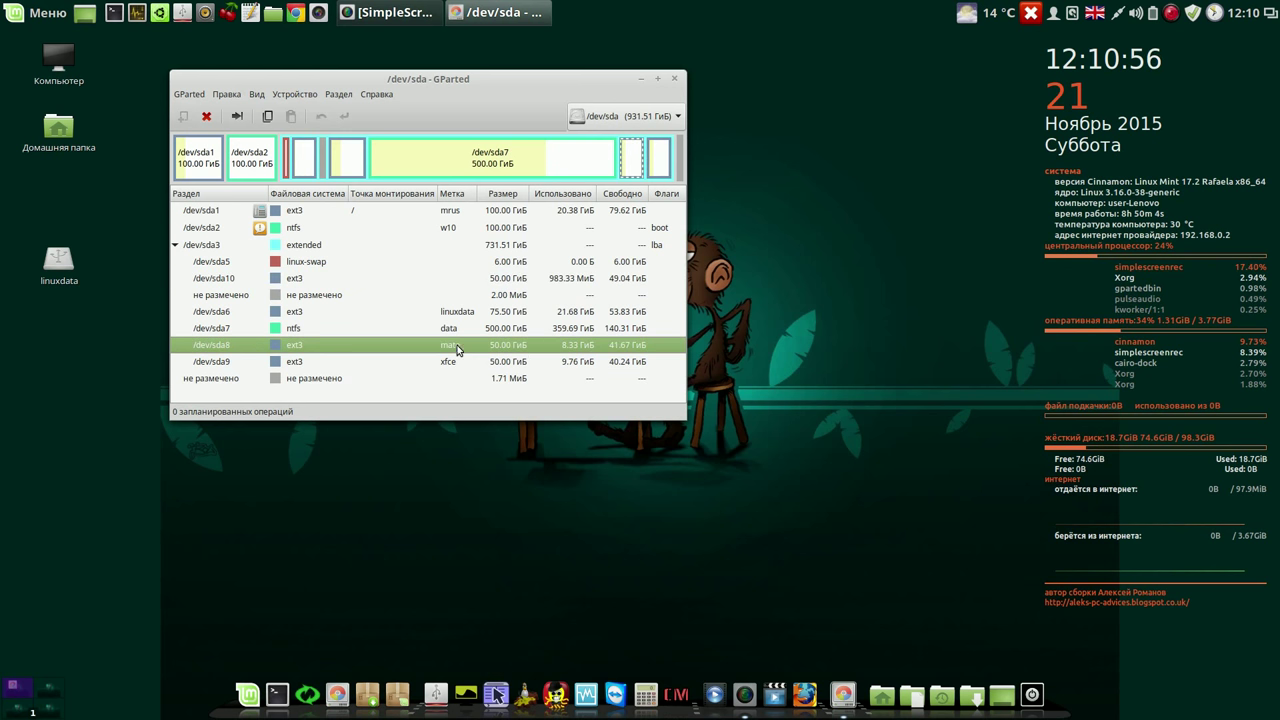
right_click(585, 347)
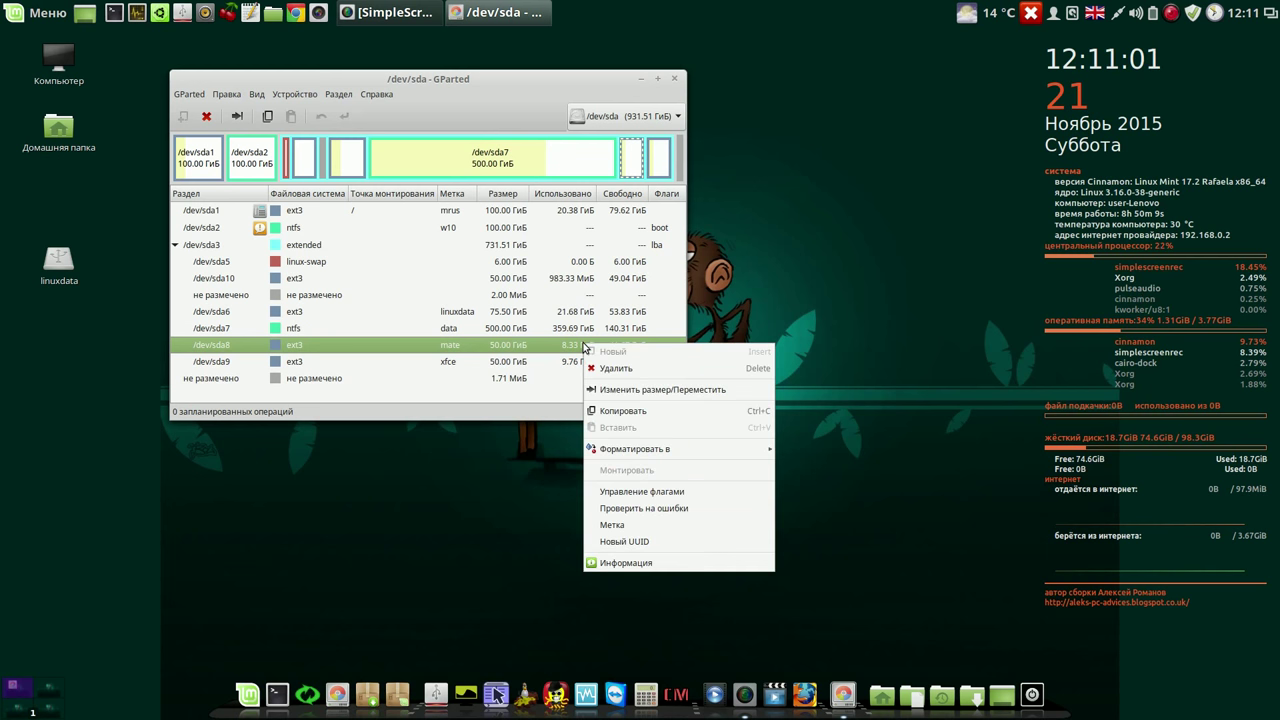
mouse_move(626, 447)
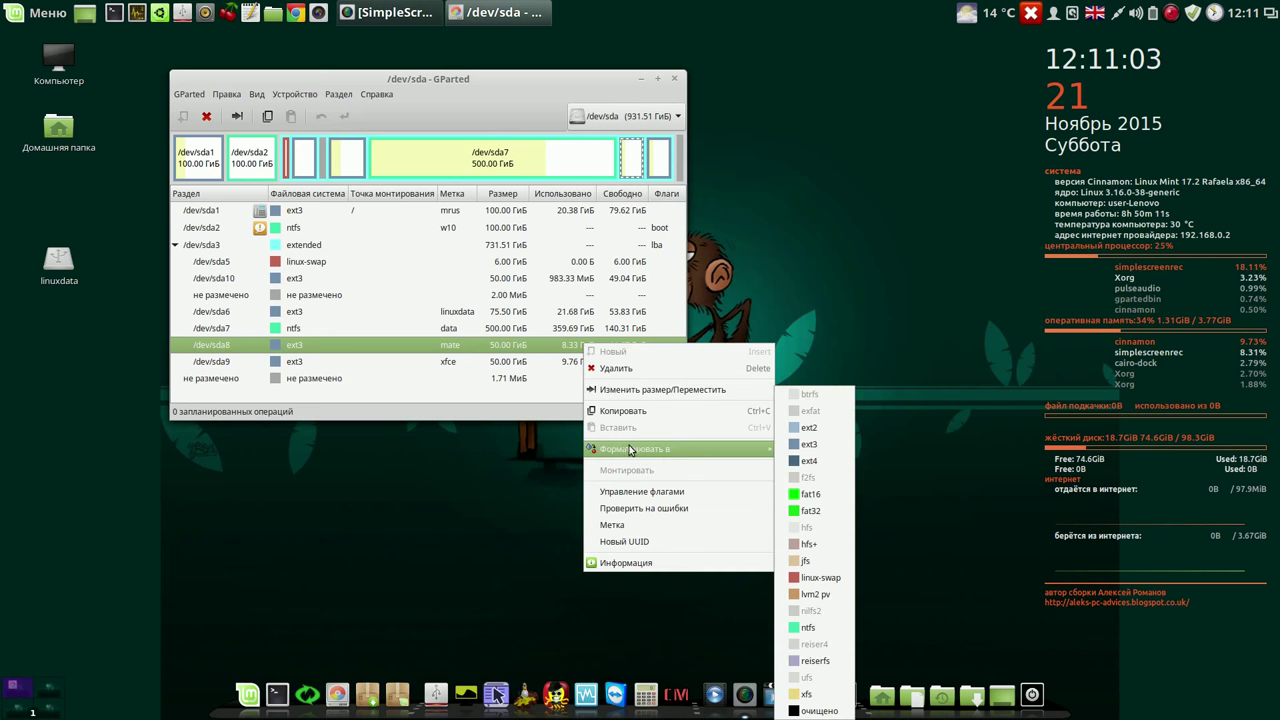
left_click(797, 446)
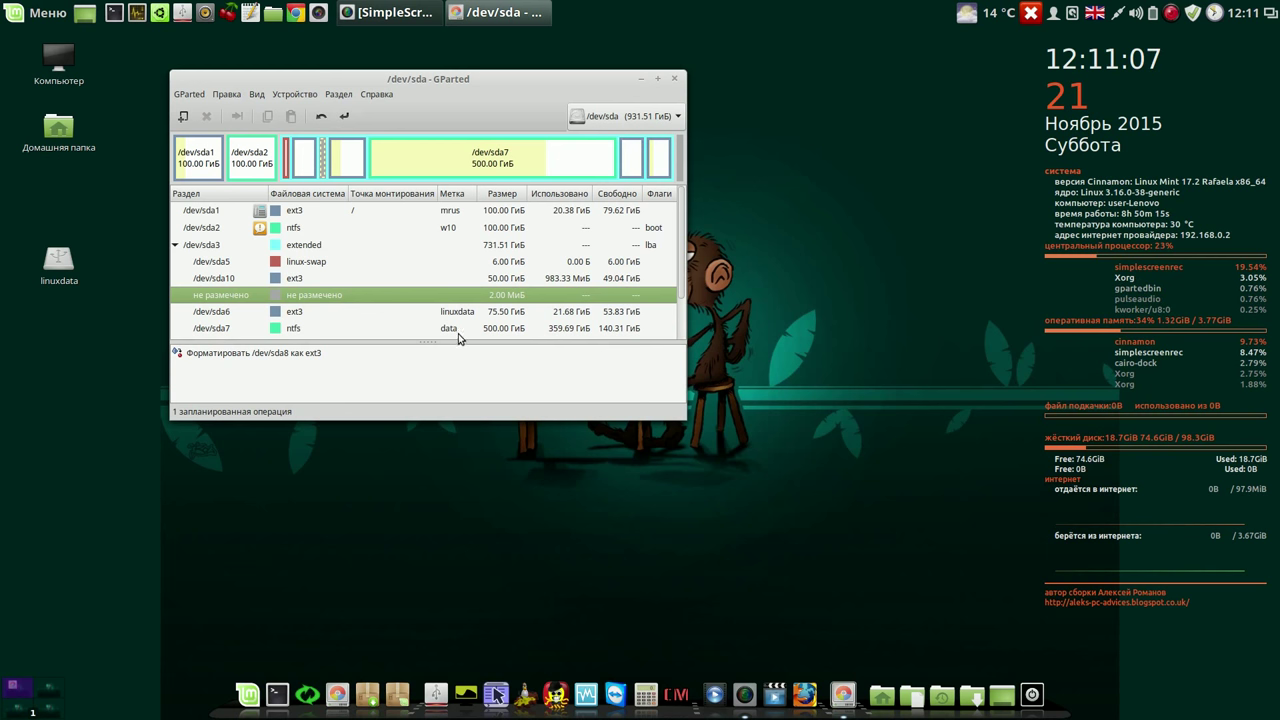
left_click(344, 118)
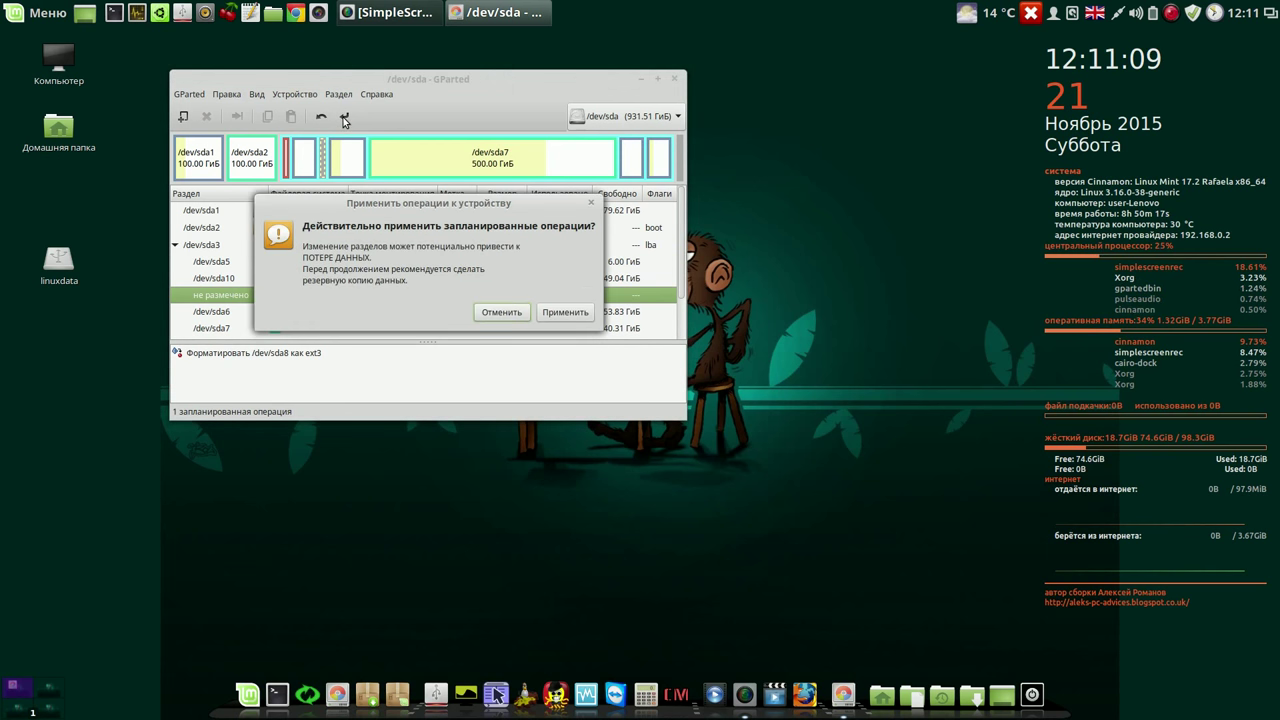
left_click(562, 312)
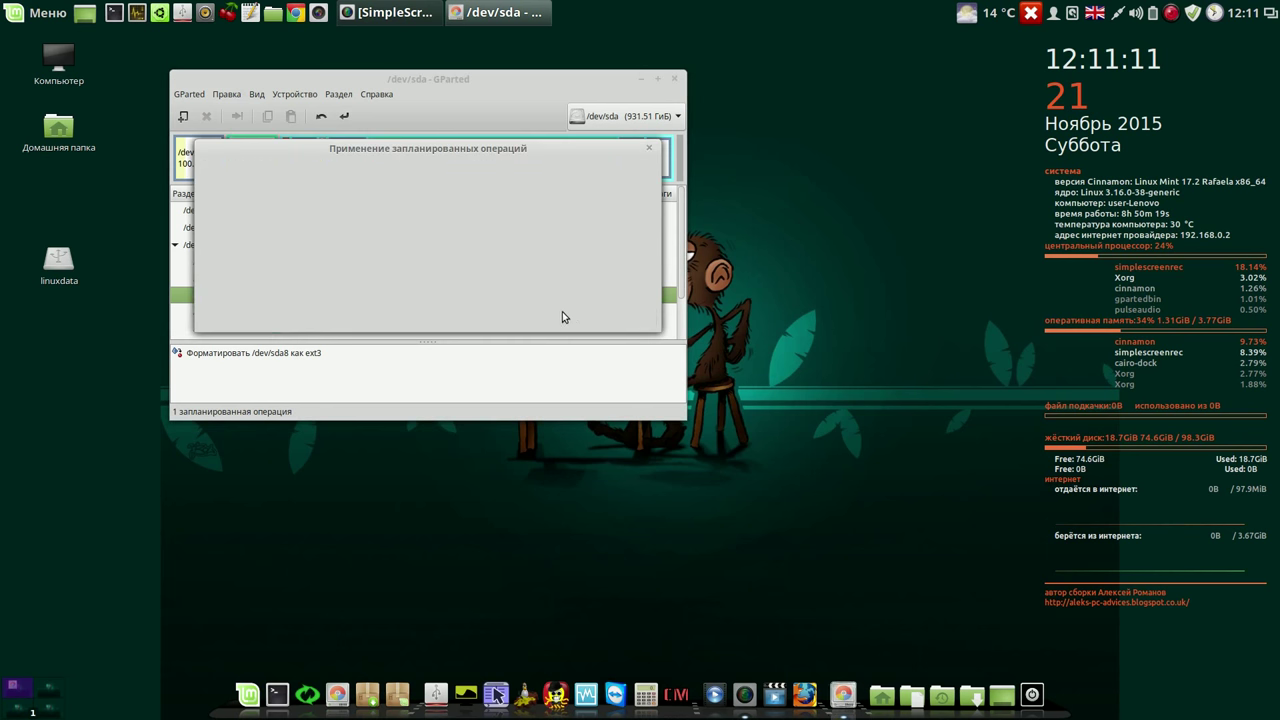
left_click_drag(556, 147, 1064, 95)
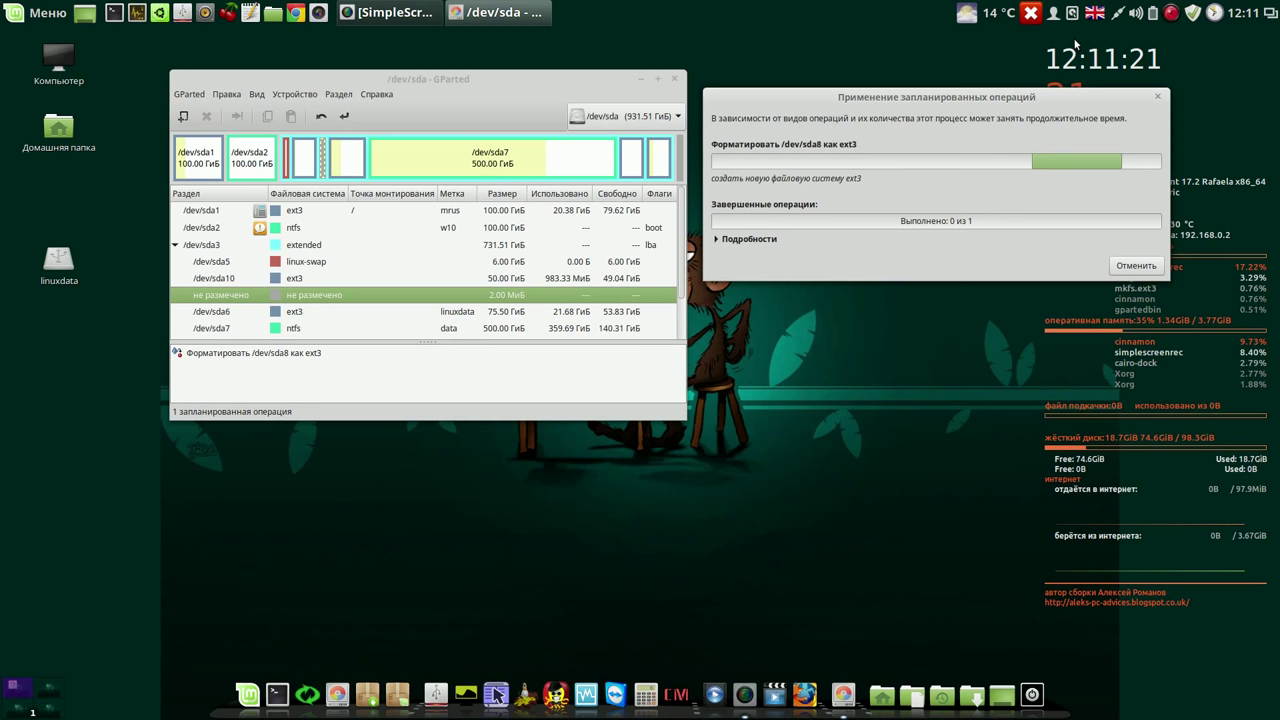
left_click(1133, 12)
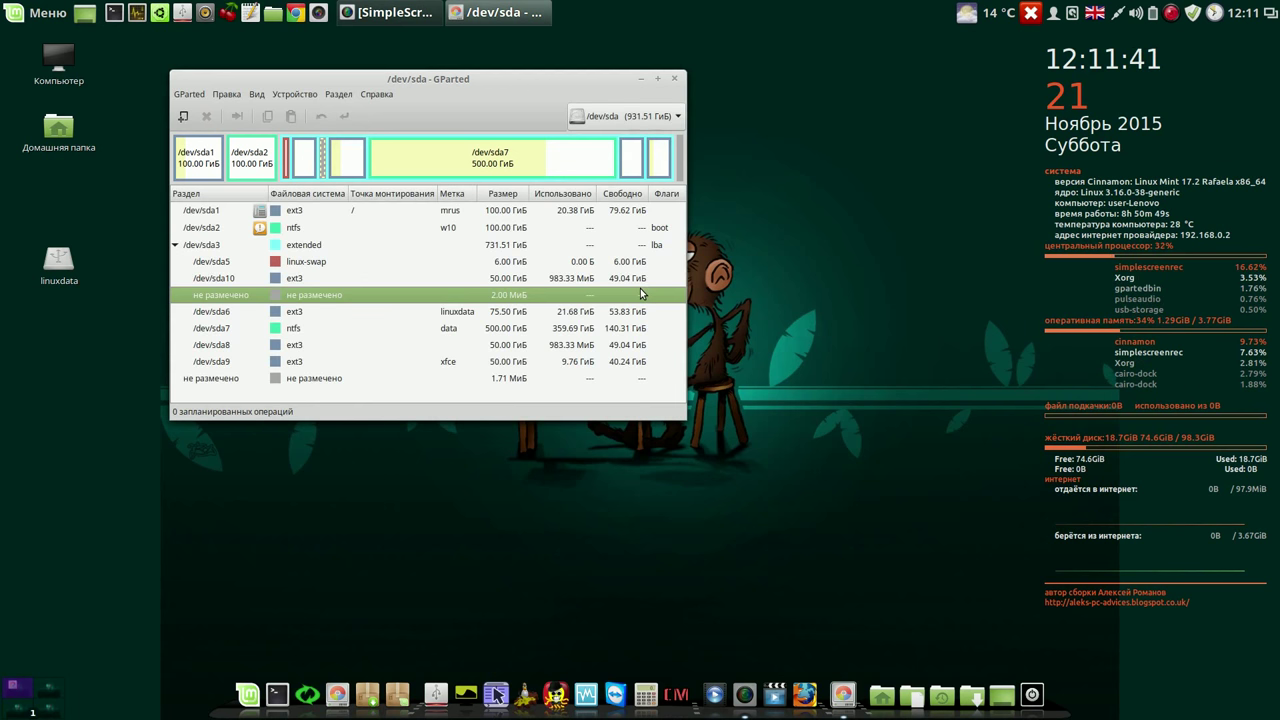
Format the xfce partition /dev/sda9 as ext3, apply the pending operation and pause the screen recording while it runs.
left_click(455, 364)
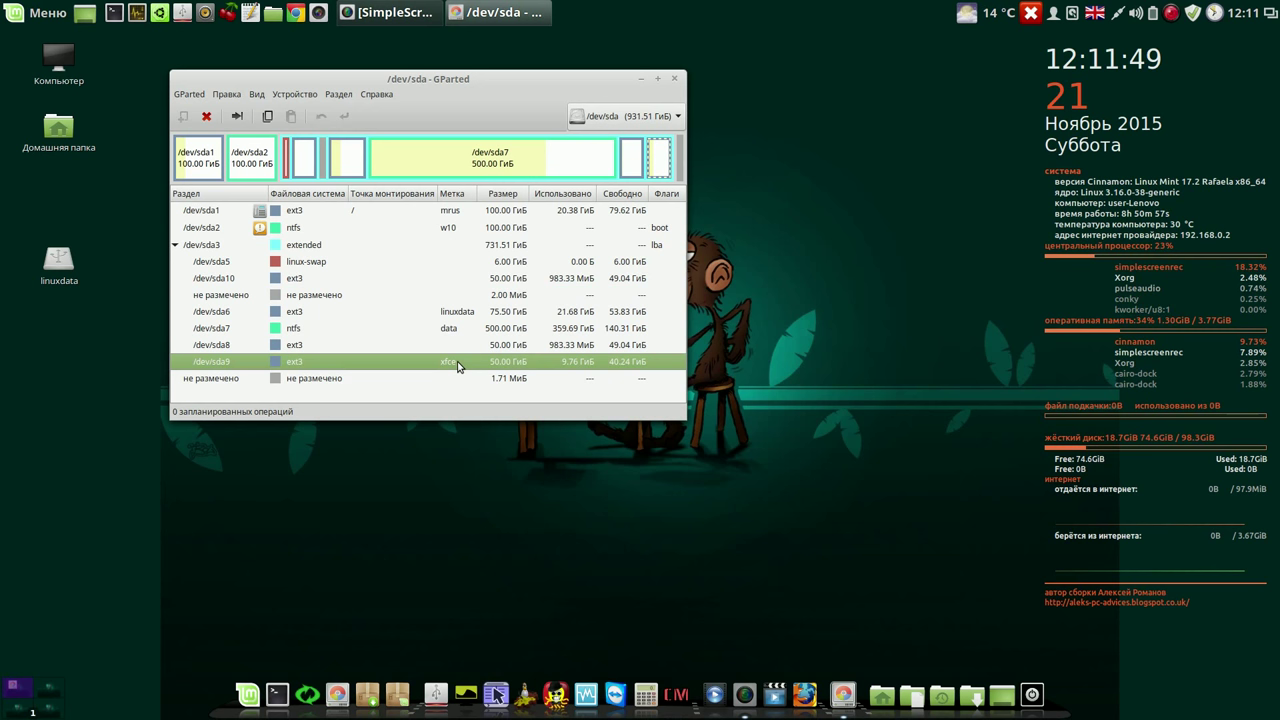
right_click(458, 366)
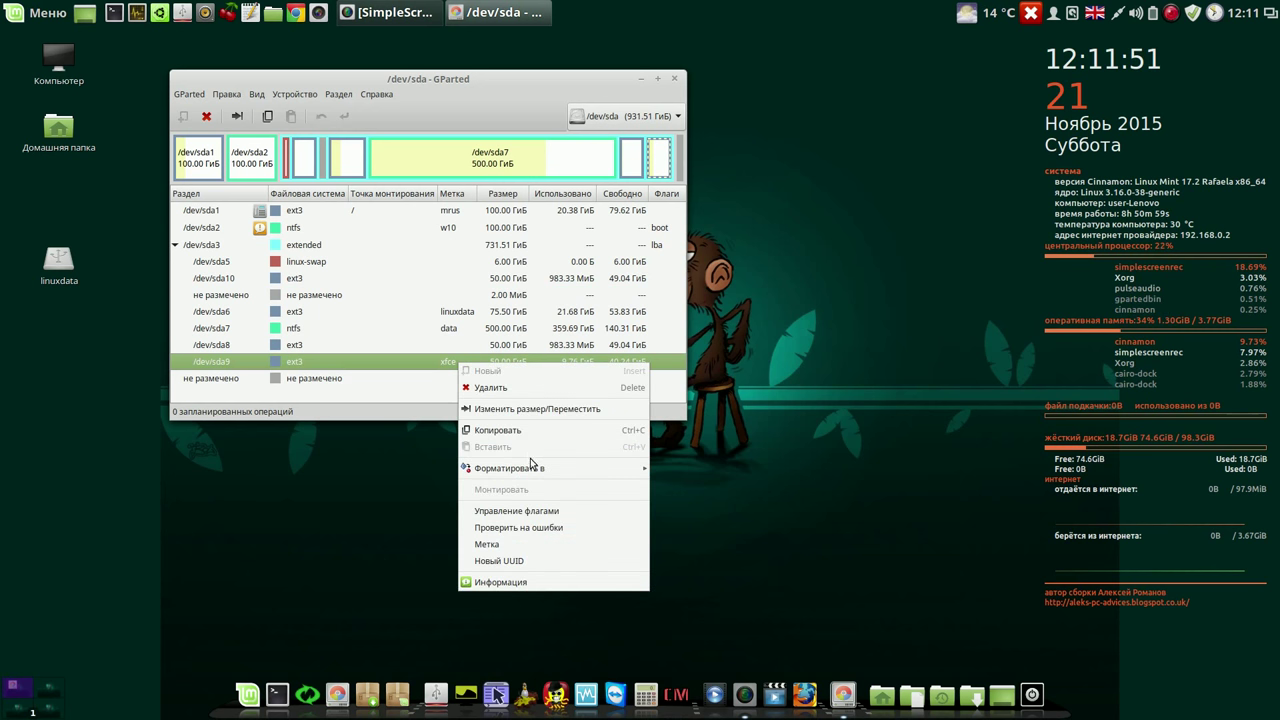
mouse_move(533, 467)
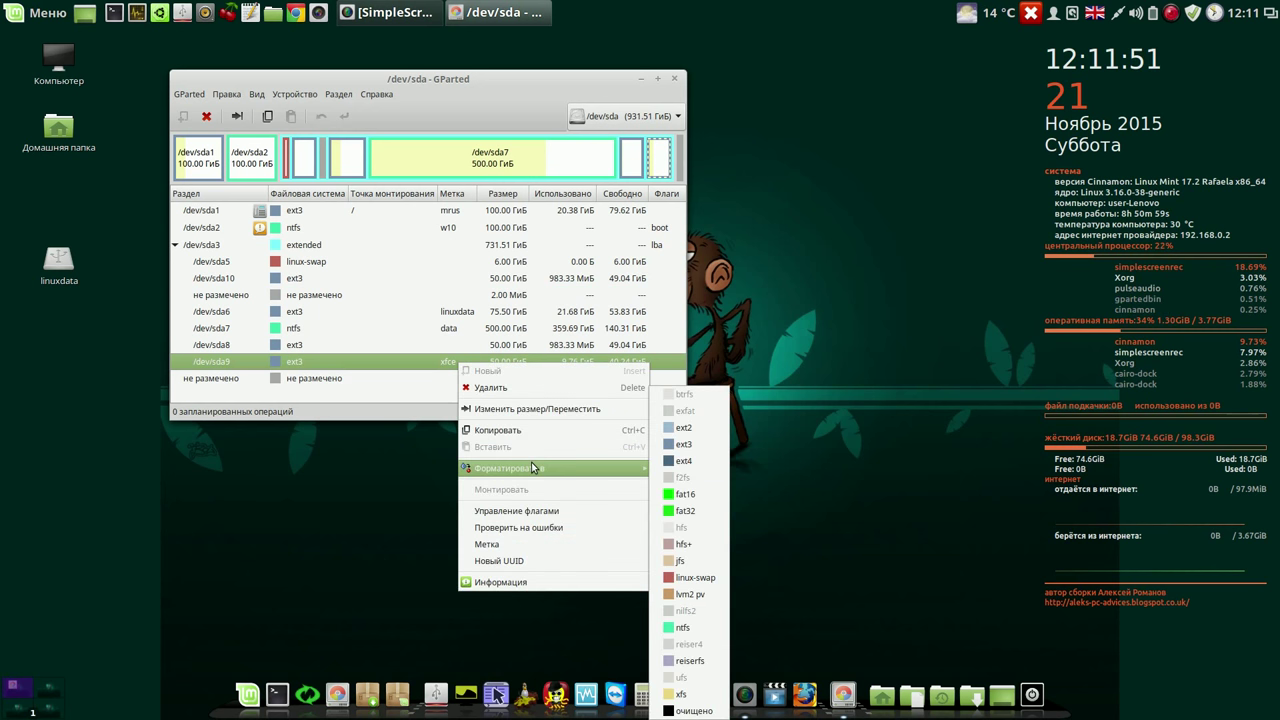
left_click(693, 446)
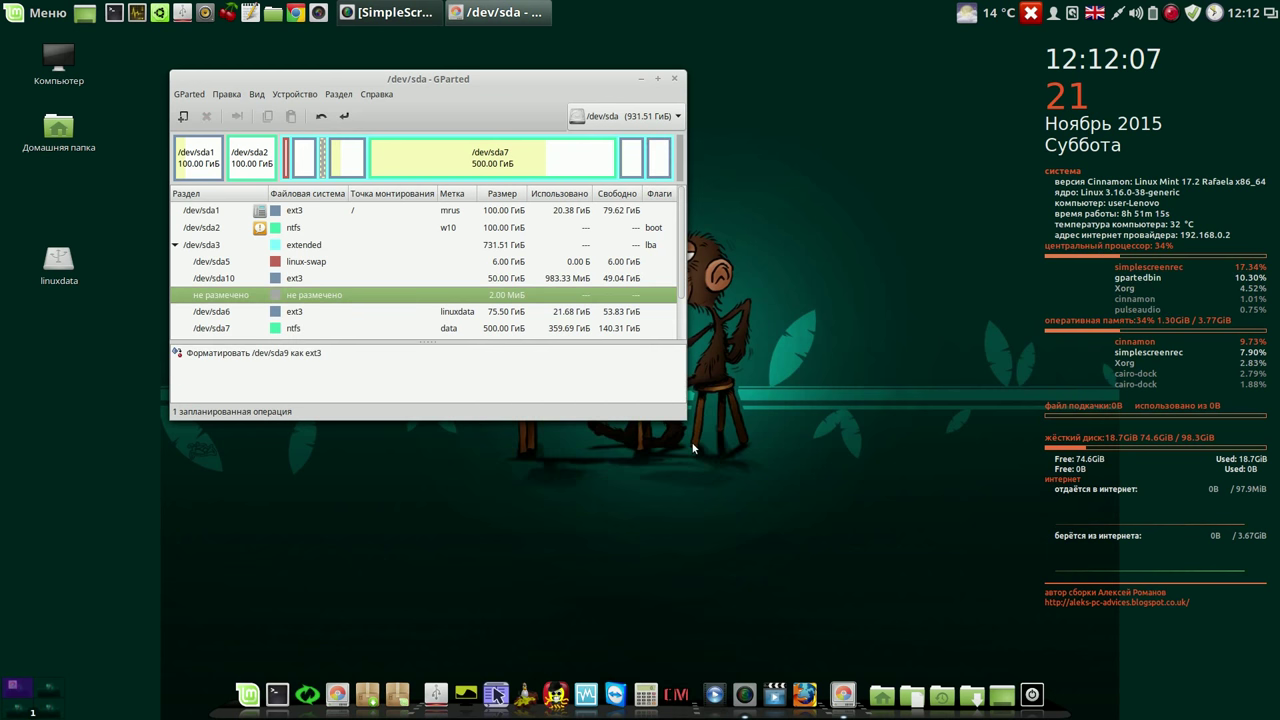
left_click(345, 115)
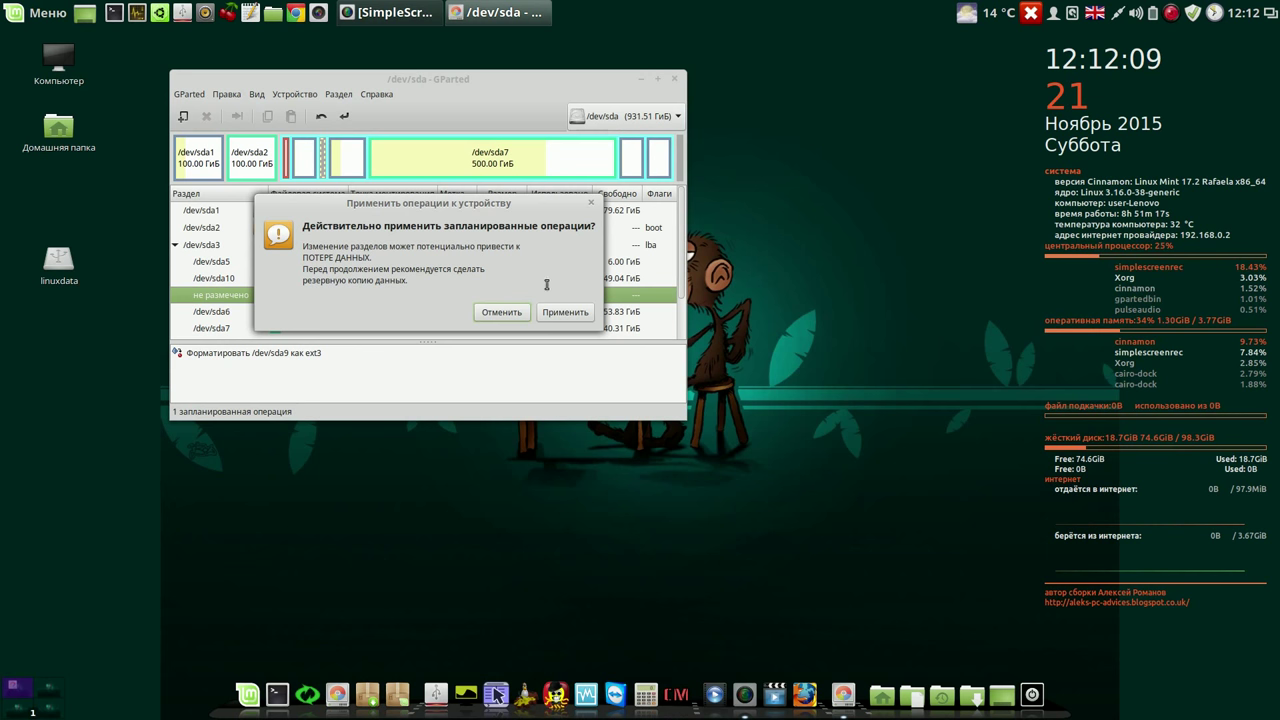
left_click(566, 313)
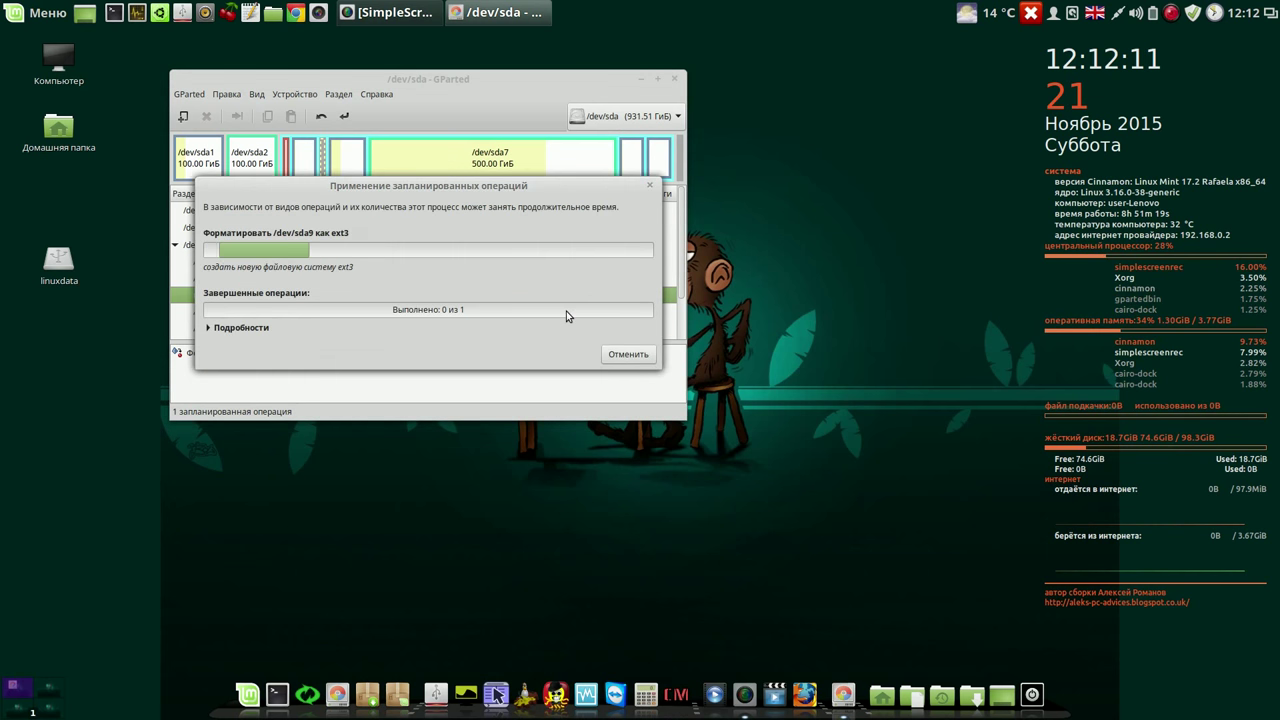
left_click(1171, 12)
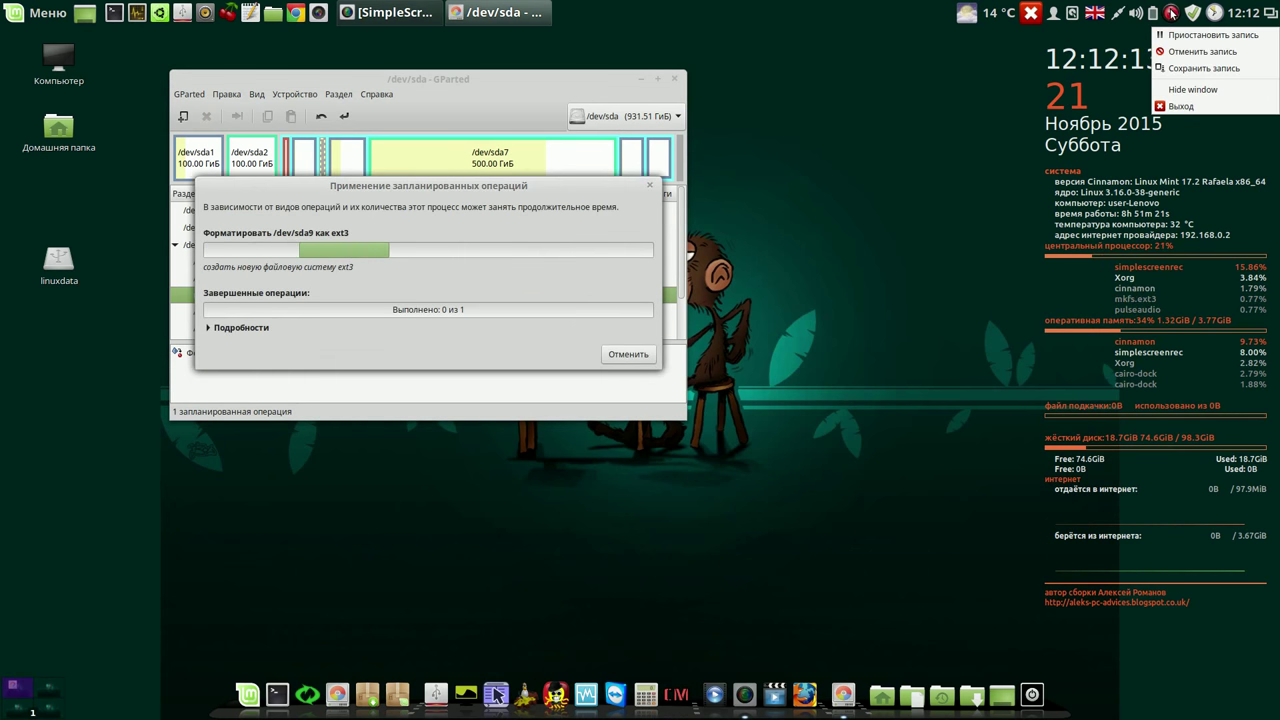
left_click(1177, 36)
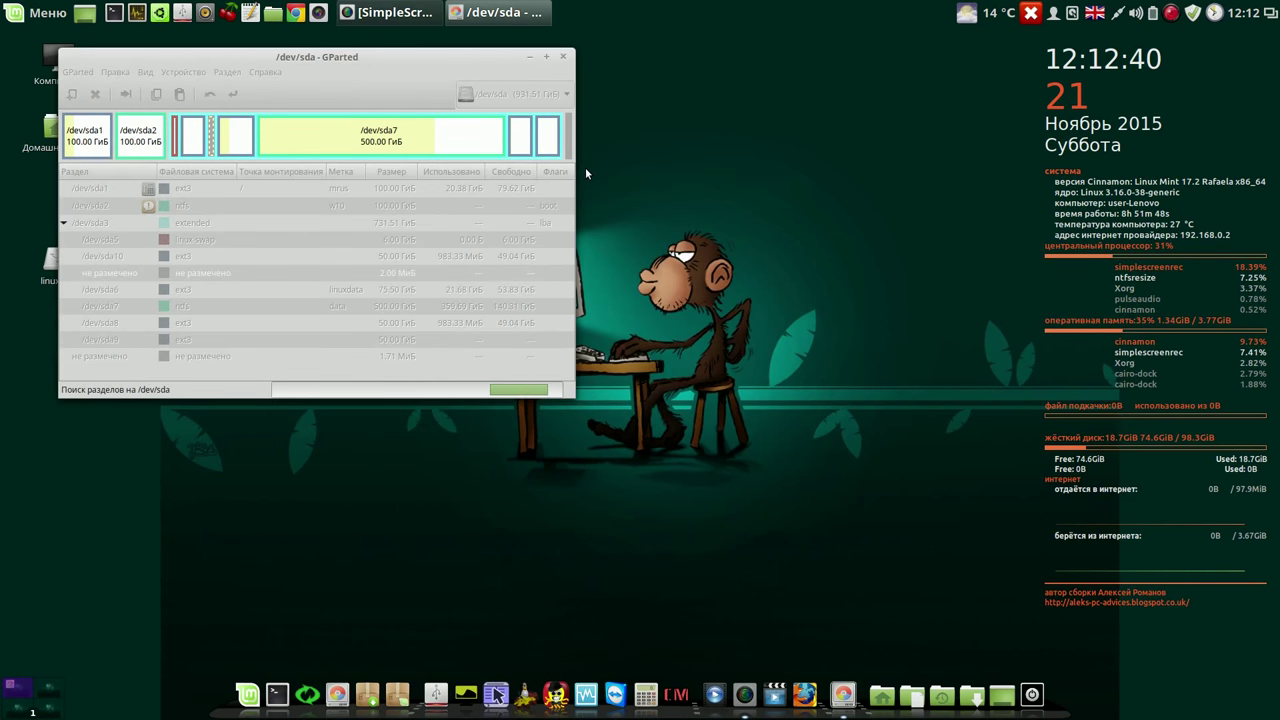
Move the GParted window clear of the desktop icons and examine the mrus and linuxdata partitions in the list.
left_click_drag(469, 62, 544, 70)
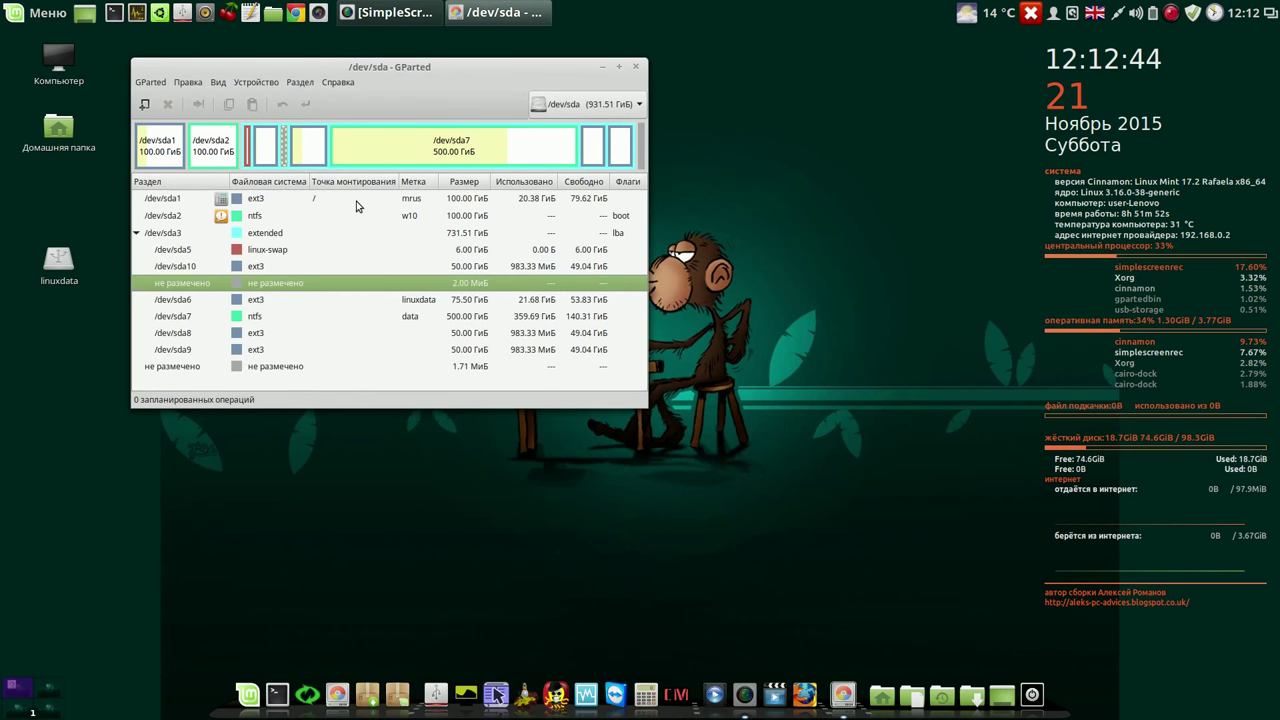
left_click(356, 201)
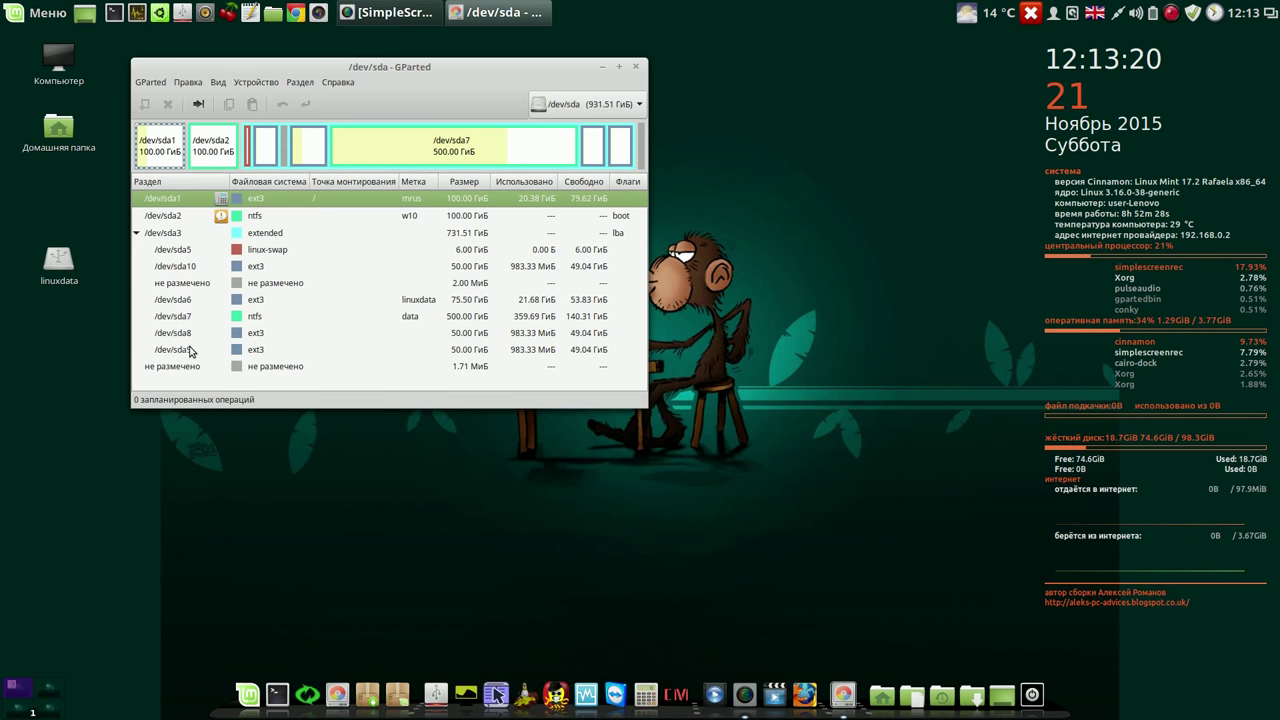
left_click(186, 300)
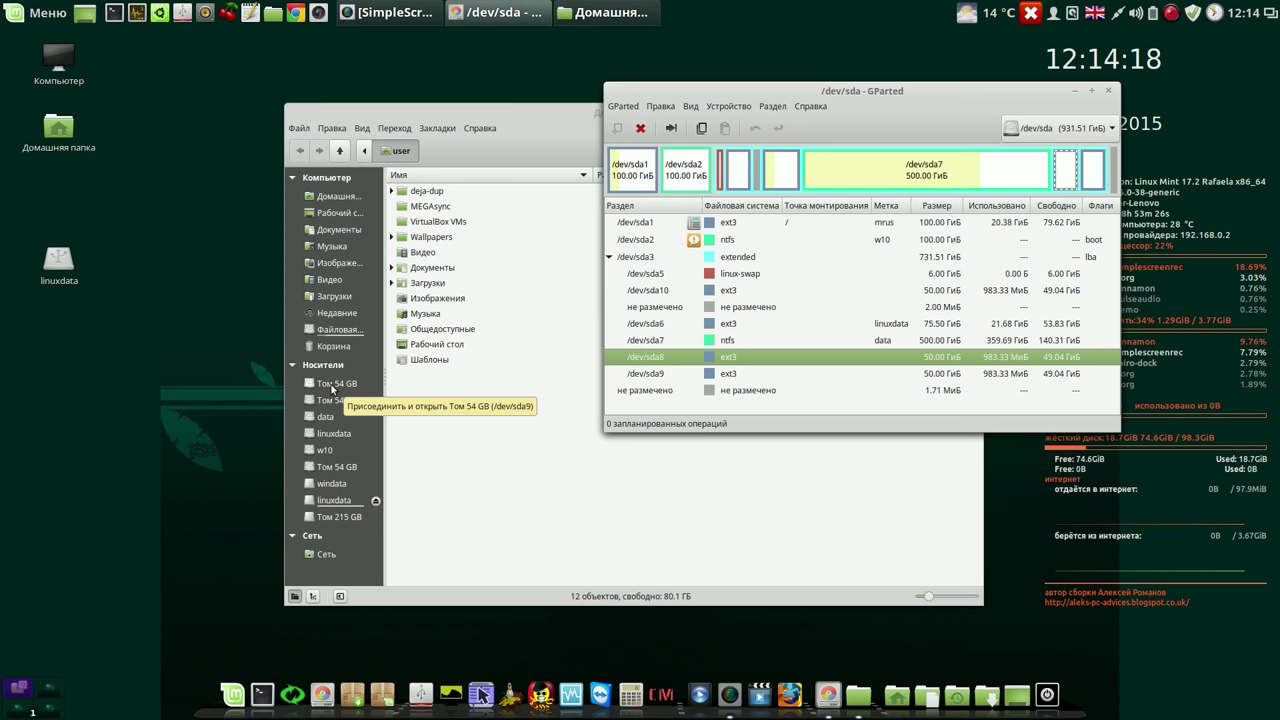
Label the partition /dev/sda8 as xfce, apply the pending operation and close its progress dialog.
right_click(753, 359)
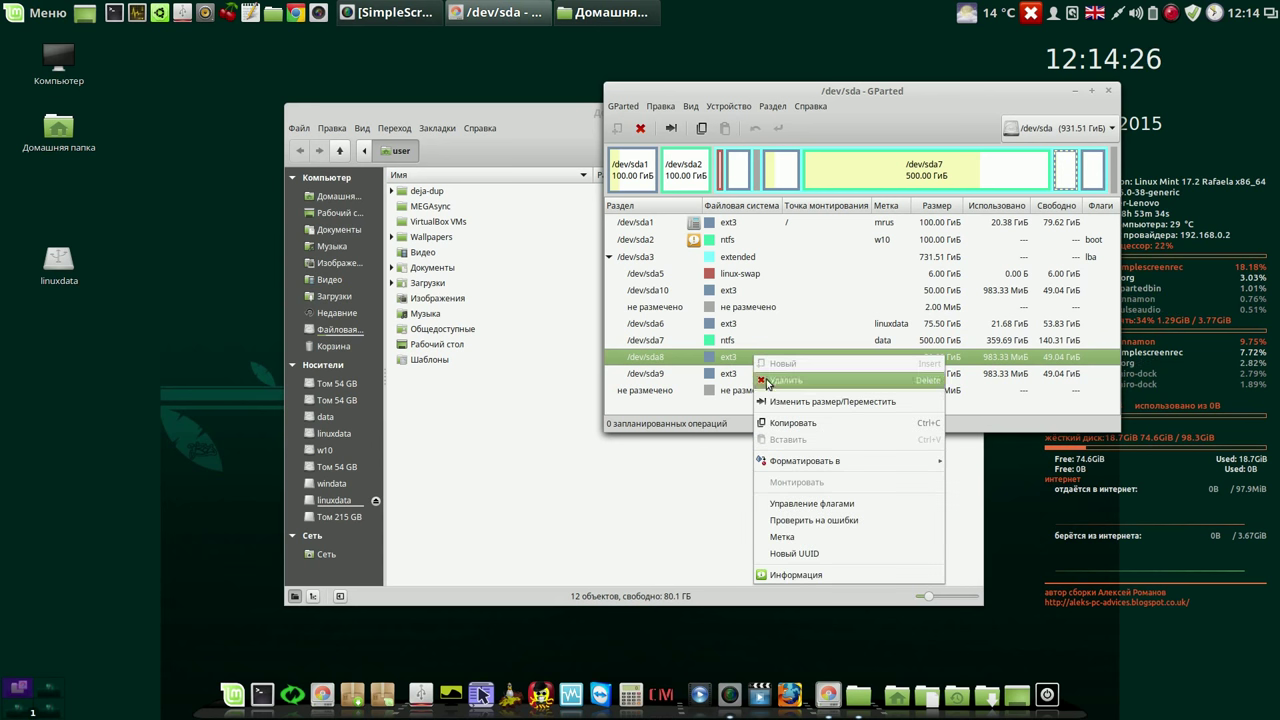
left_click(785, 537)
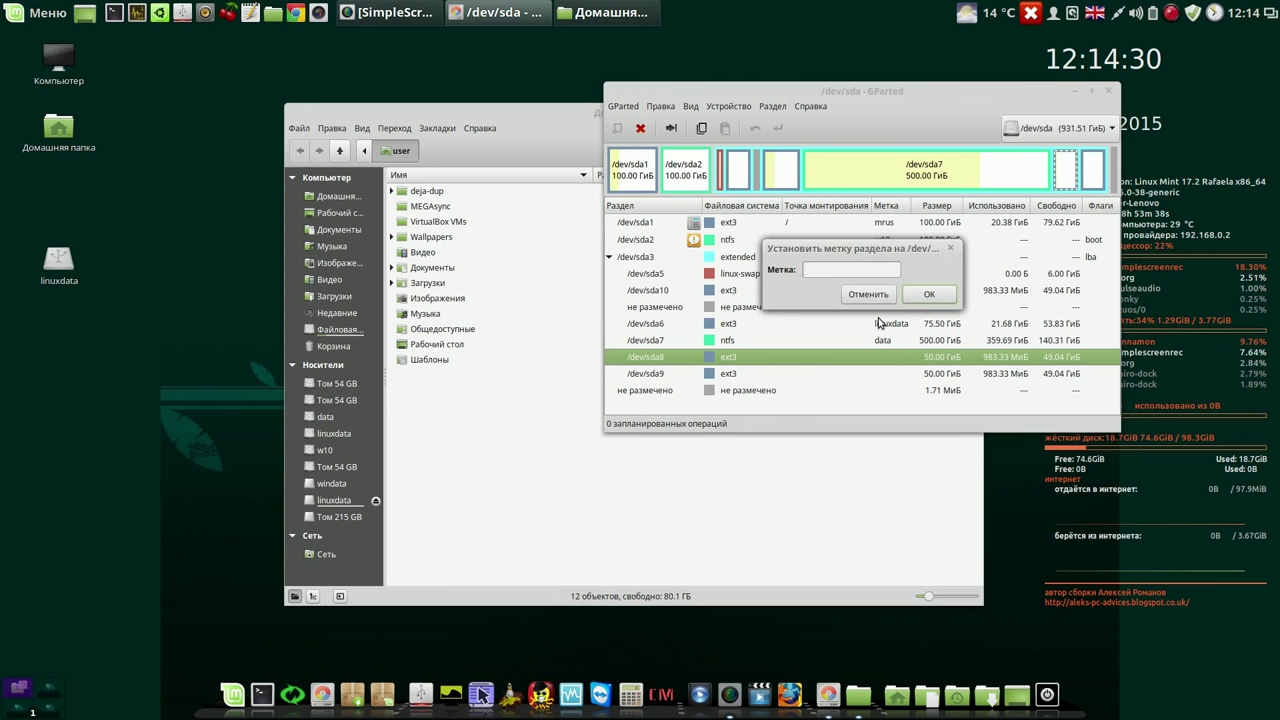
type("fce")
left_click(935, 295)
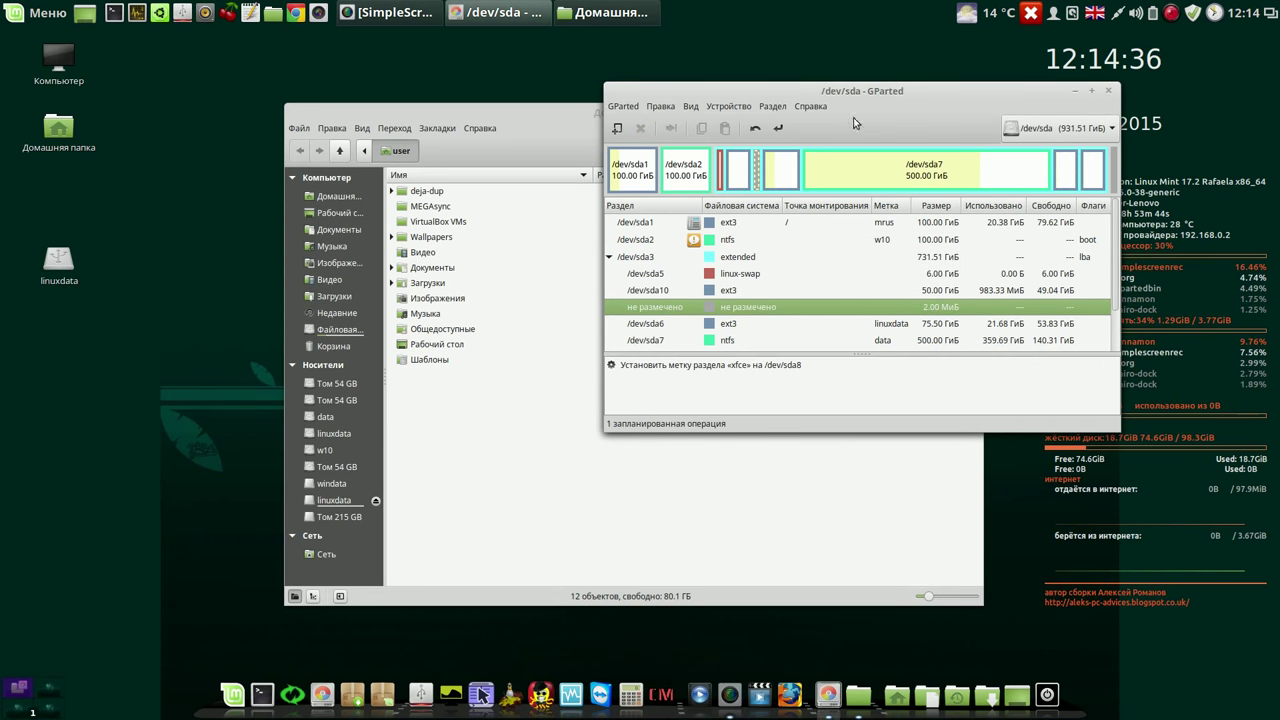
left_click(778, 128)
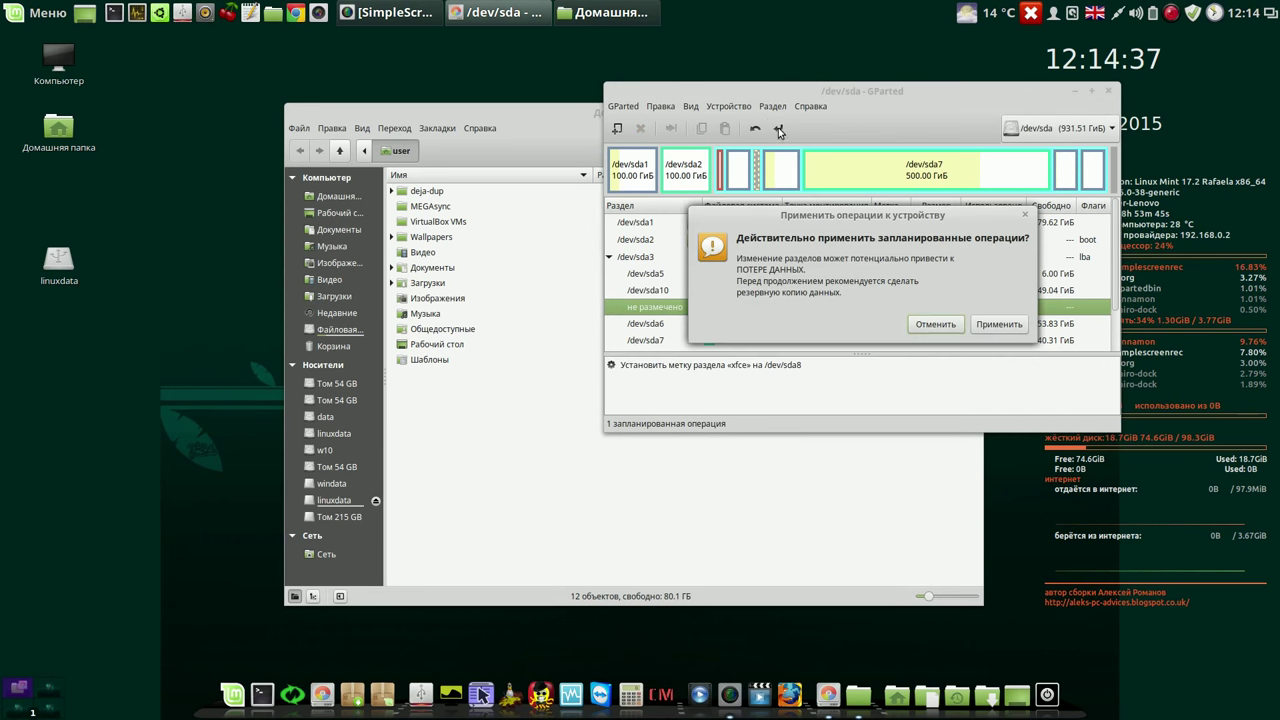
left_click(986, 328)
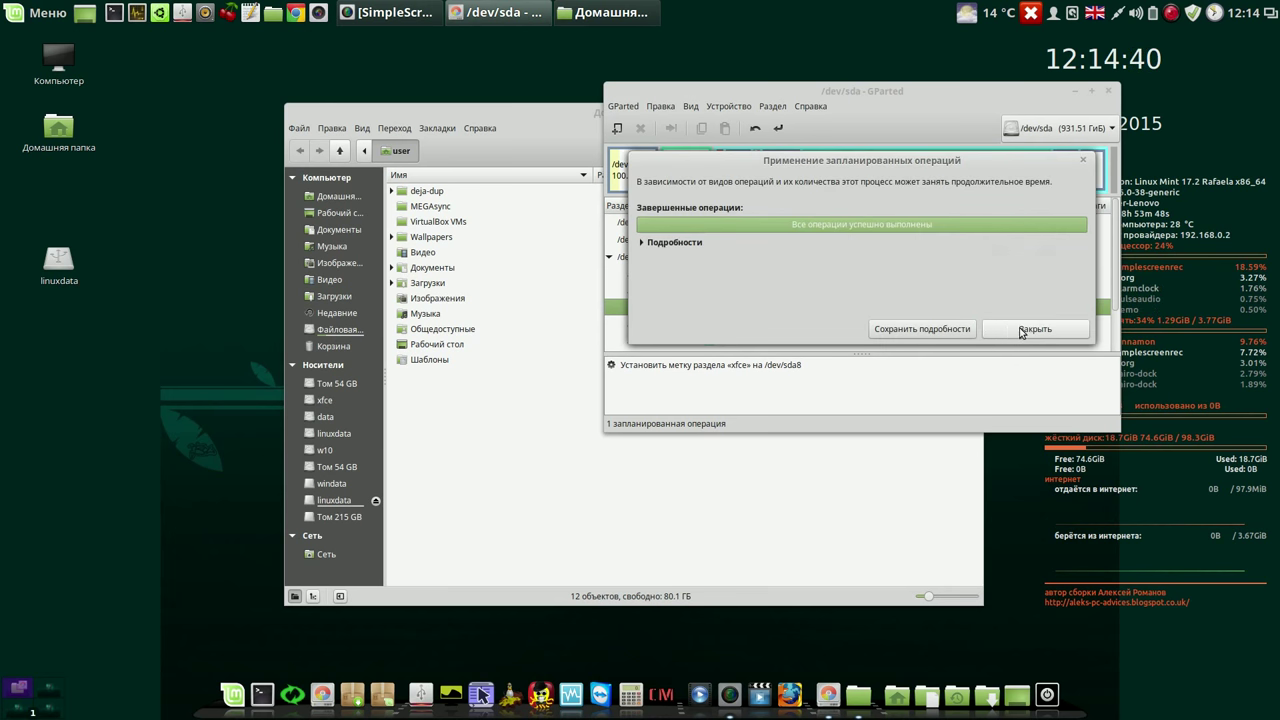
left_click(1028, 328)
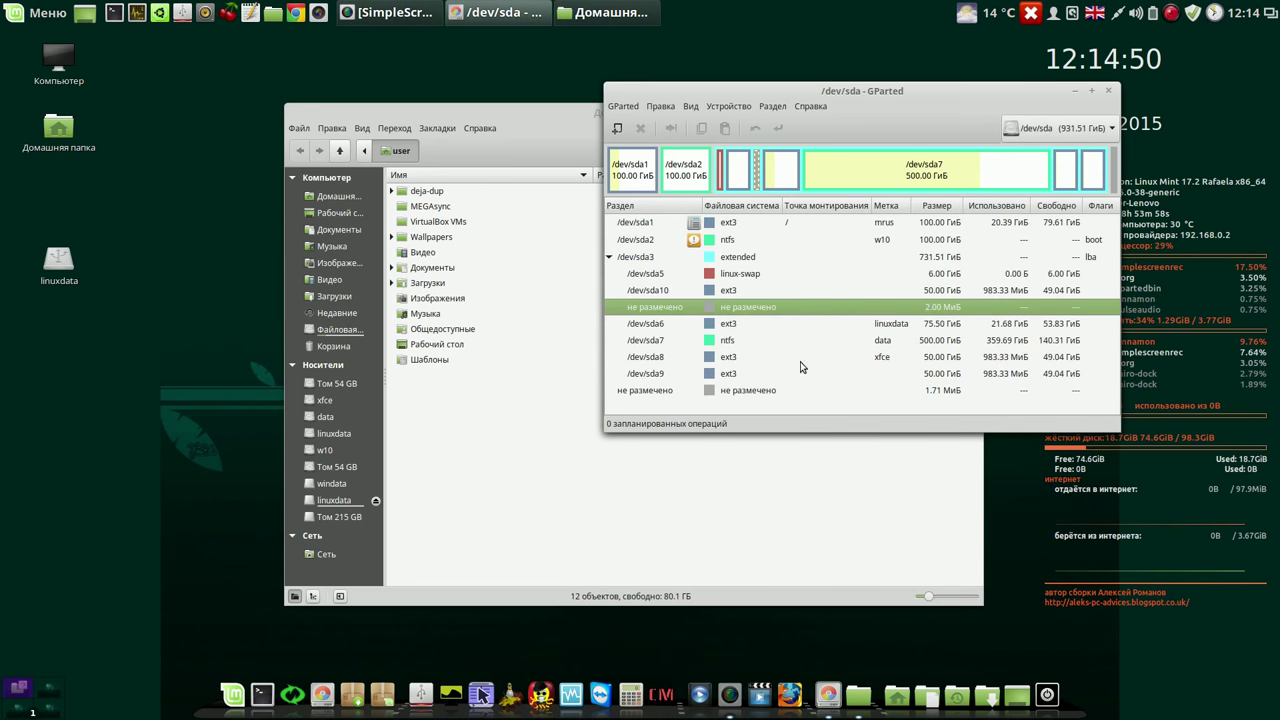
Minimise GParted, mount the xfce volume by opening it in the file manager, and close the file manager.
left_click(726, 359)
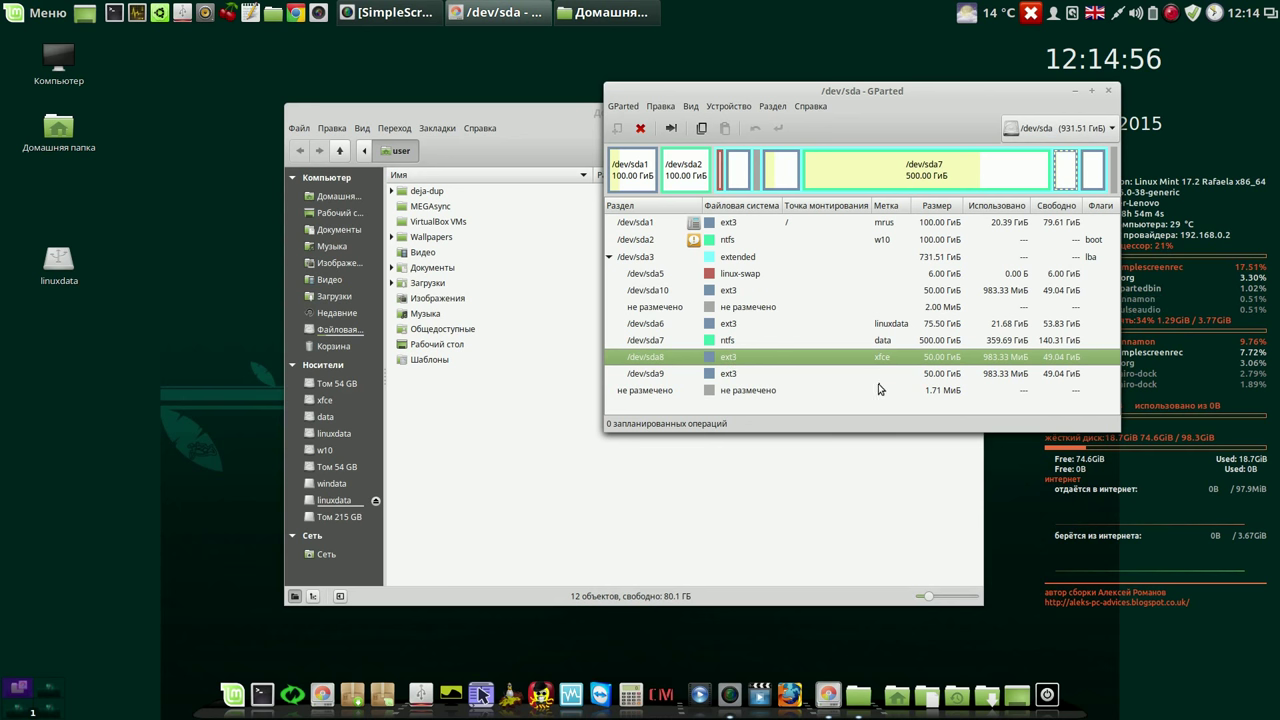
left_click(1076, 92)
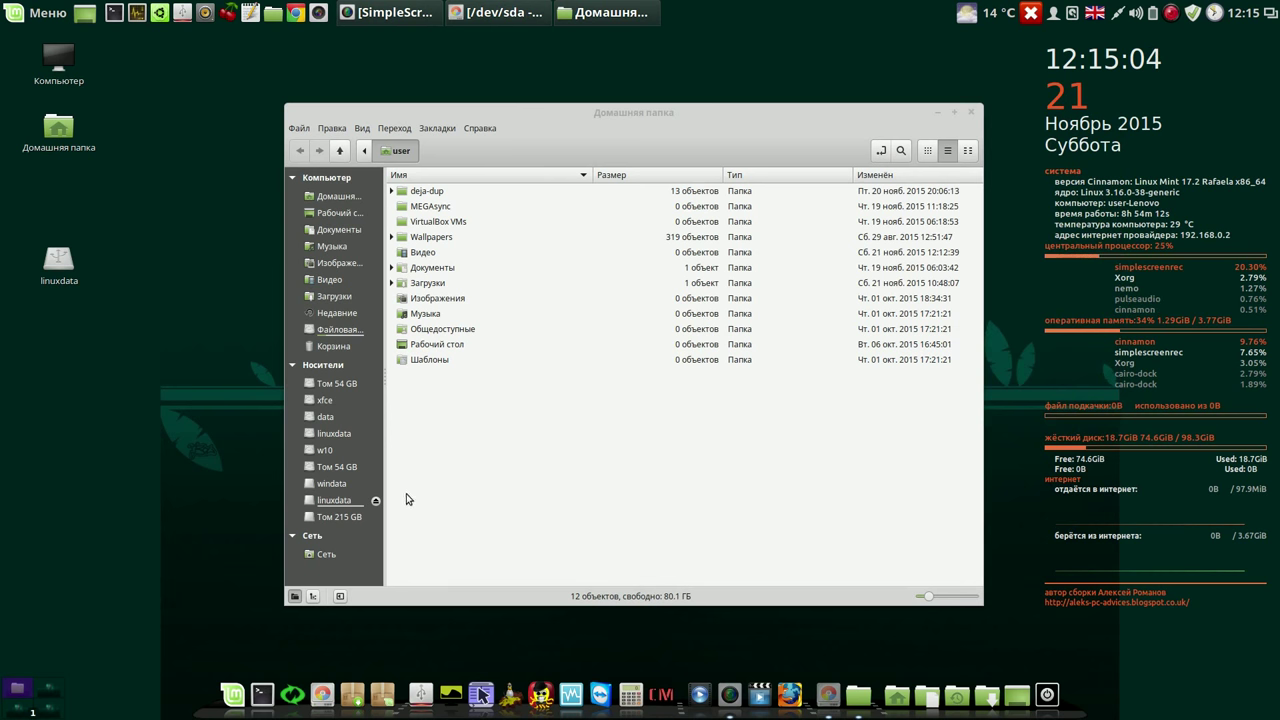
left_click(325, 400)
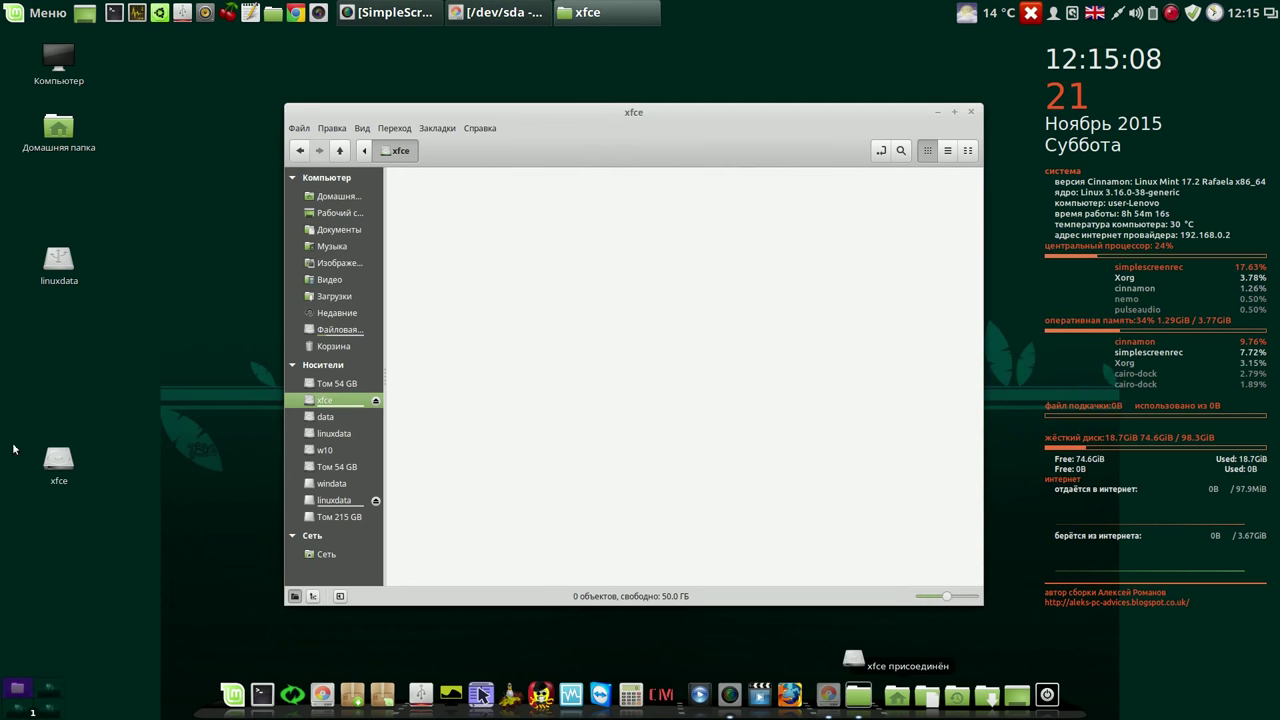
left_click(972, 114)
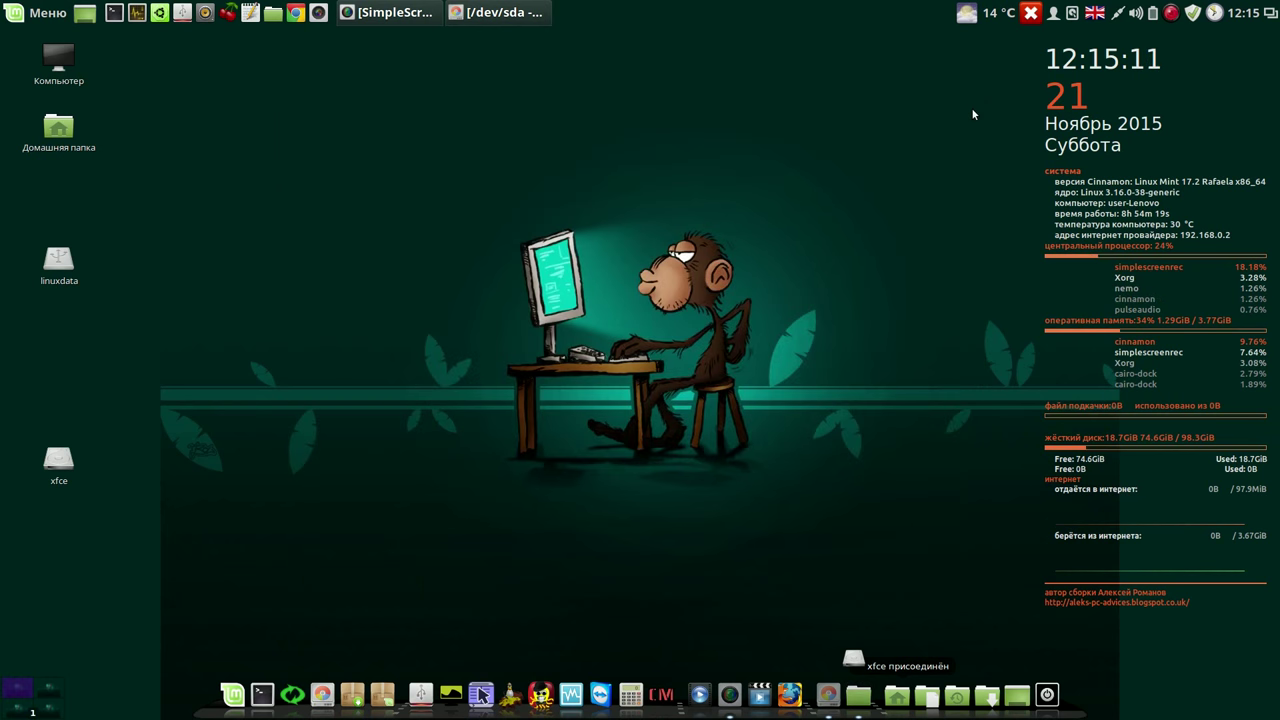
Launch Systemback and authenticate with the administrator password.
left_click(305, 686)
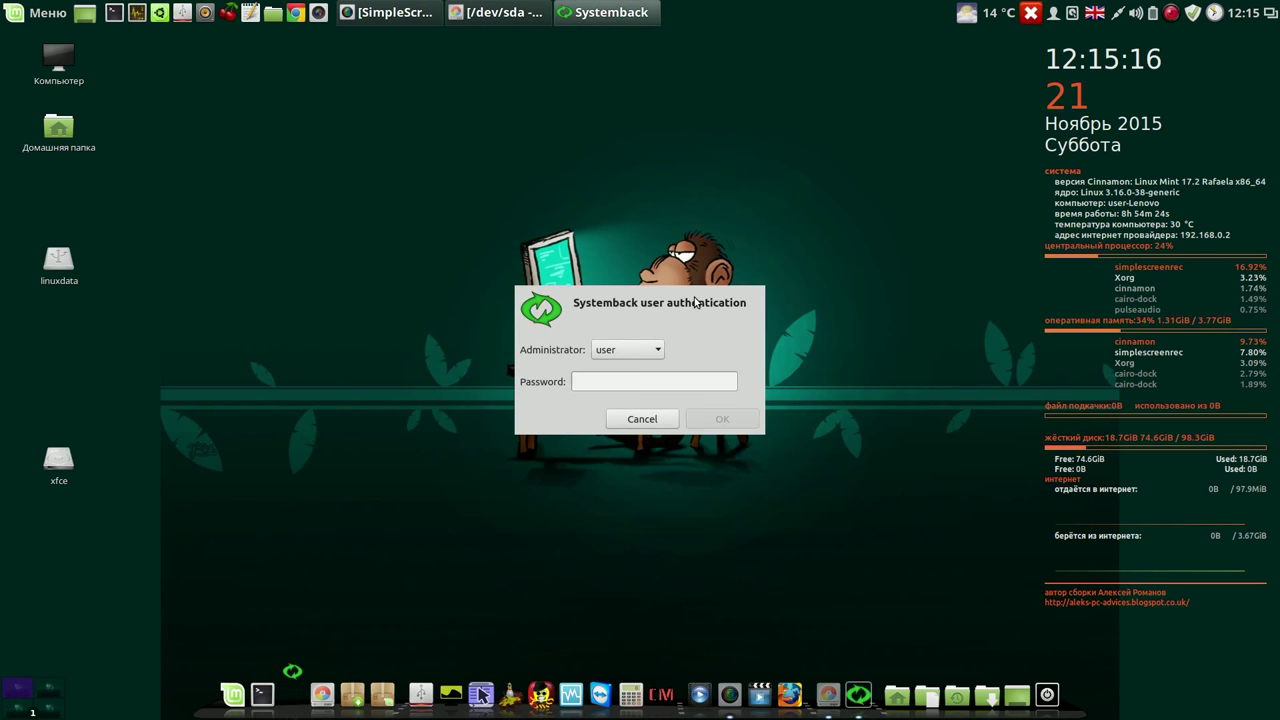
type("****")
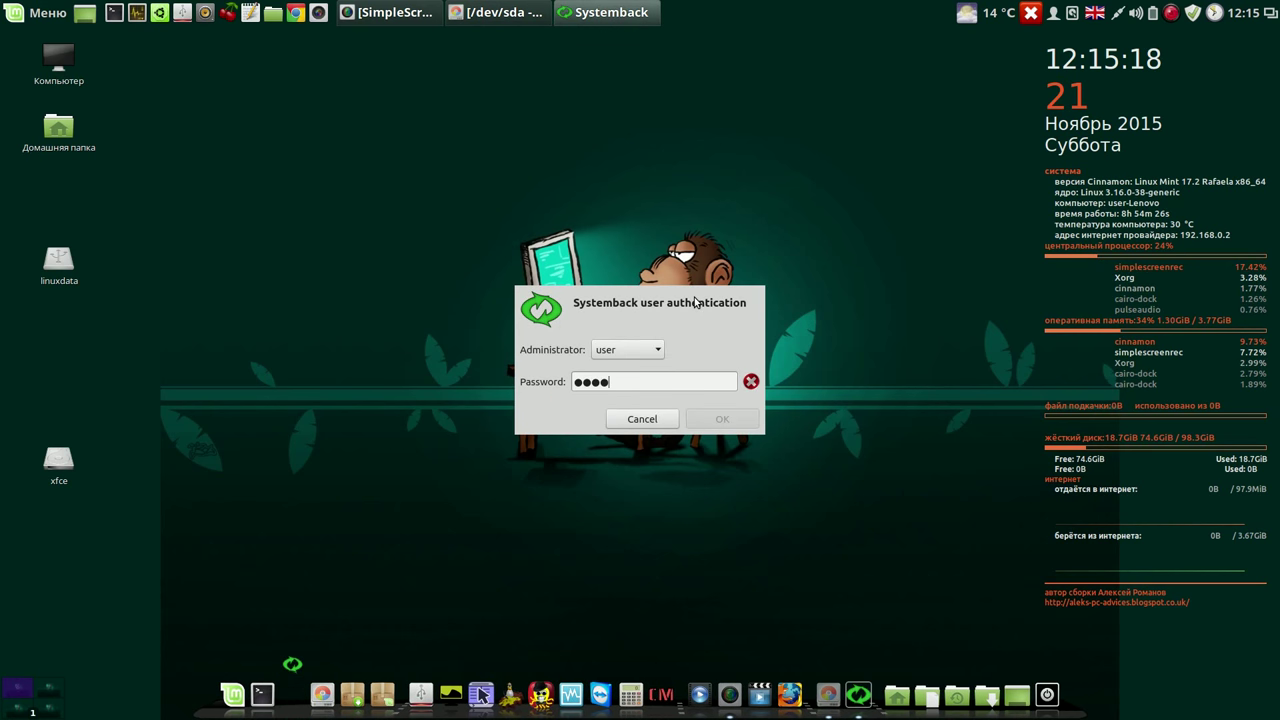
left_click(722, 418)
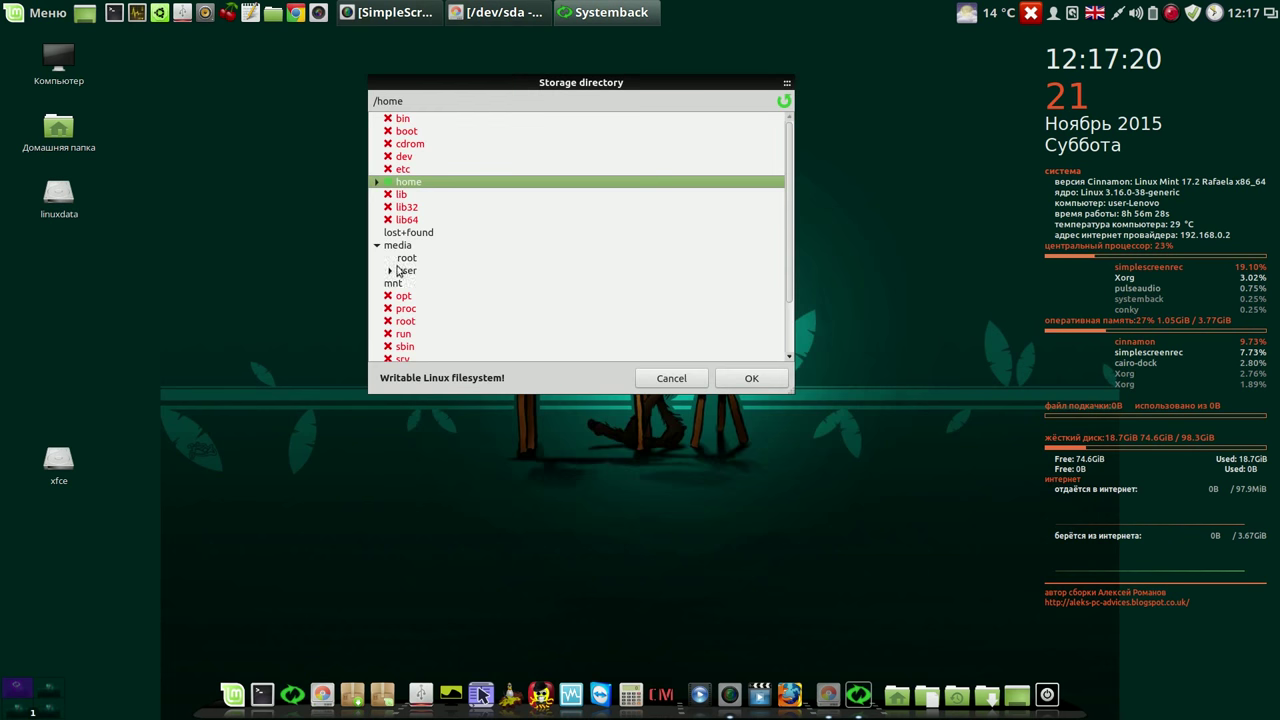
Set the Systemback storage directory to /media/user/linuxdata/XFCE.
left_click(390, 270)
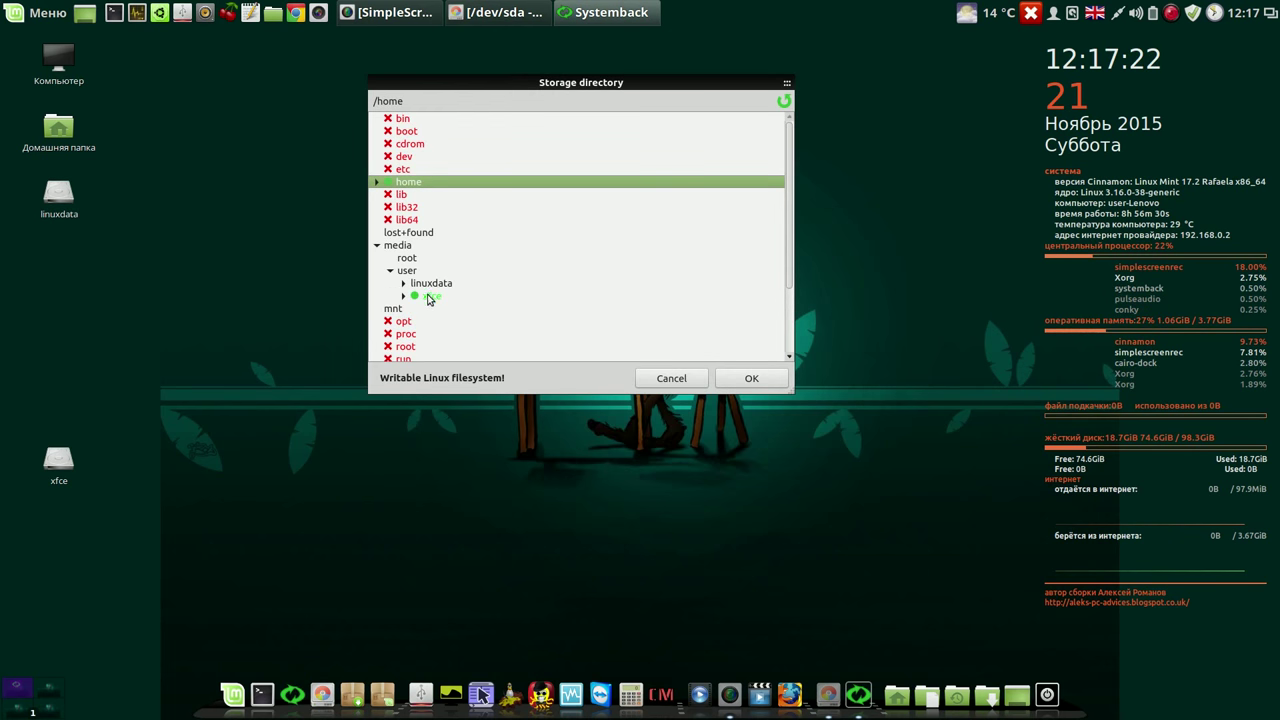
left_click(403, 284)
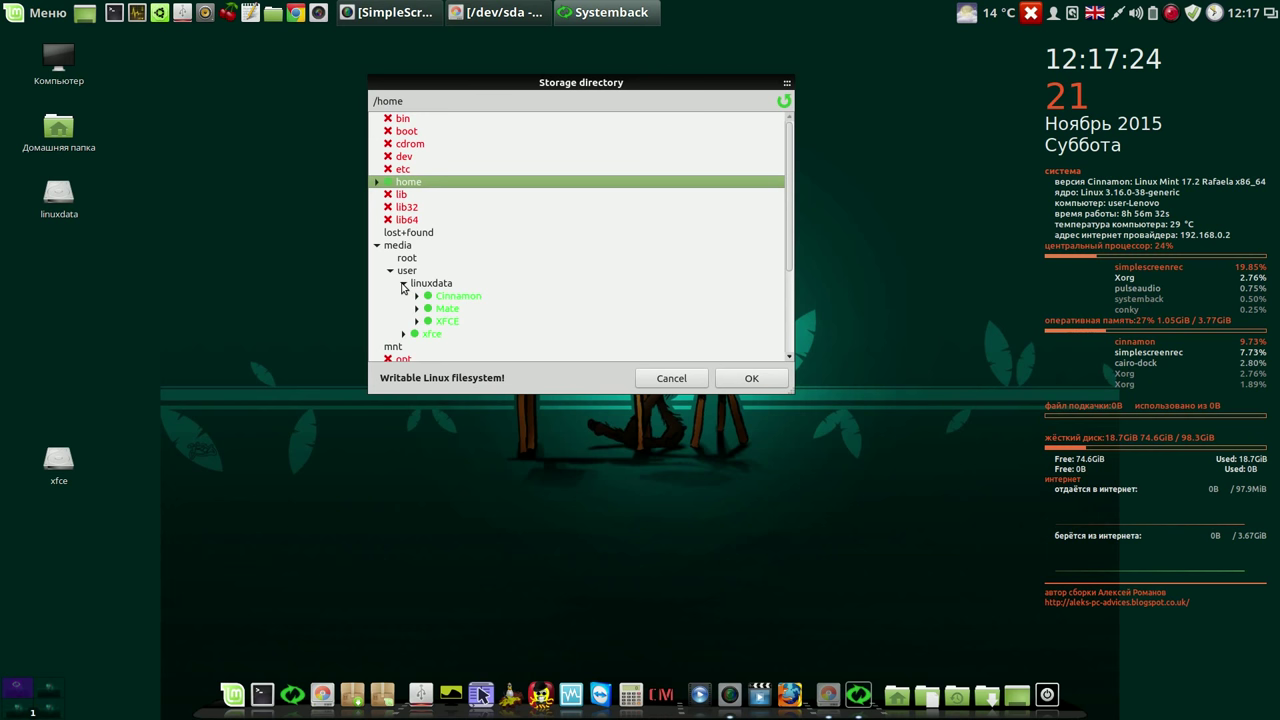
left_click(456, 321)
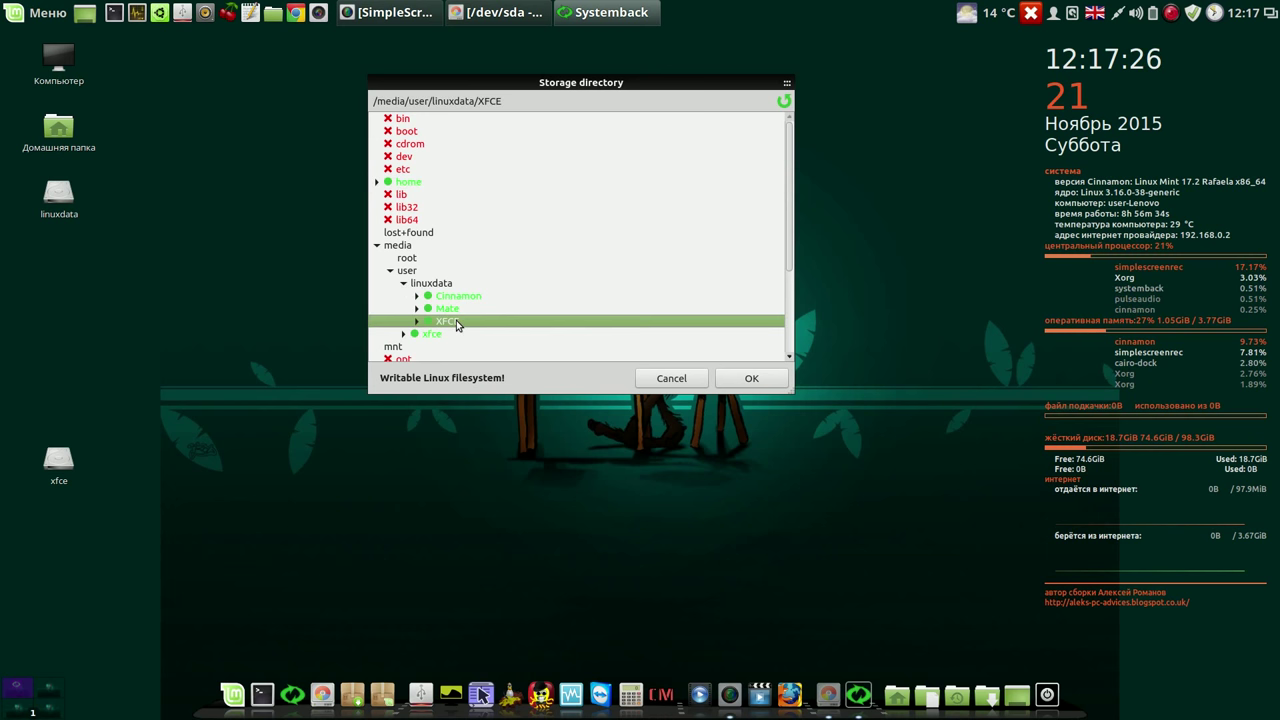
left_click(757, 380)
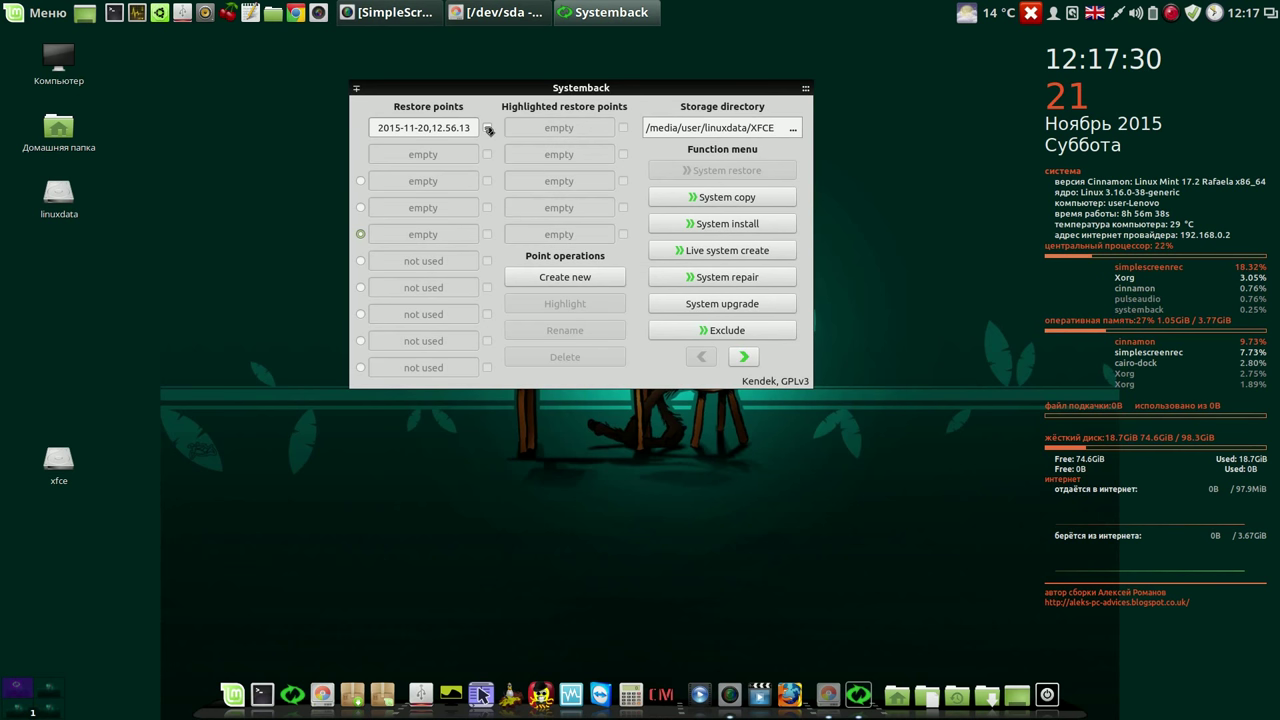
Start a system copy from restore point 2015-11-20,12.56.13 and unmount the xfce partition /dev/sda8.
left_click(487, 128)
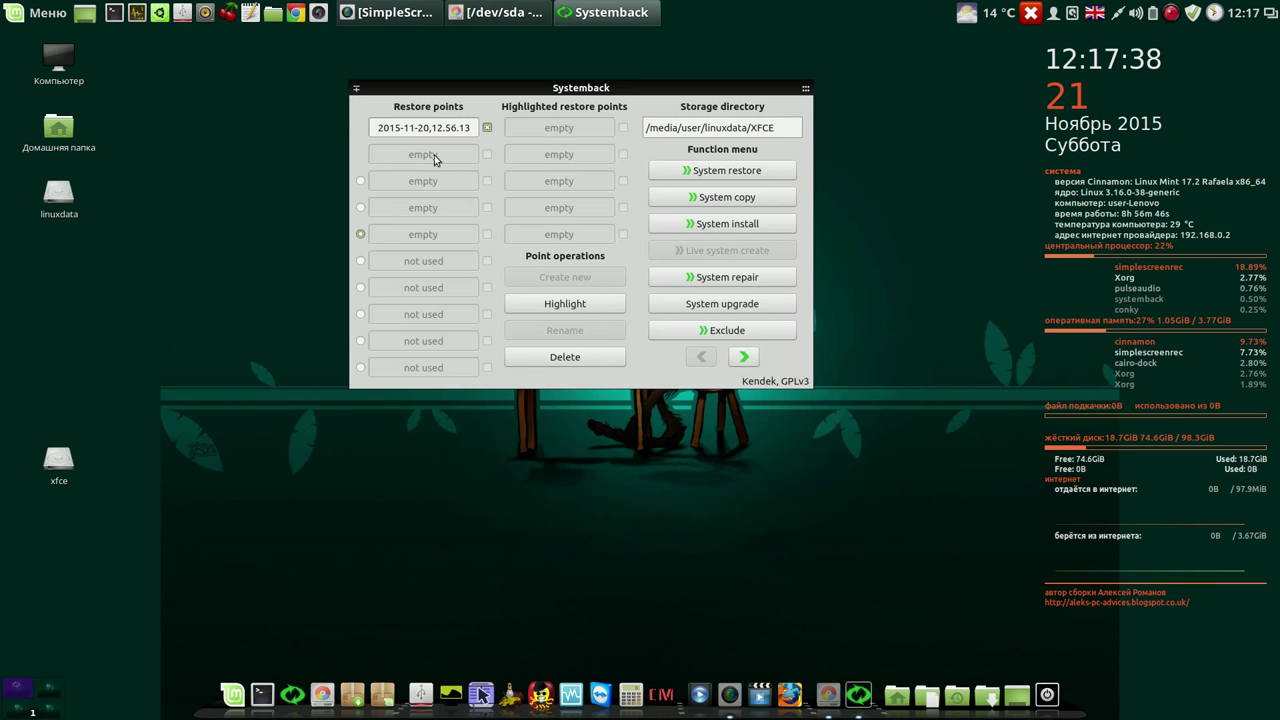
left_click(744, 197)
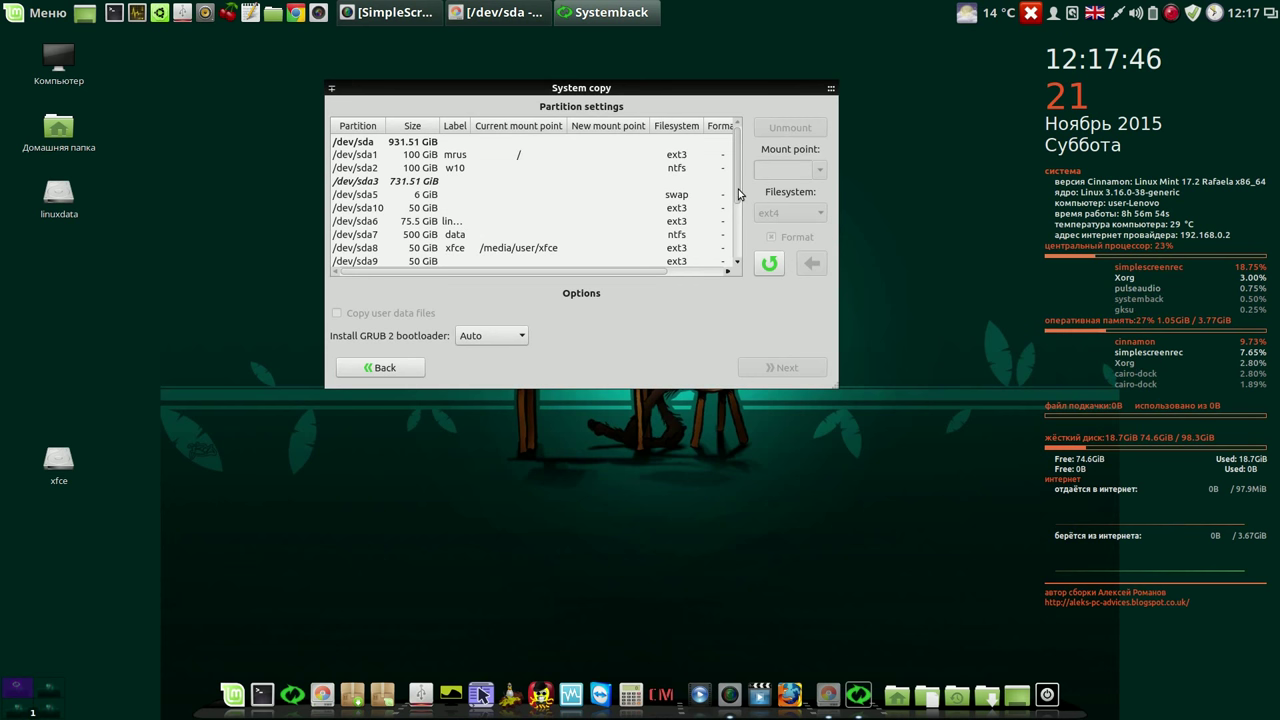
scroll(741, 197, "down", 1)
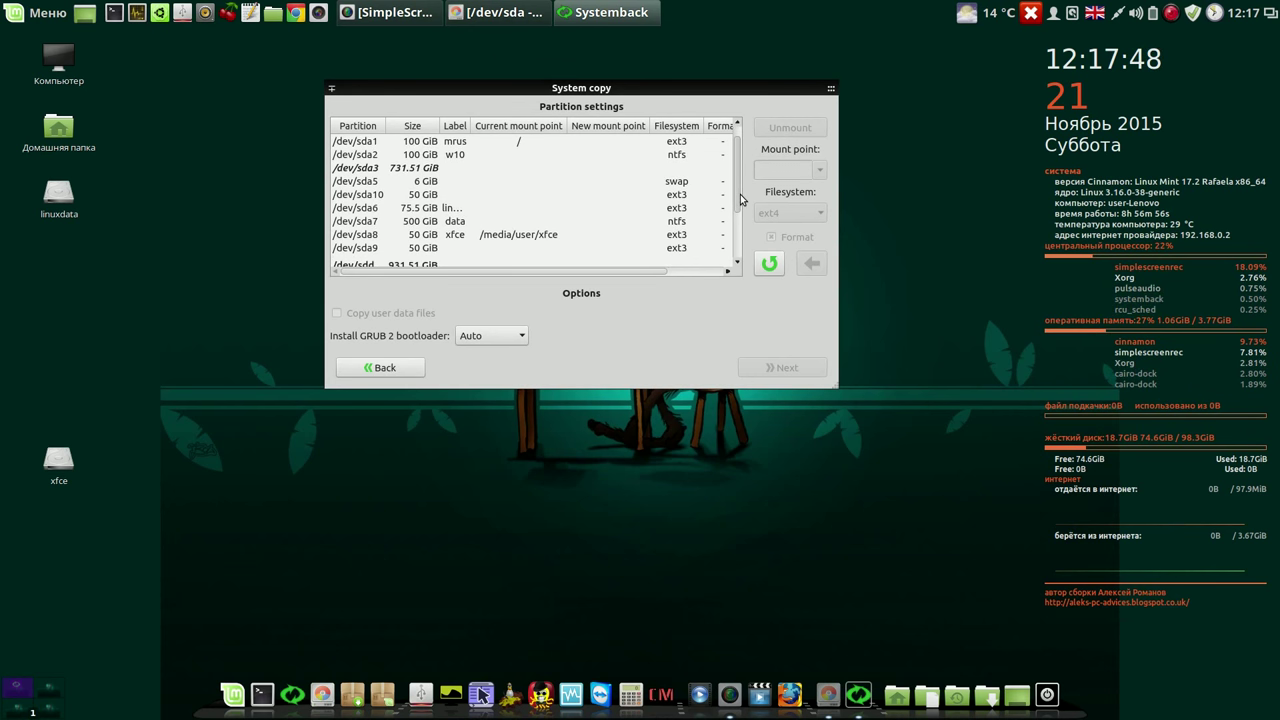
left_click(433, 236)
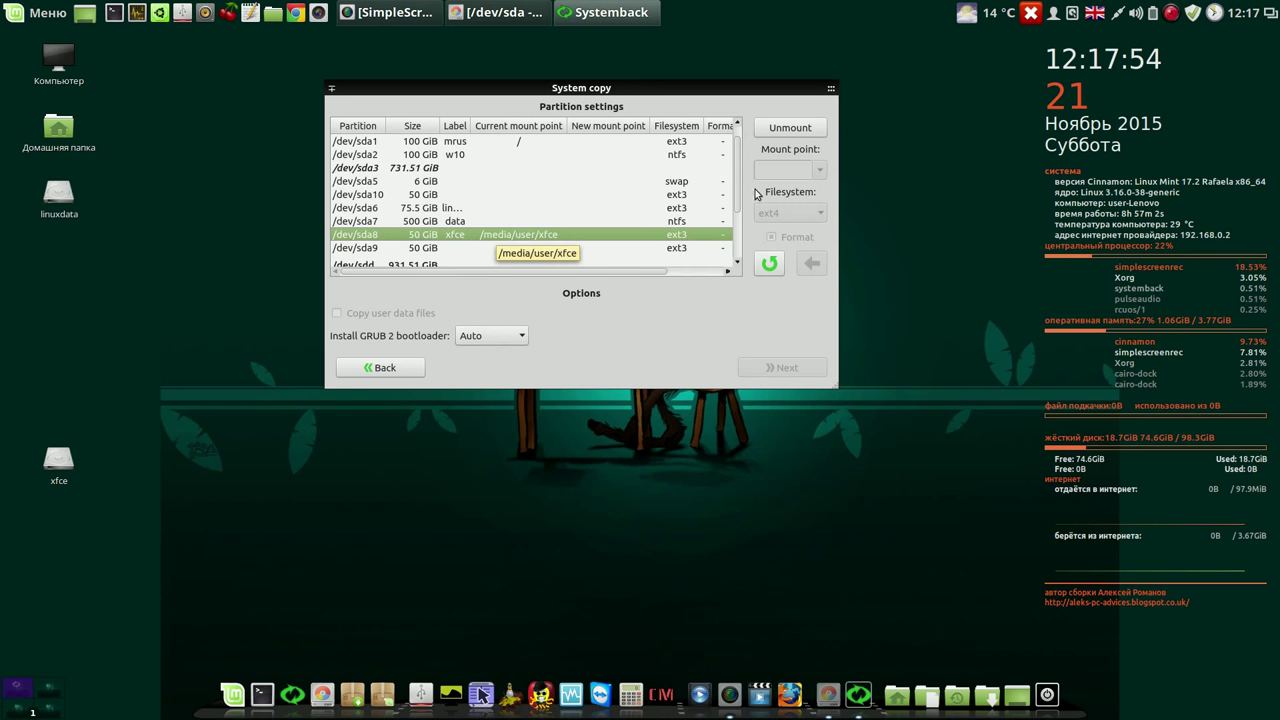
left_click(810, 130)
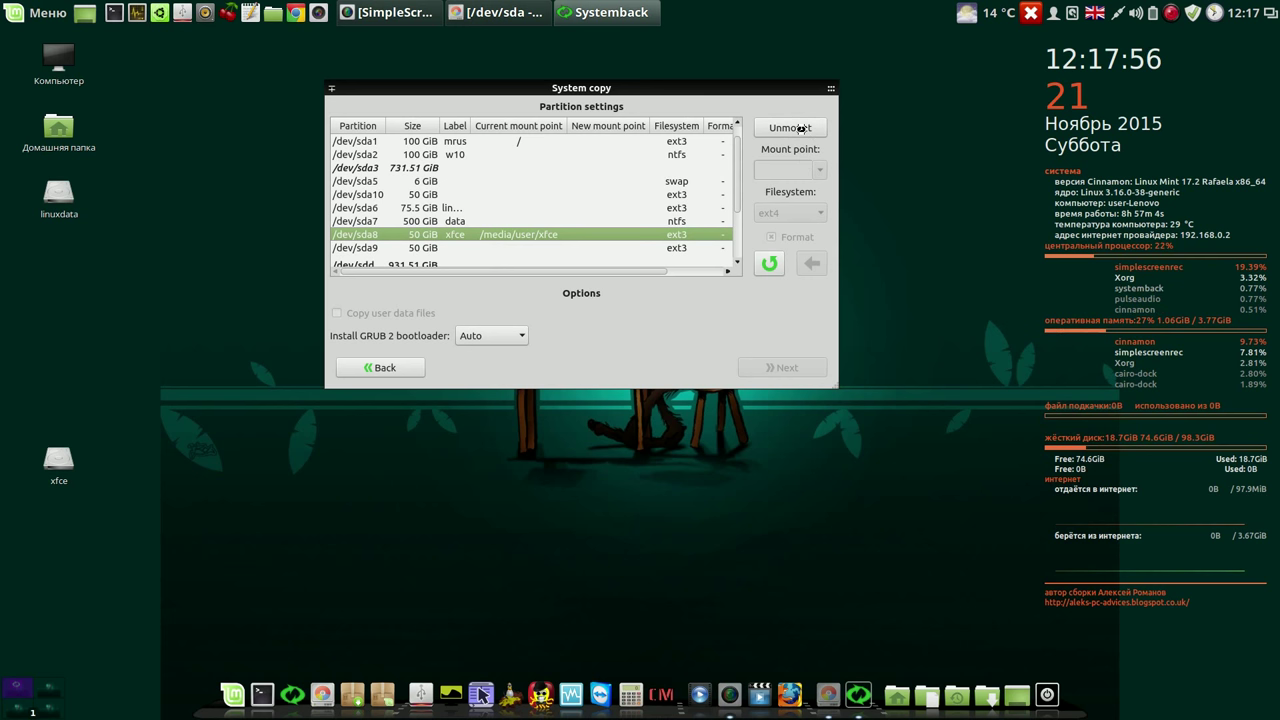
Assign /dev/sda8 the mount point / with the ext3 filesystem and apply the partition settings.
left_click(824, 168)
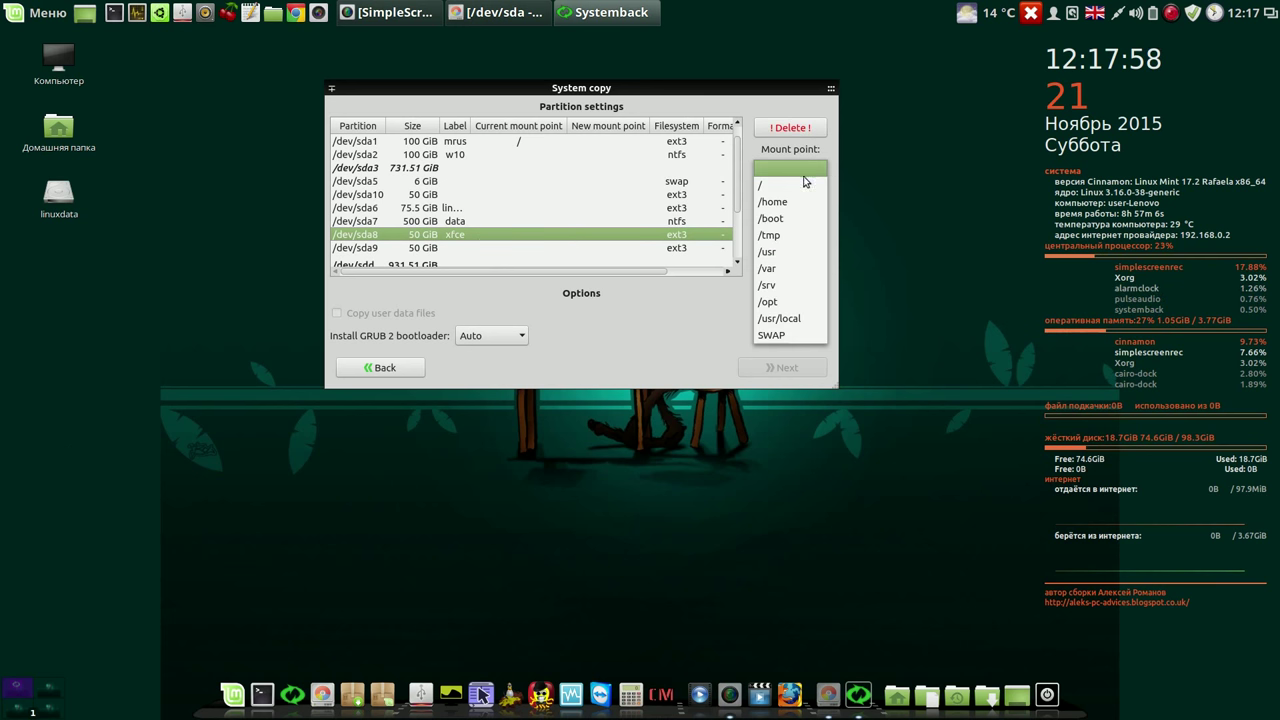
left_click(806, 182)
left_click(820, 213)
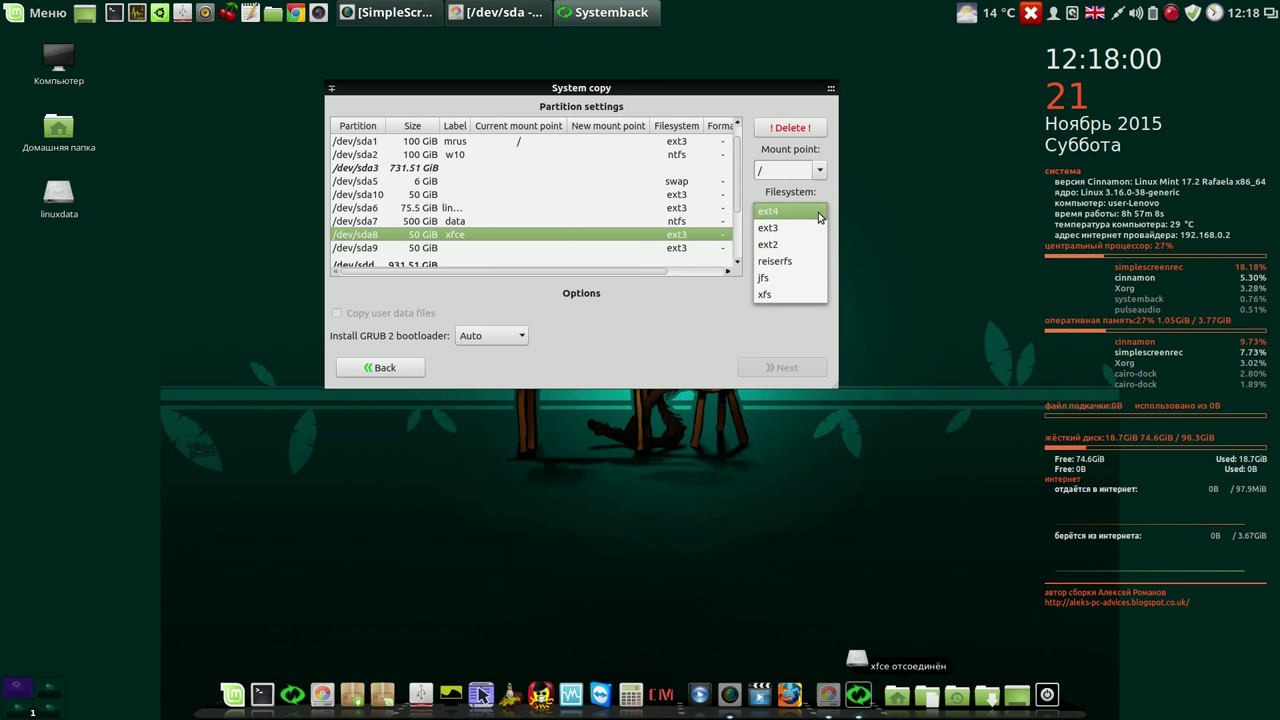
left_click(808, 231)
left_click(812, 263)
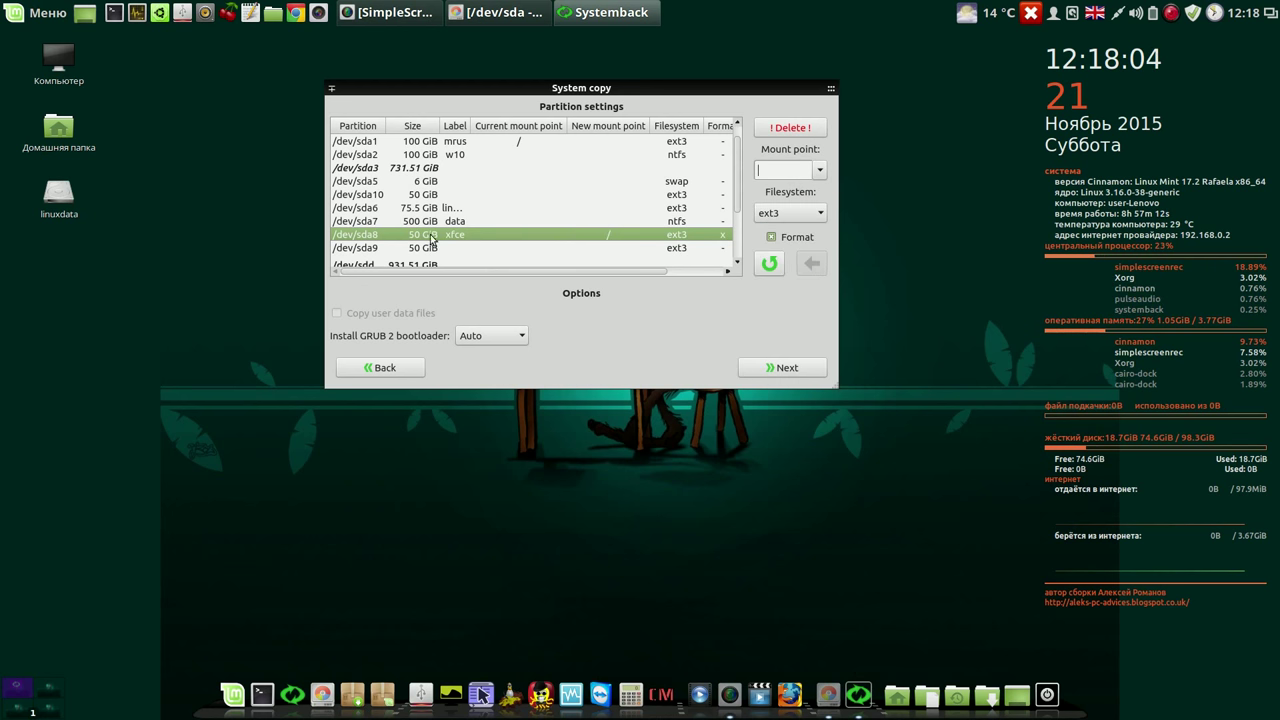
Continue to the confirmation, start copying the system from the restore point, and move the progress window aside.
left_click(787, 369)
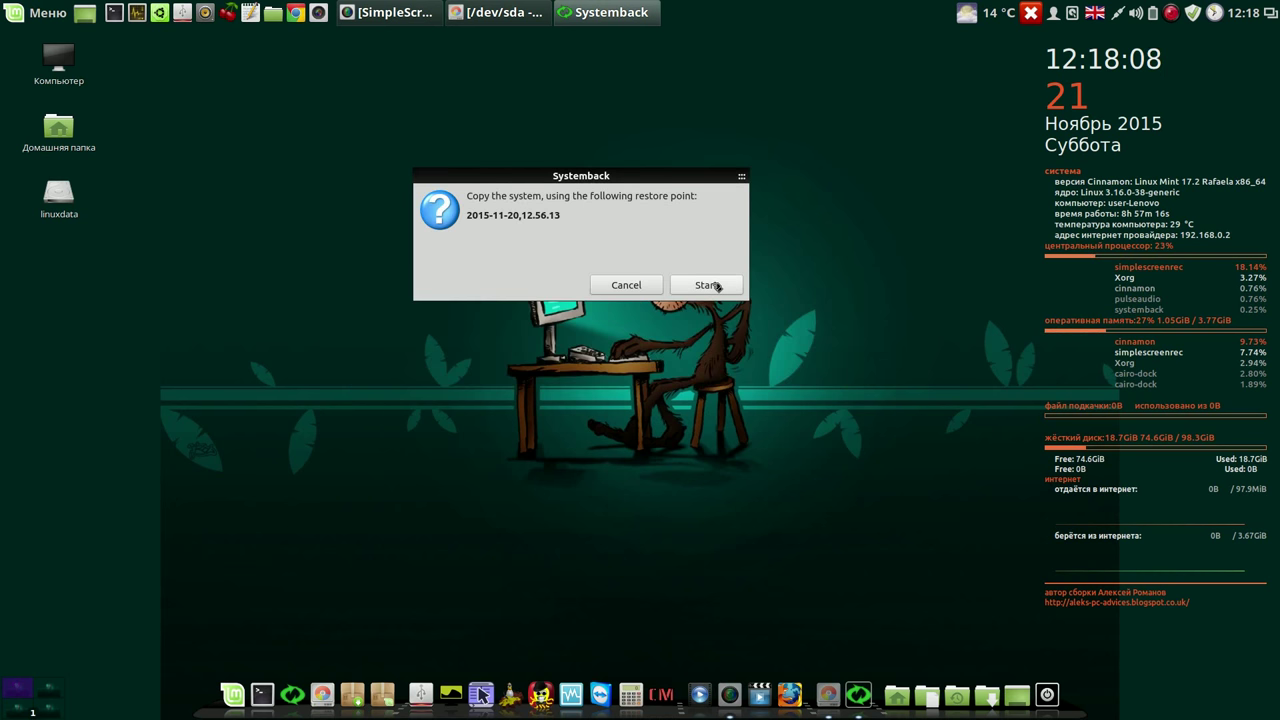
left_click(716, 287)
left_click_drag(662, 193, 950, 71)
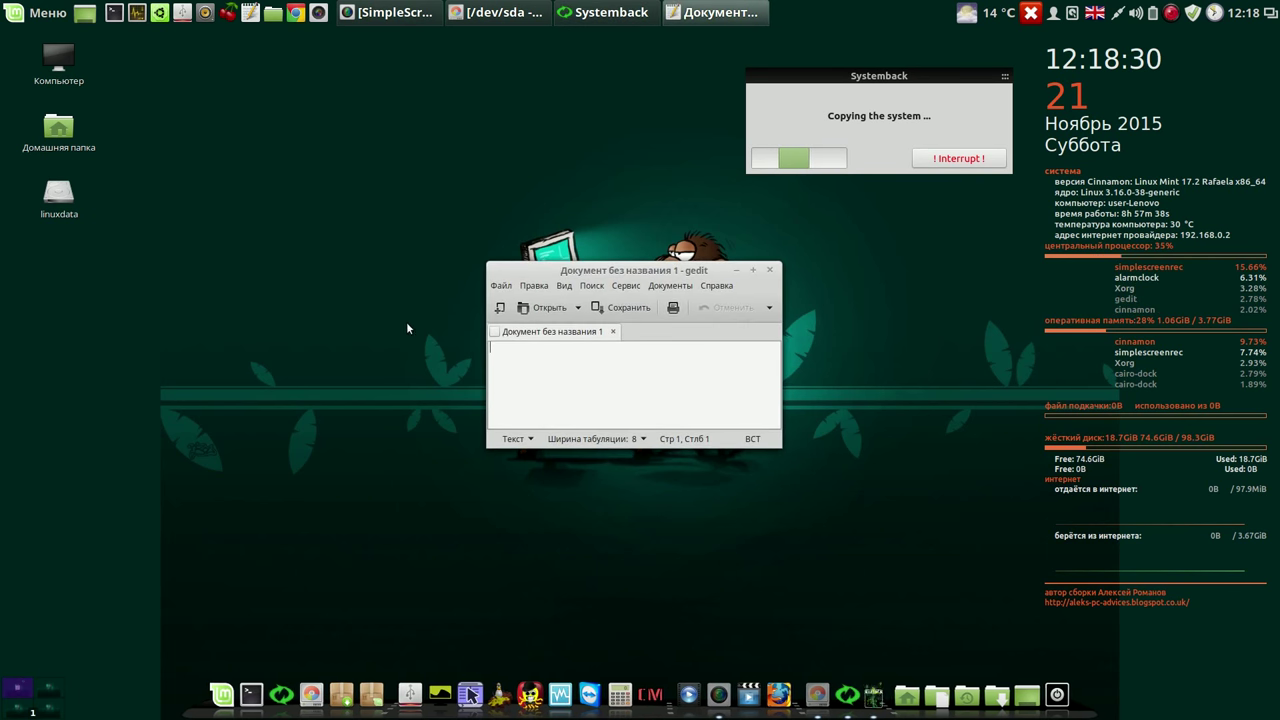
Note the start time 12-18 in the blank gedit document and place its window below the copy progress window.
type("1")
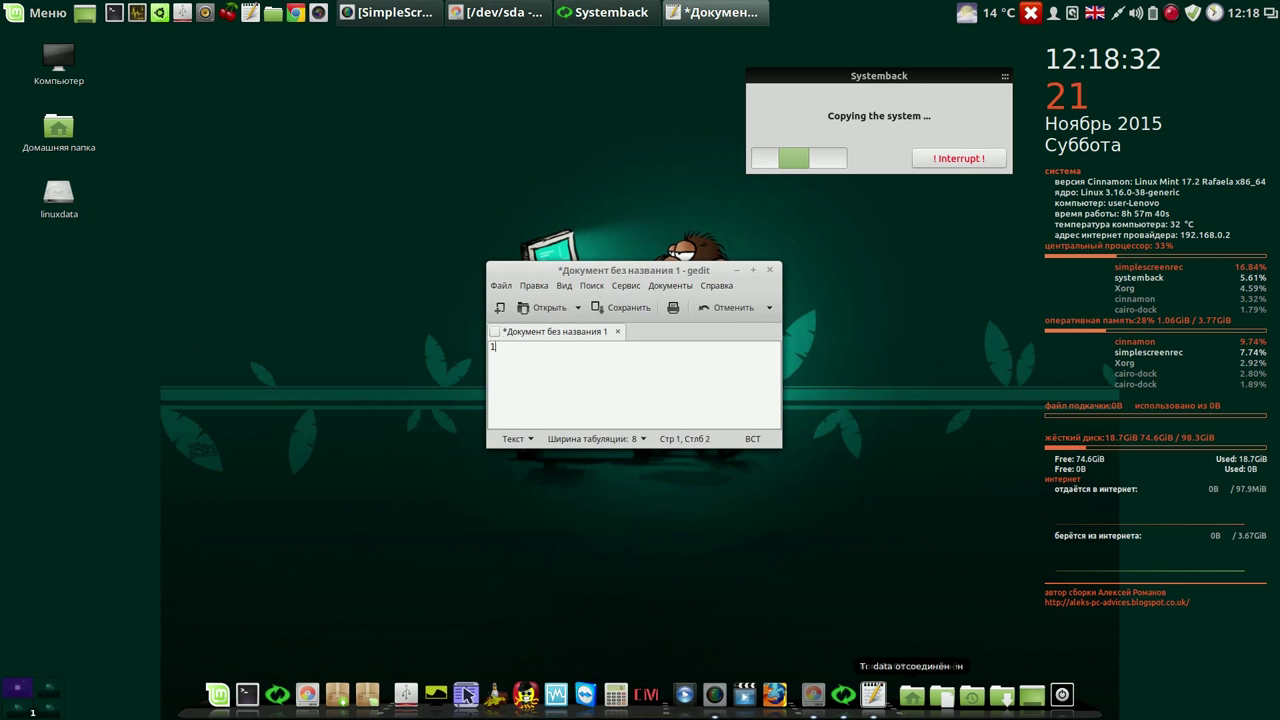
type("2-")
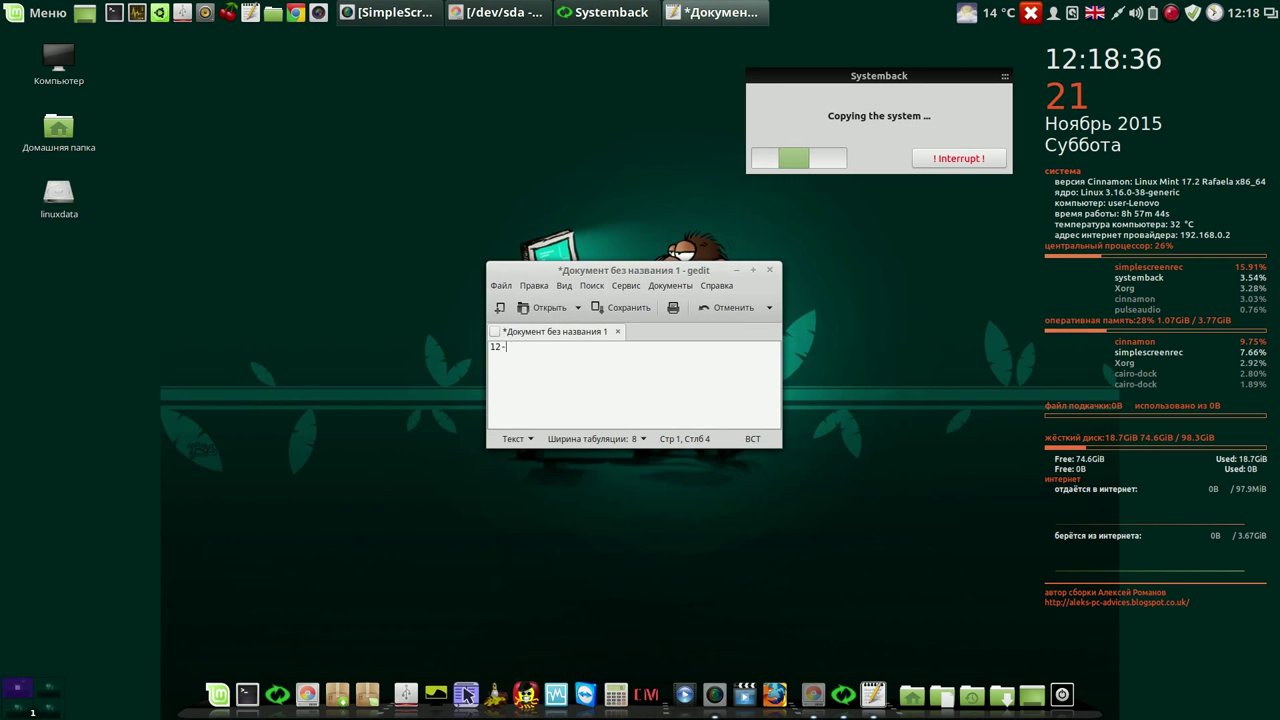
type("18")
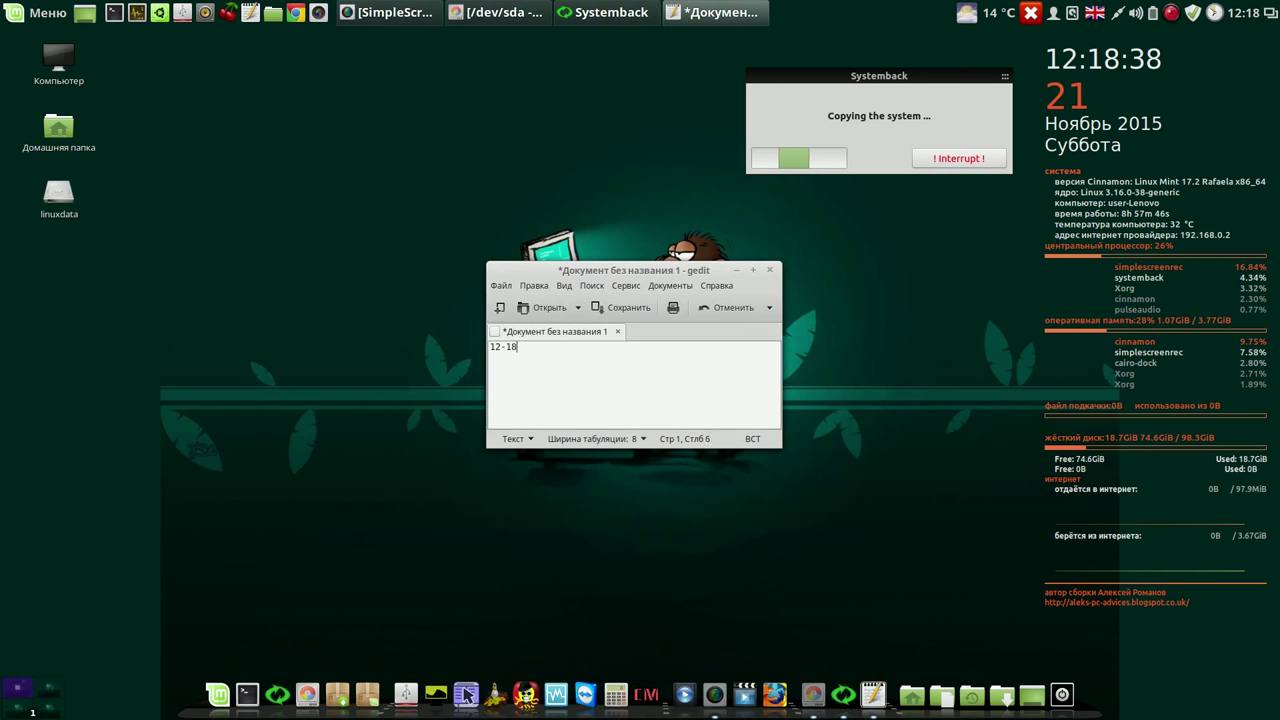
key("Return")
key("Return")
left_click_drag(682, 262, 912, 204)
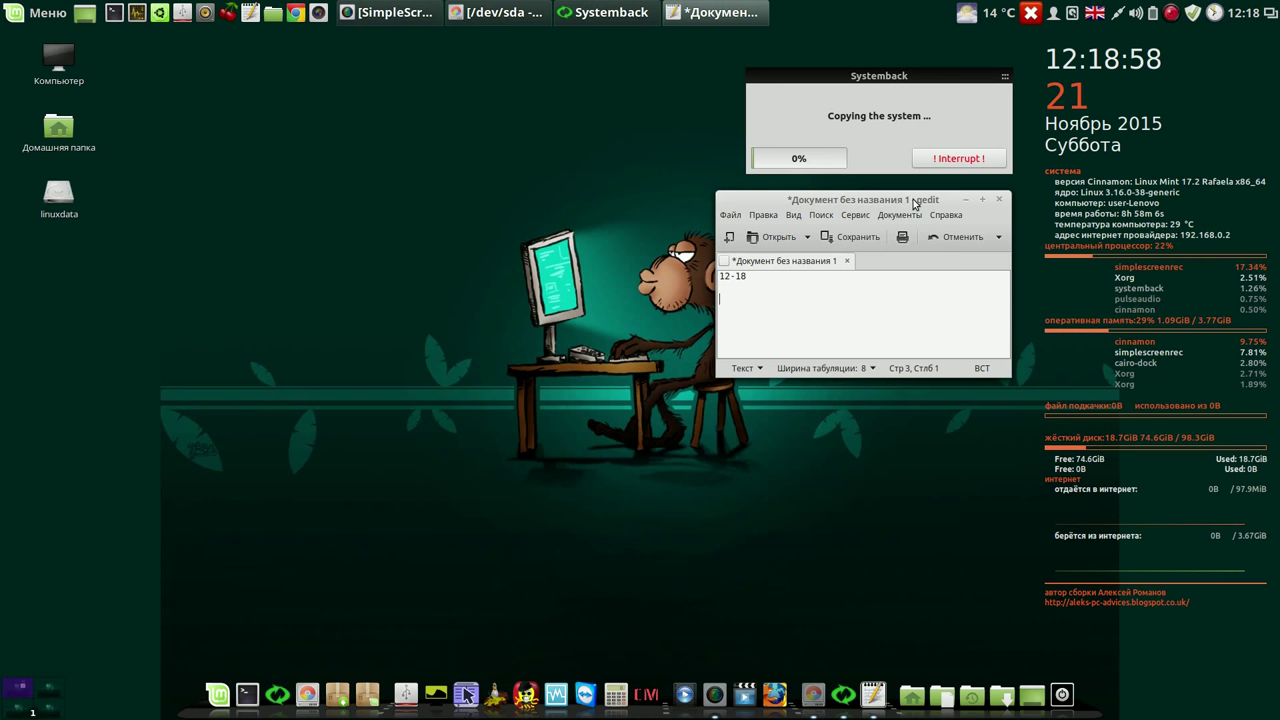
left_click(1171, 13)
left_click(1200, 34)
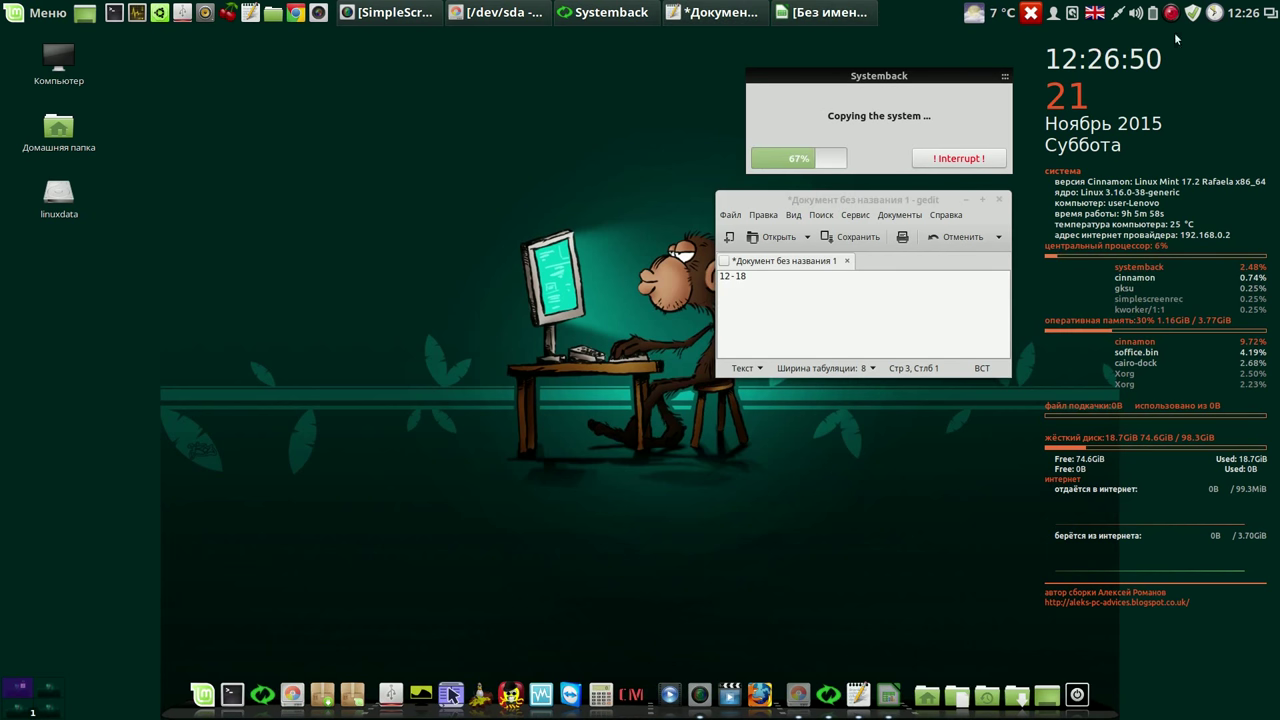
View the spreadsheet of distributions and desktops in LibreOffice Calc, moving and resizing its window, and close it without saving.
left_click(807, 13)
left_click_drag(756, 43, 557, 57)
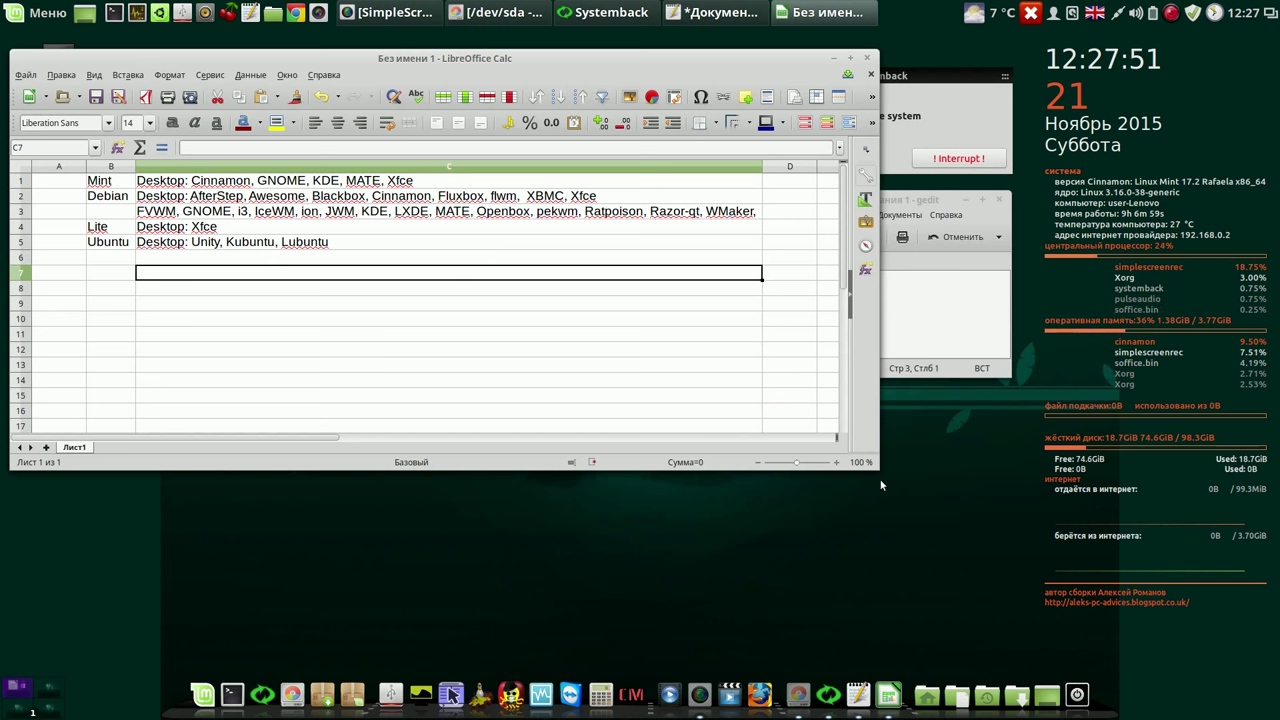
left_click_drag(885, 468, 836, 544)
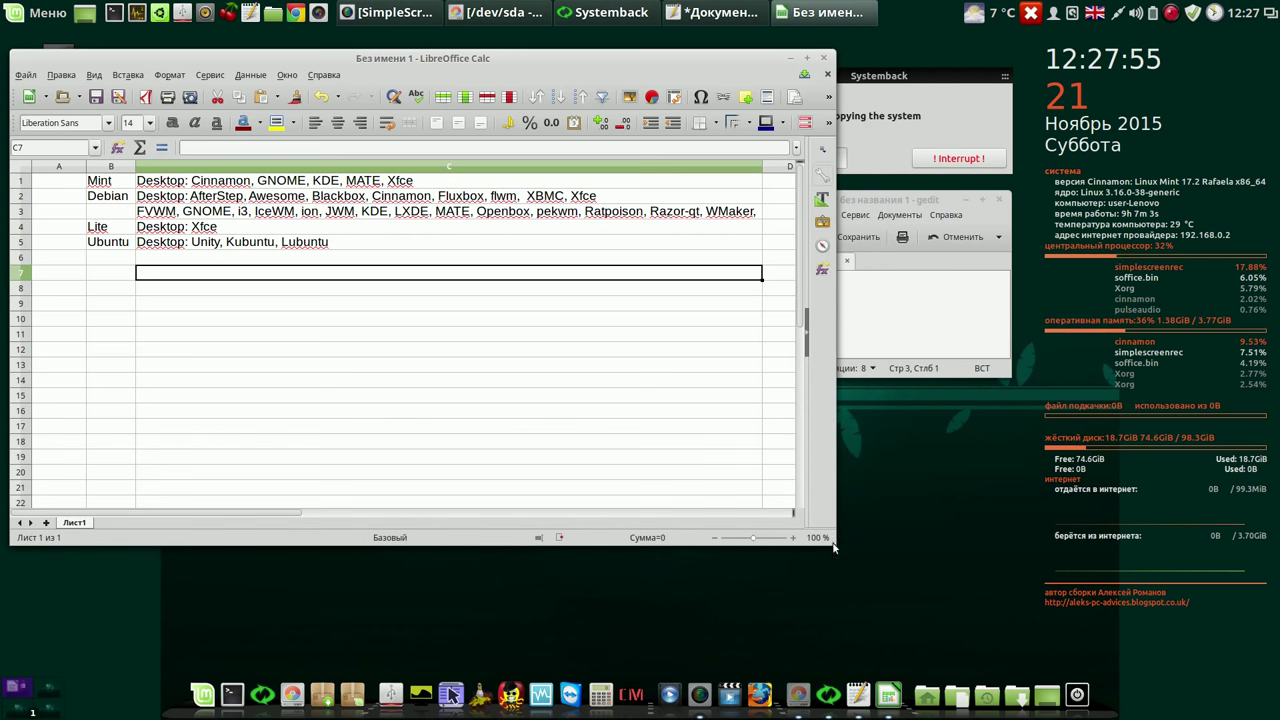
left_click(825, 60)
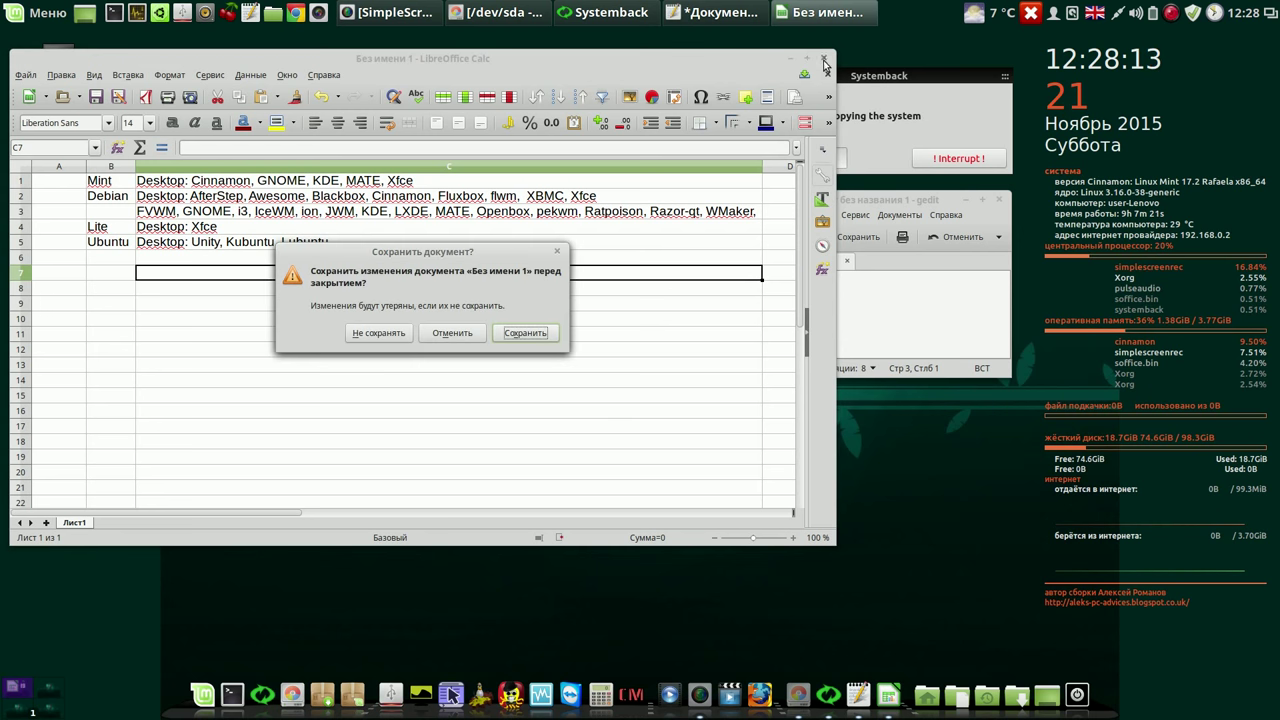
left_click(377, 332)
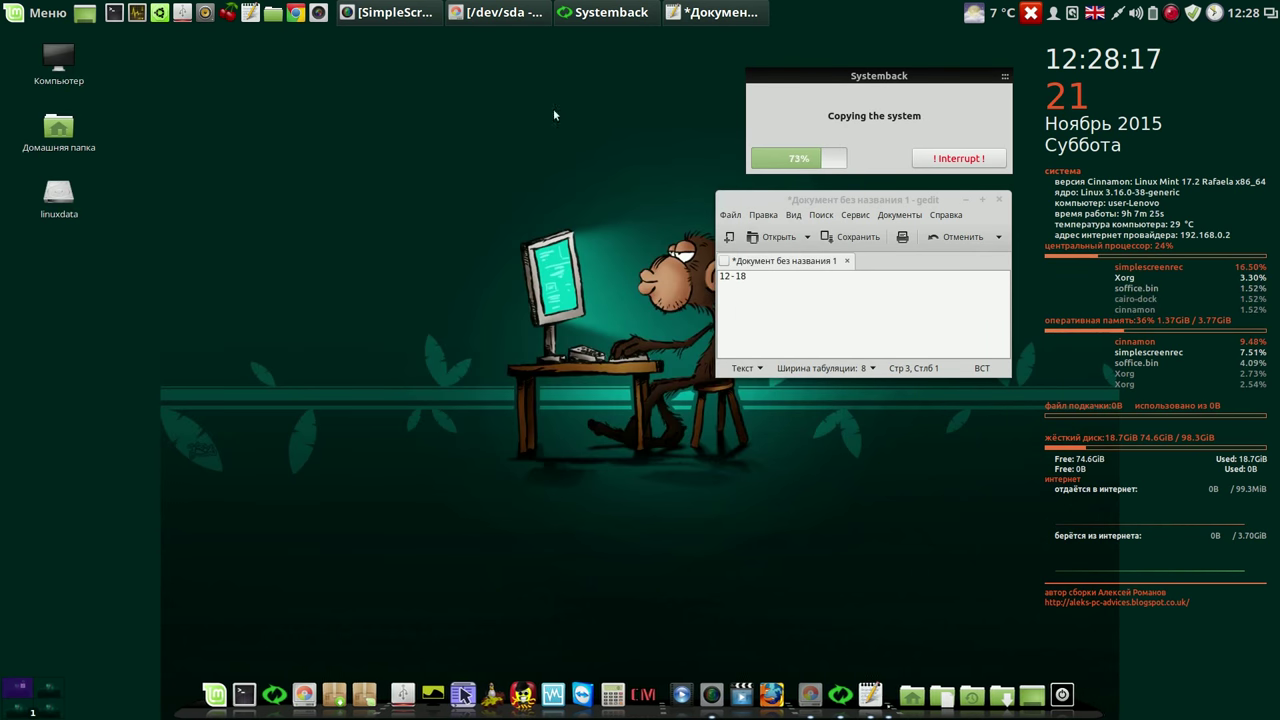
left_click(1171, 12)
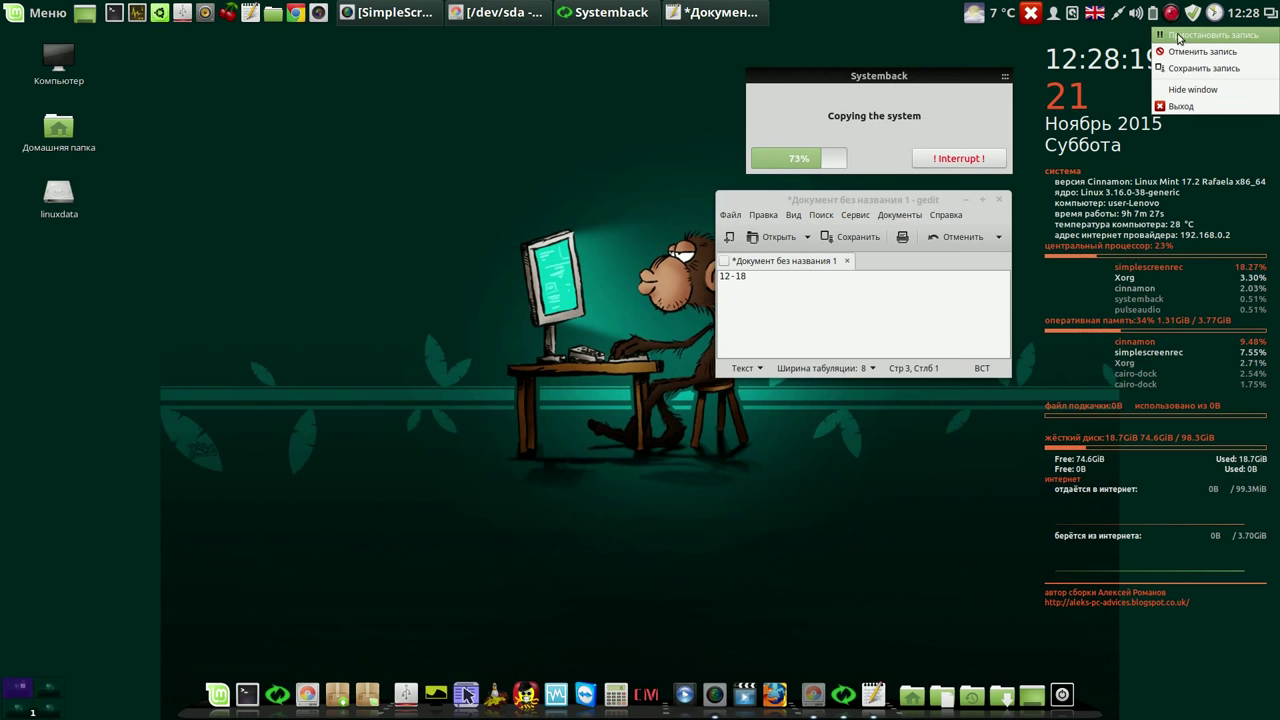
left_click(1180, 36)
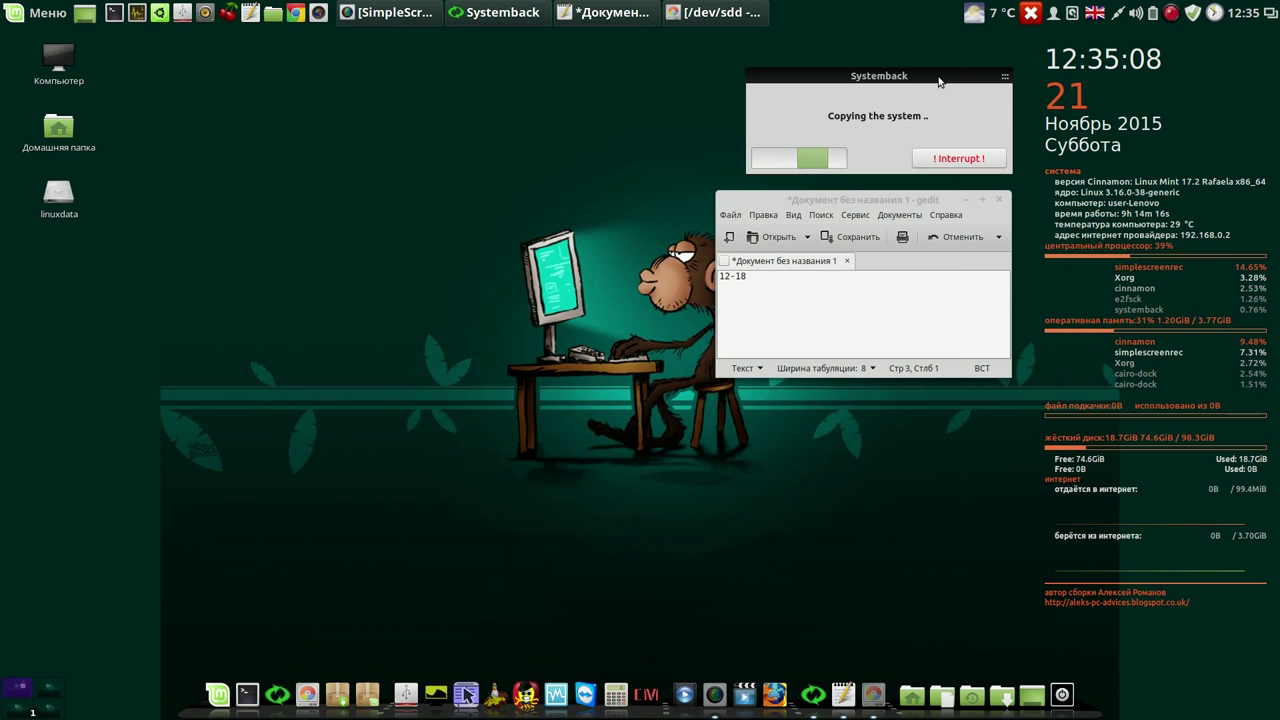
Move the copy progress window, acknowledge the completed system copy, and close Systemback.
left_click_drag(939, 82, 907, 66)
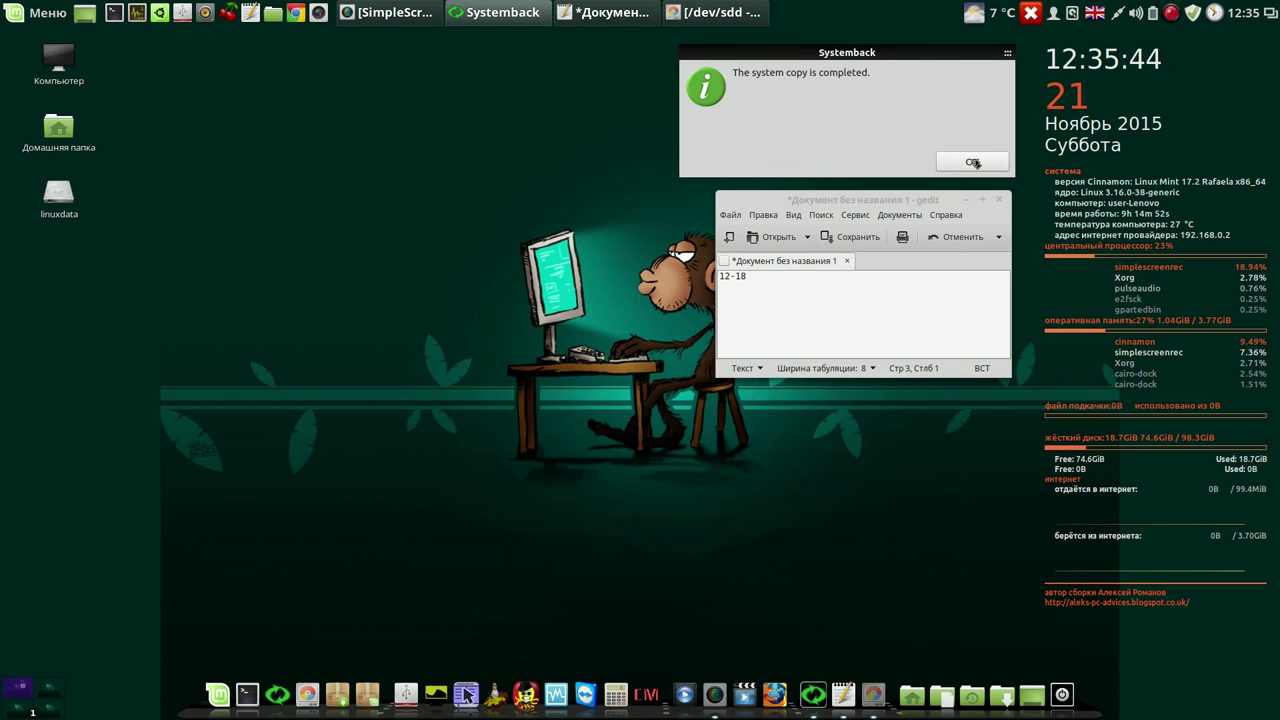
left_click(972, 162)
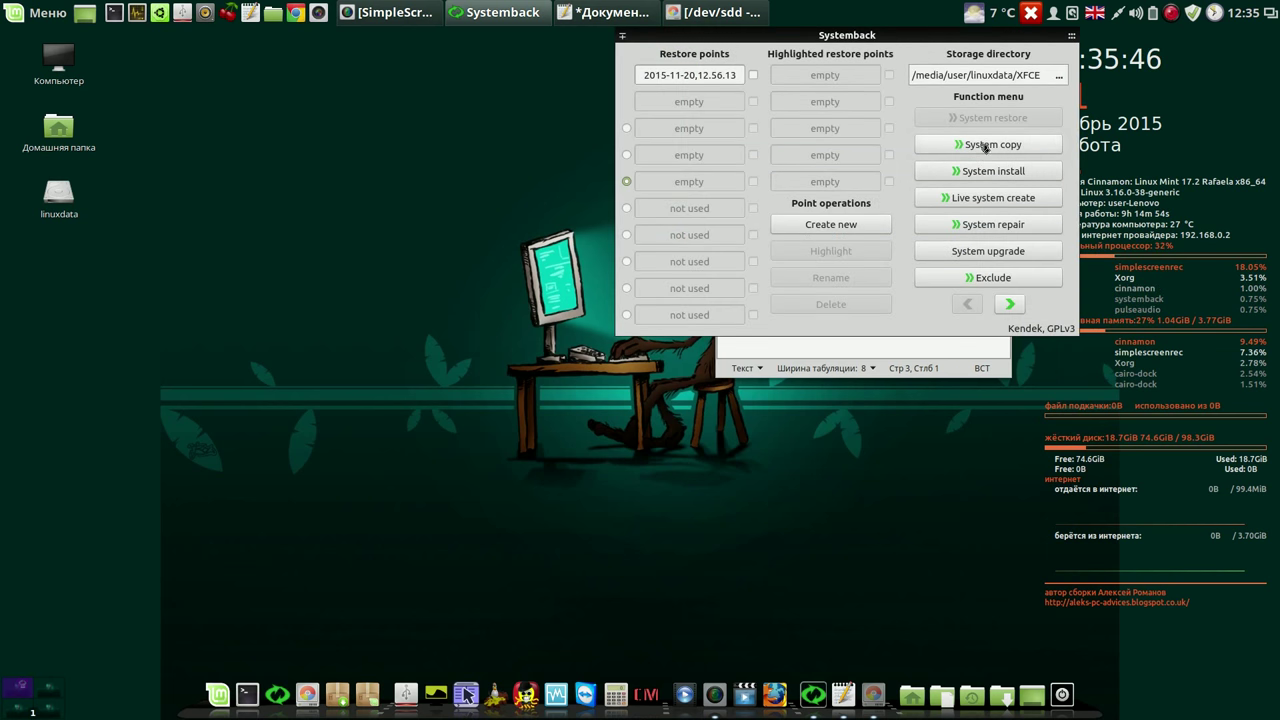
mouse_move(1068, 44)
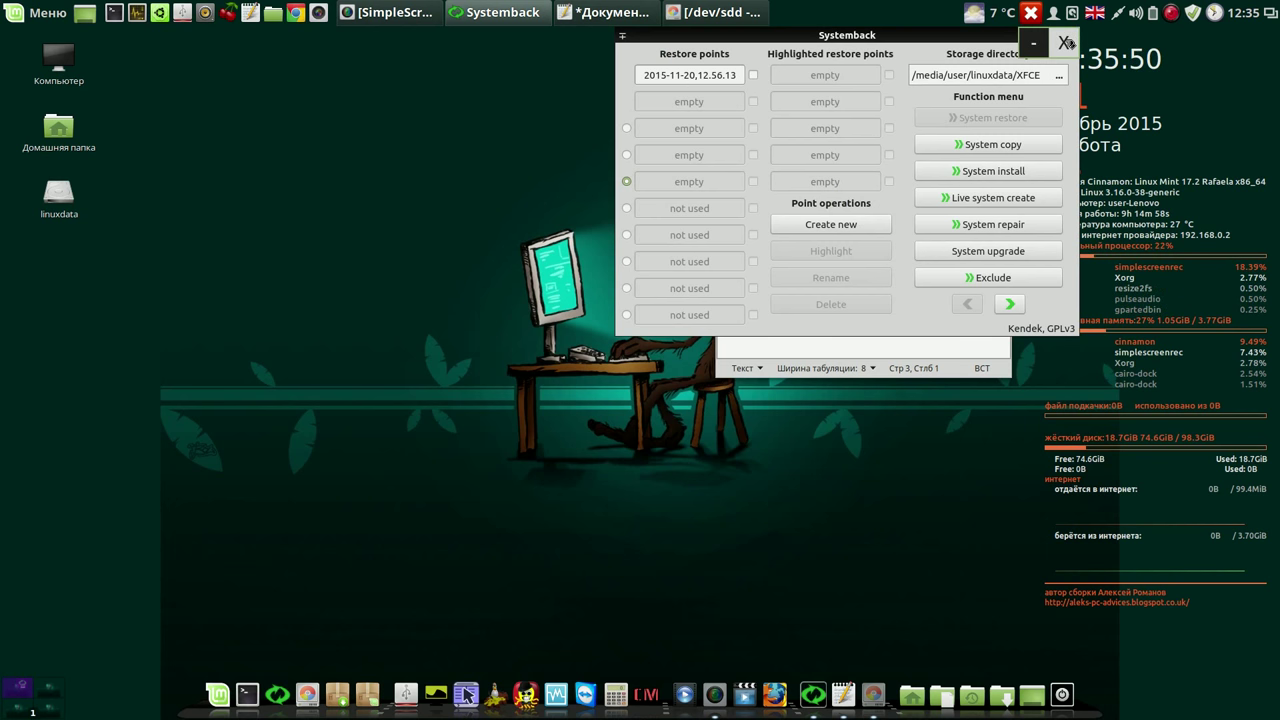
left_click(1068, 44)
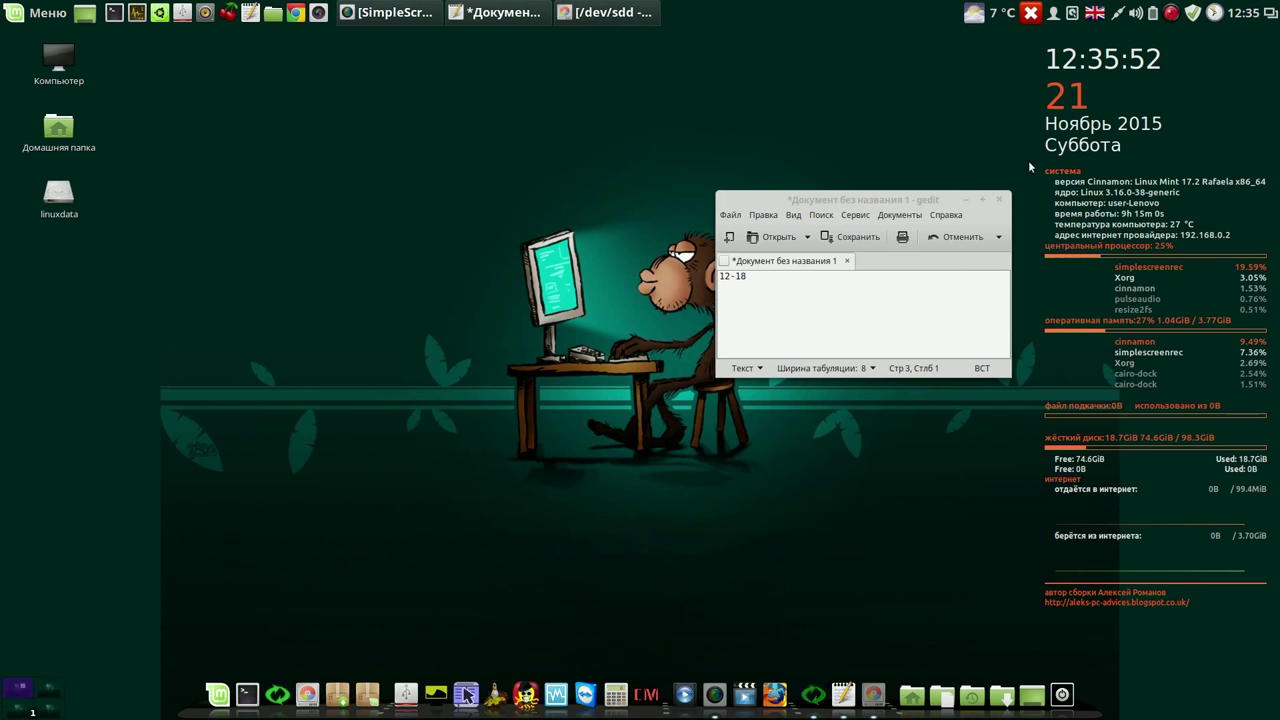
Close the gedit note without saving, switch to GParted, and move its operation progress dialog aside.
left_click(998, 202)
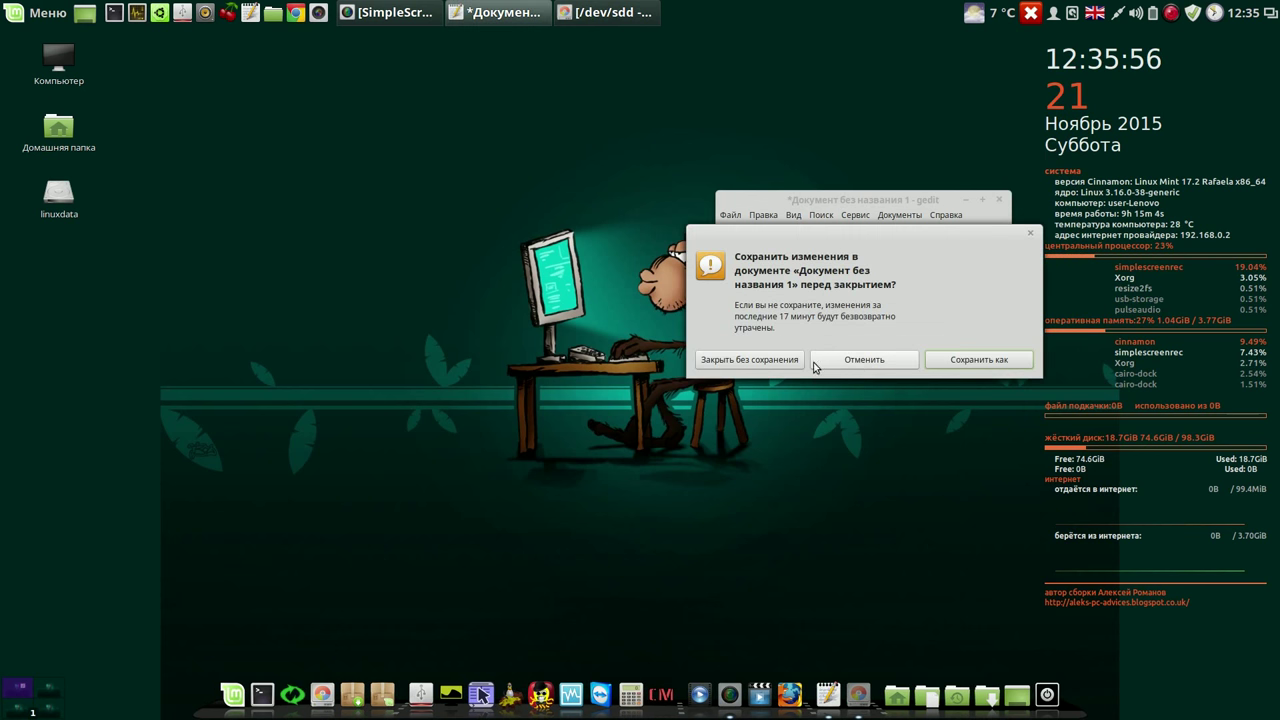
left_click(765, 360)
left_click(514, 15)
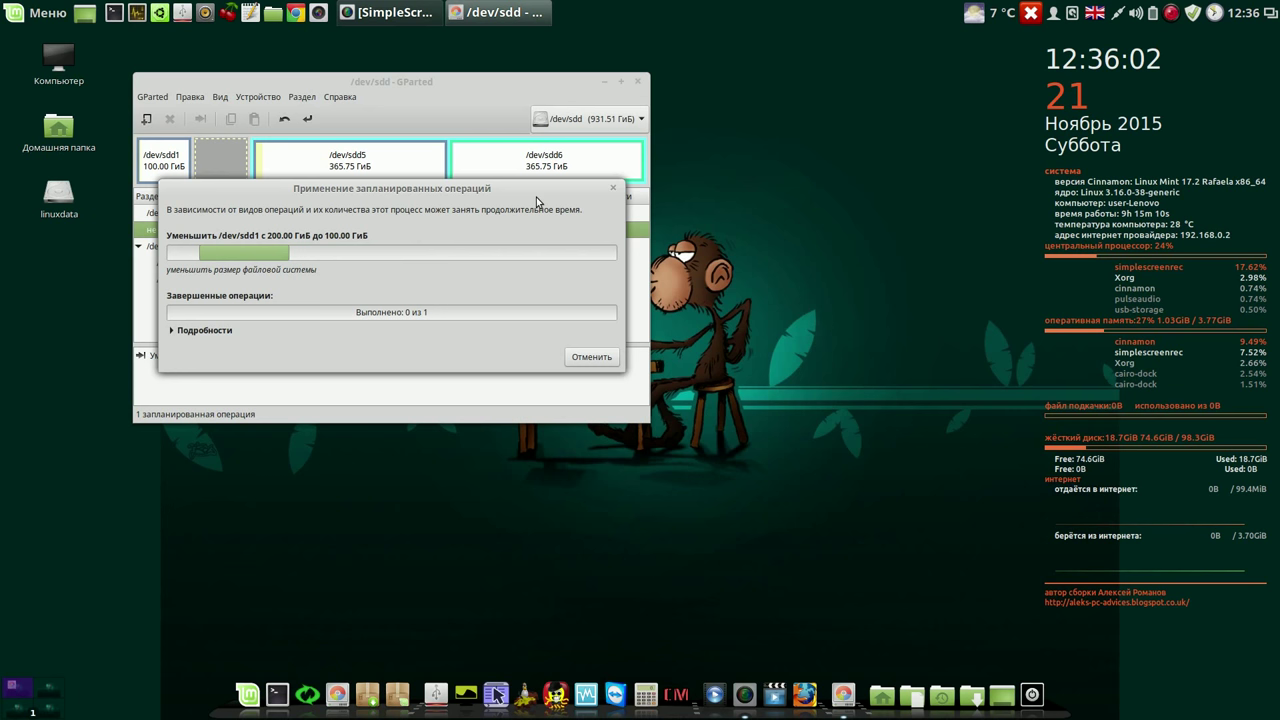
left_click_drag(529, 191, 621, 104)
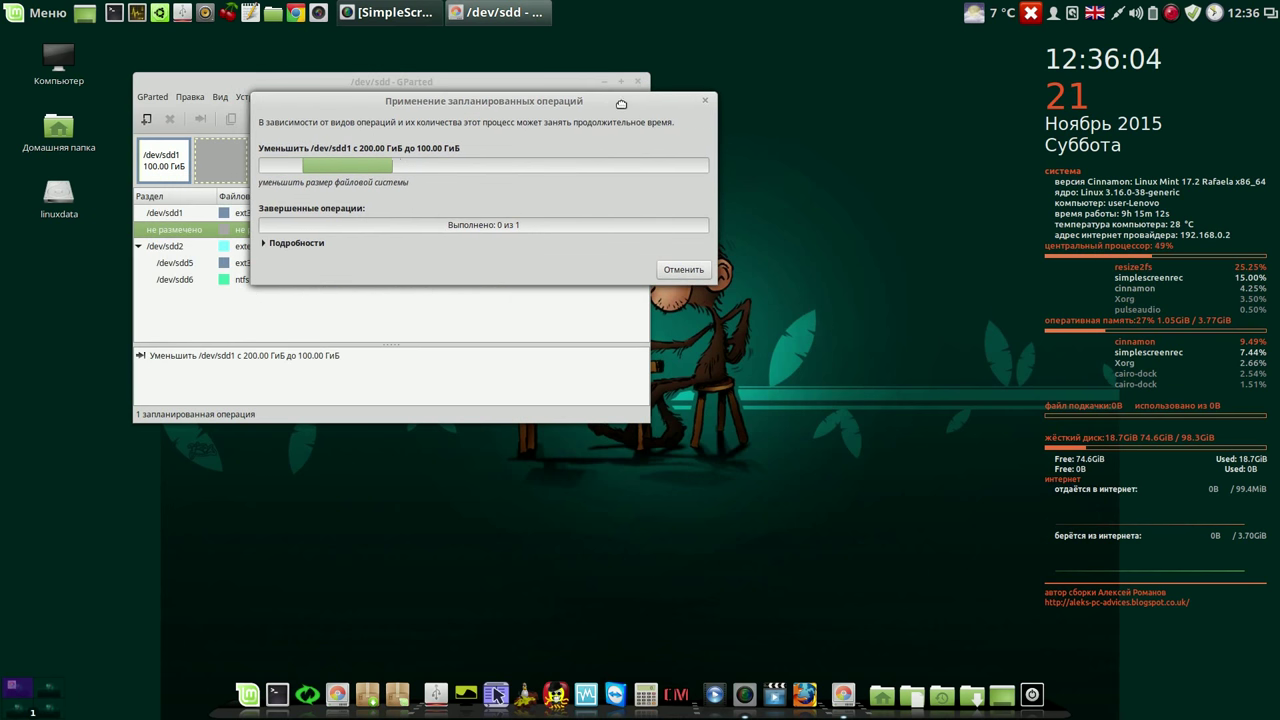
right_click(1172, 16)
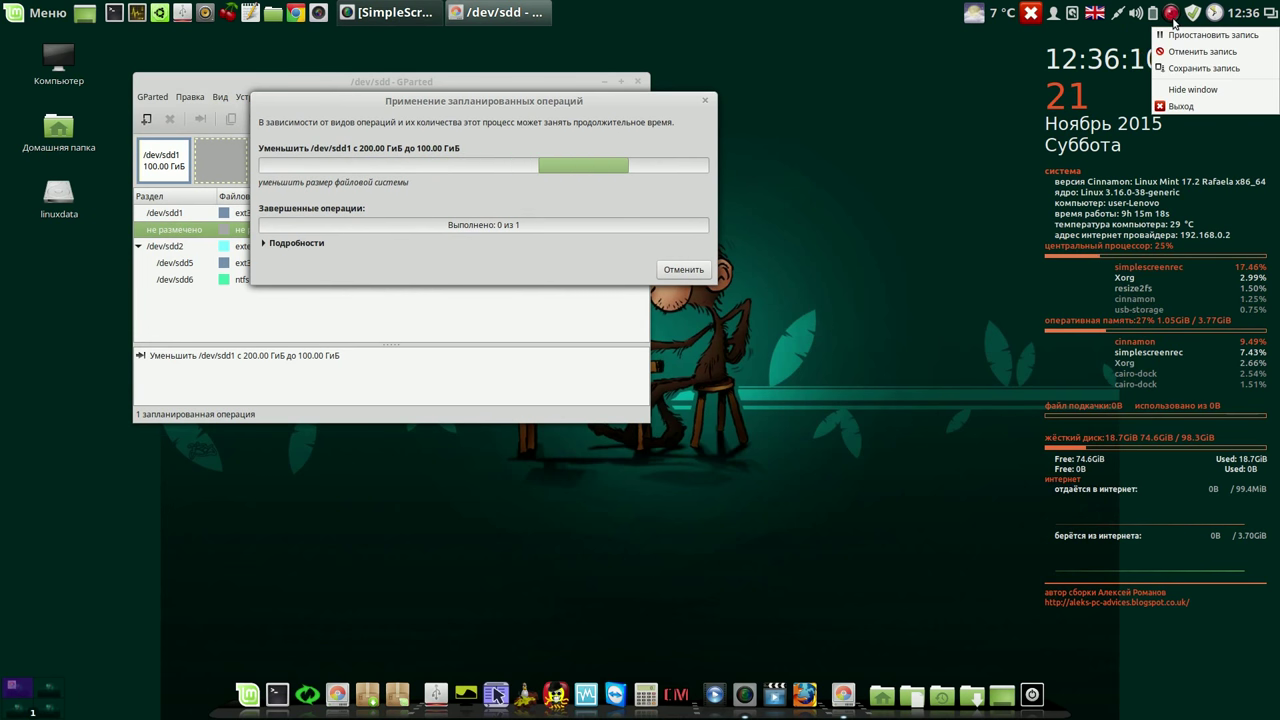
left_click(1210, 35)
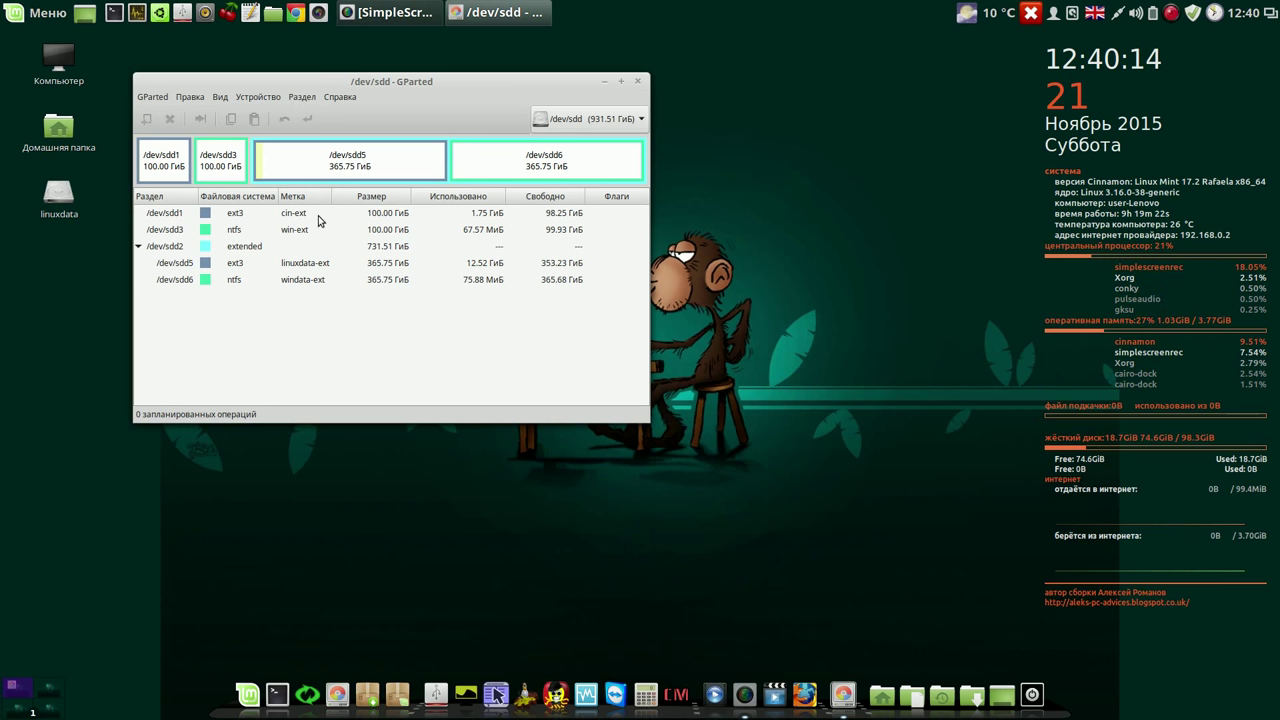
Switch GParted from the external disk to /dev/sda.
left_click(640, 120)
left_click(605, 97)
left_click(435, 298)
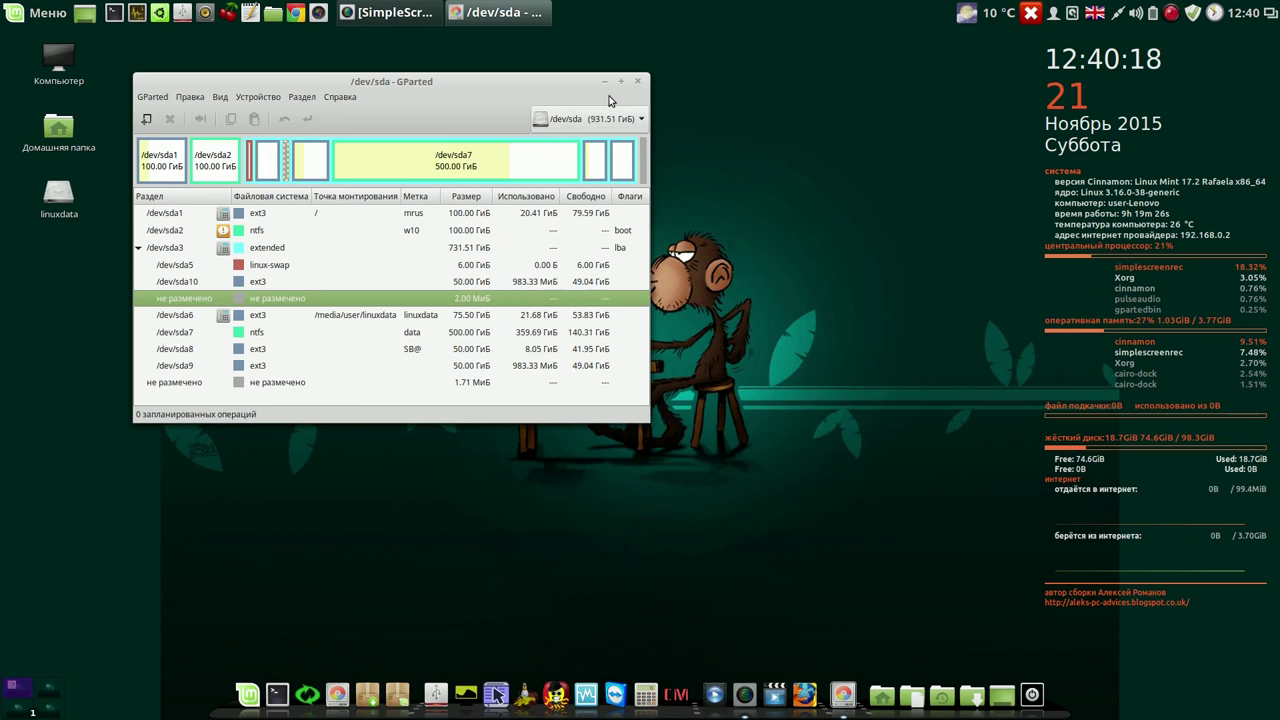
Set the label of partition /dev/sda8 to xfce and apply the pending operation to the disk.
left_click(417, 351)
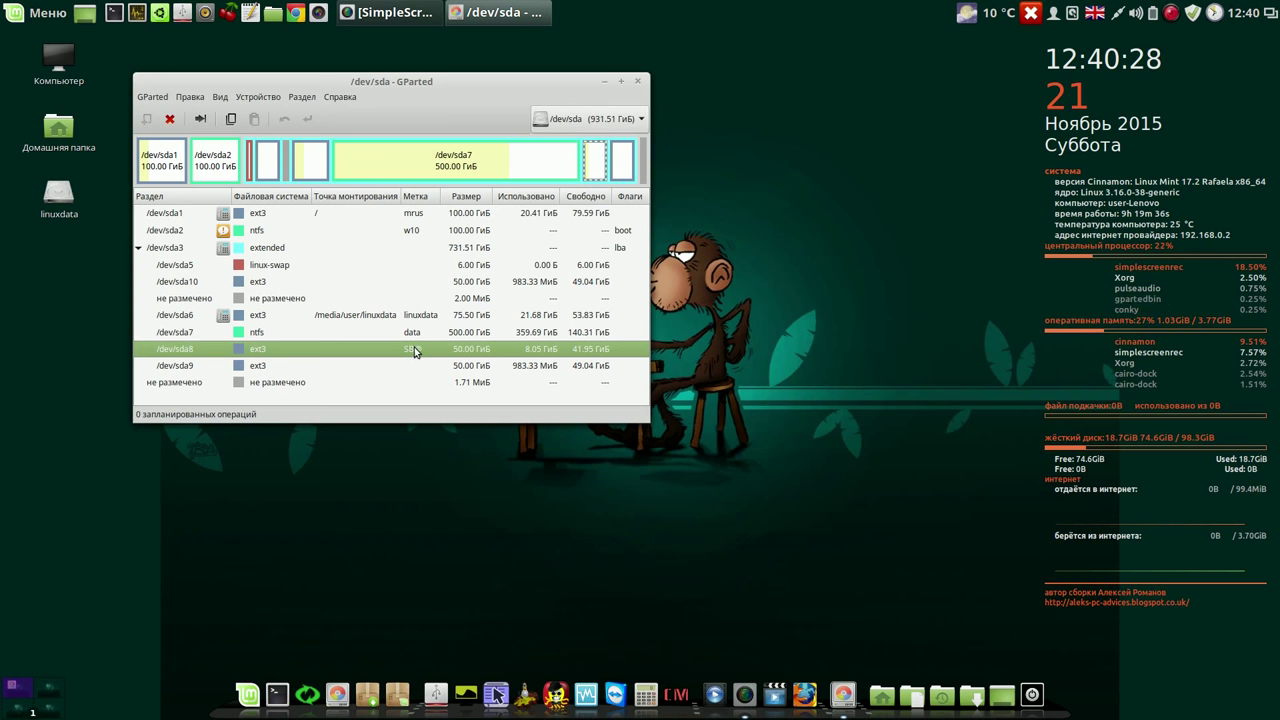
right_click(414, 350)
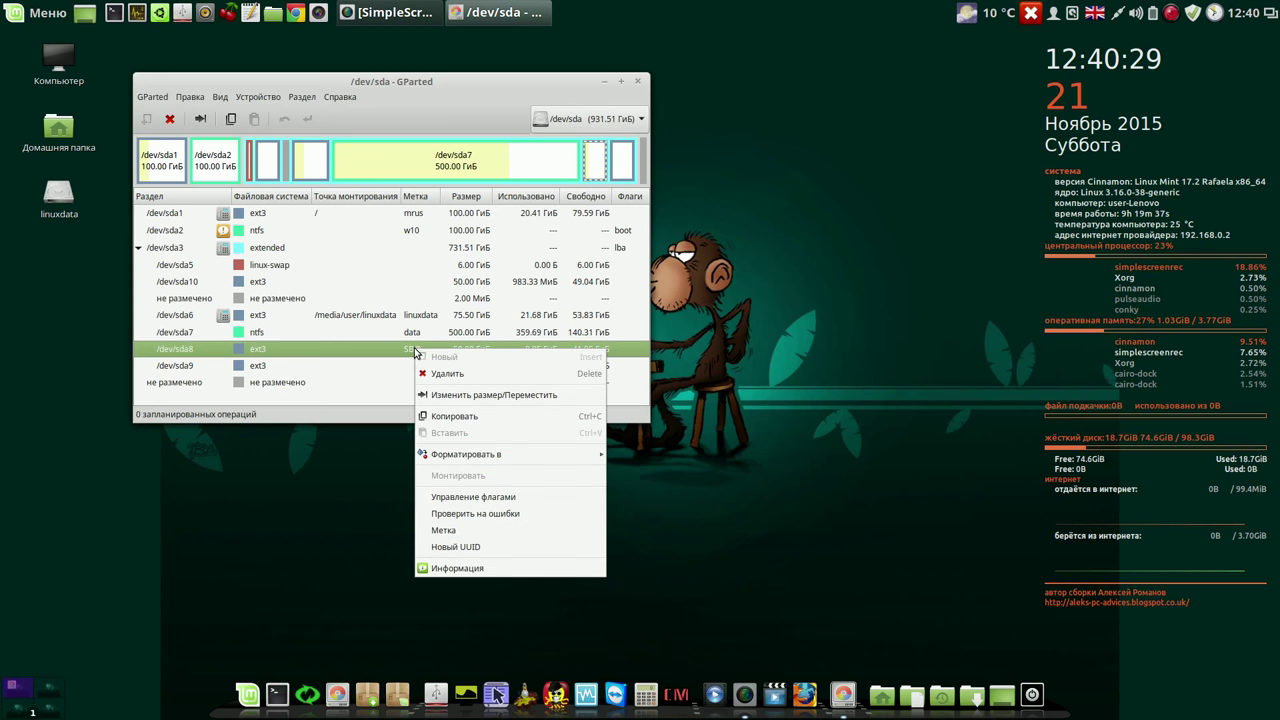
left_click(463, 532)
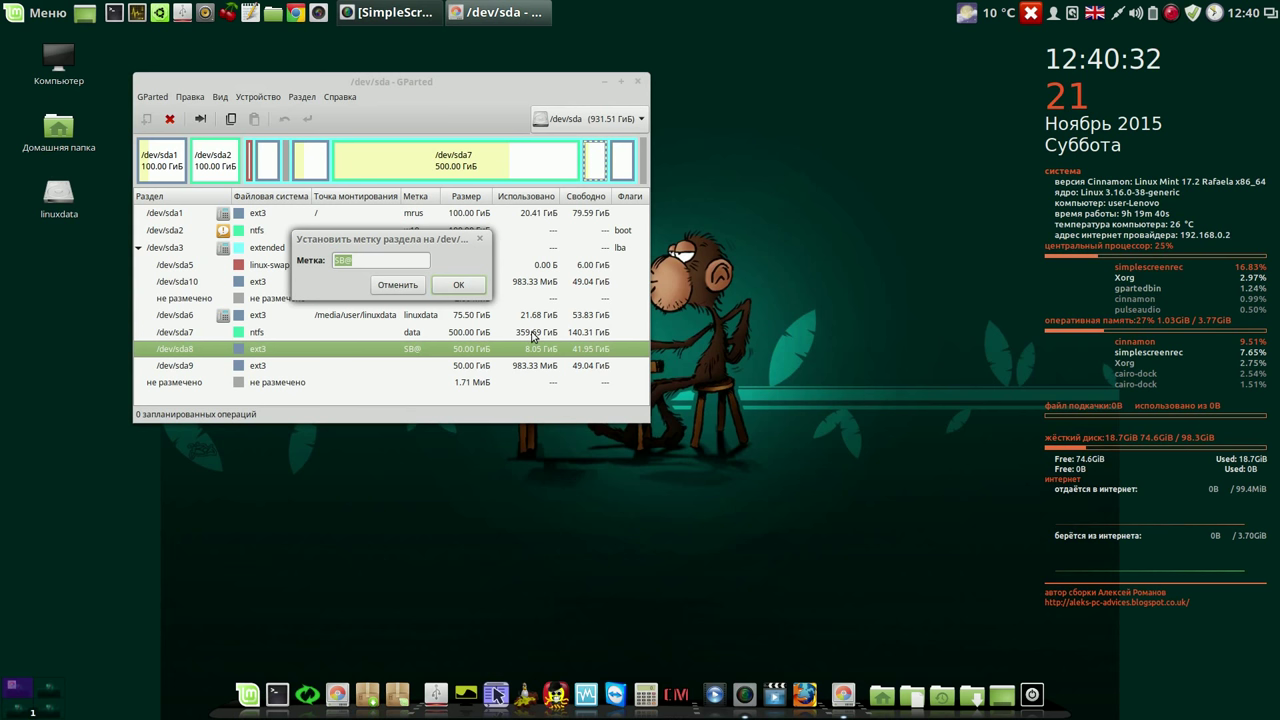
type("xfce")
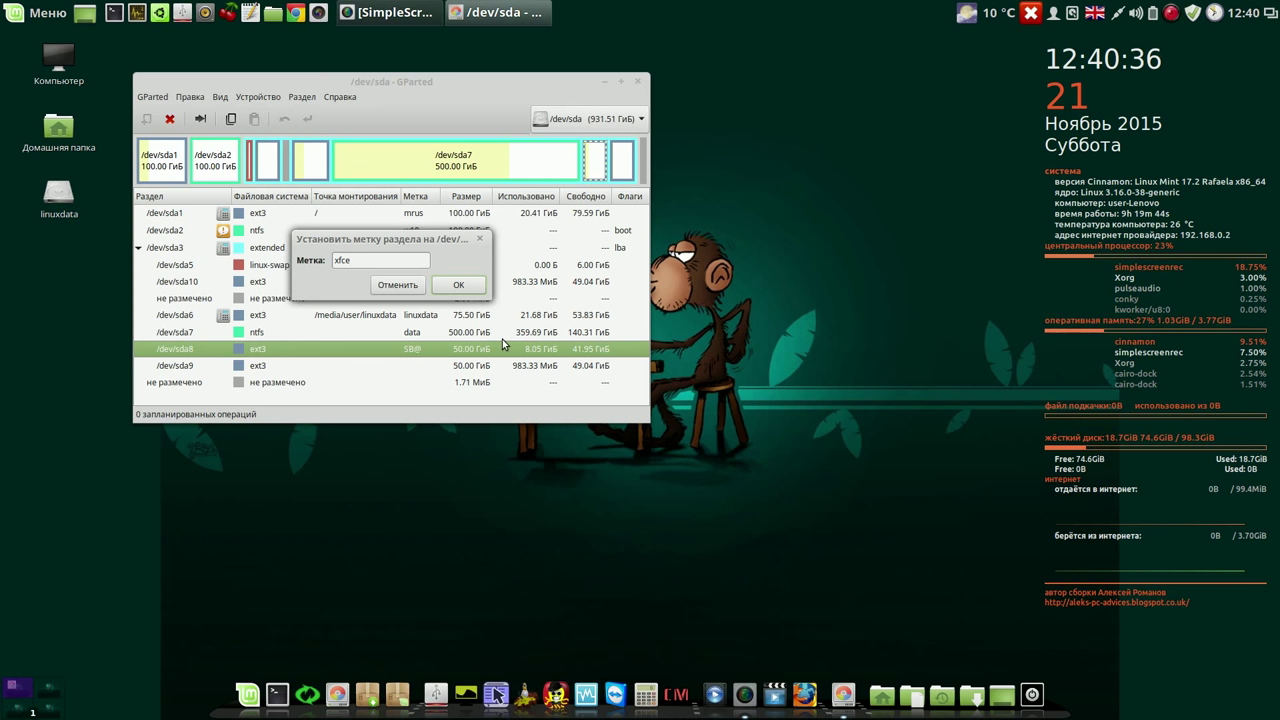
left_click(458, 285)
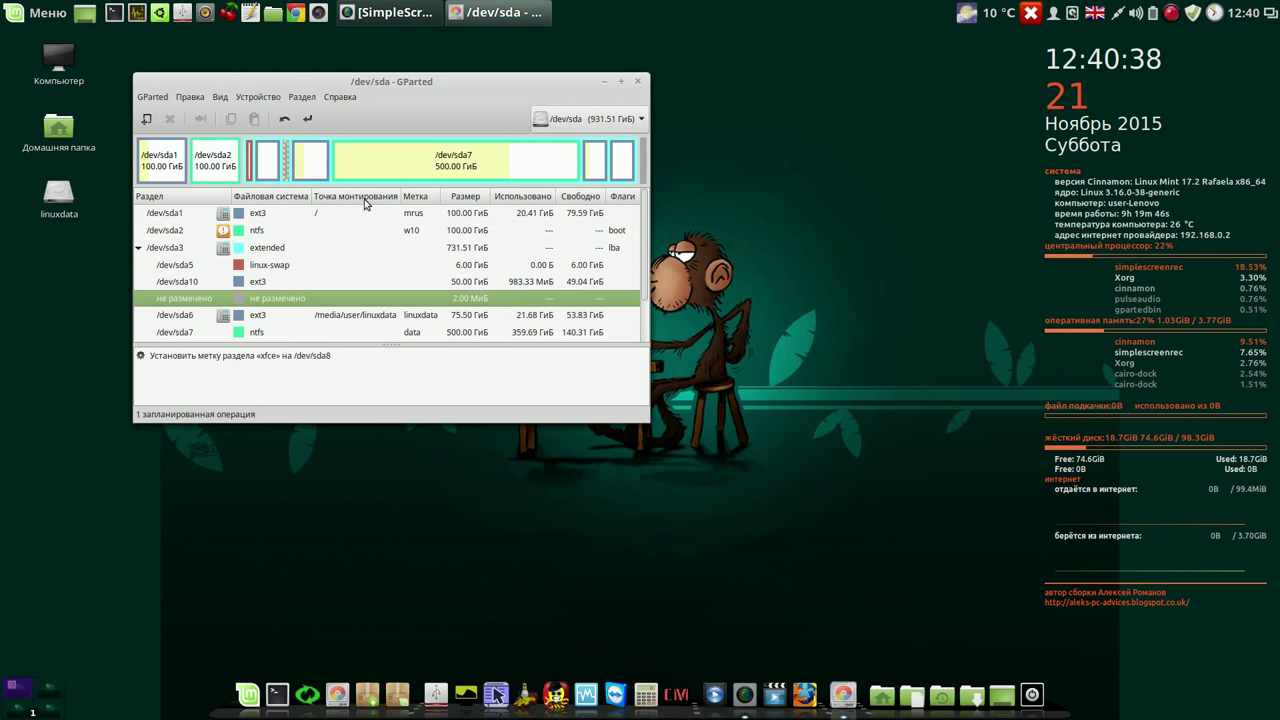
left_click(309, 120)
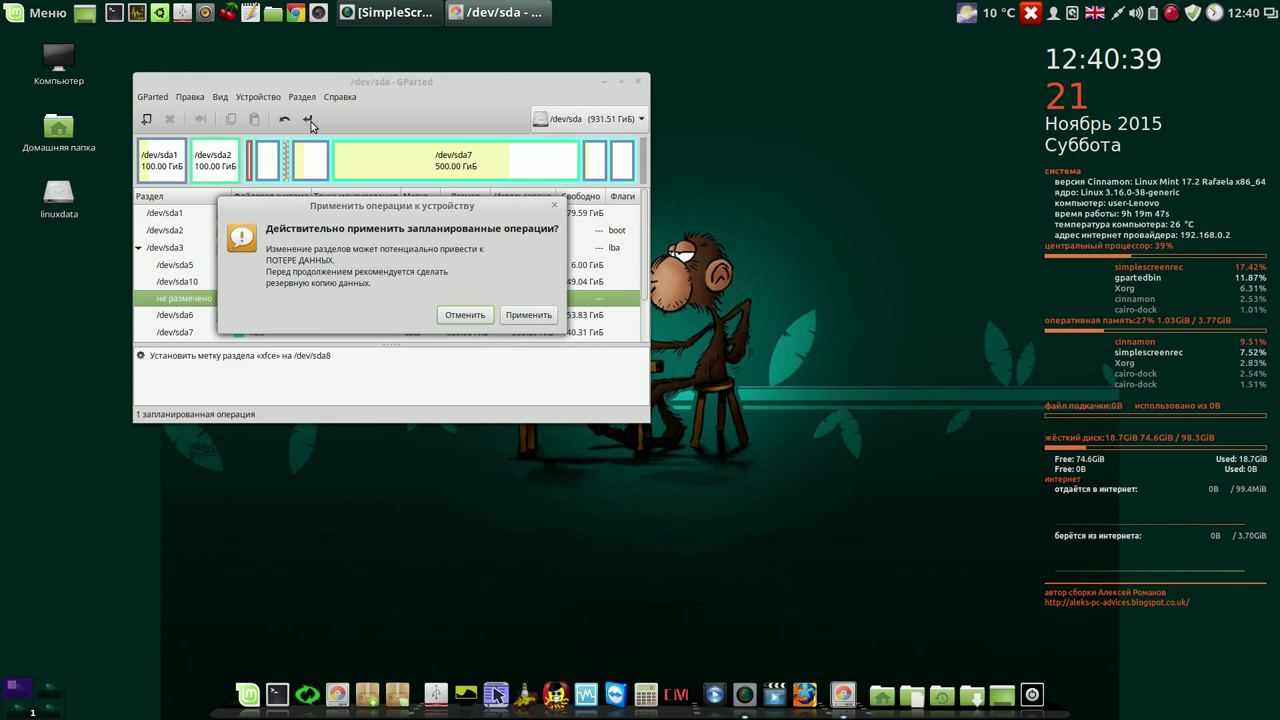
left_click(526, 316)
left_click(561, 357)
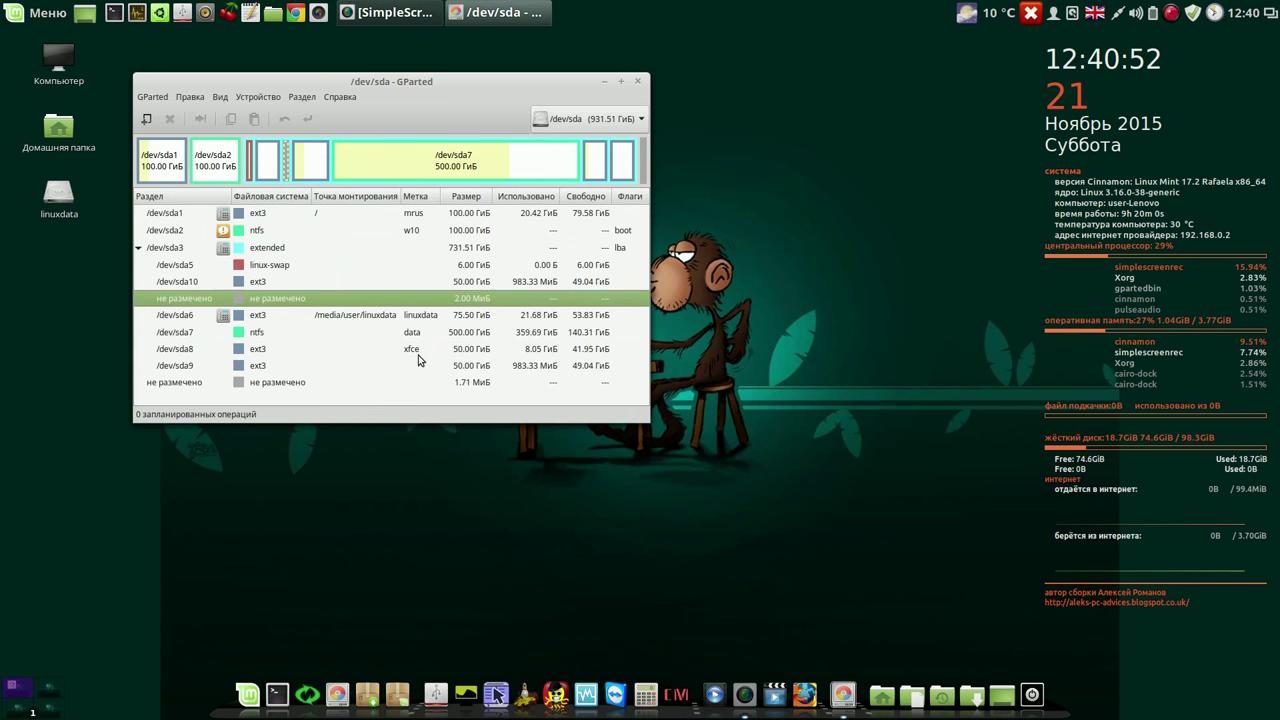
Examine the used space of /dev/sda8 and compare it with that of /dev/sda10.
left_click(414, 350)
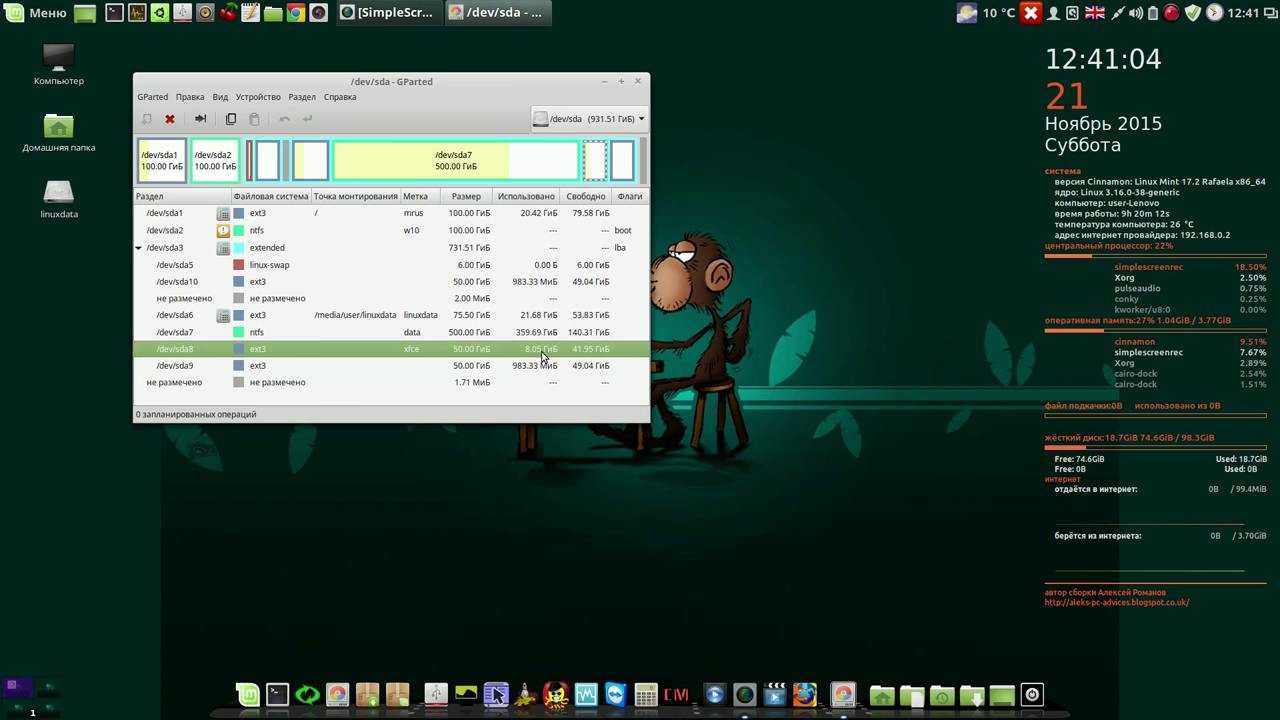
left_click(533, 283)
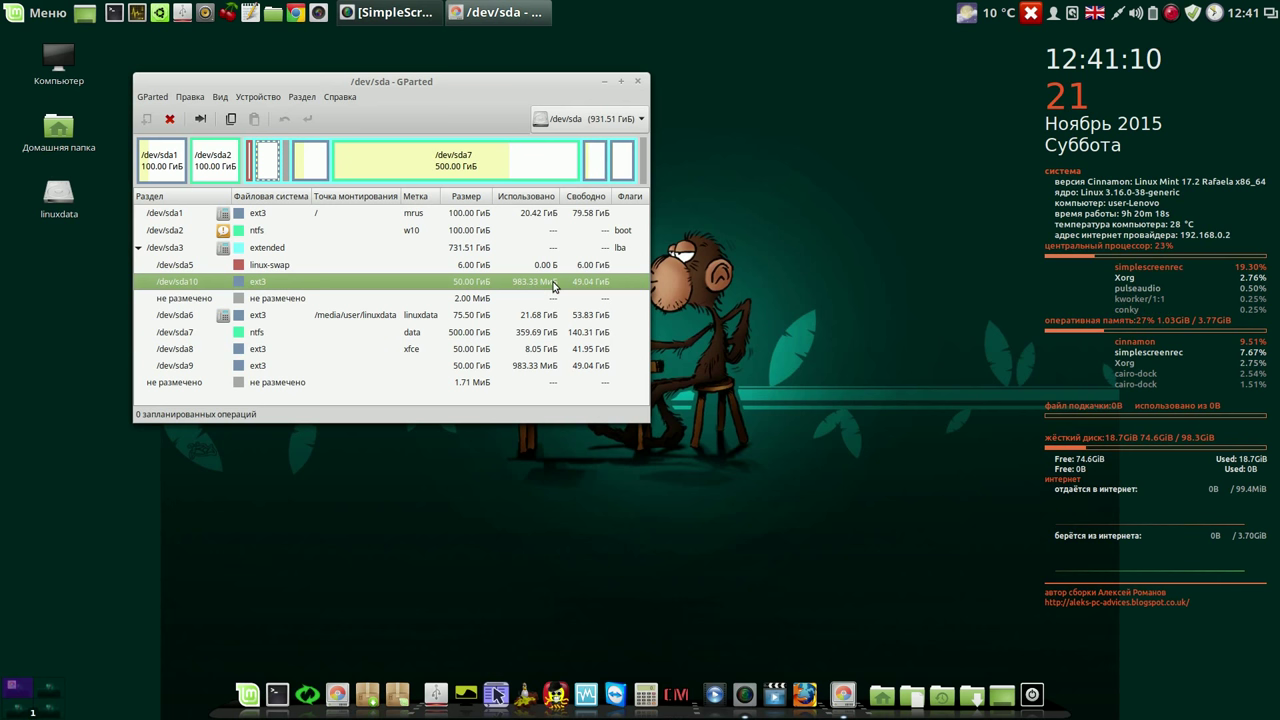
Inspect the partitions of /dev/sda and the external disk /dev/sdd, including sda9, sda8 and sdd5, and close GParted.
left_click(535, 368)
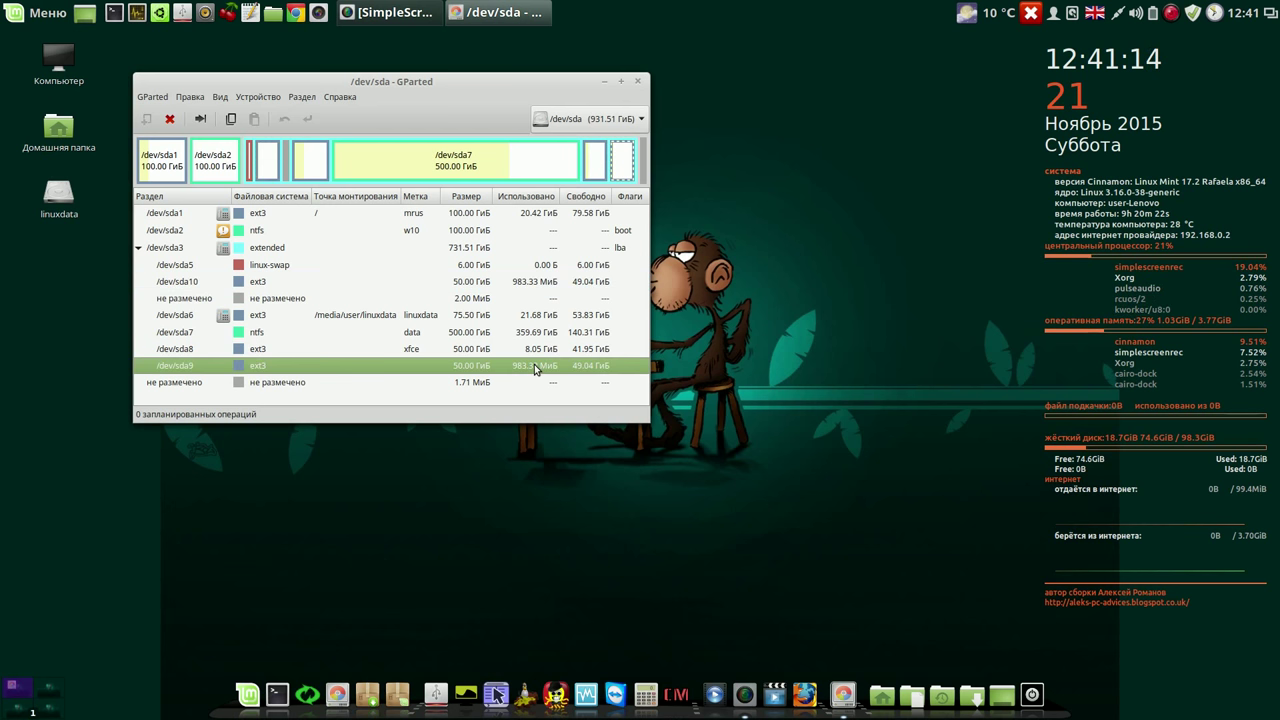
left_click(543, 350)
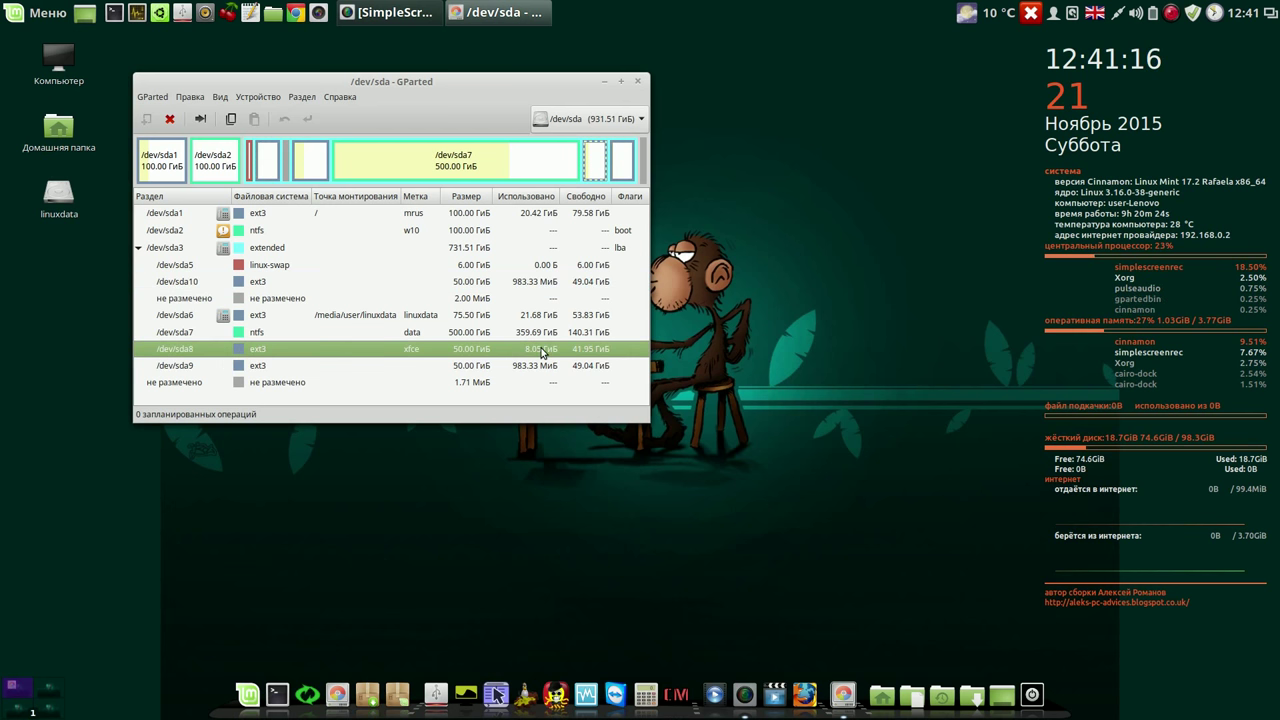
left_click(640, 120)
left_click(622, 140)
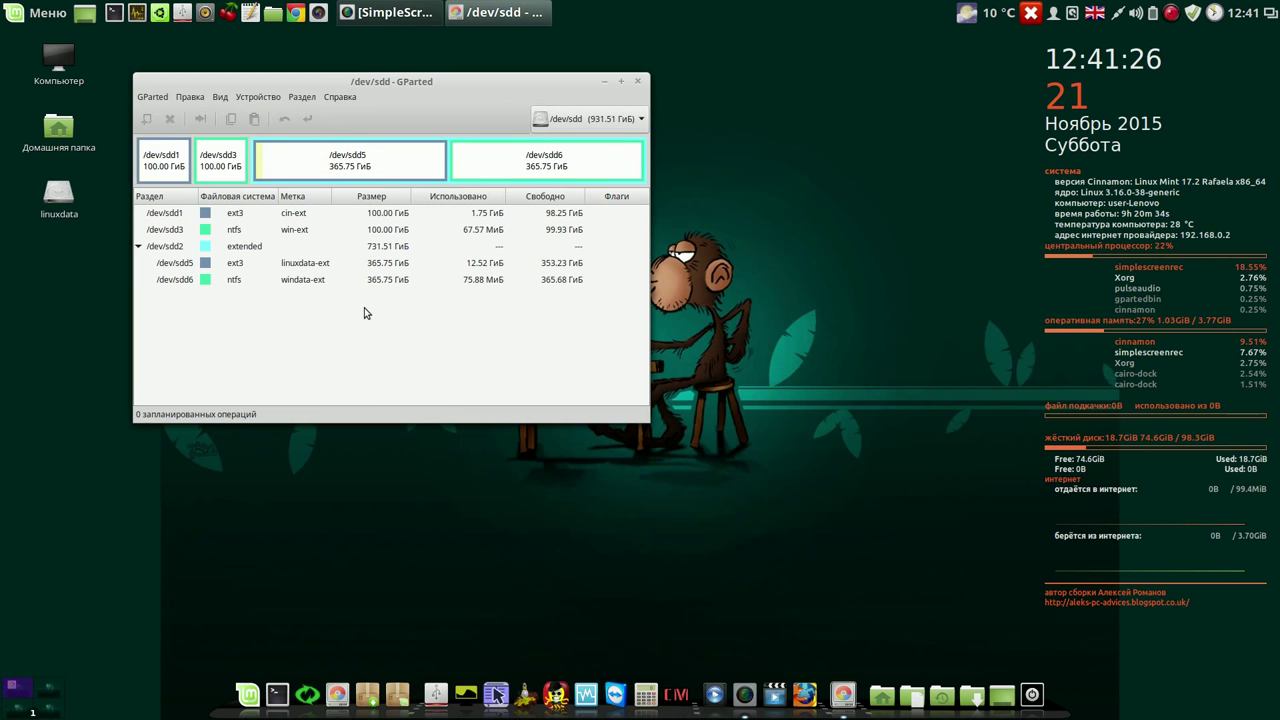
left_click(316, 266)
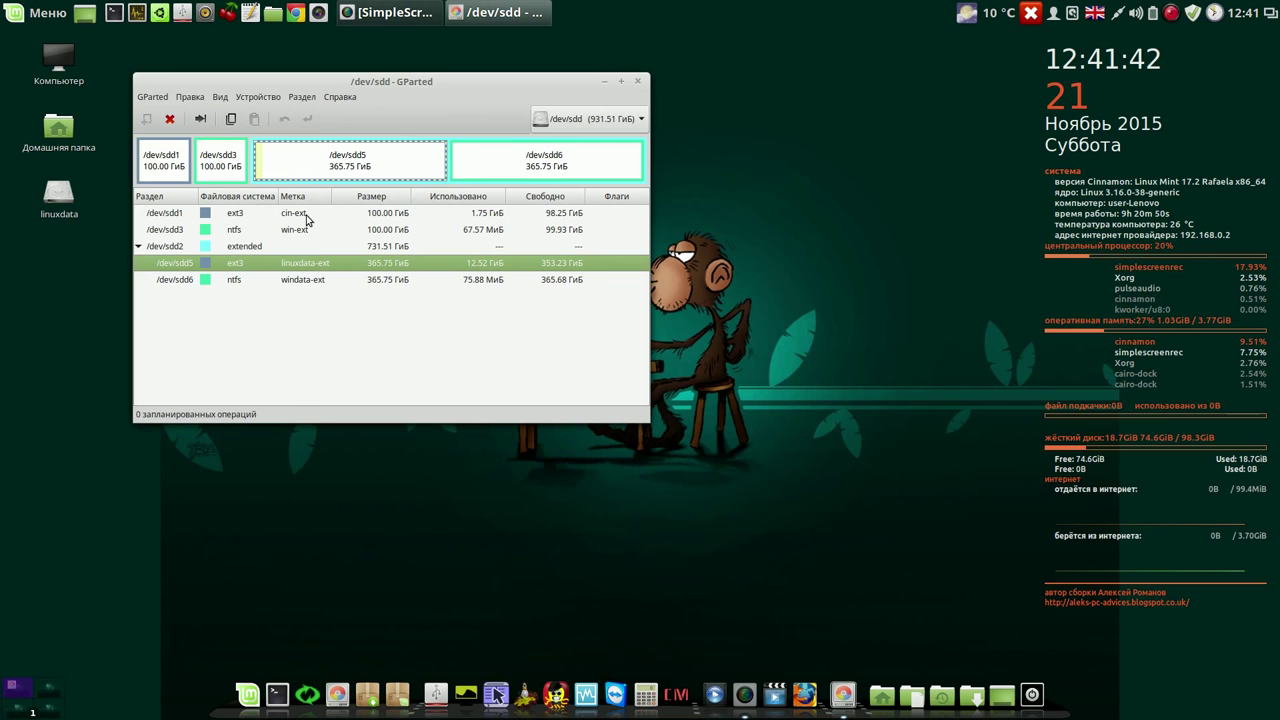
left_click(640, 84)
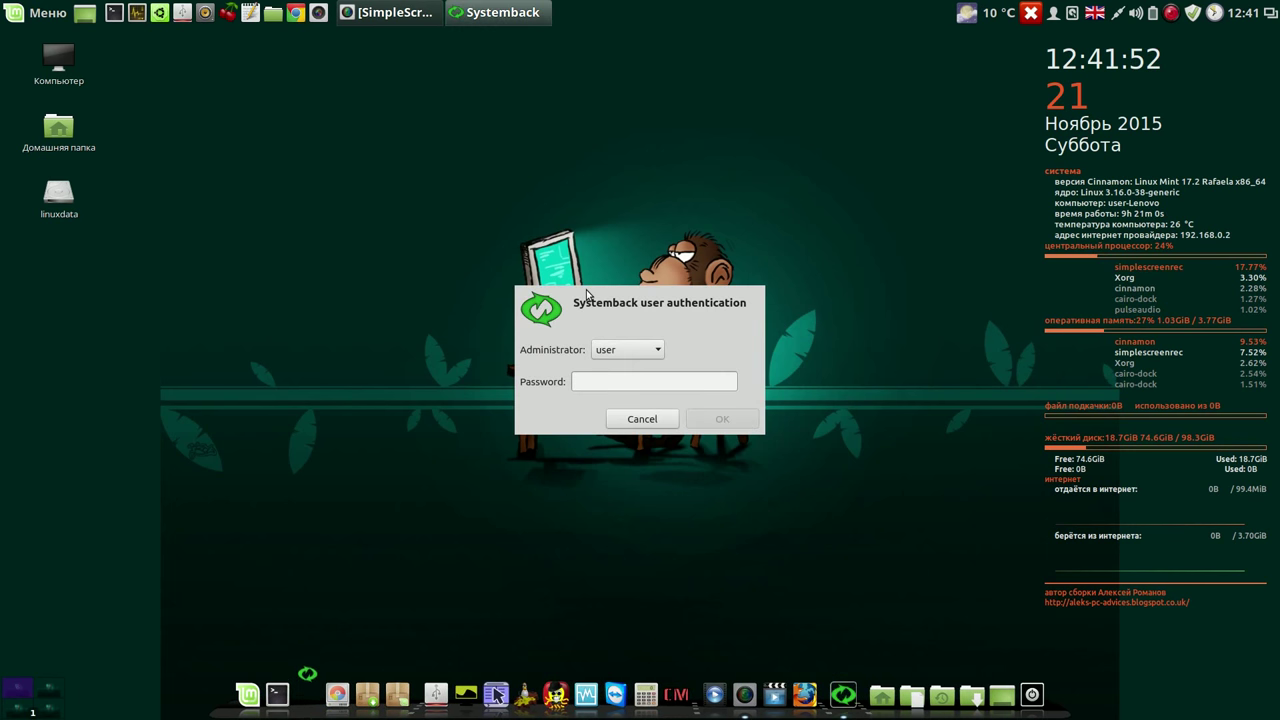
Authenticate in Systemback with the administrator account password and move its main window away from the center of the desktop.
type("***")
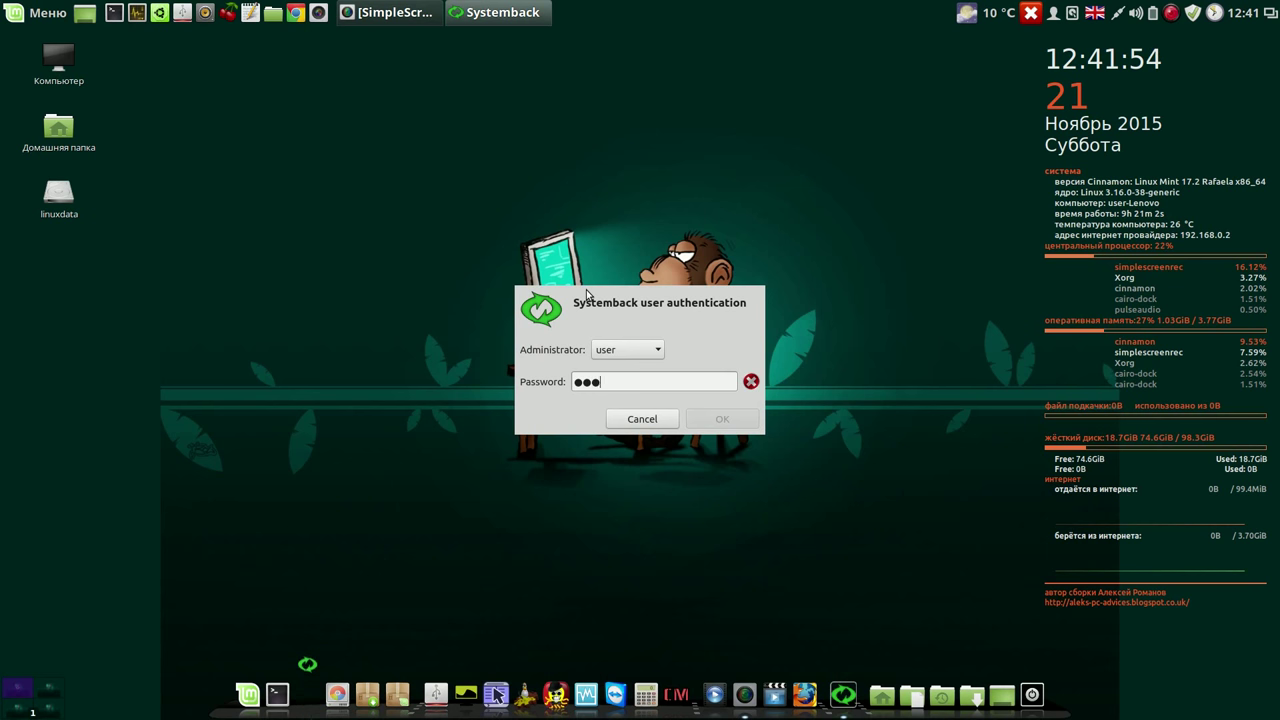
type("*")
left_click(723, 420)
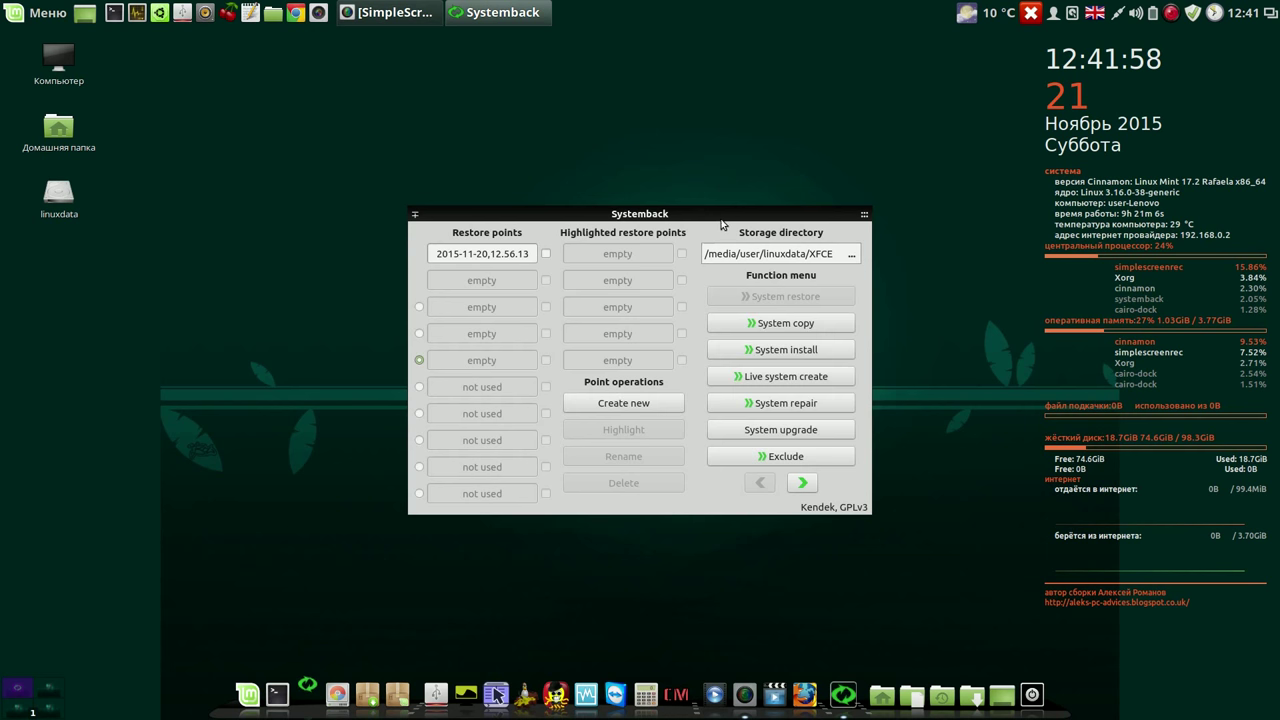
left_click_drag(721, 222, 796, 98)
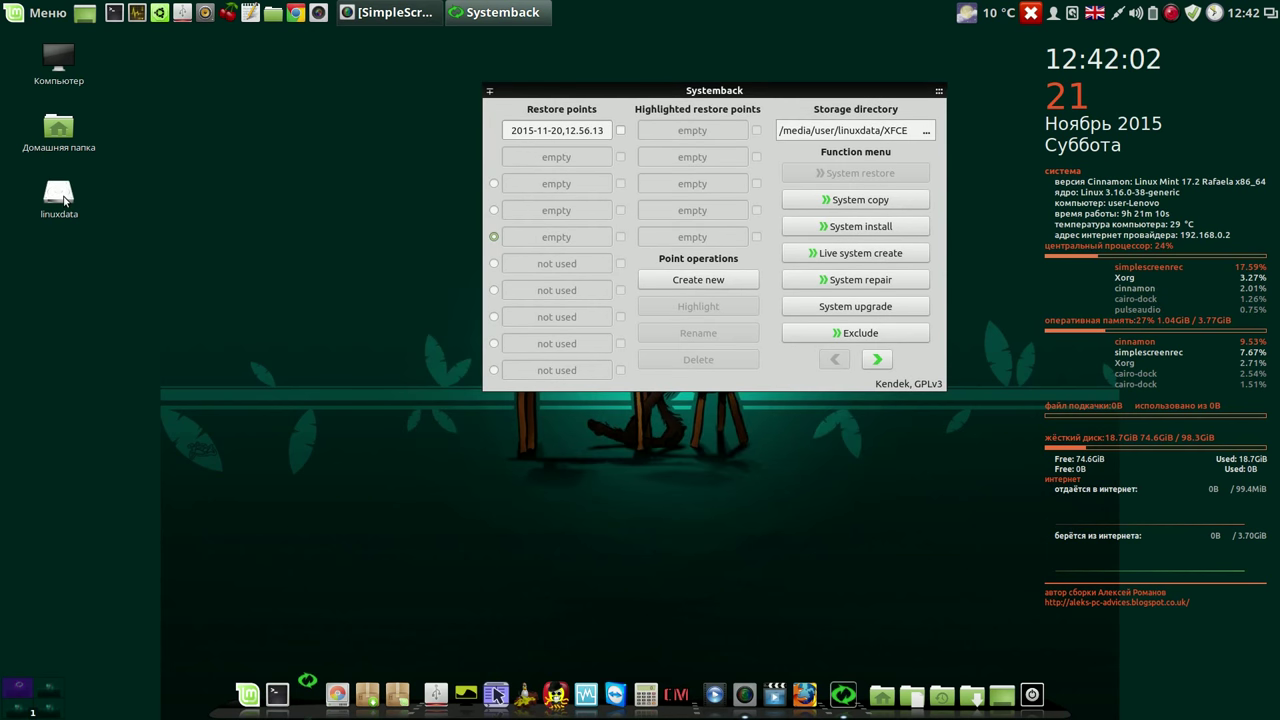
Unmount the linuxdata volume from the desktop and open the file manager.
right_click(64, 199)
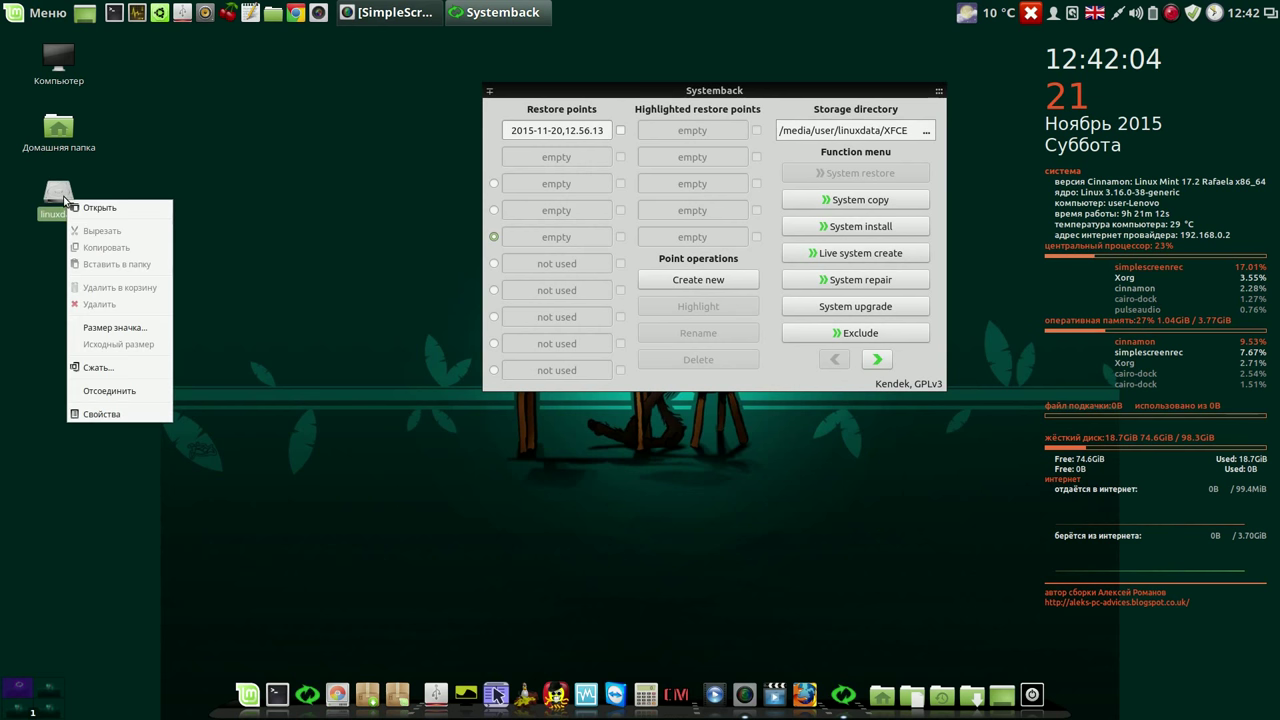
left_click(126, 392)
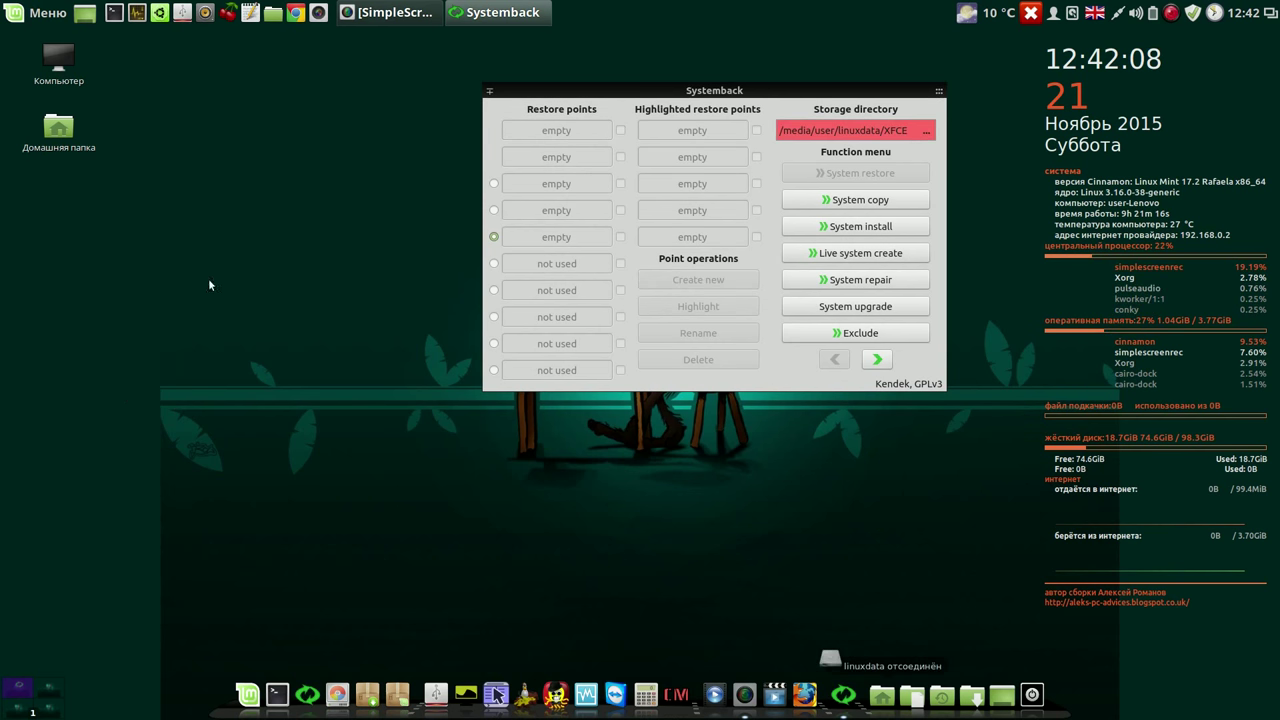
left_click(273, 14)
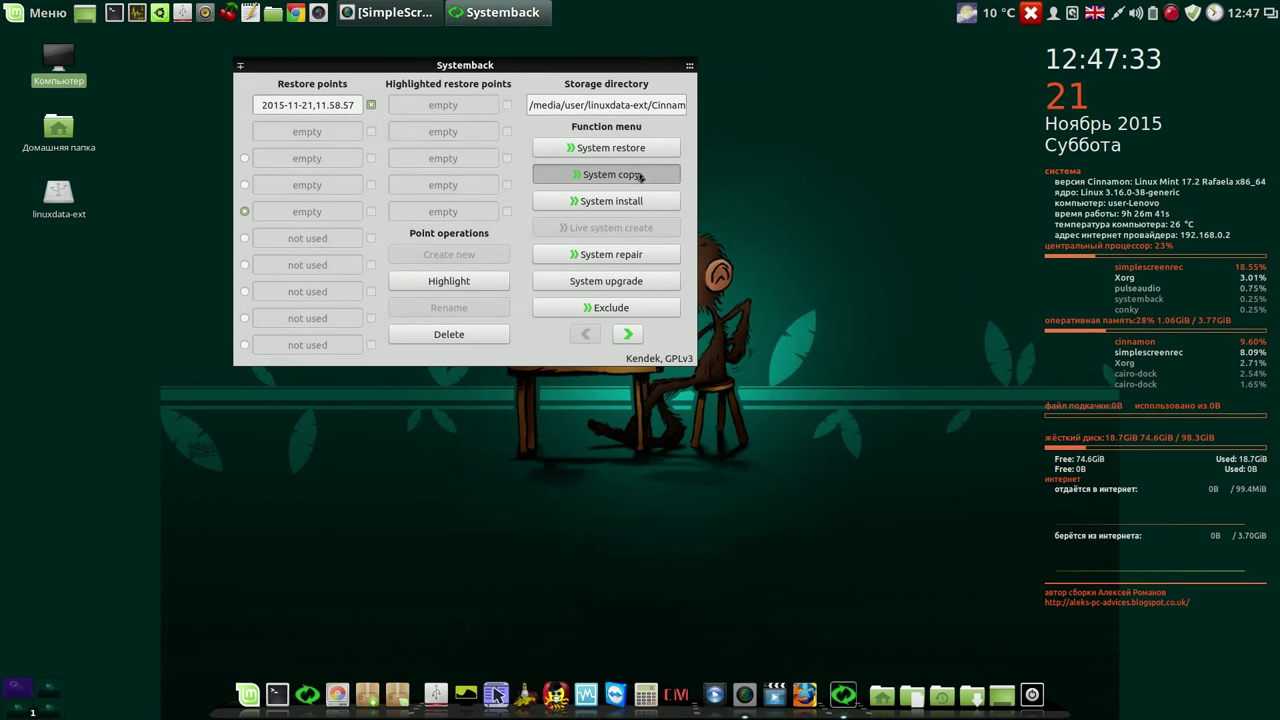
Set up a System copy to the external partition /dev/sdd1 with mount point /, the ext3 filesystem and formatting enabled.
left_click(636, 172)
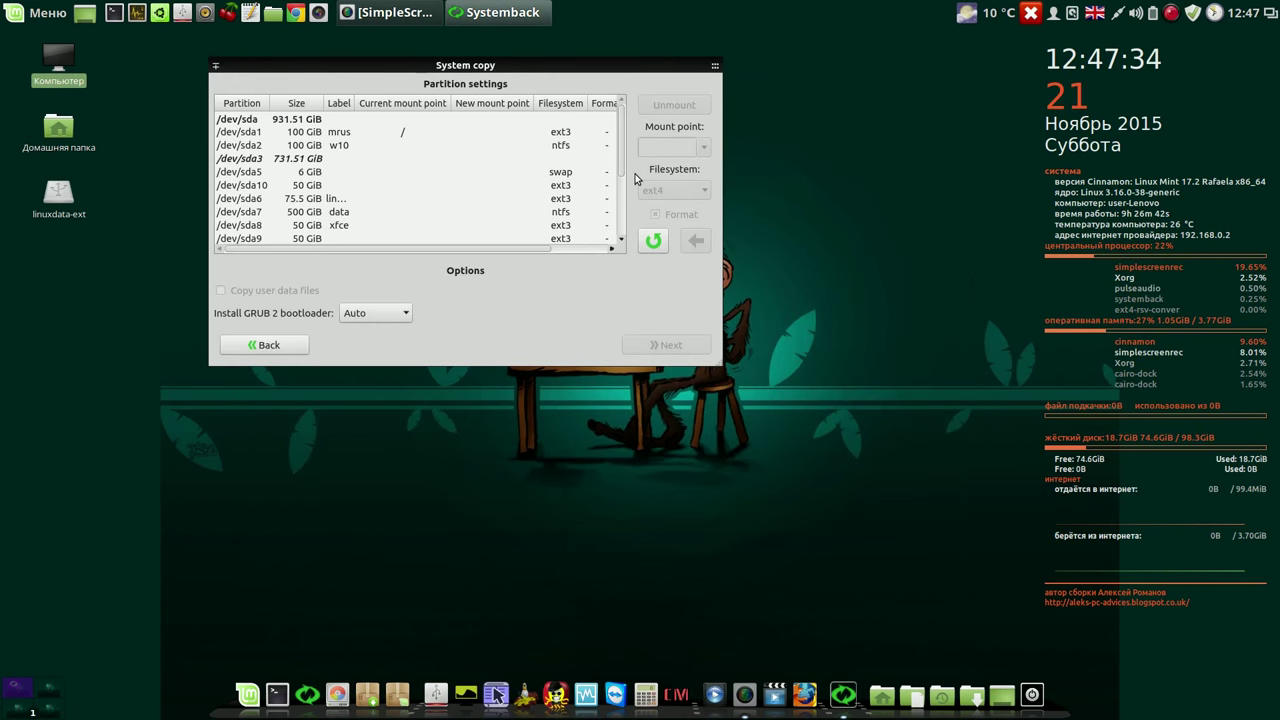
left_click_drag(622, 166, 620, 203)
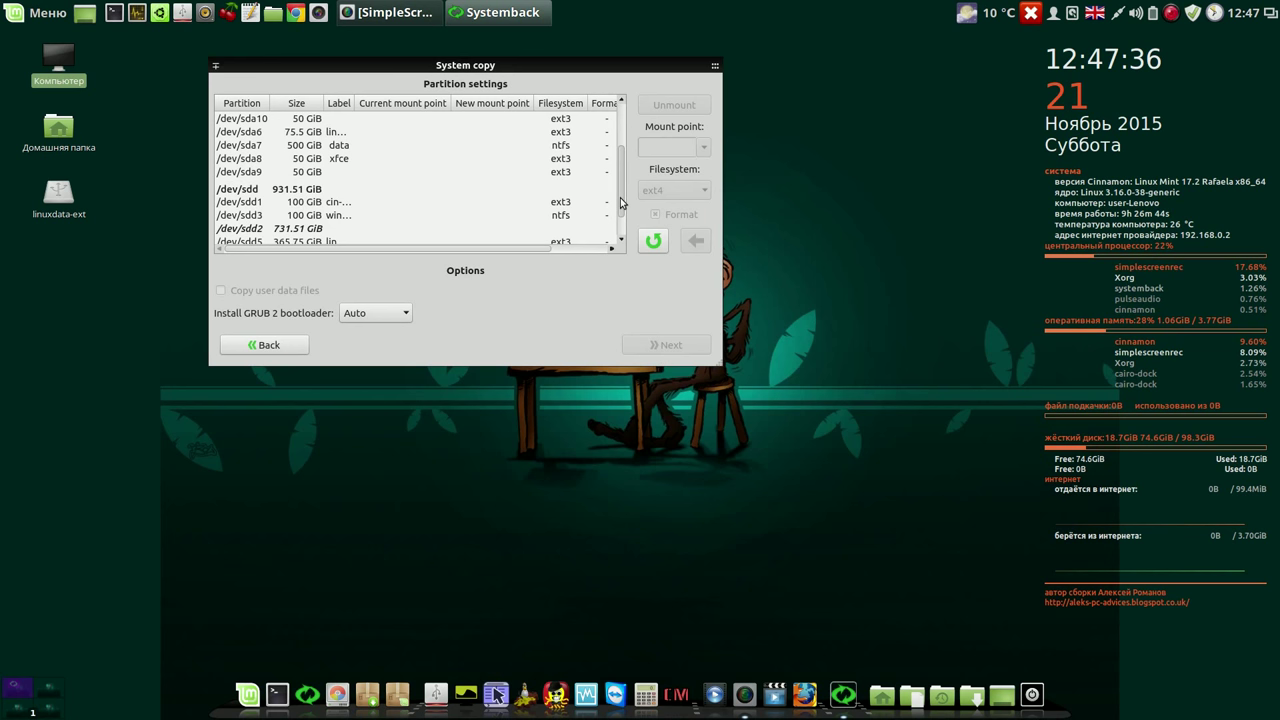
left_click(328, 204)
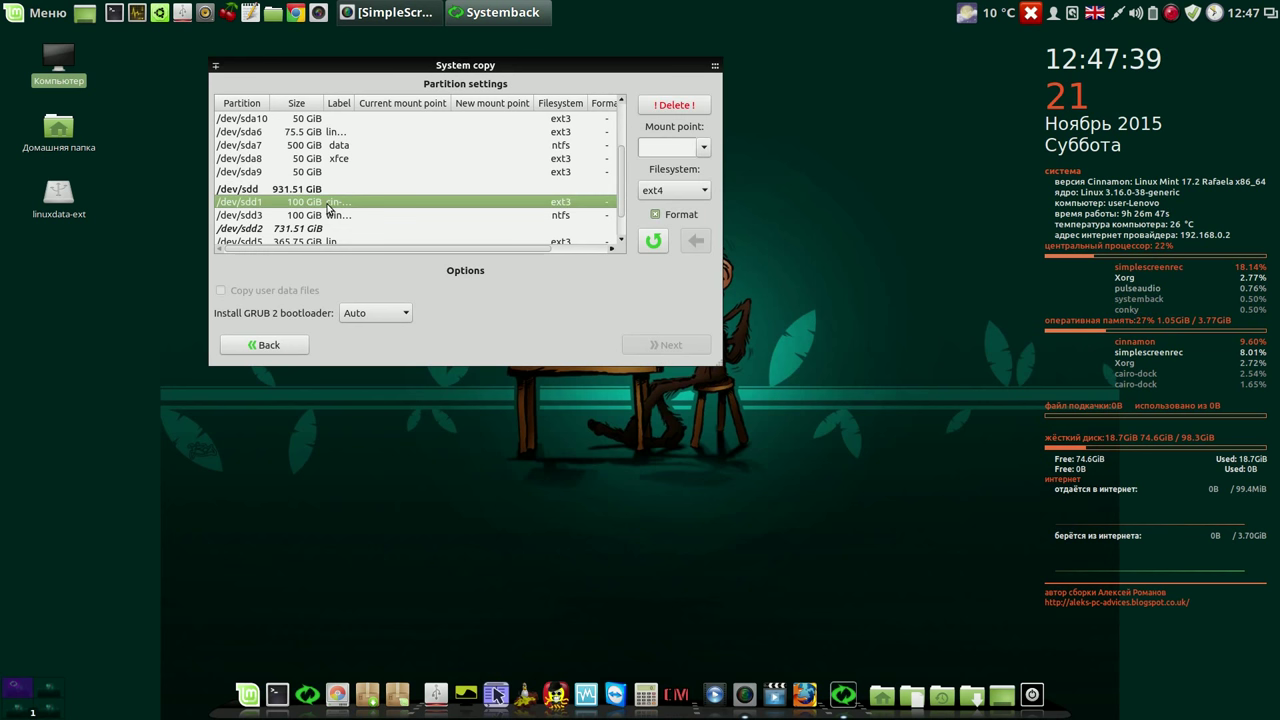
left_click(704, 149)
left_click(684, 165)
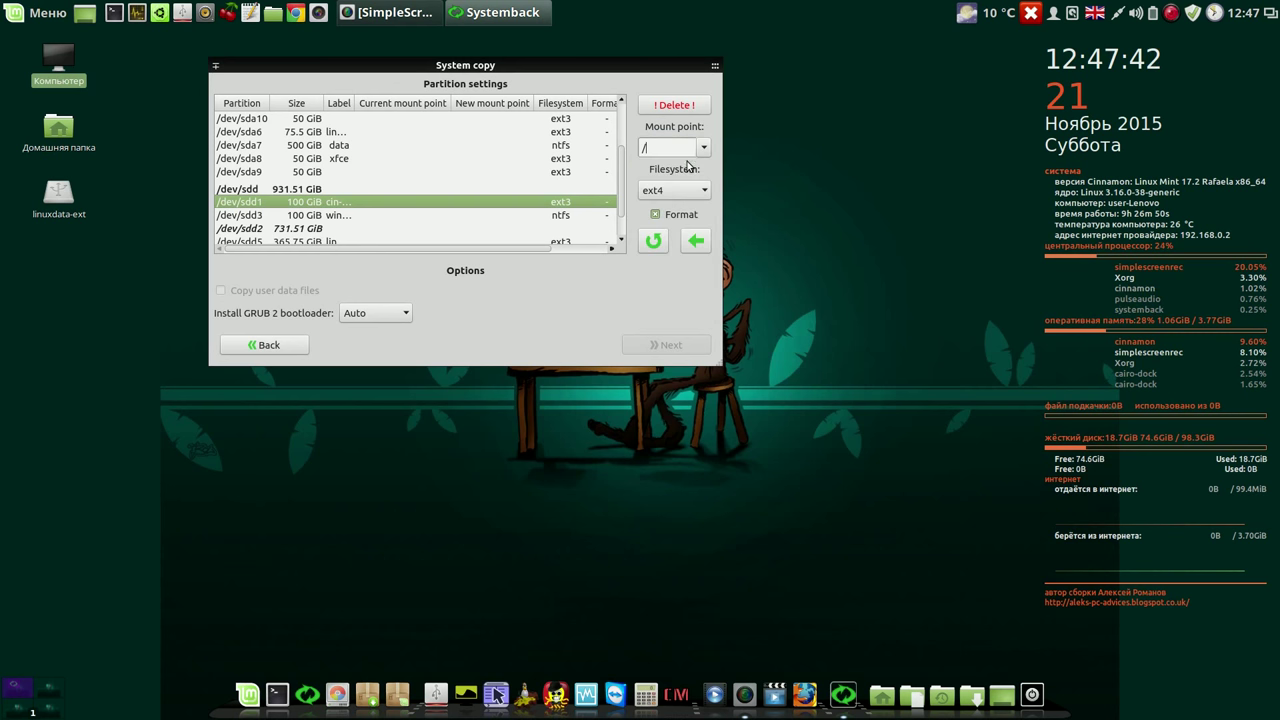
left_click(705, 192)
left_click(687, 206)
left_click(697, 241)
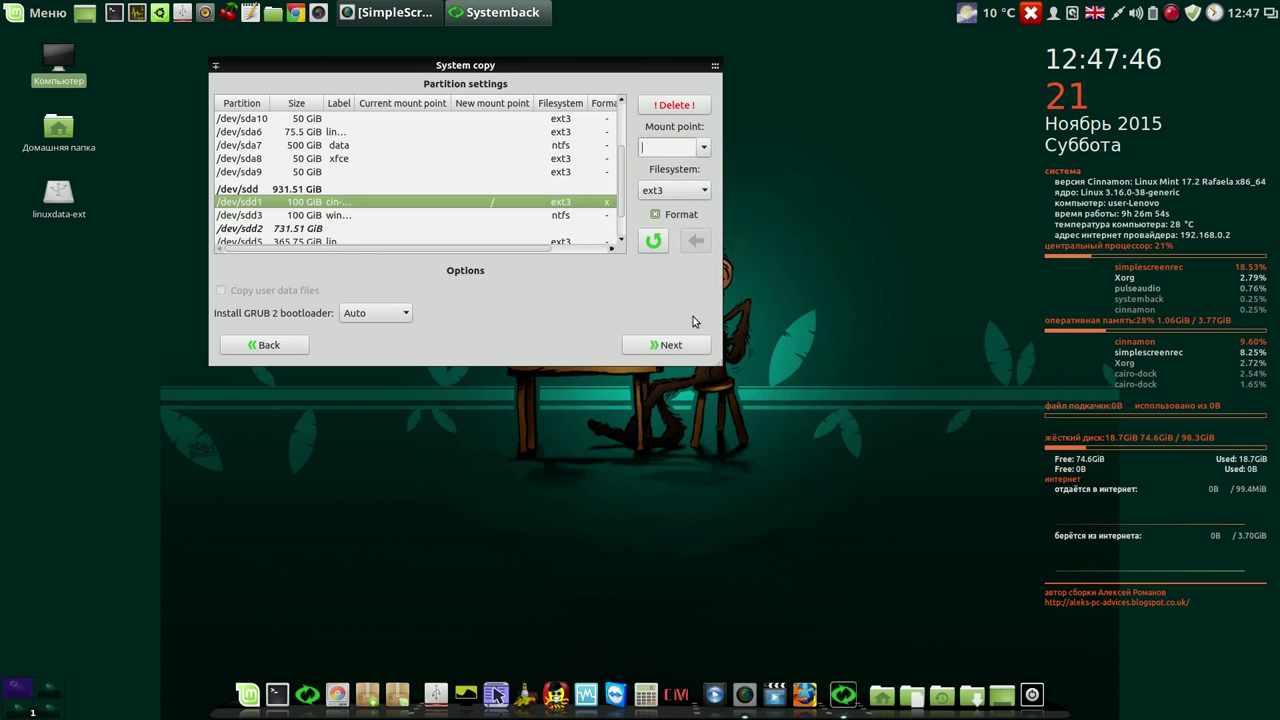
Start copying the system from restore point 2015-11-21,11.58.57 and move the progress window aside.
left_click(675, 347)
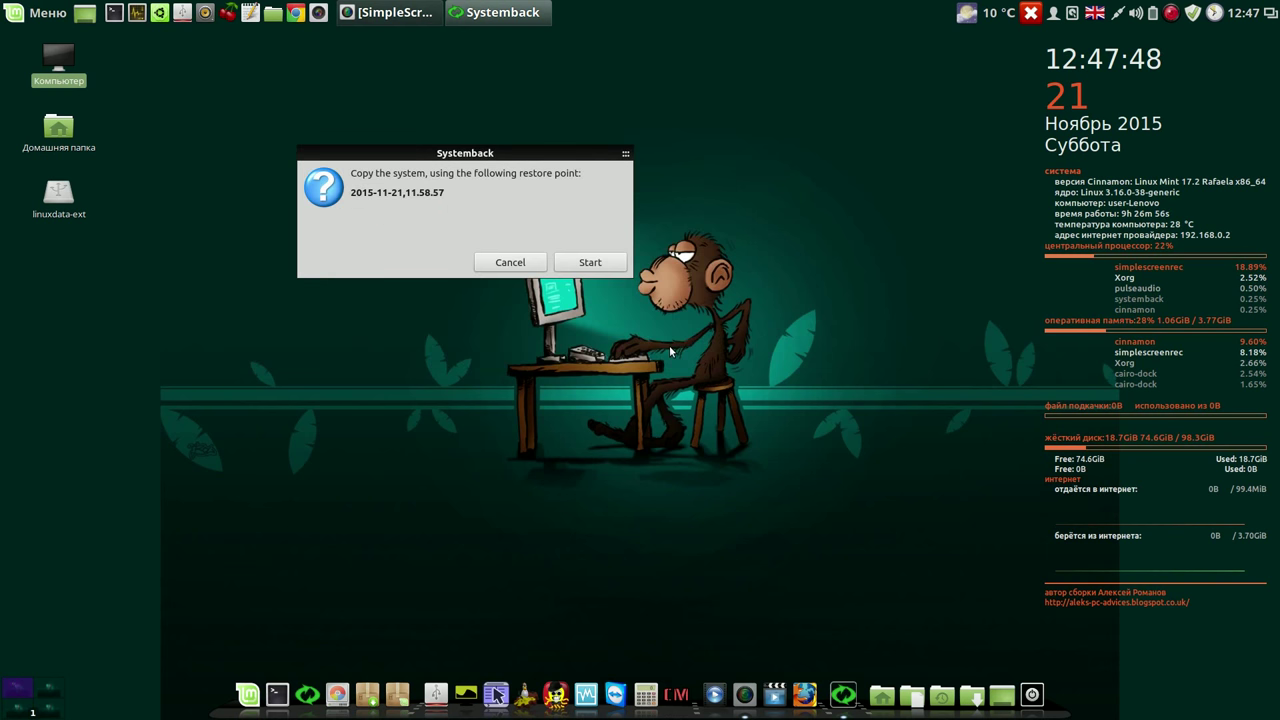
left_click(602, 262)
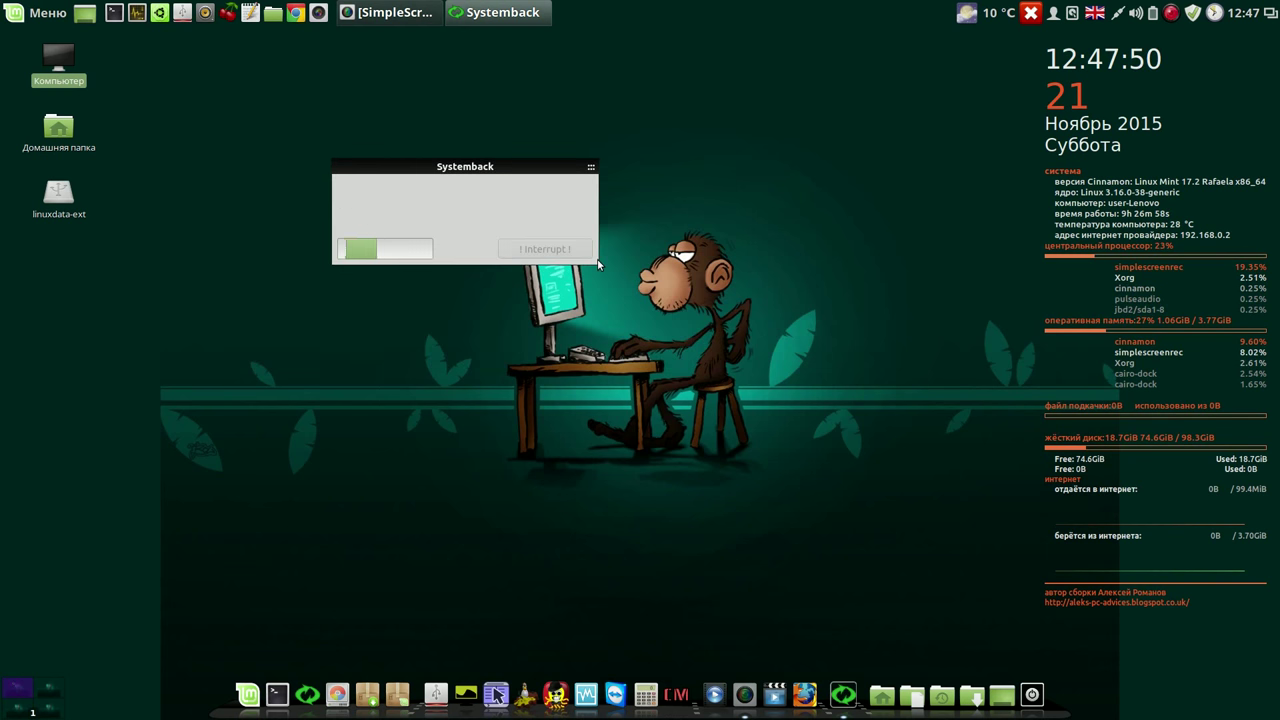
left_click_drag(549, 165, 901, 79)
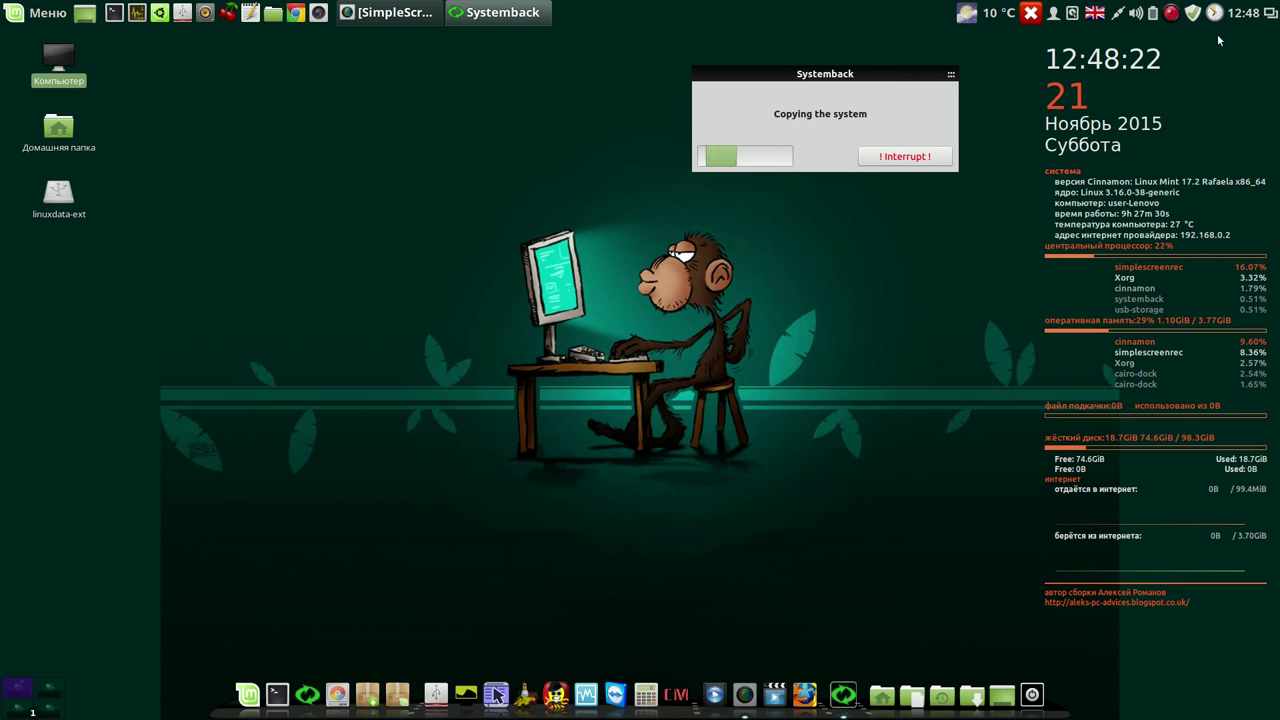
left_click(1179, 14)
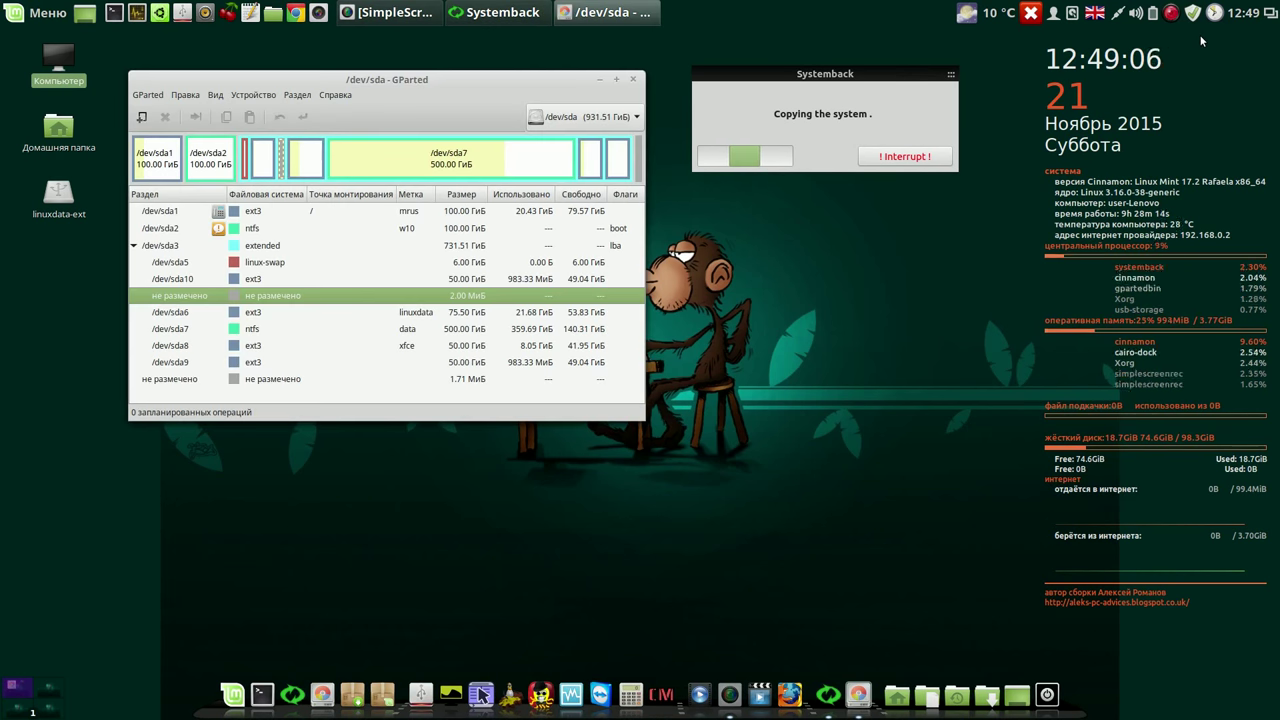
Check the labels of /dev/sda8 and /dev/sdd1 in GParted, and minimize its window with /dev/sda displayed.
left_click(405, 347)
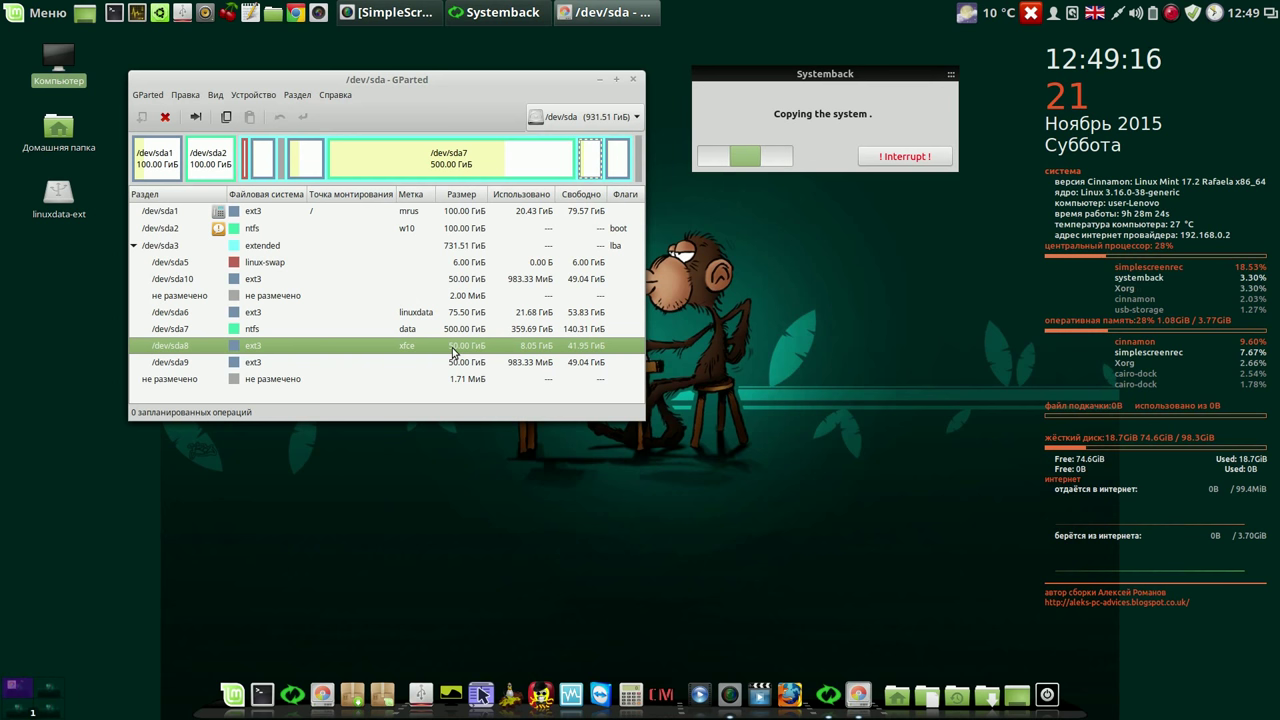
left_click(638, 117)
left_click(612, 133)
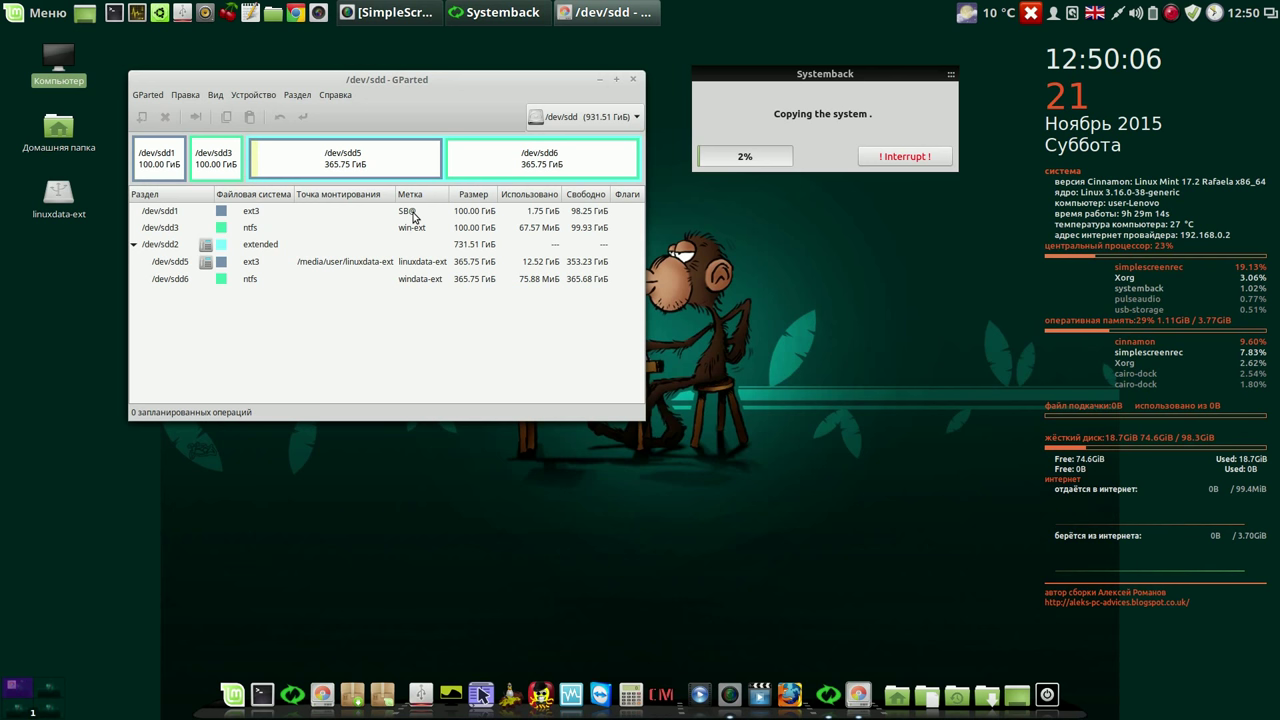
left_click(636, 118)
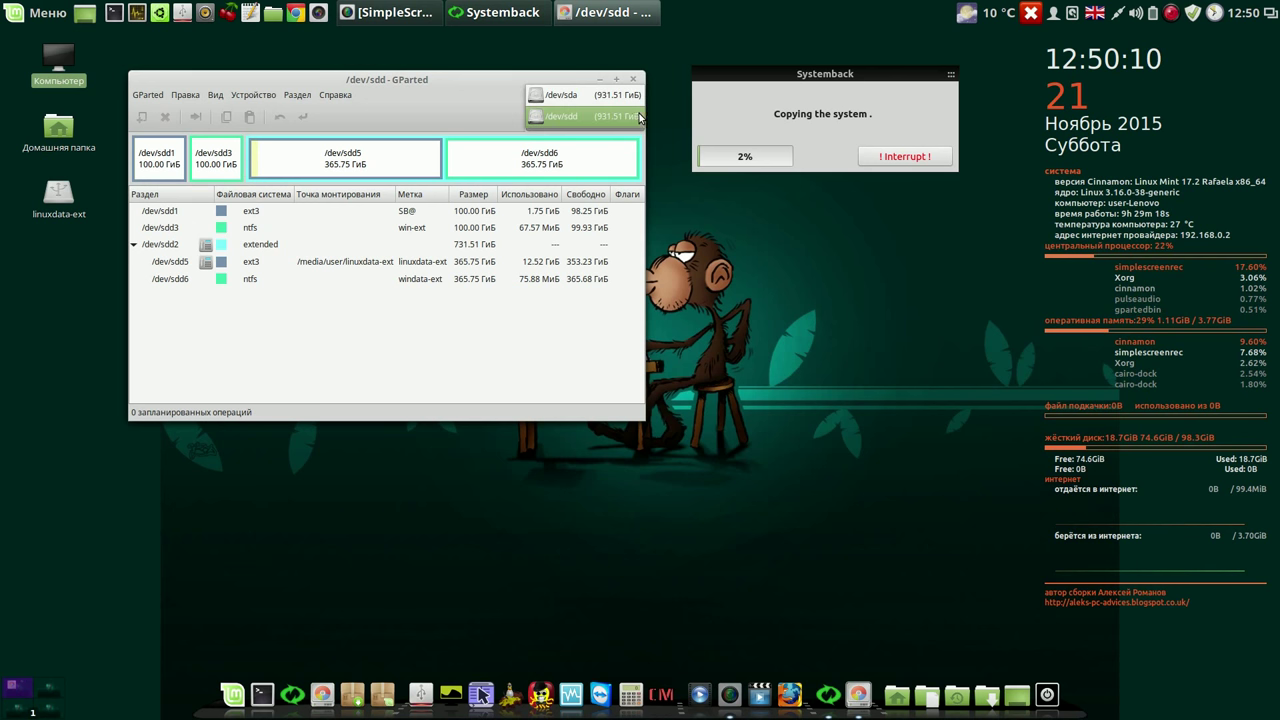
left_click(622, 101)
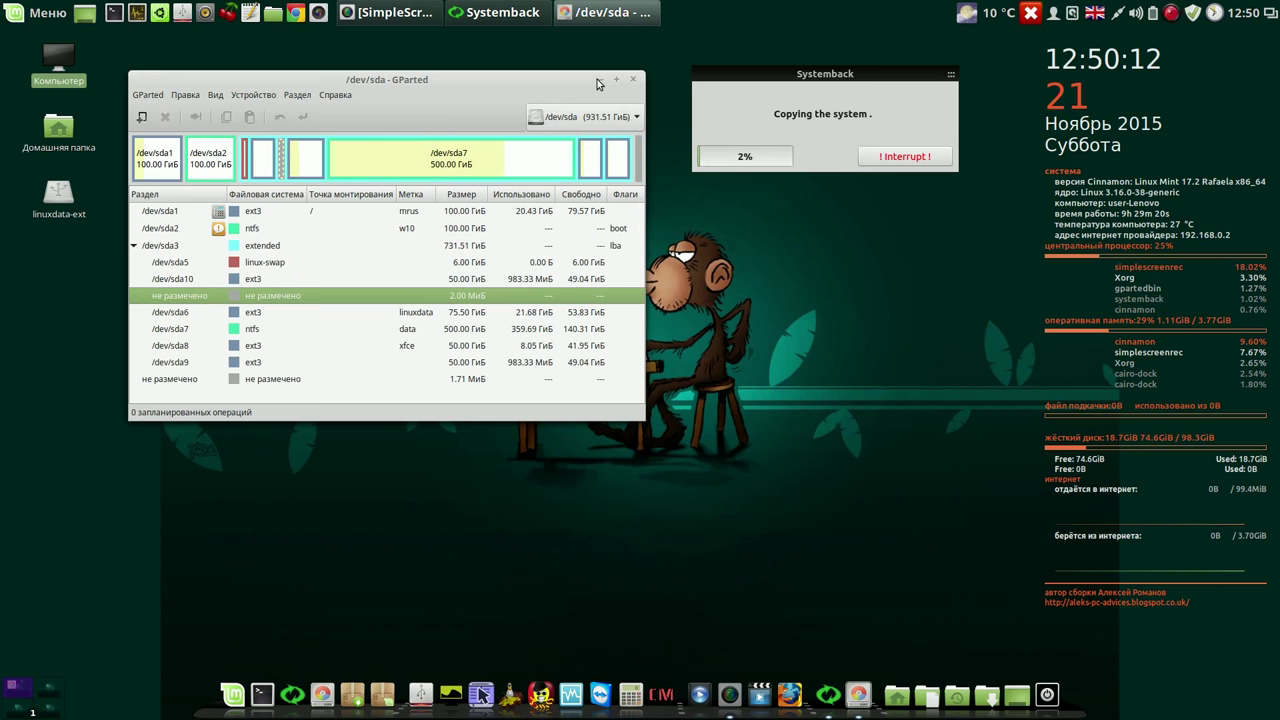
left_click(597, 79)
left_click(1171, 13)
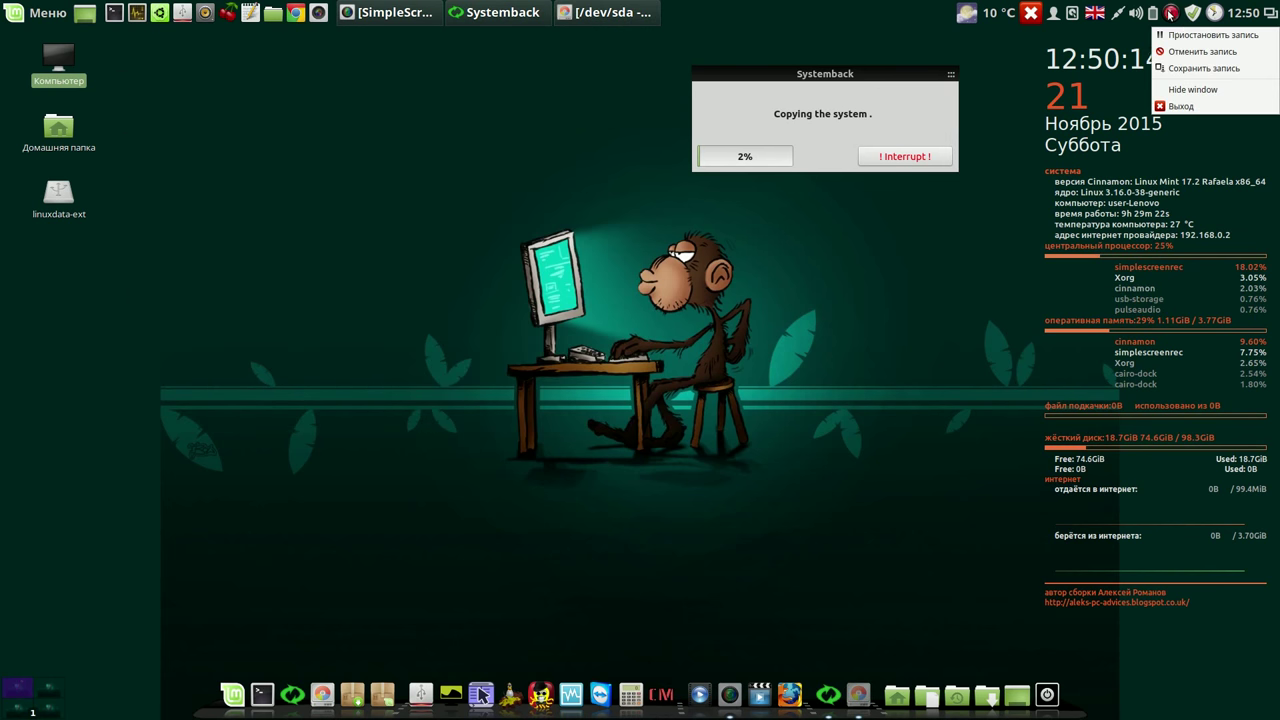
left_click(1176, 37)
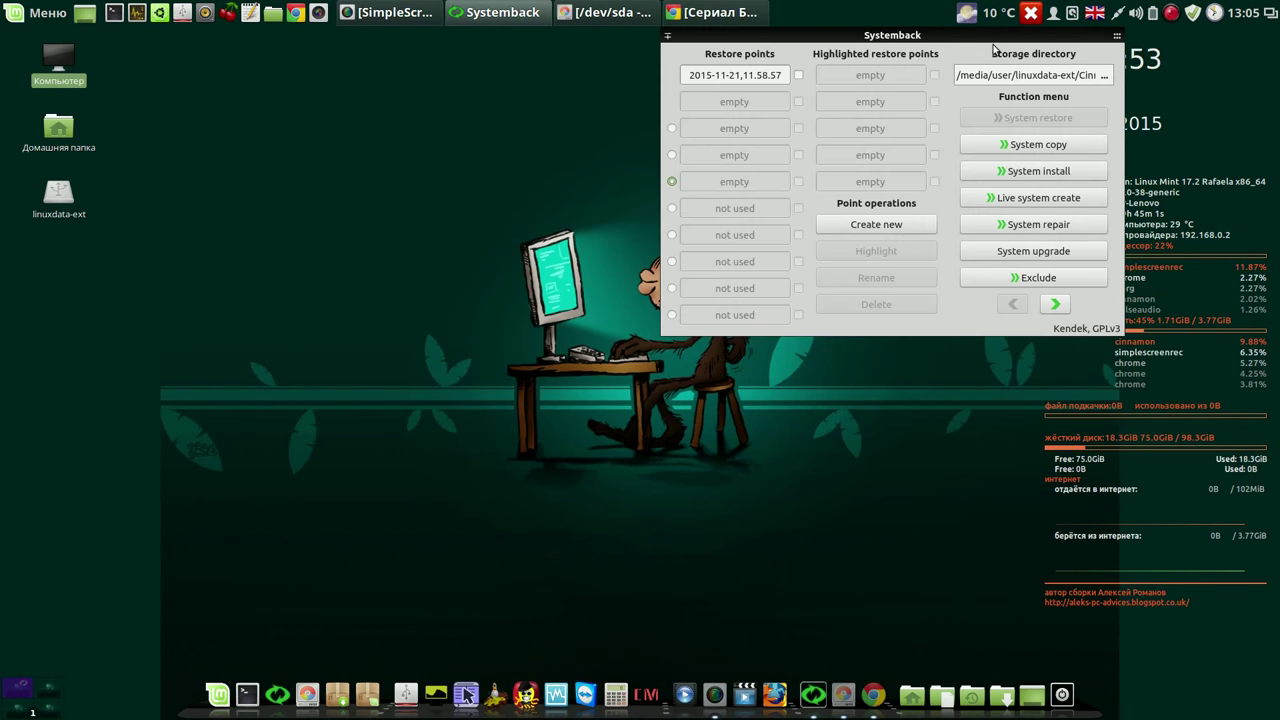
Close Systemback and bring the minimized GParted window back up.
left_click_drag(995, 50, 868, 63)
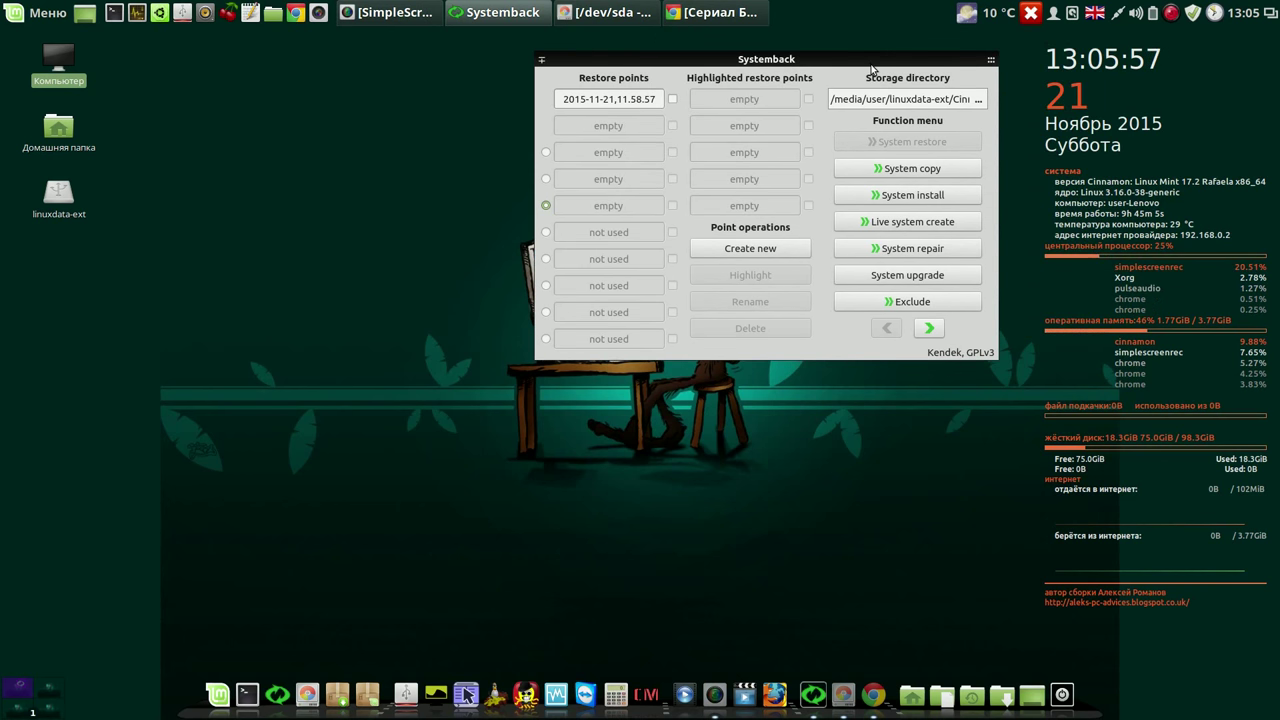
left_click(993, 64)
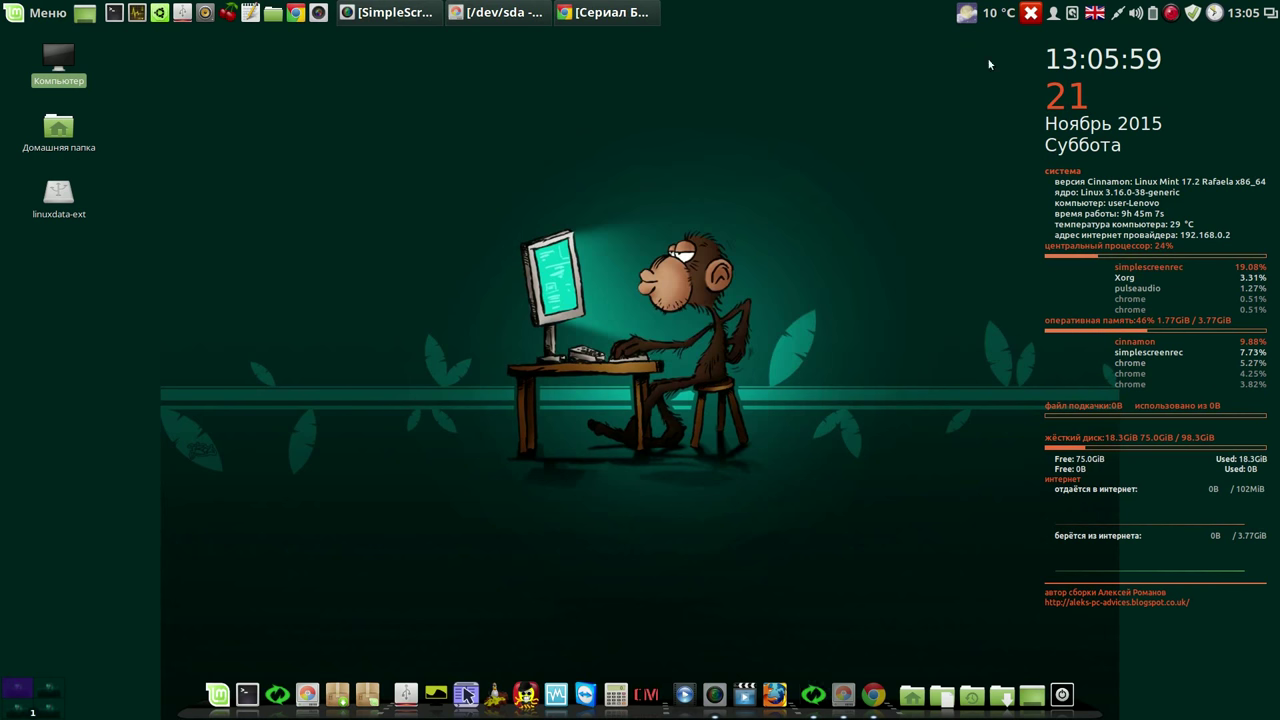
left_click(510, 13)
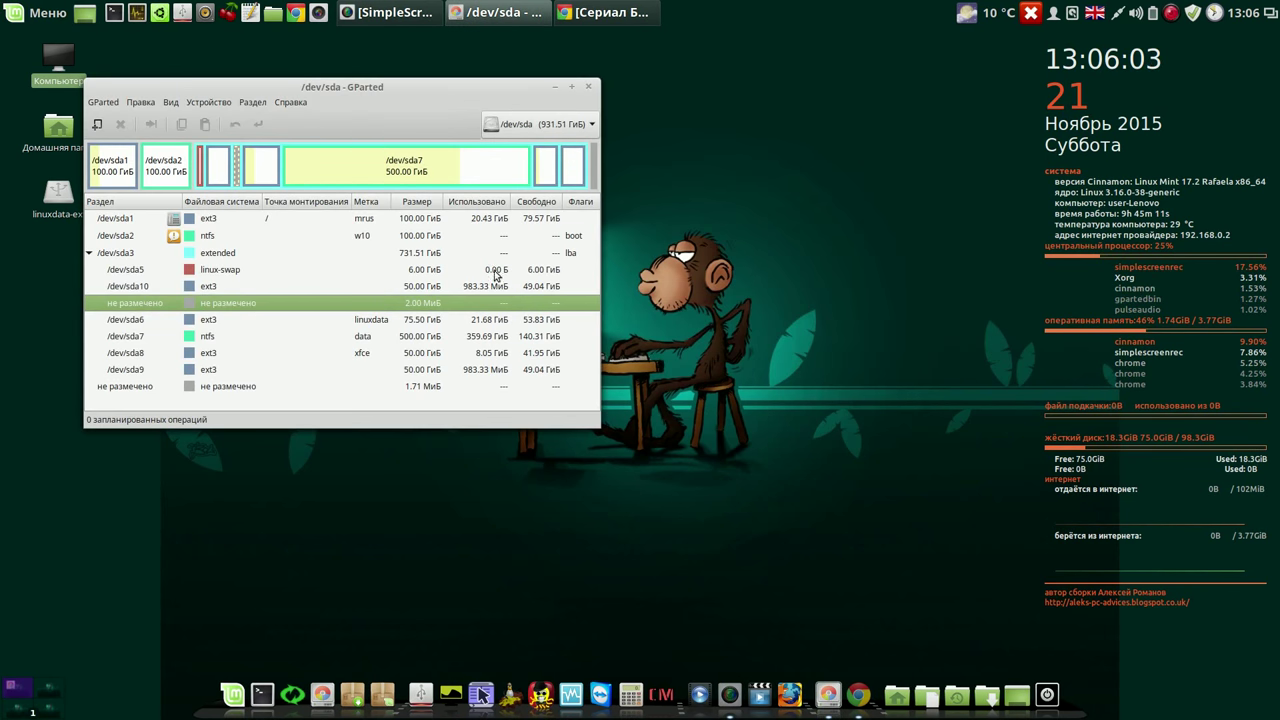
Show disk /dev/sdd in GParted, rescan the devices, and check the used space of /dev/sdd1.
left_click(586, 127)
left_click(562, 147)
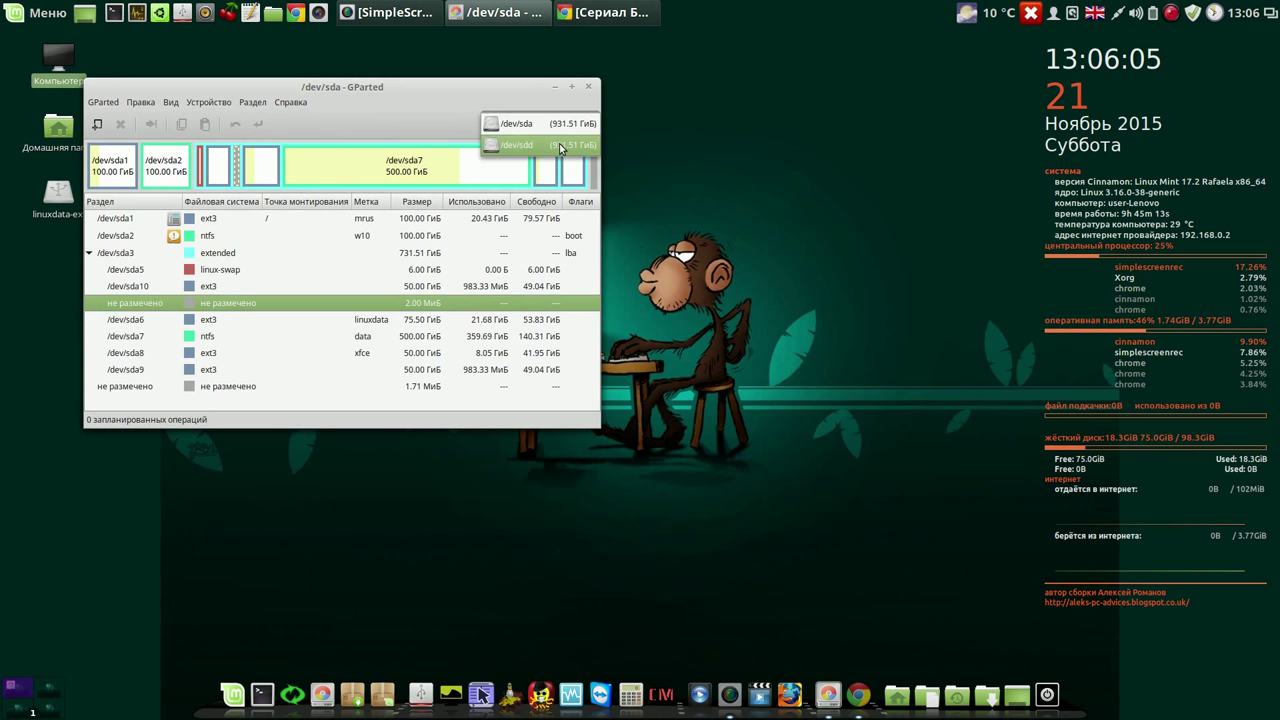
left_click(499, 219)
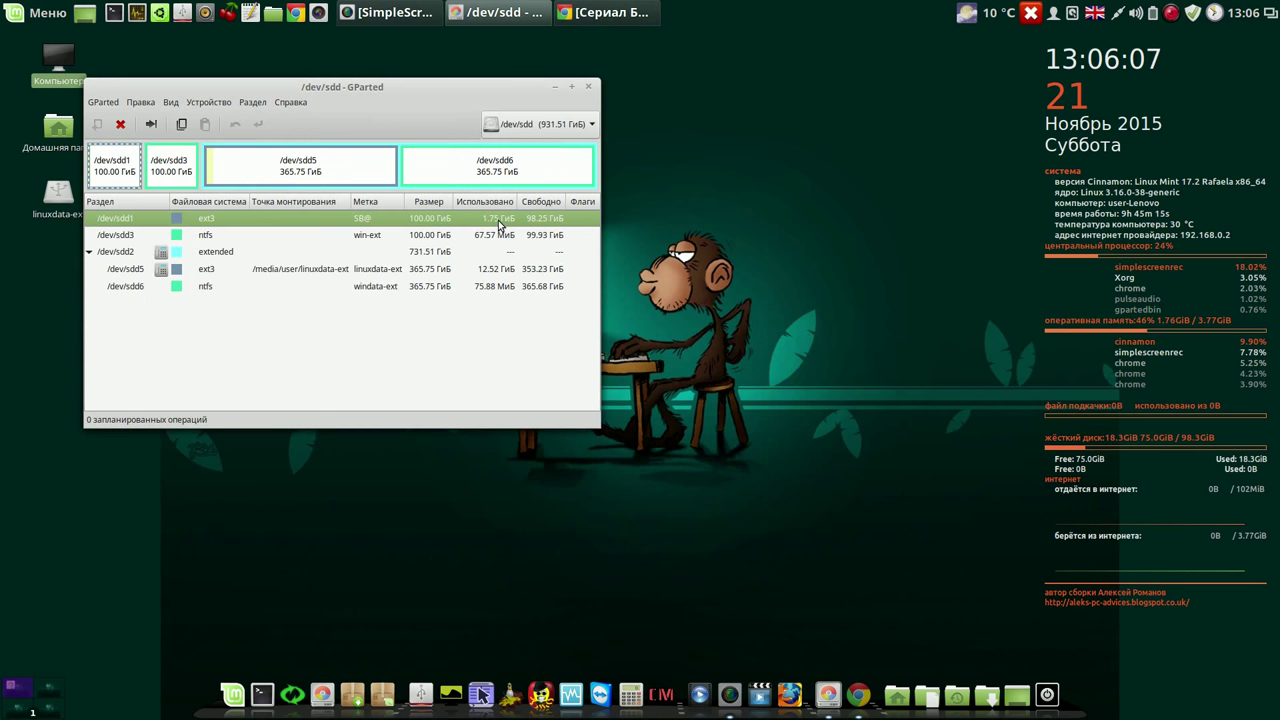
left_click(104, 103)
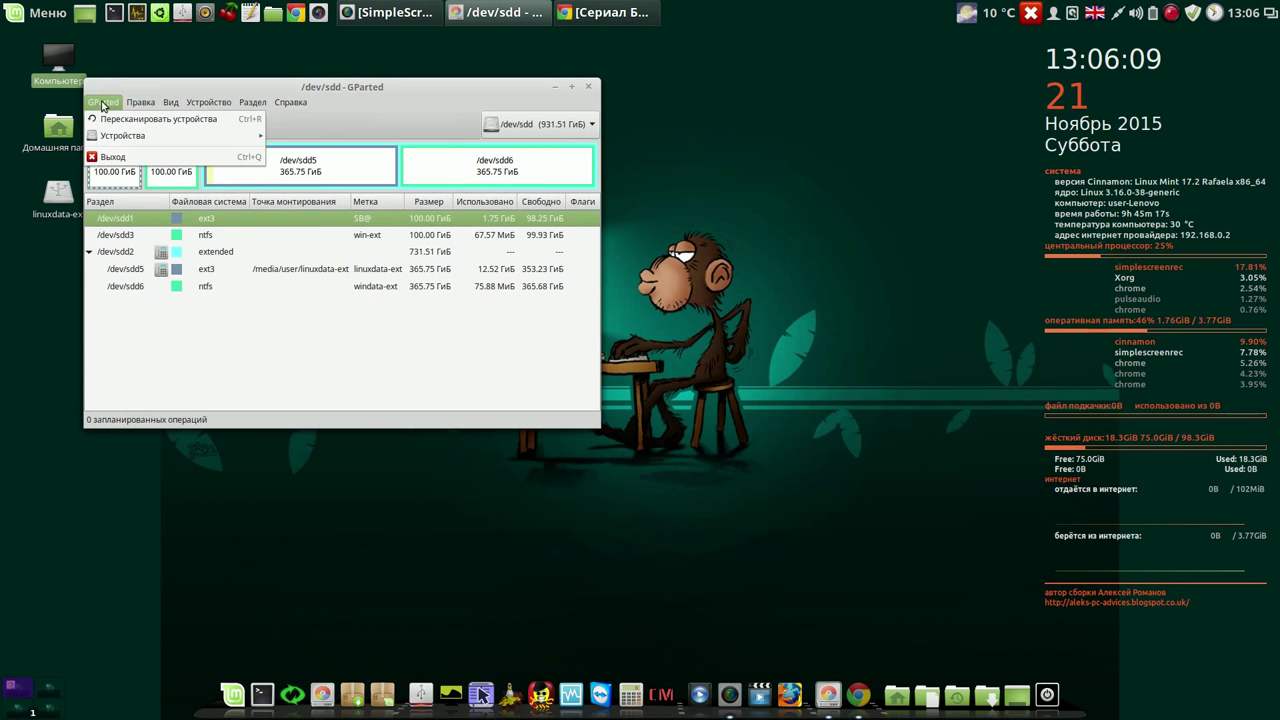
left_click(112, 121)
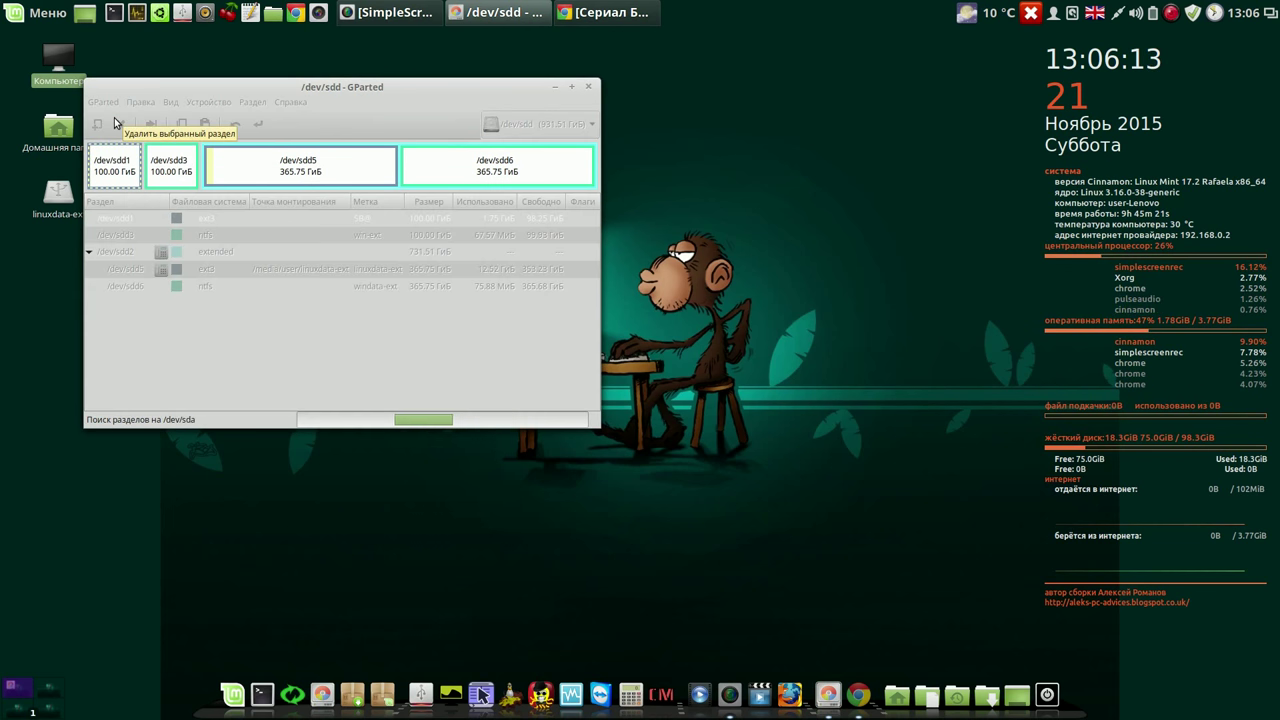
left_click_drag(432, 92, 552, 83)
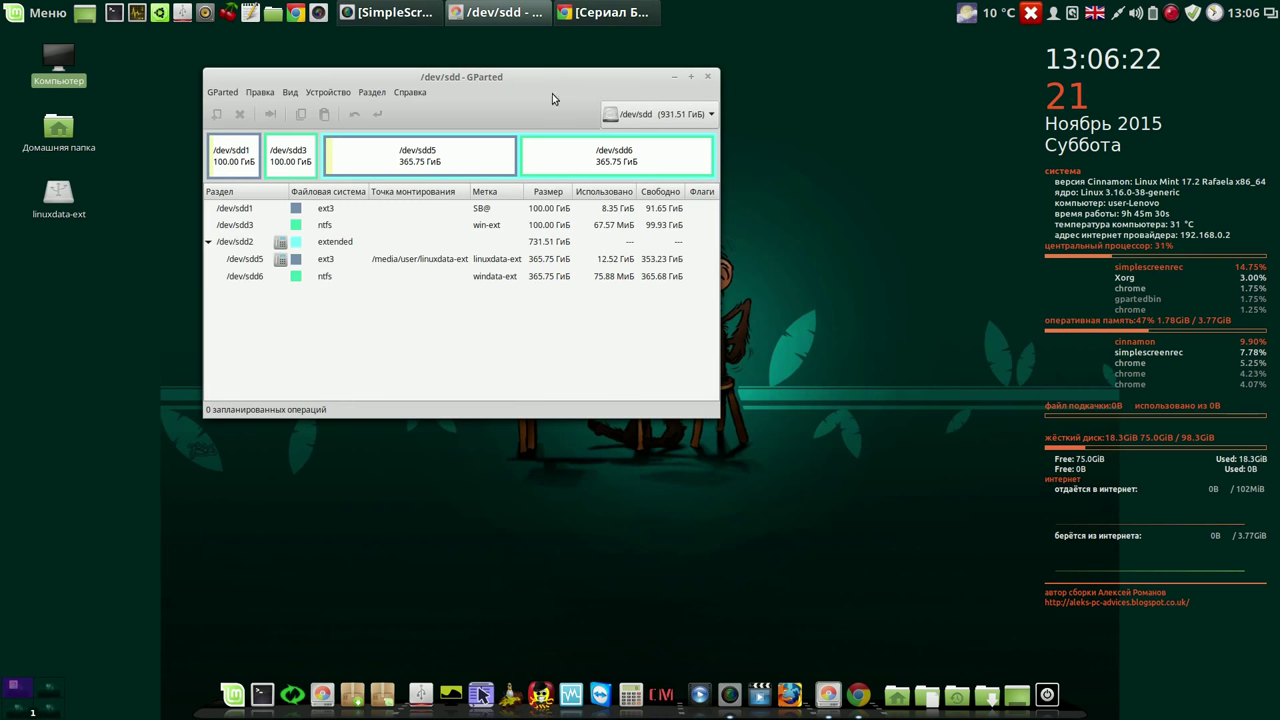
left_click(614, 210)
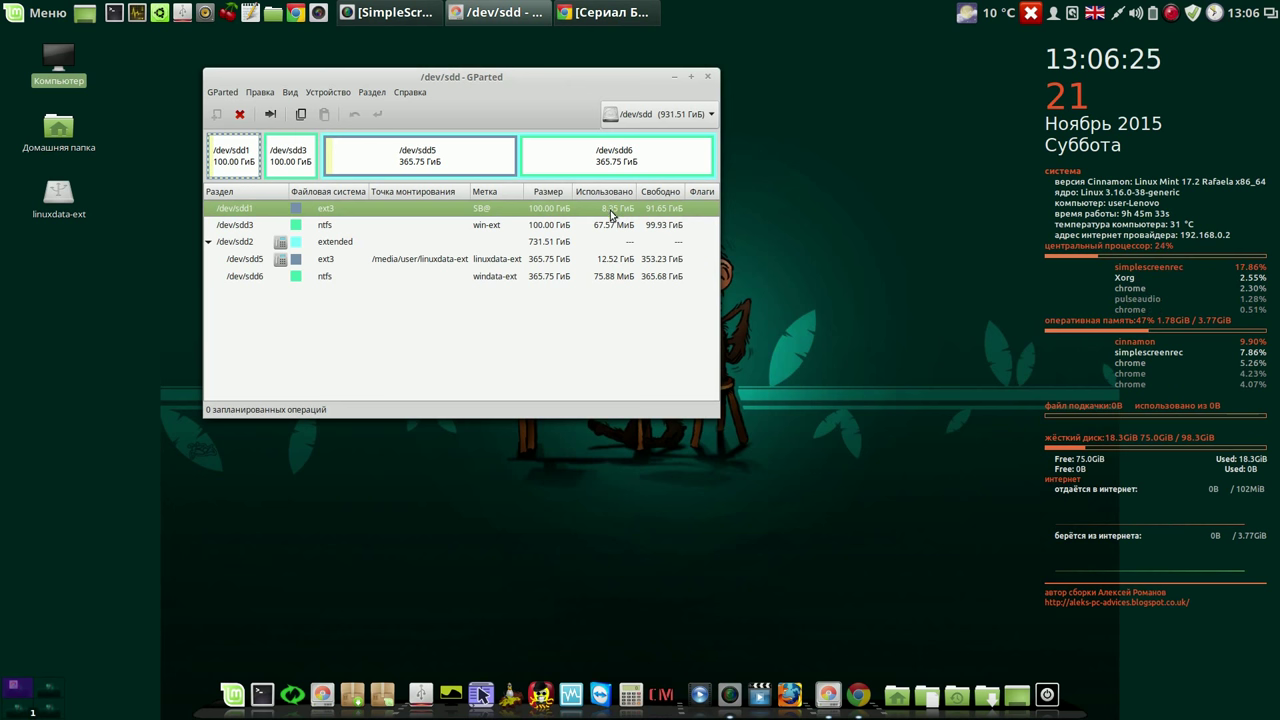
Set the label of partition /dev/sdd1 to cin-ext and apply the pending operation.
right_click(465, 211)
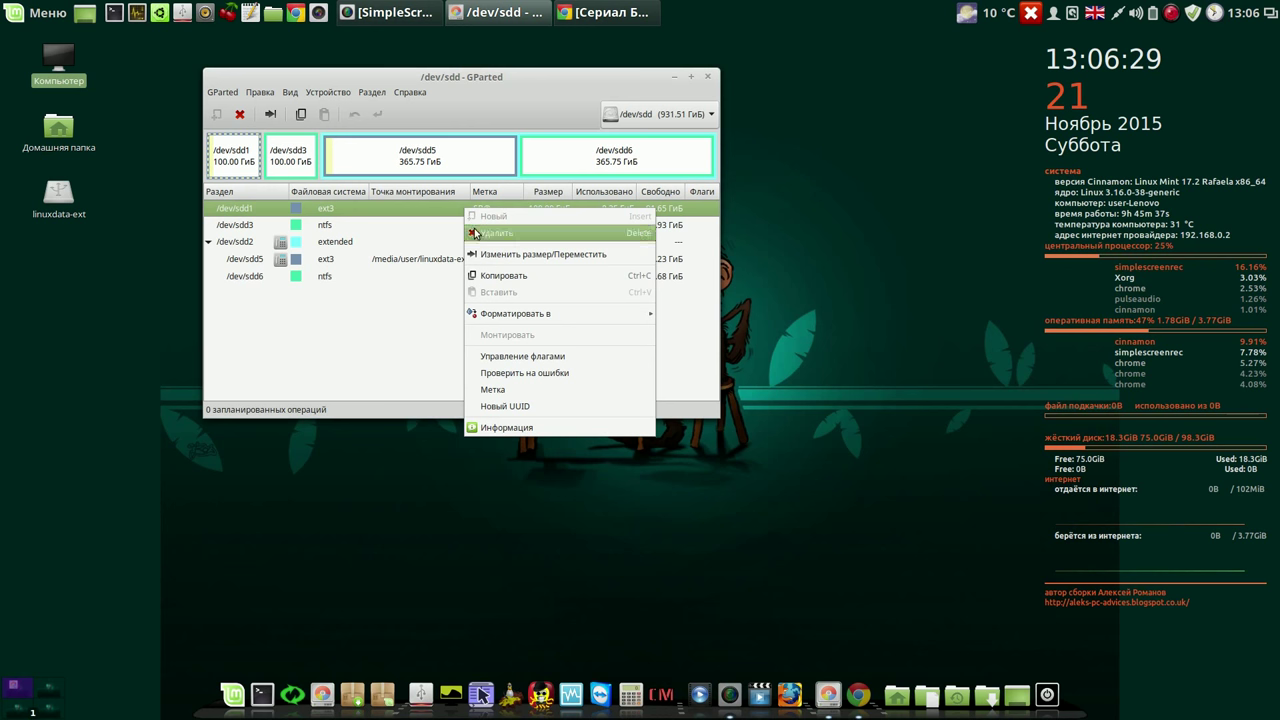
left_click(494, 390)
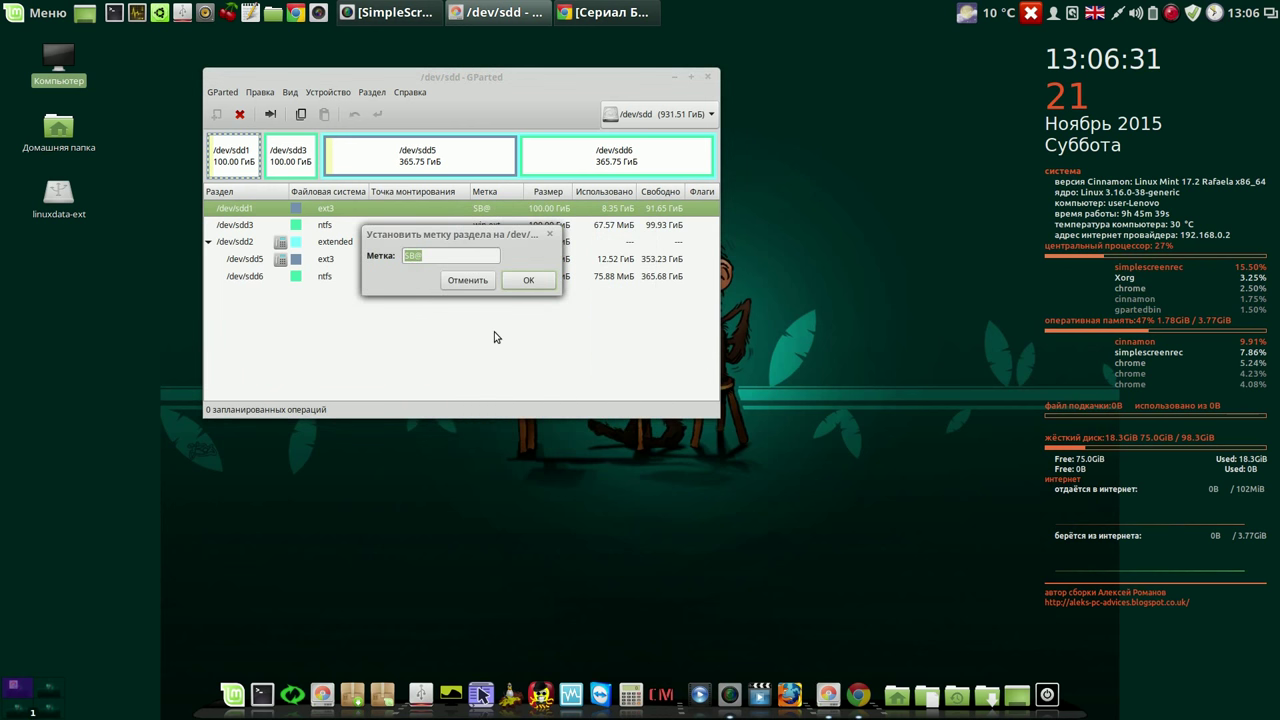
type("cln-")
type("ext")
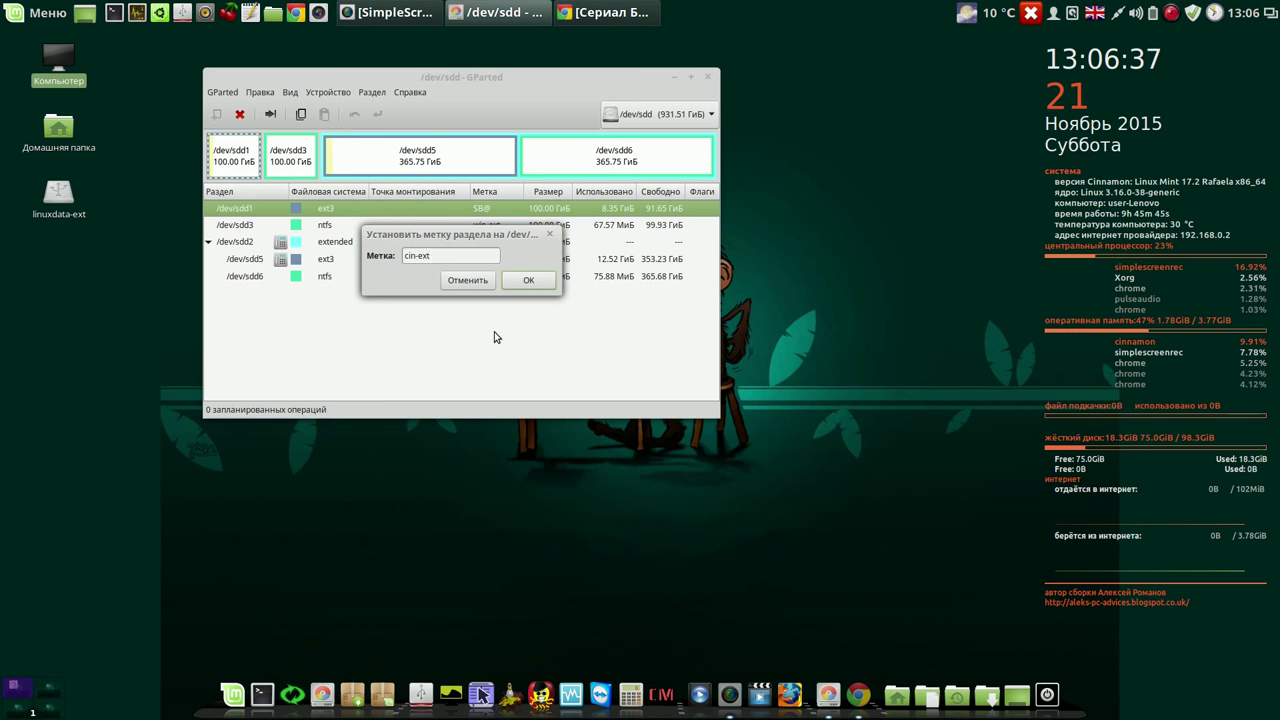
left_click(533, 284)
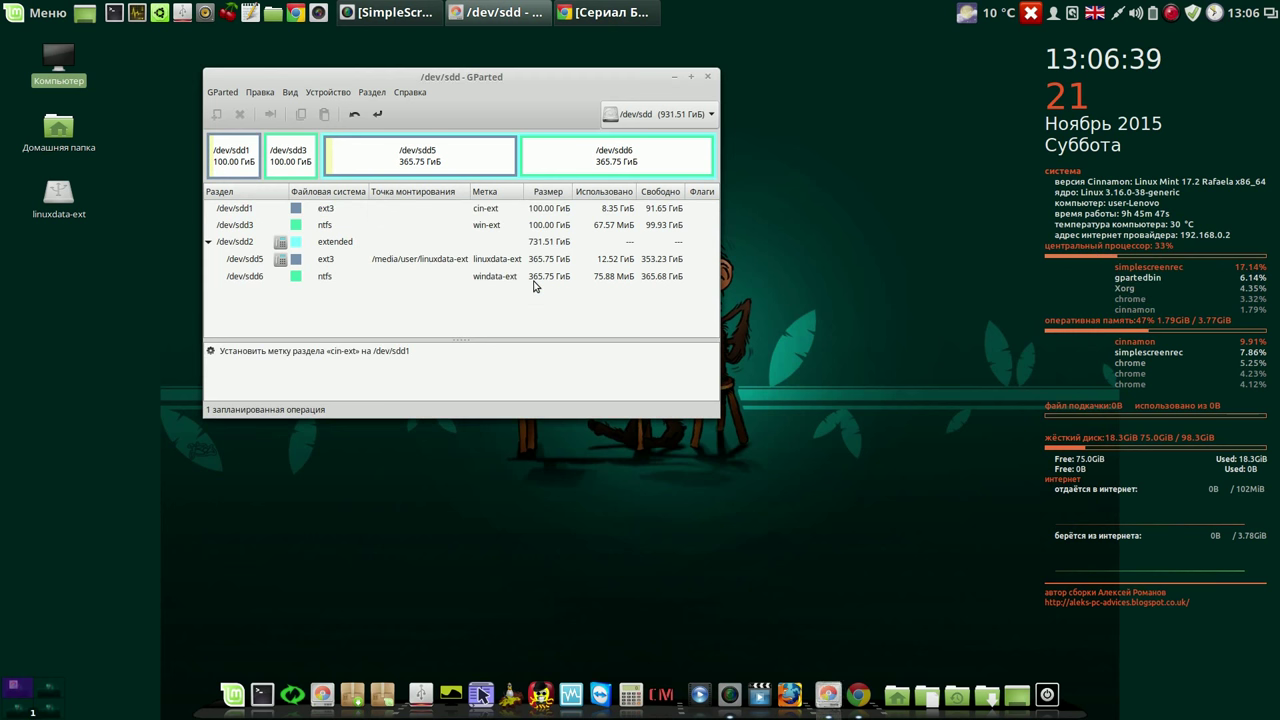
left_click(376, 114)
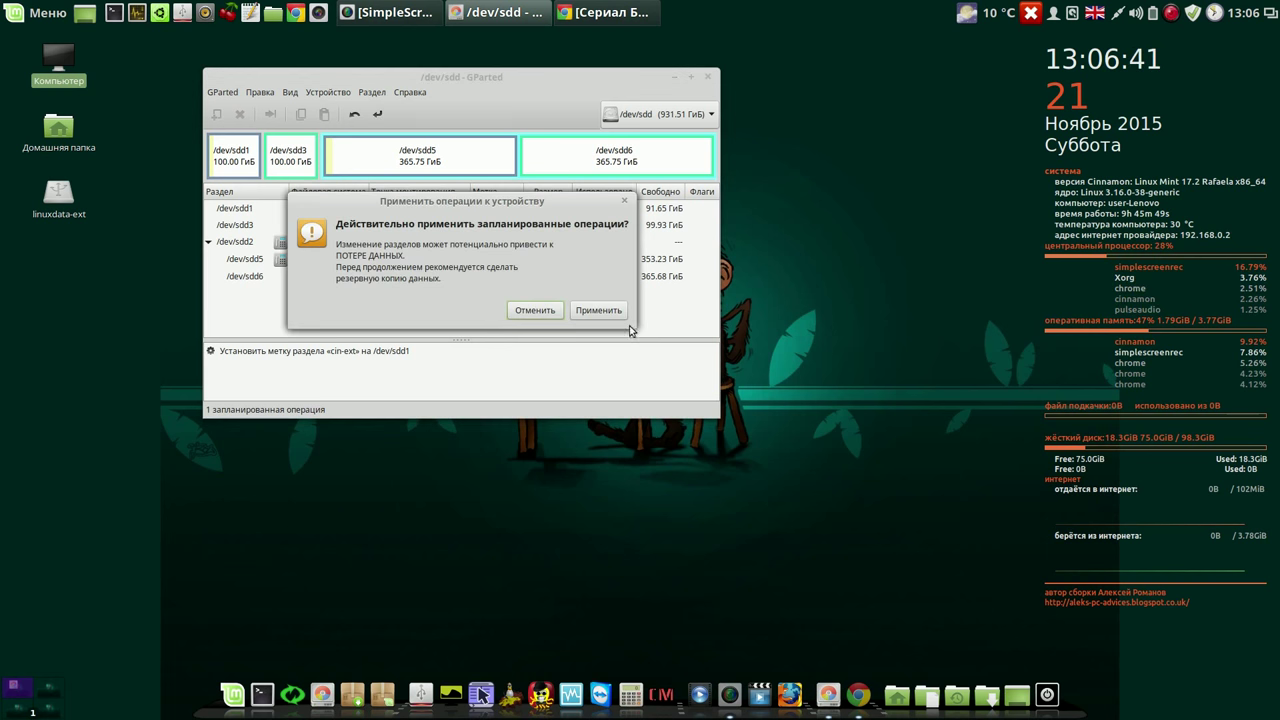
left_click(597, 312)
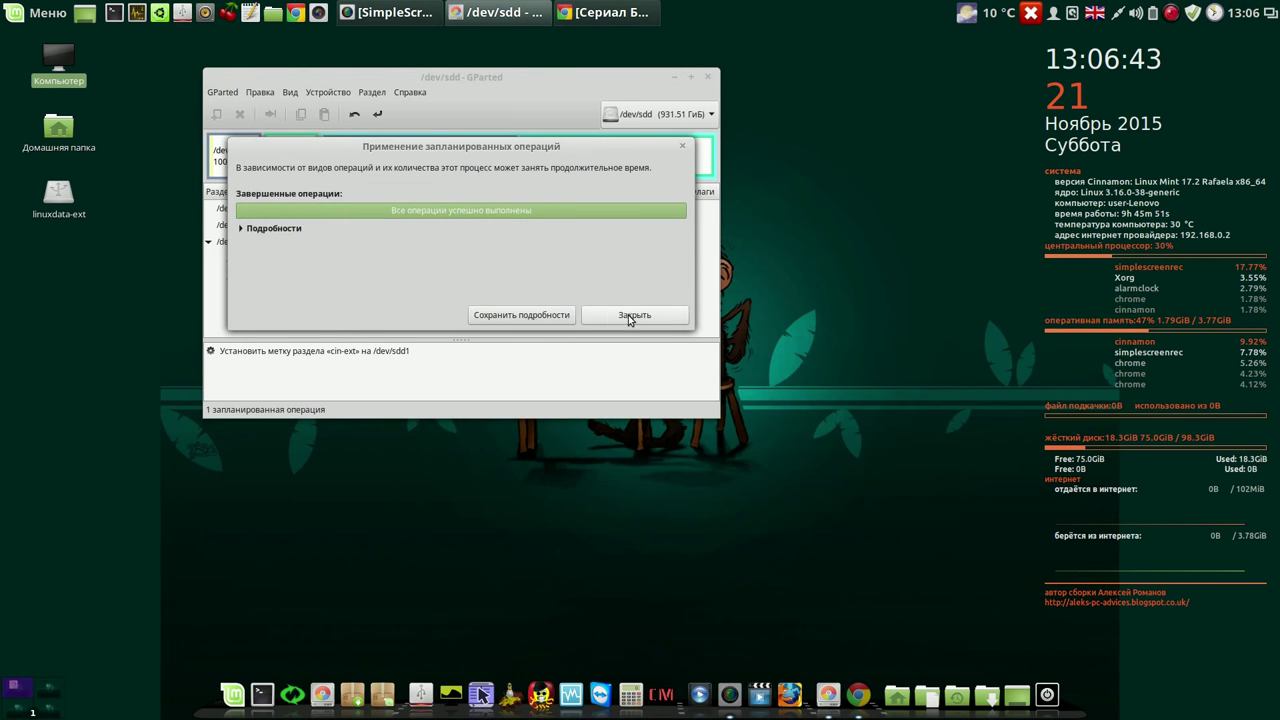
left_click(628, 315)
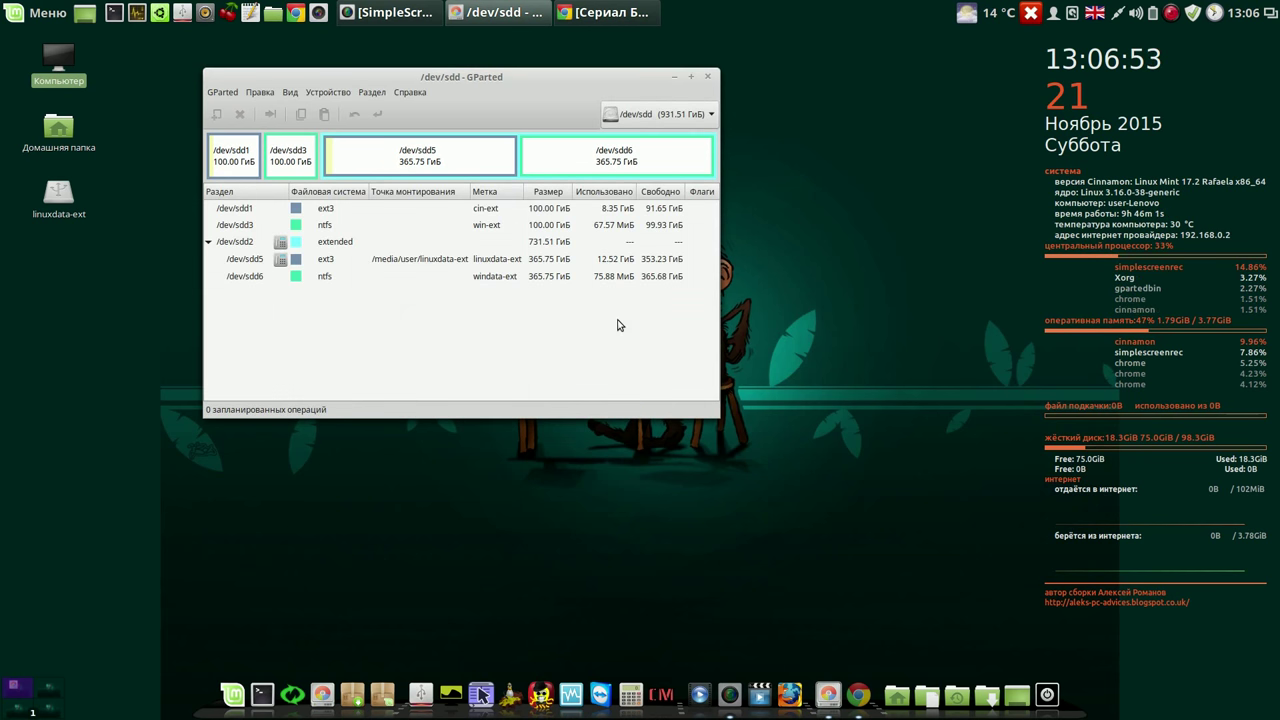
Show disk /dev/sda, check the labels of /dev/sda1 and /dev/sda8, and close GParted.
left_click(712, 115)
left_click(703, 97)
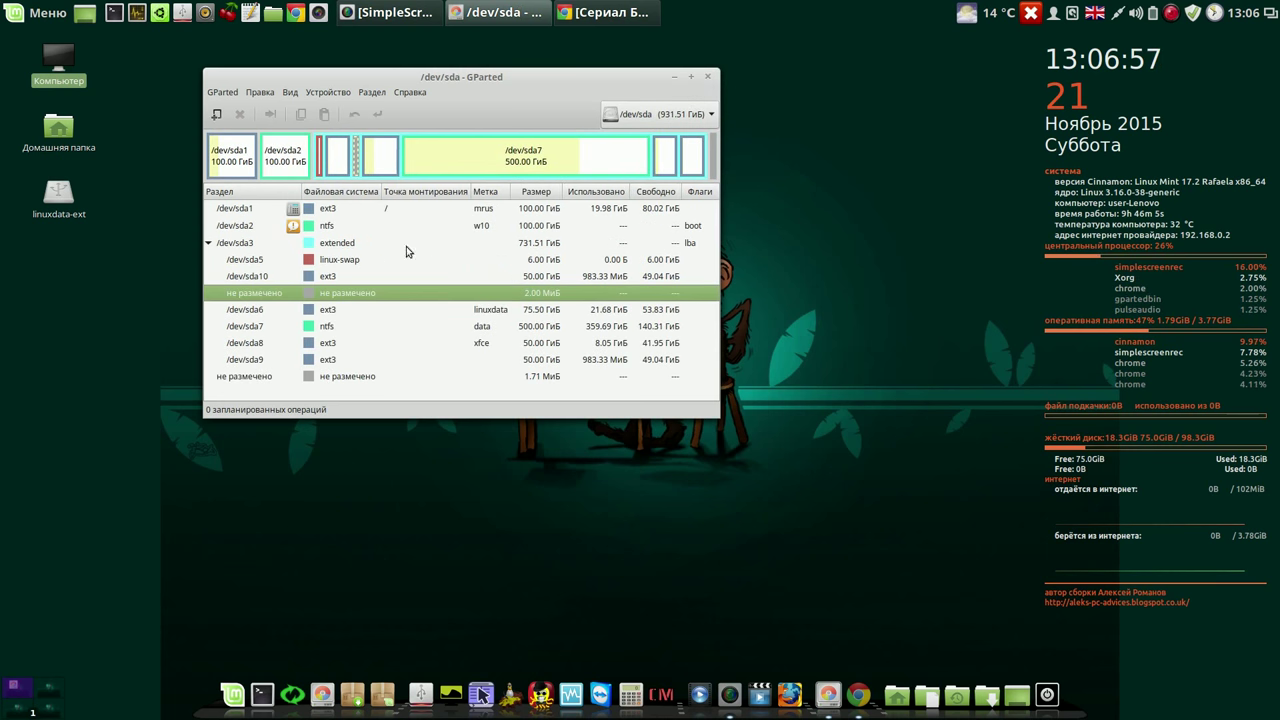
left_click(341, 228)
left_click(366, 210)
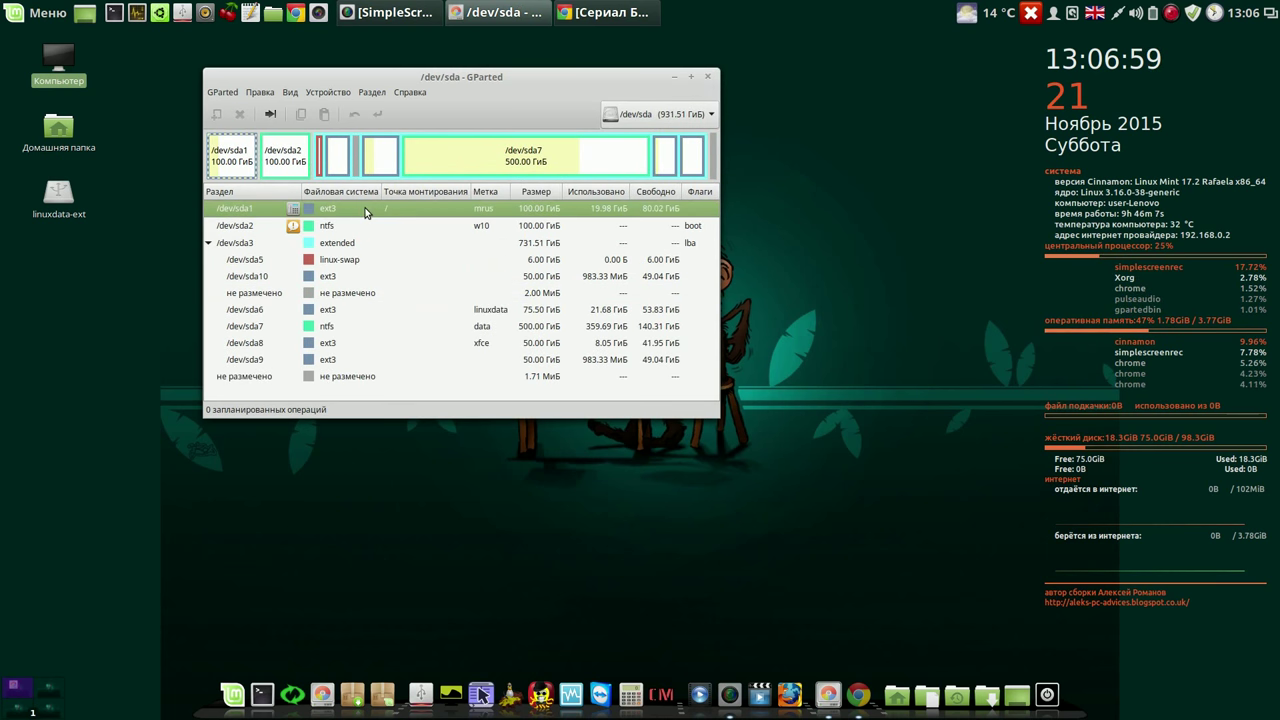
left_click(428, 340)
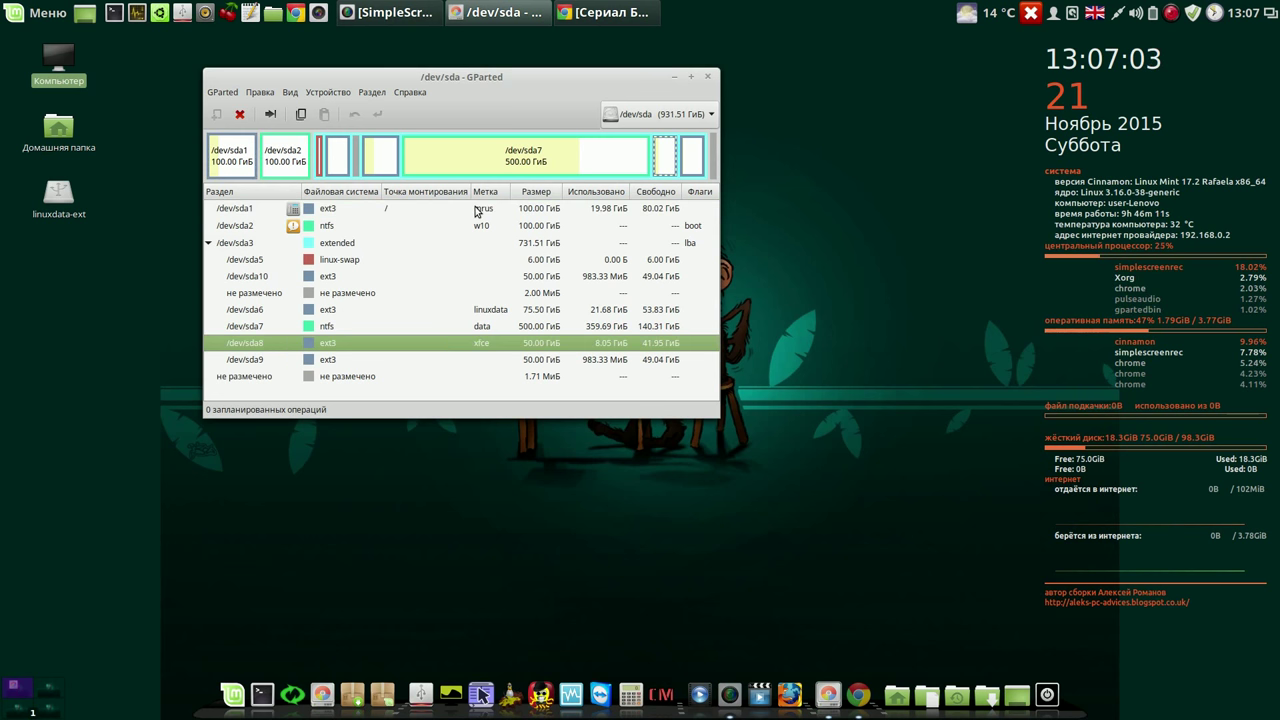
left_click(708, 76)
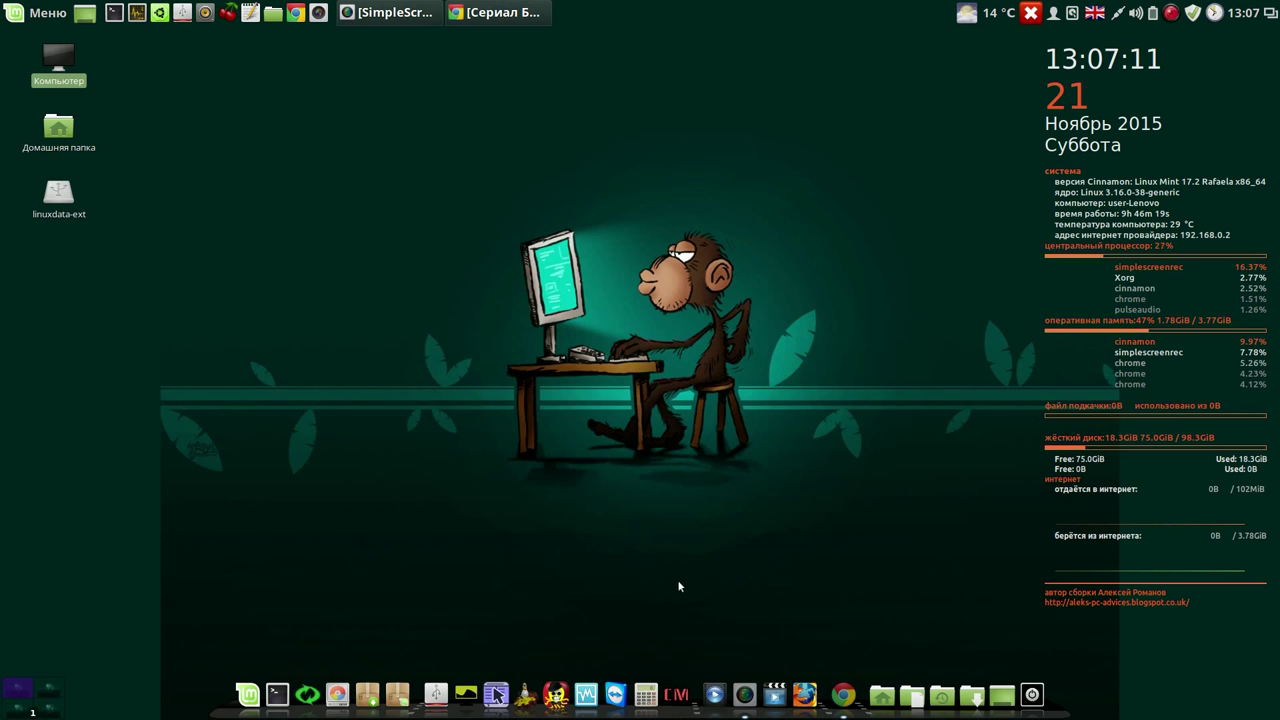
Launch Super Boot Manager, entering the root password, and open its Burg Manager.
left_click(557, 698)
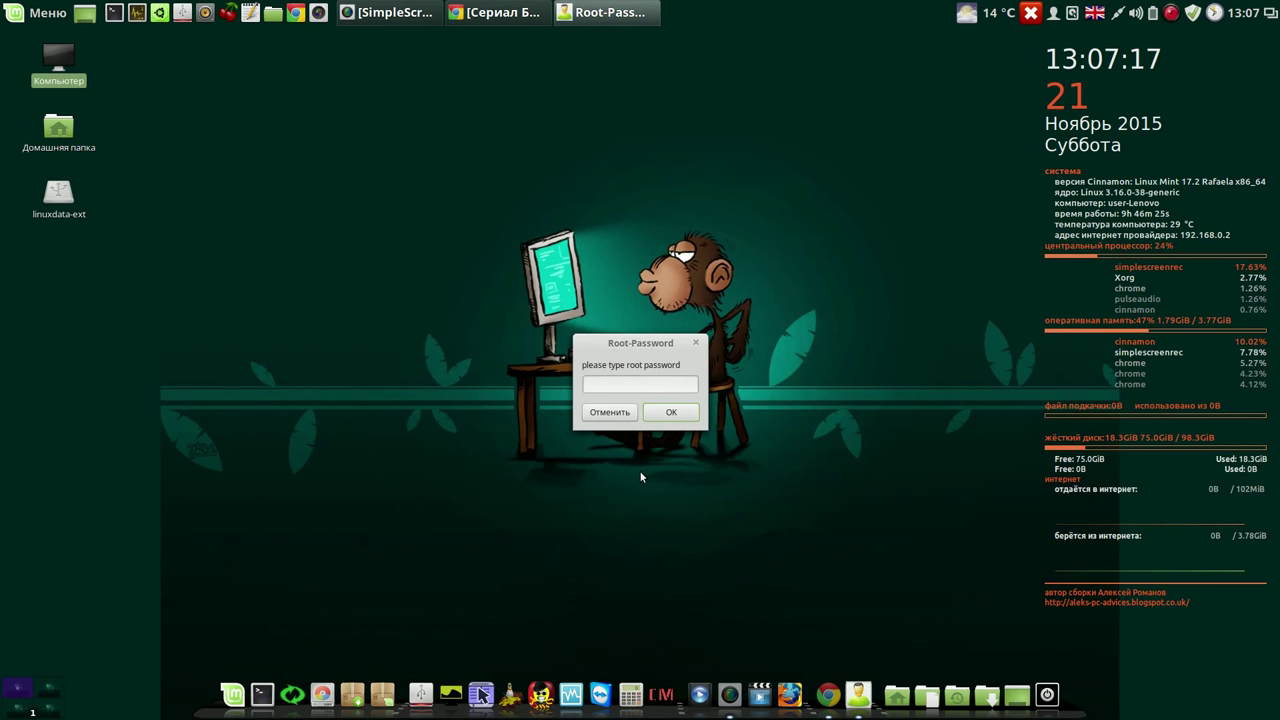
type("***")
left_click(676, 411)
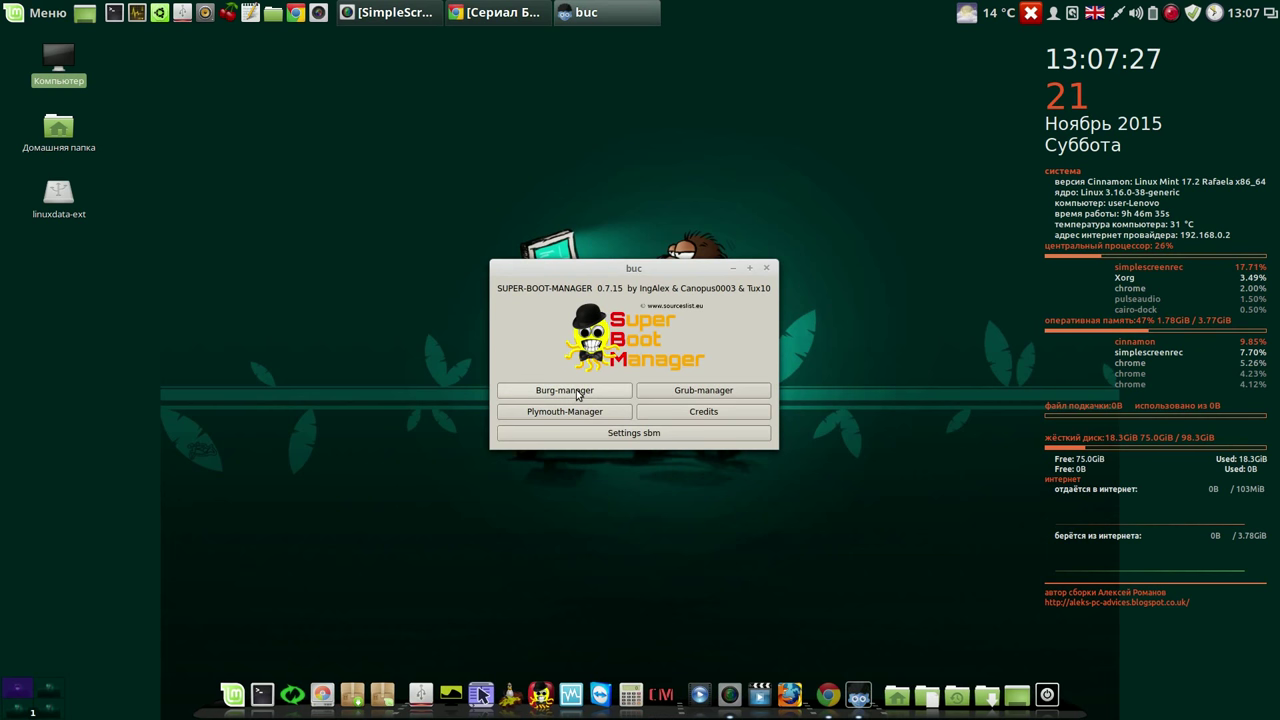
left_click(577, 391)
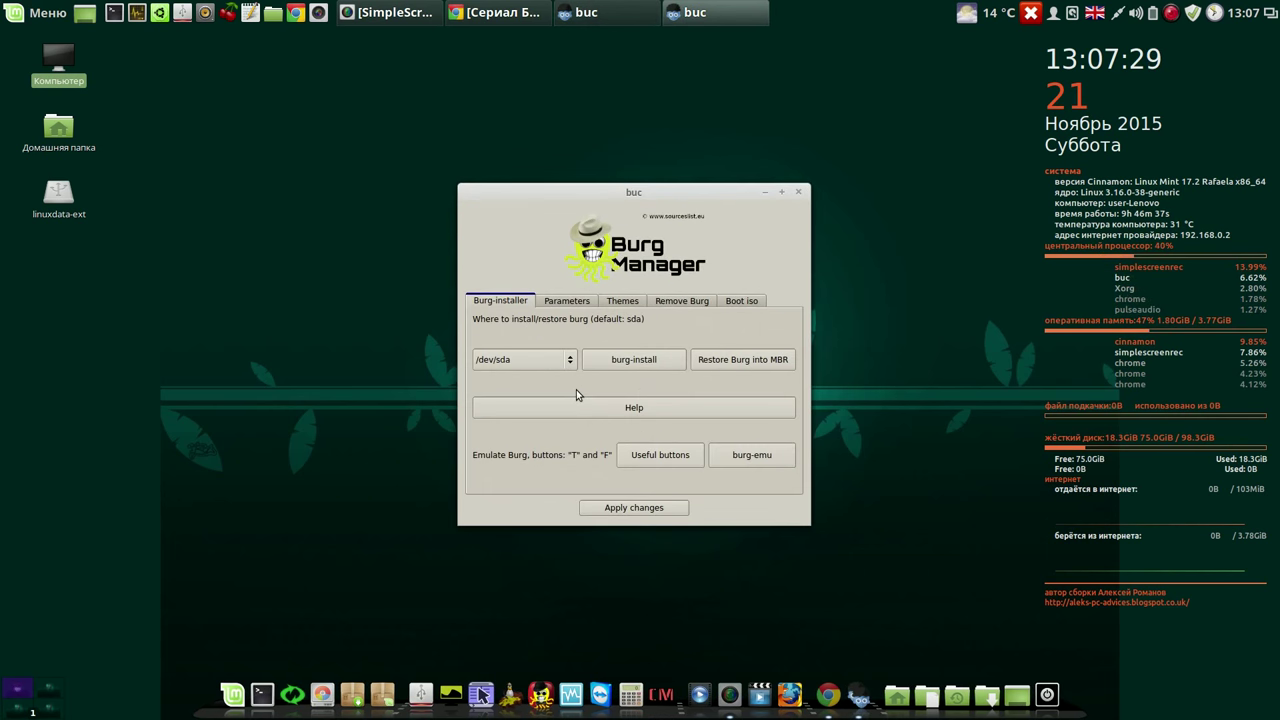
Start installing BURG on /dev/sda and arrange the installer and manager windows so they do not overlap.
left_click(646, 359)
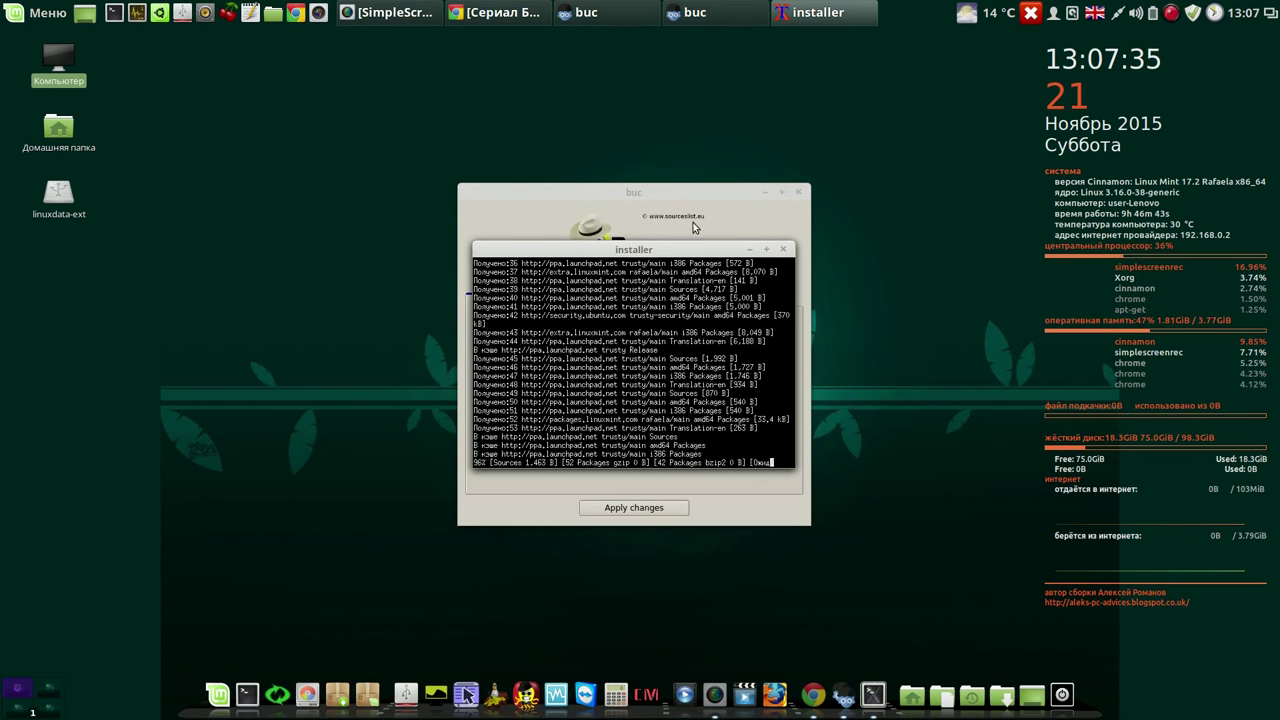
left_click_drag(687, 248, 431, 89)
left_click_drag(713, 186, 926, 45)
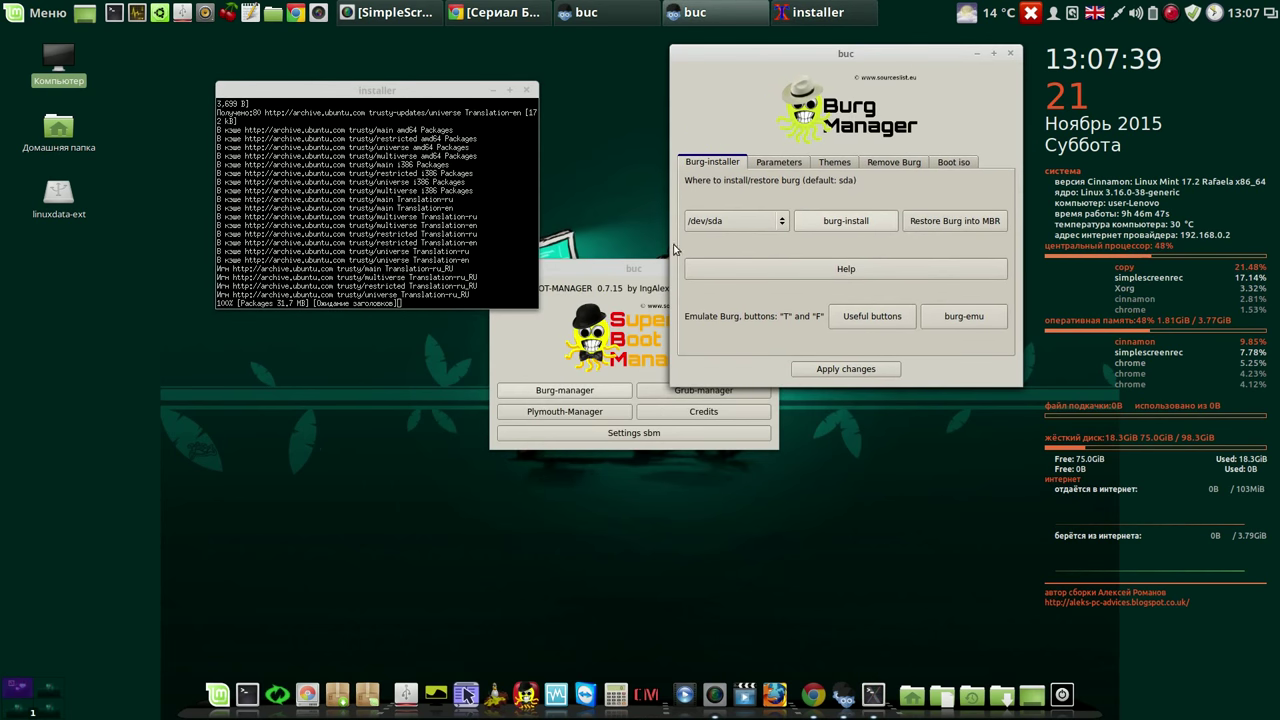
left_click_drag(628, 269, 173, 372)
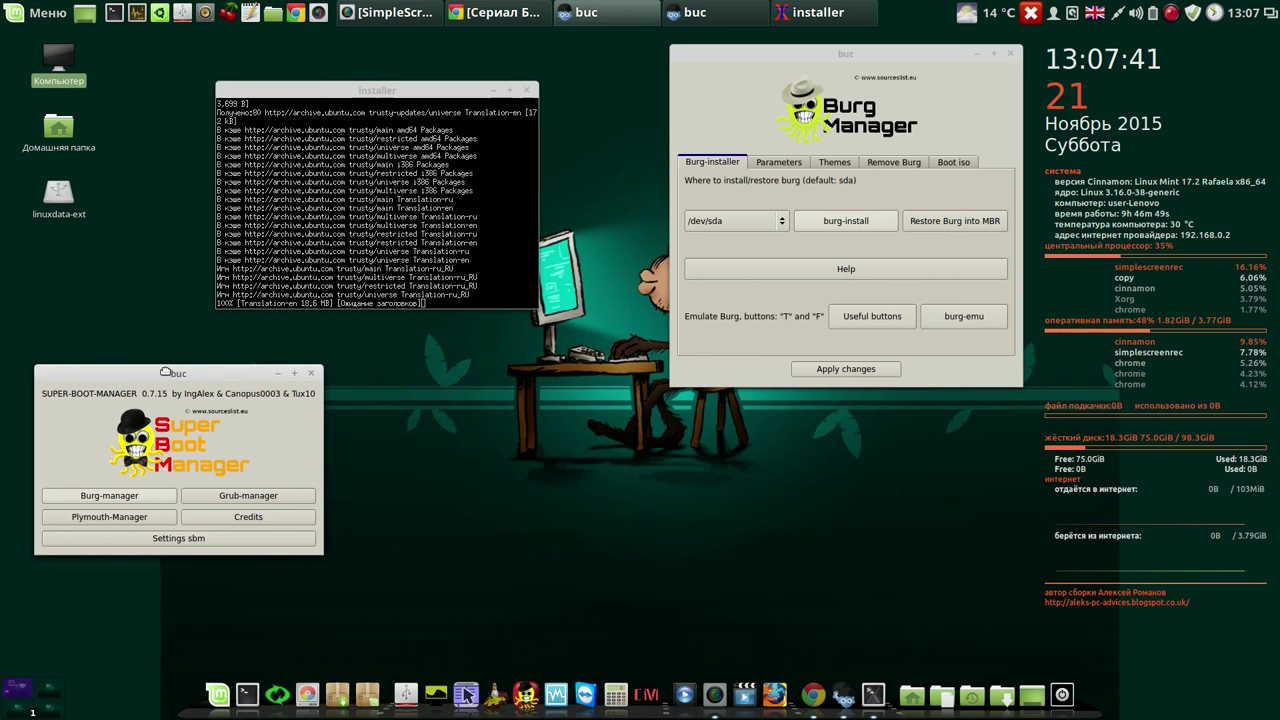
left_click_drag(915, 49, 918, 328)
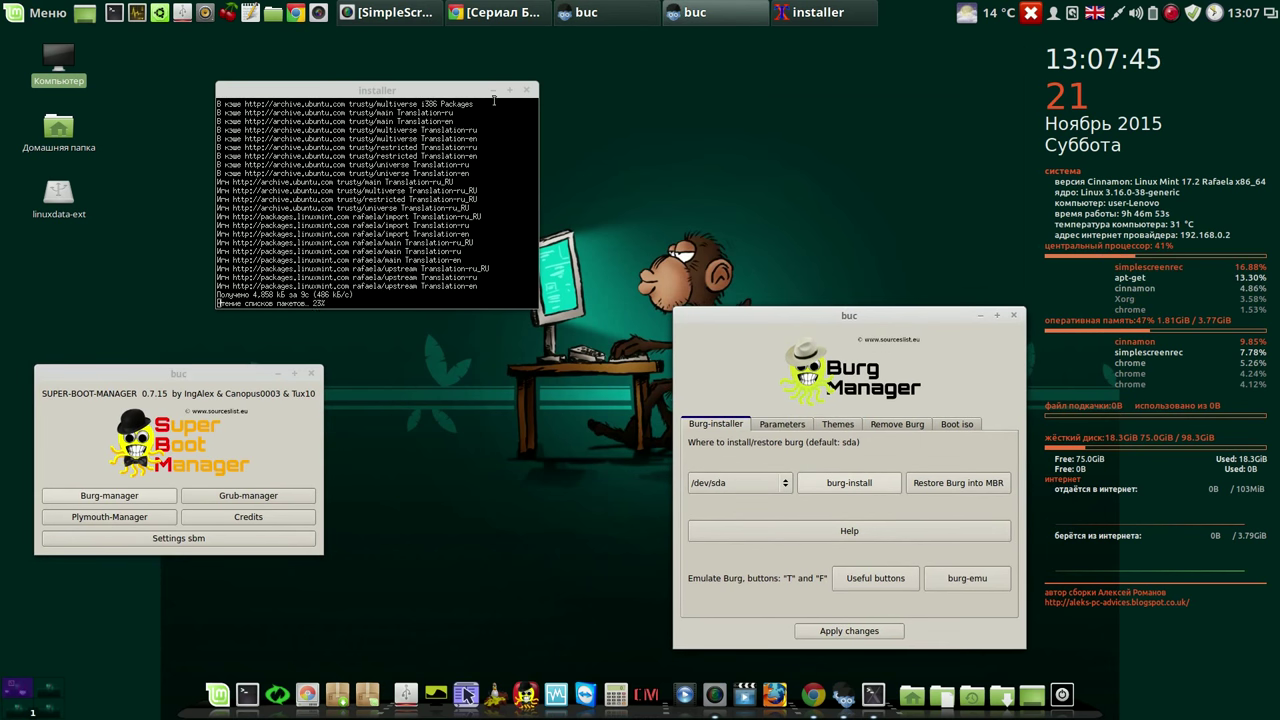
left_click_drag(441, 90, 909, 47)
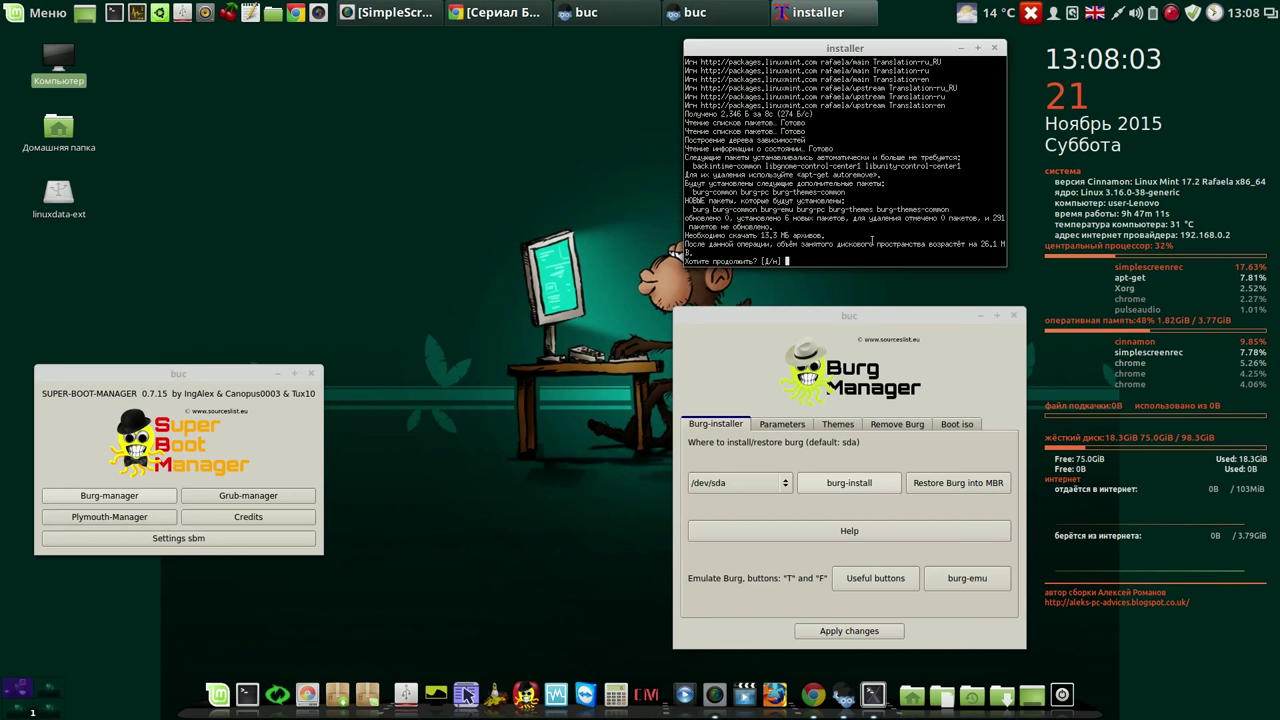
Confirm the BURG package installation with the offered Linux command lines and install devices, and dismiss the completion message.
key("Return")
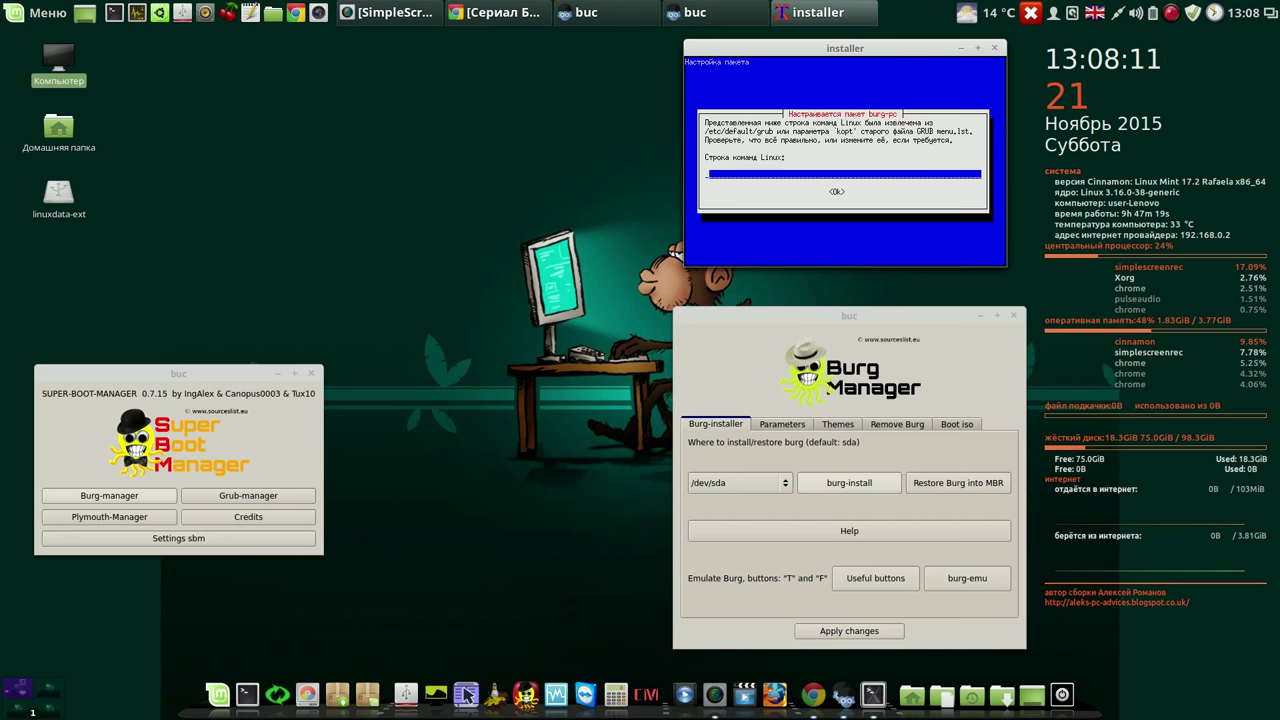
key("Return")
key("Return")
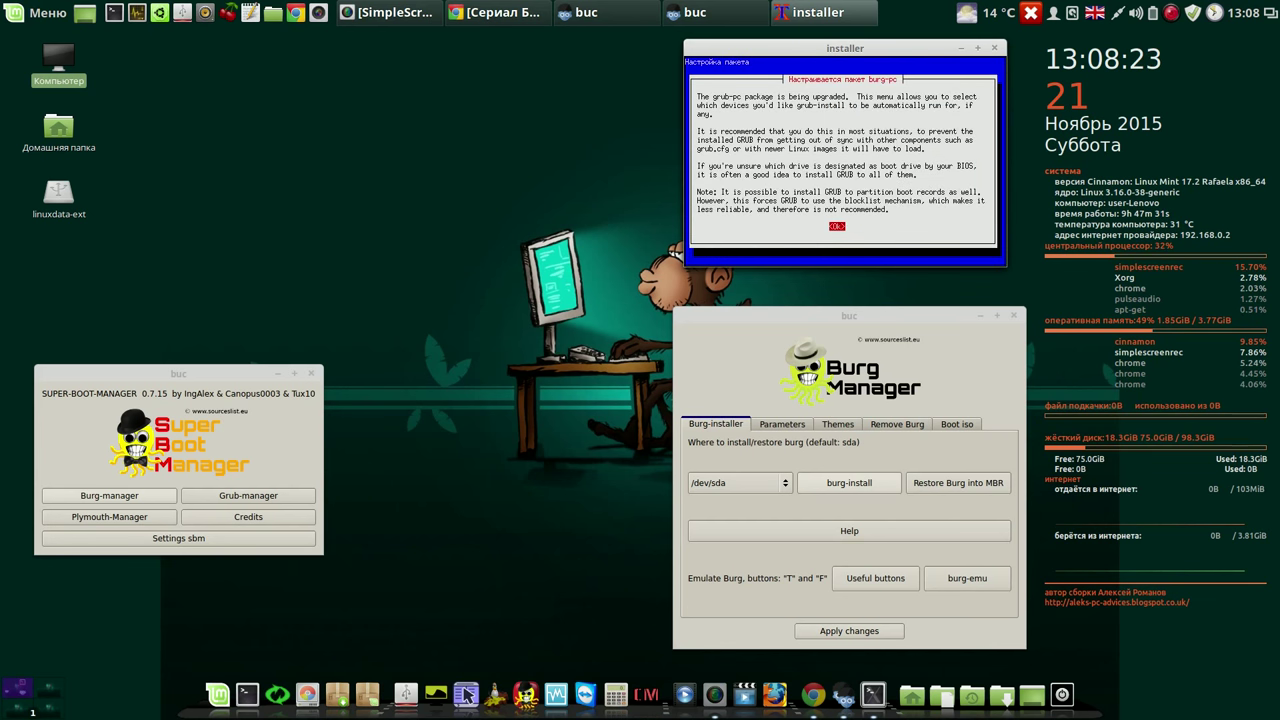
key("Return")
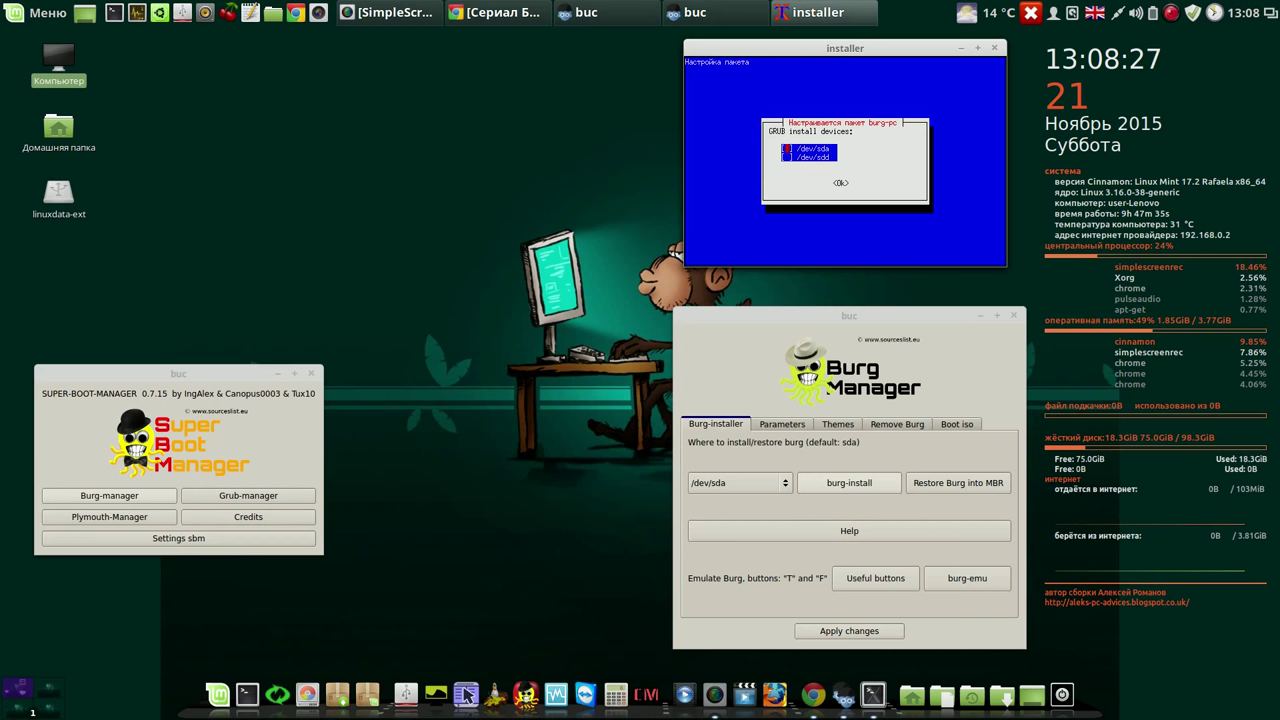
key("Return")
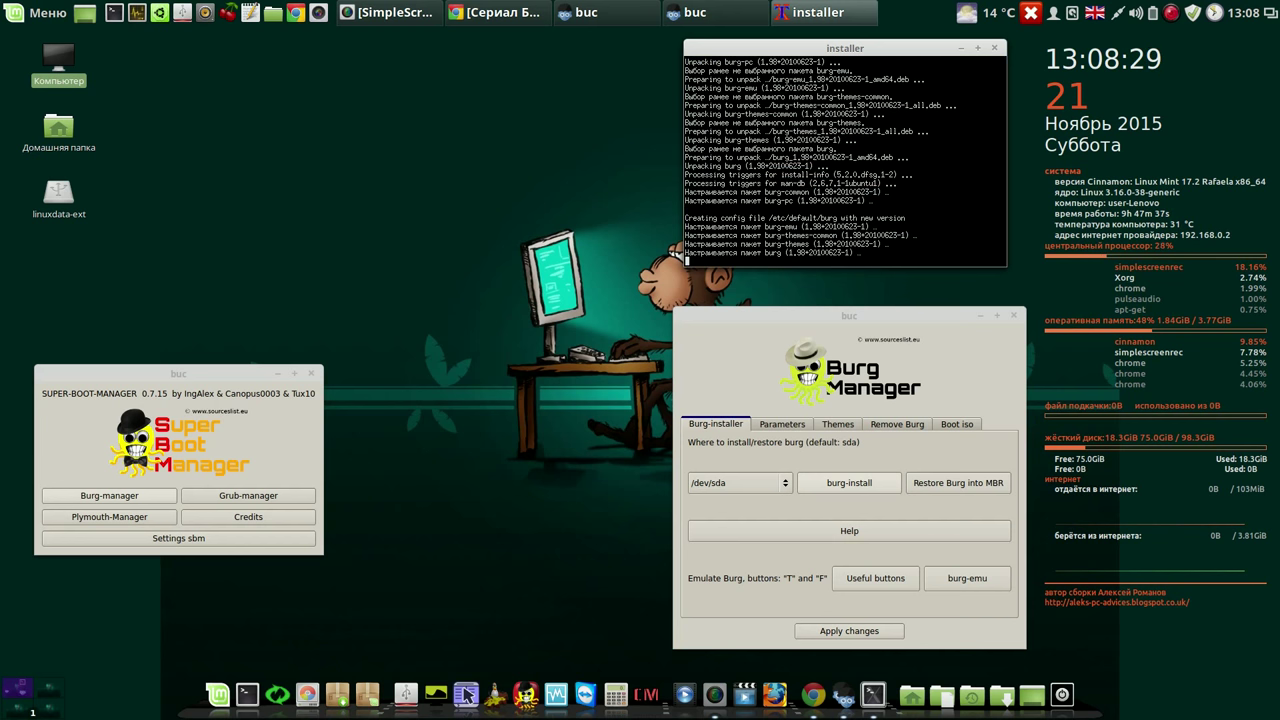
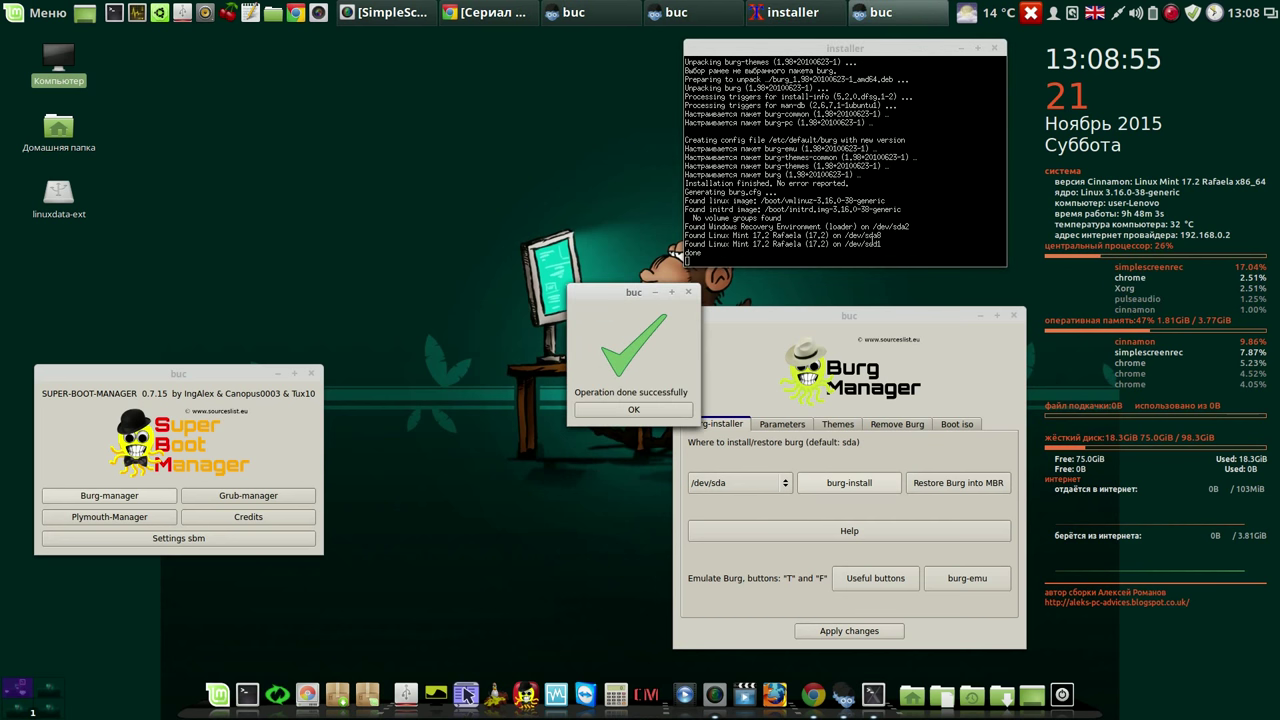
left_click(634, 410)
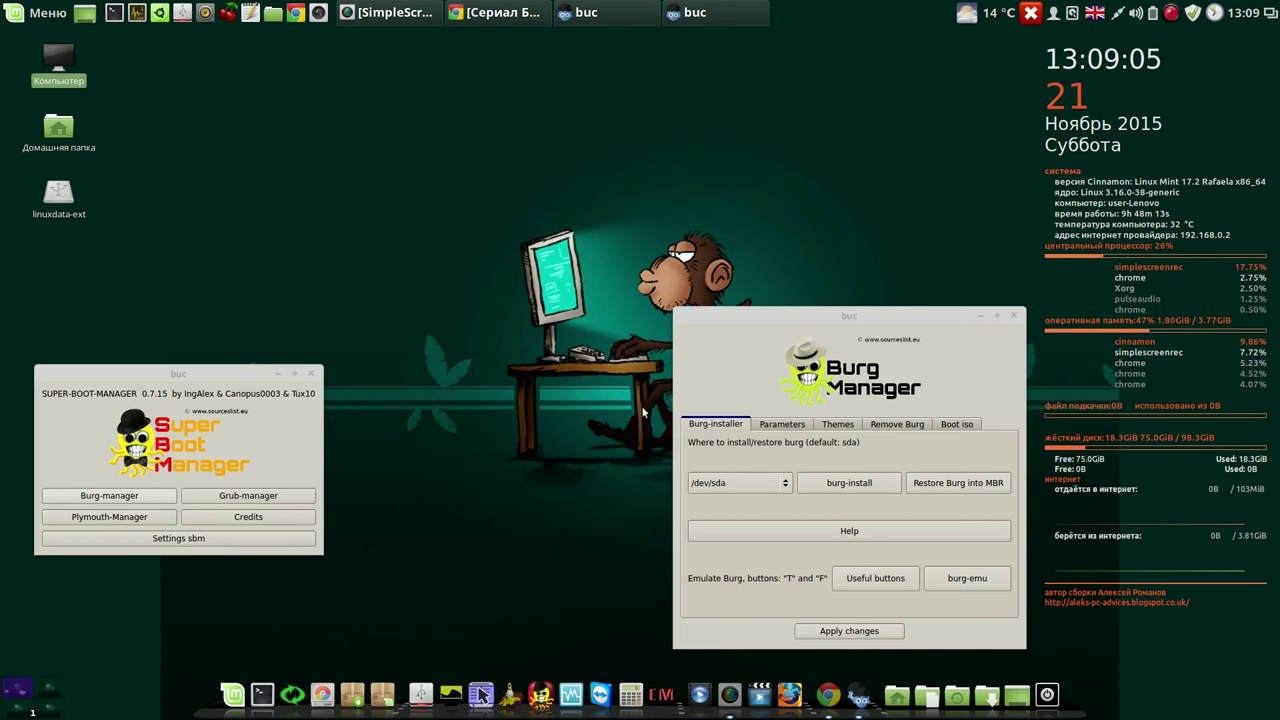
Launch Grub Customizer, entering the account password, and choose to configure BURG instead of GRUB2.
left_click(510, 698)
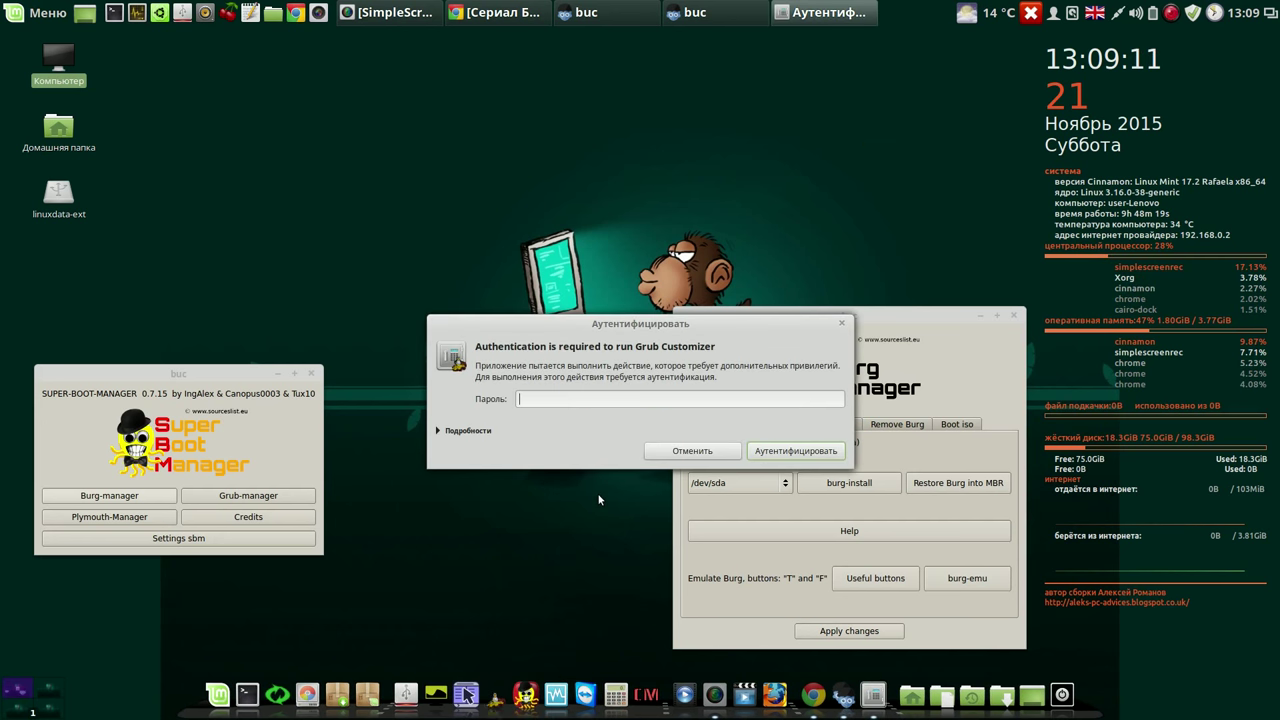
type("****")
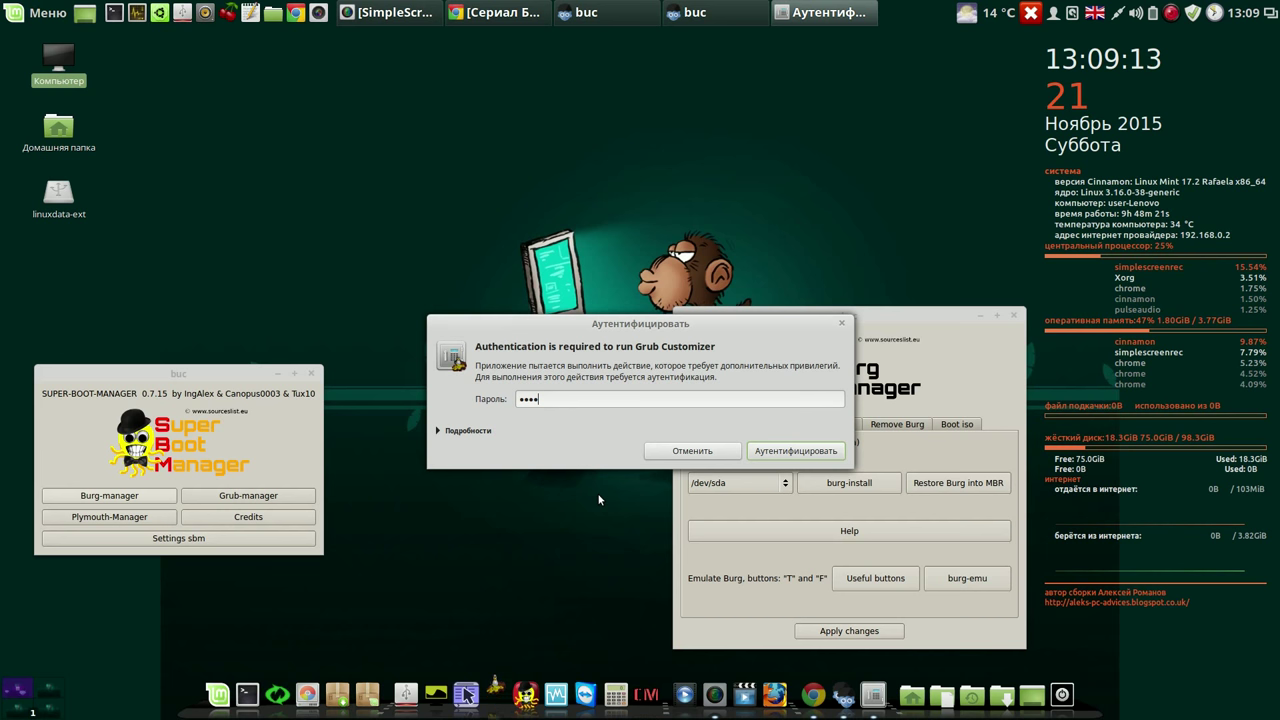
key("Return")
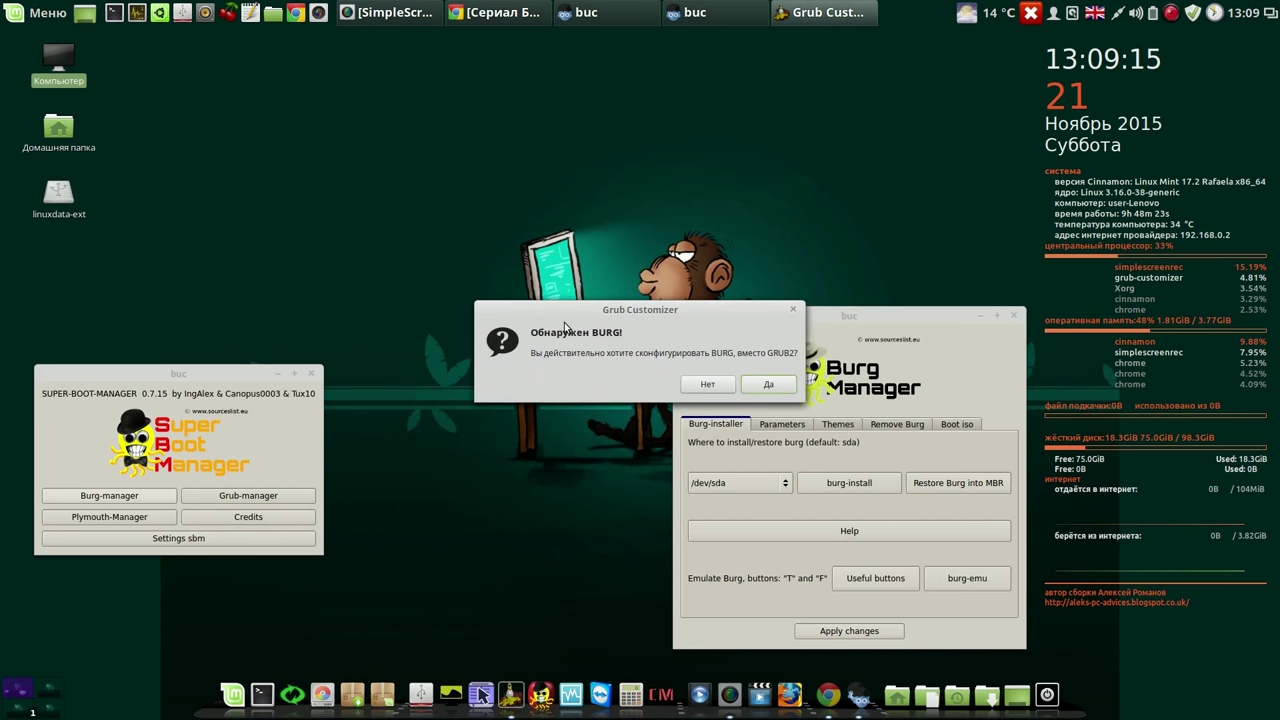
left_click(766, 386)
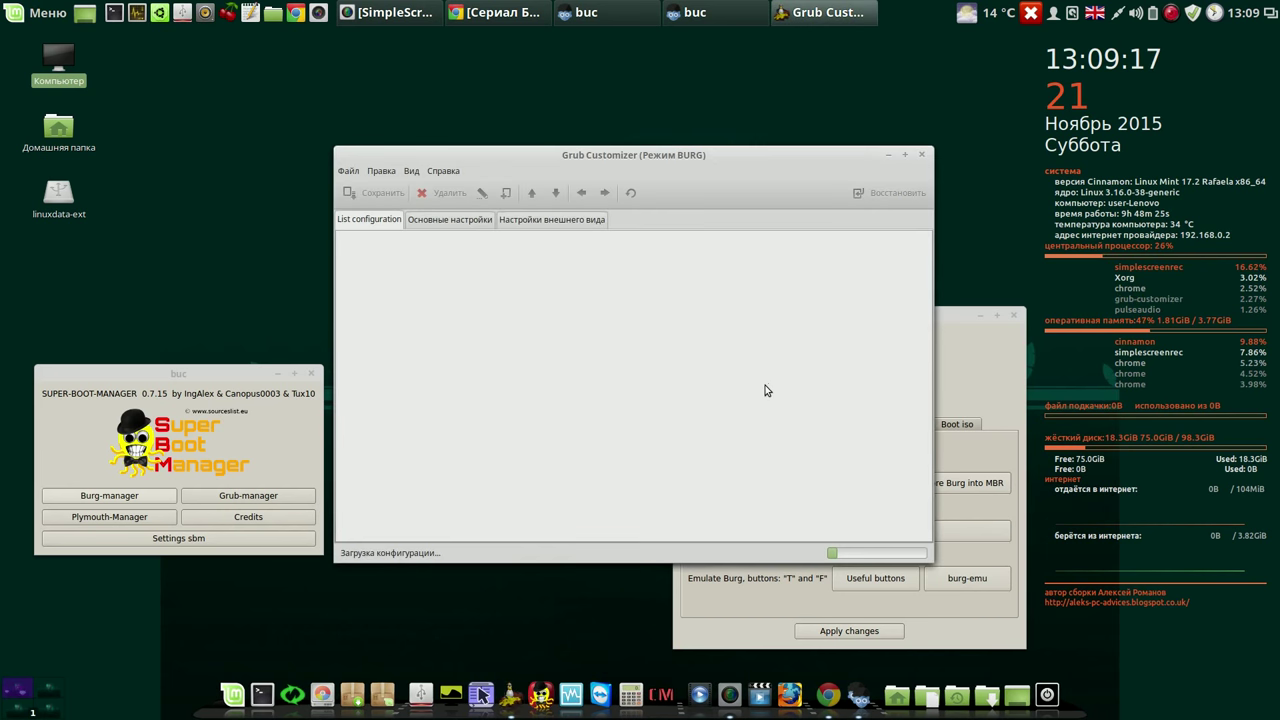
Move the Grub Customizer window aside and remove the LinuxMint GNU/Linux 3.16.0-38-generic (recovery mode) entry on /dev/sda1.
left_click_drag(711, 158, 499, 48)
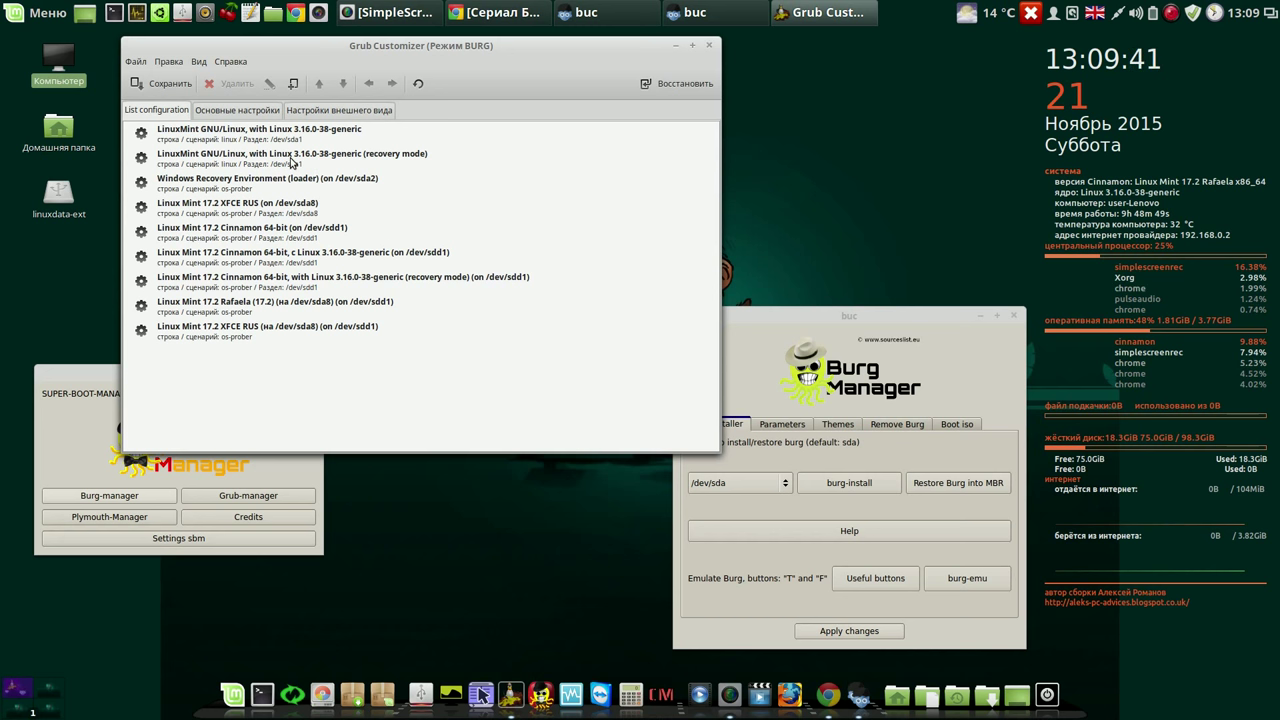
left_click(288, 157)
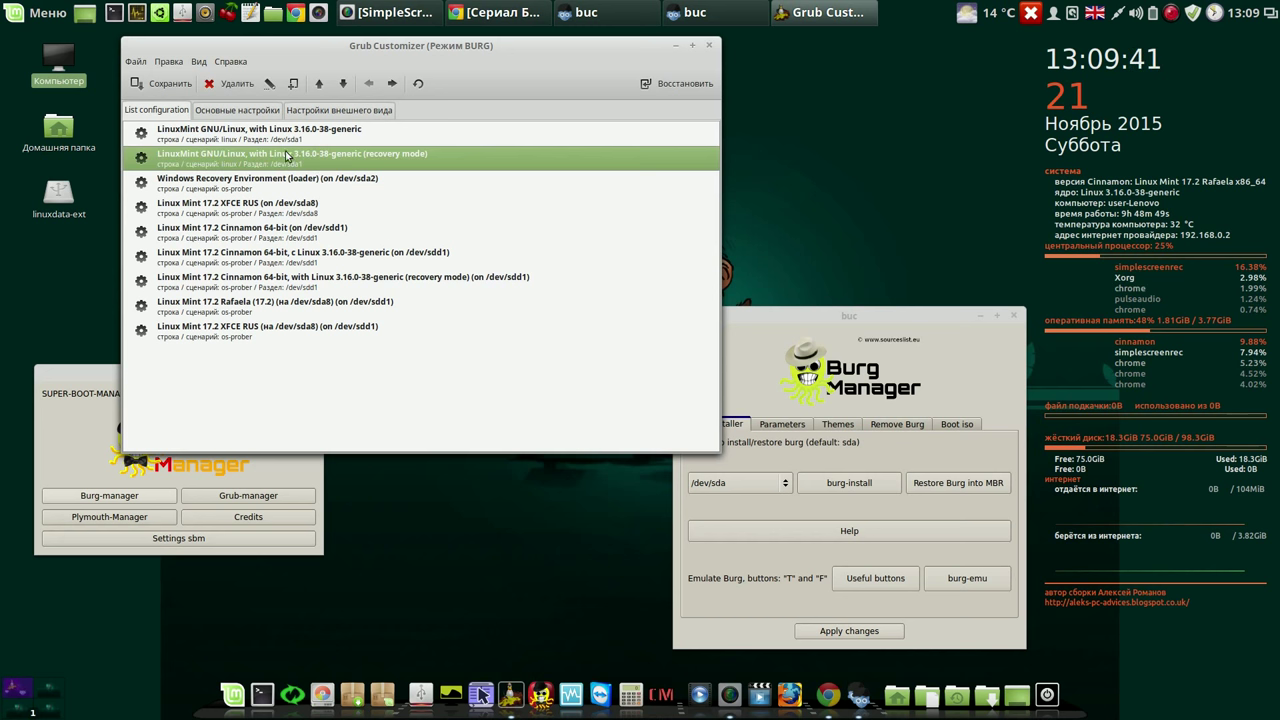
left_click(237, 86)
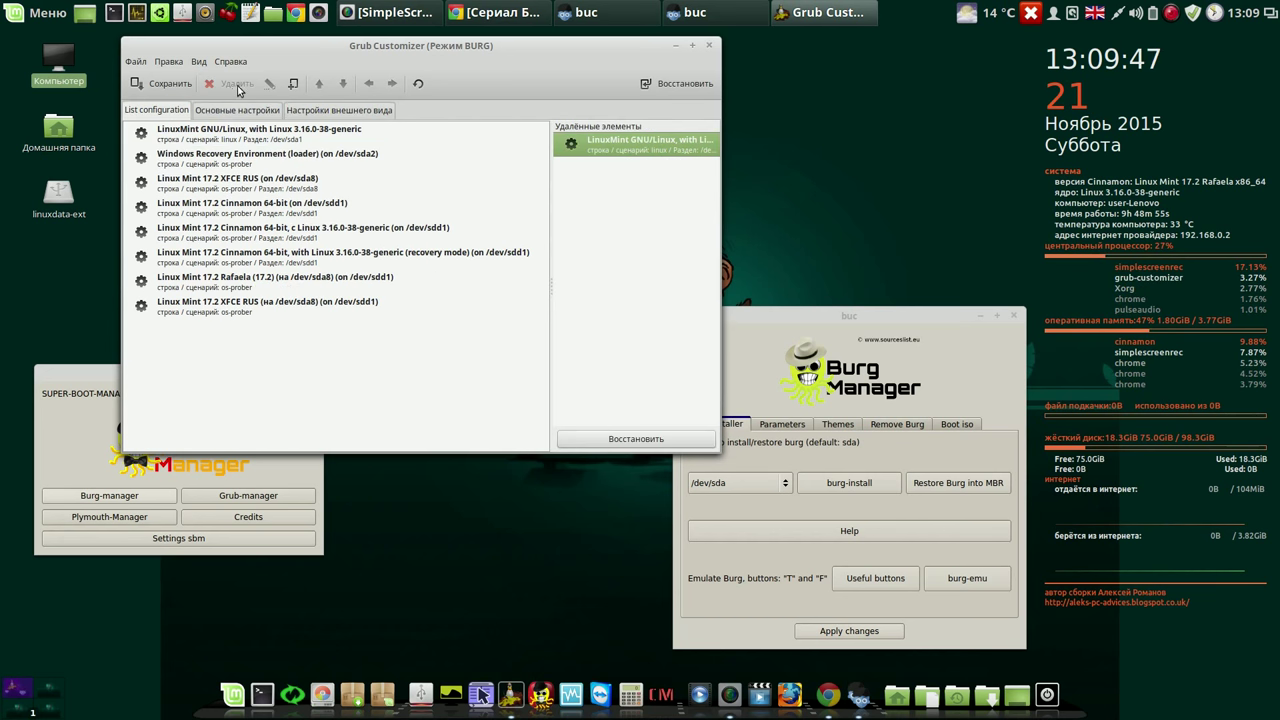
Rename the Windows Recovery Environment (loader) boot entry as Windows 10 (on /dev/sda2).
left_click(265, 161)
right_click(265, 161)
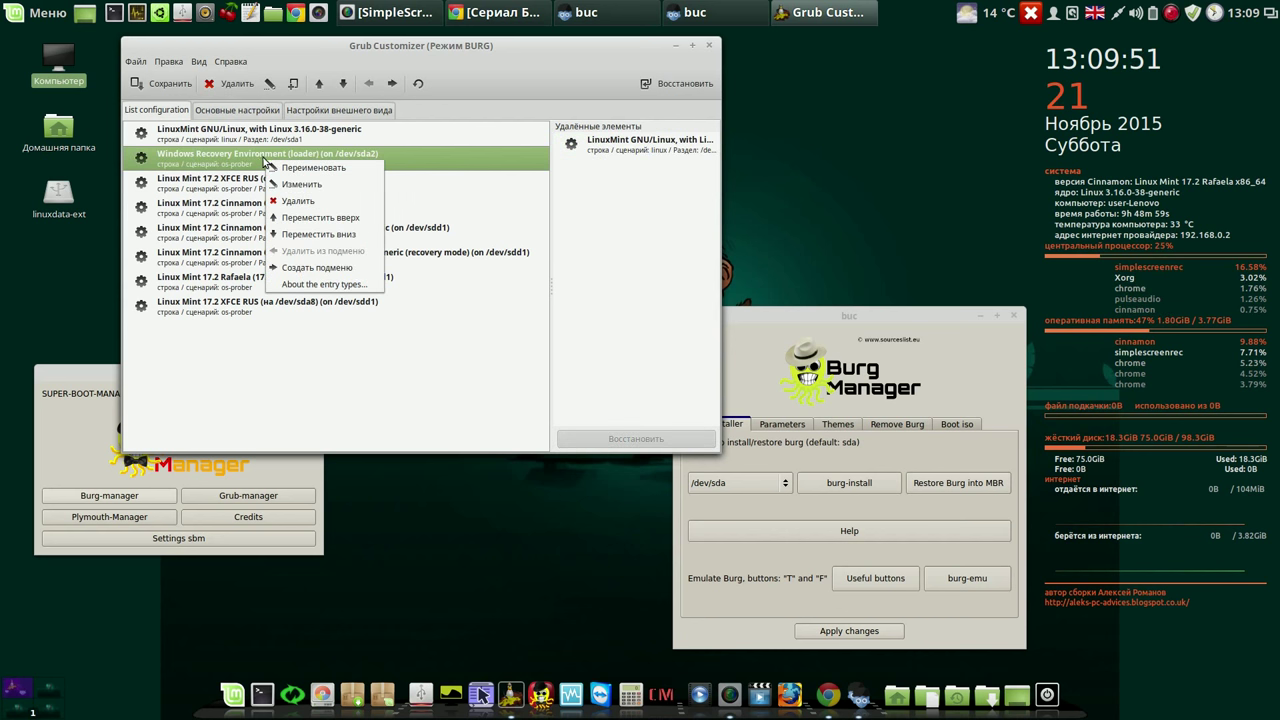
left_click(285, 168)
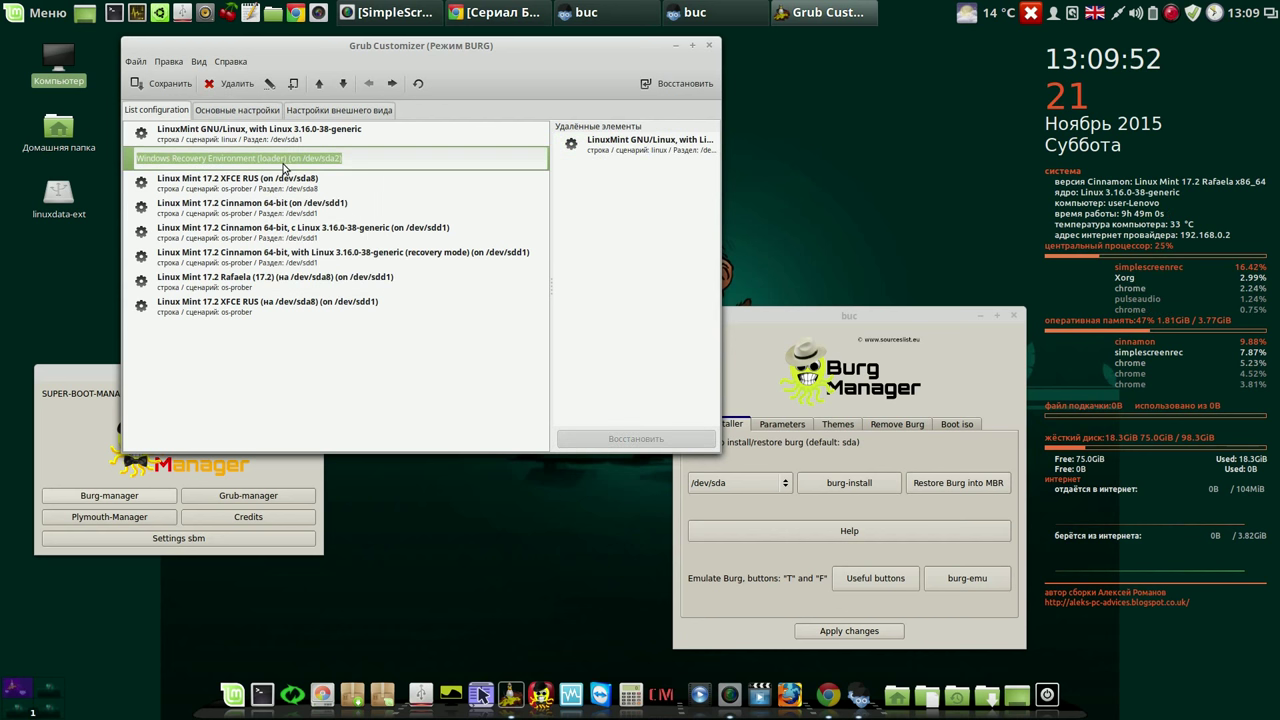
left_click(171, 158)
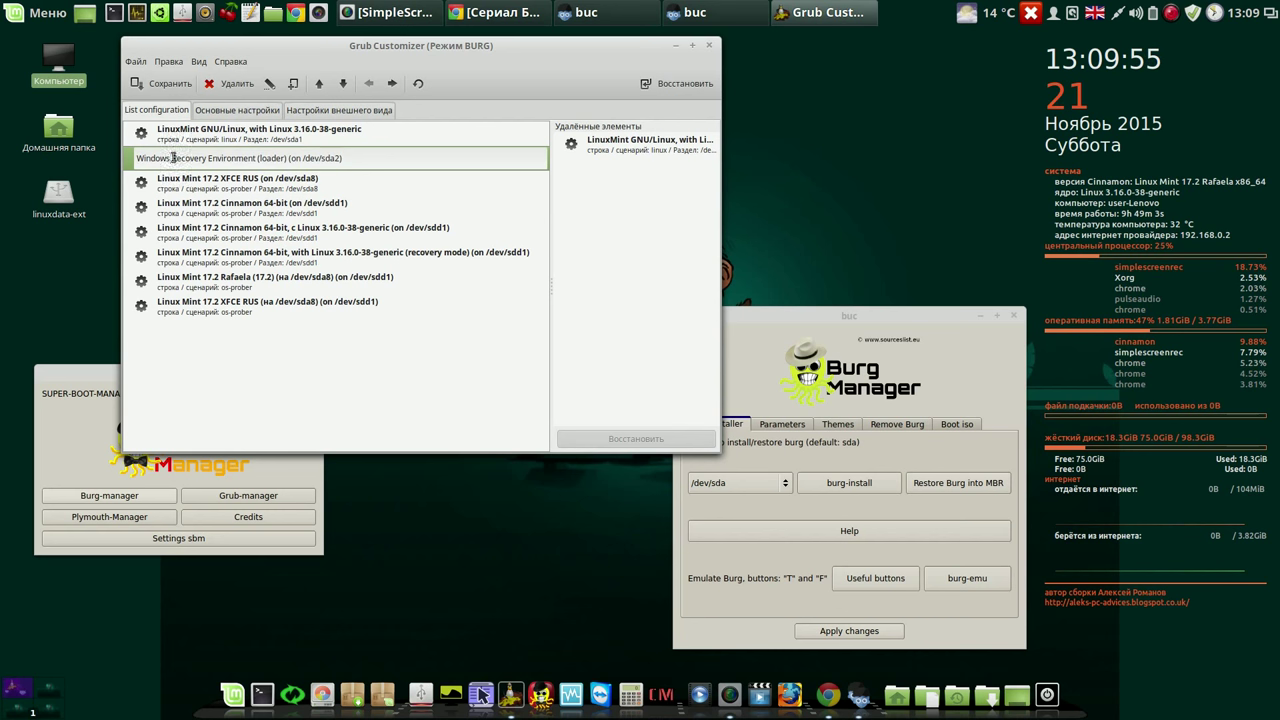
left_click_drag(176, 158, 287, 160)
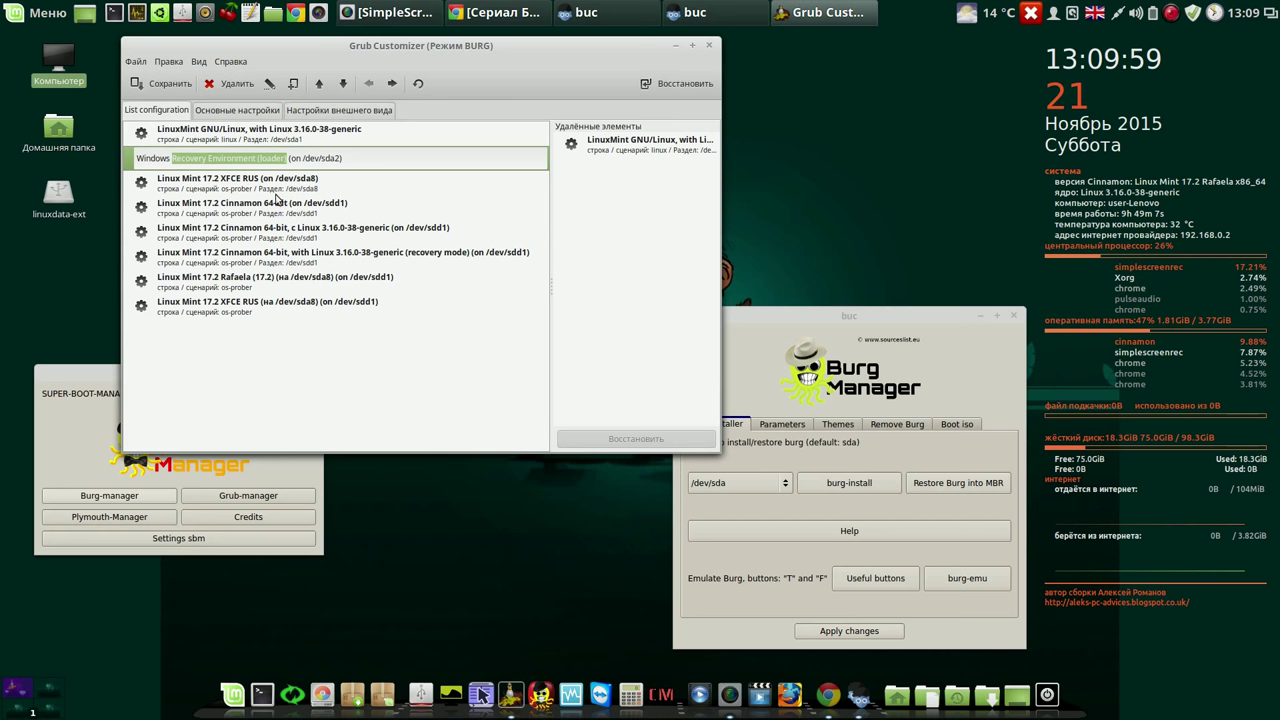
key("BackSpace")
type("10")
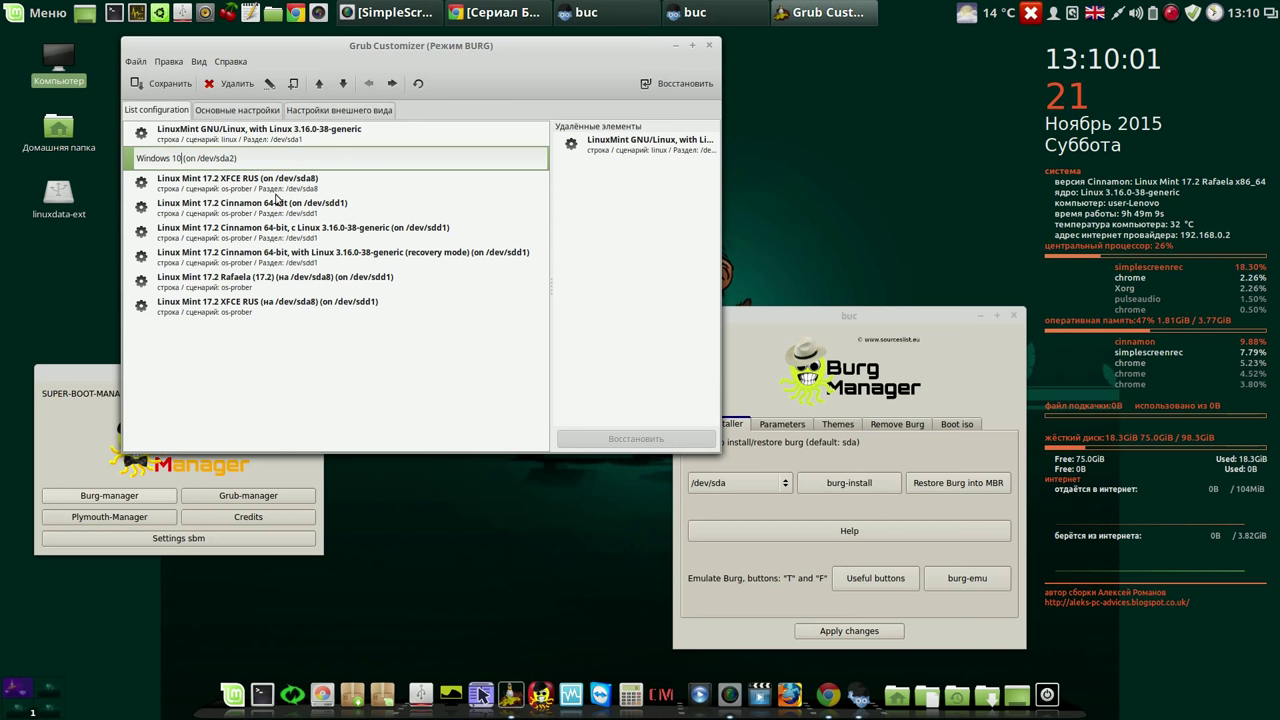
key("Return")
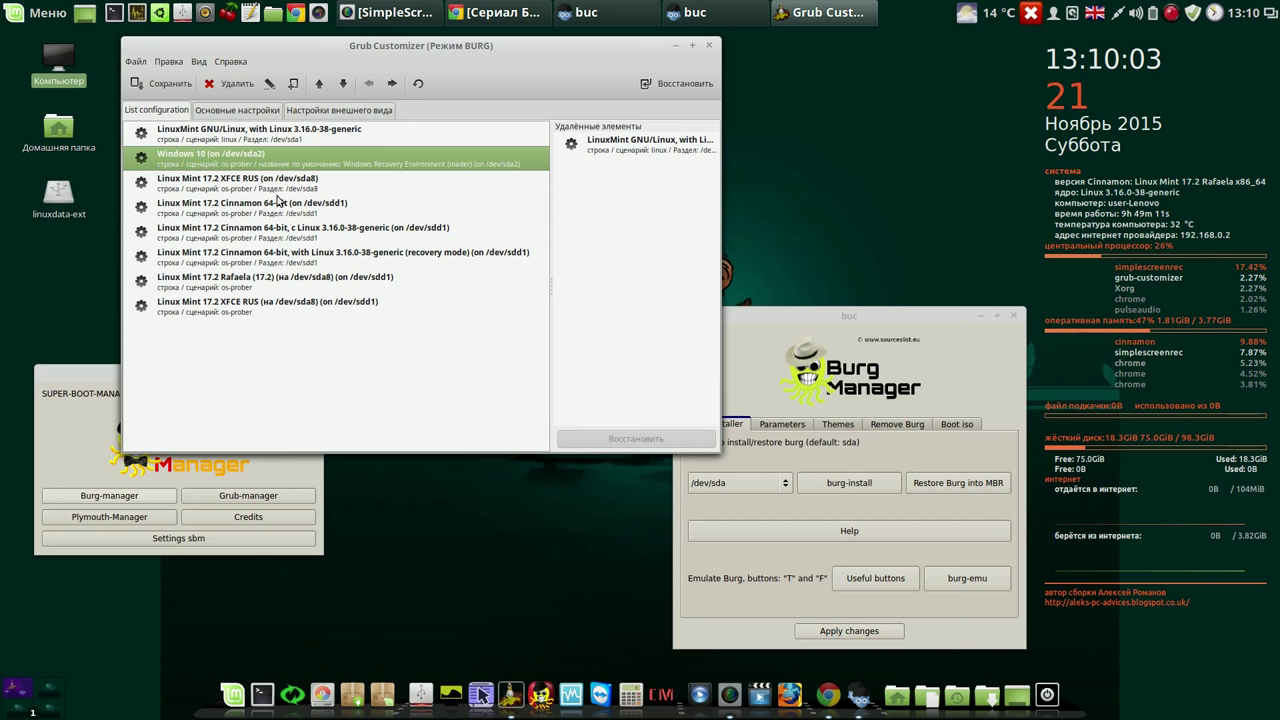
Rename the LinuxMint GNU/Linux, with Linux 3.16.0-38-generic boot entry as Linux Mint Cinnamon.
left_click(292, 134)
right_click(291, 135)
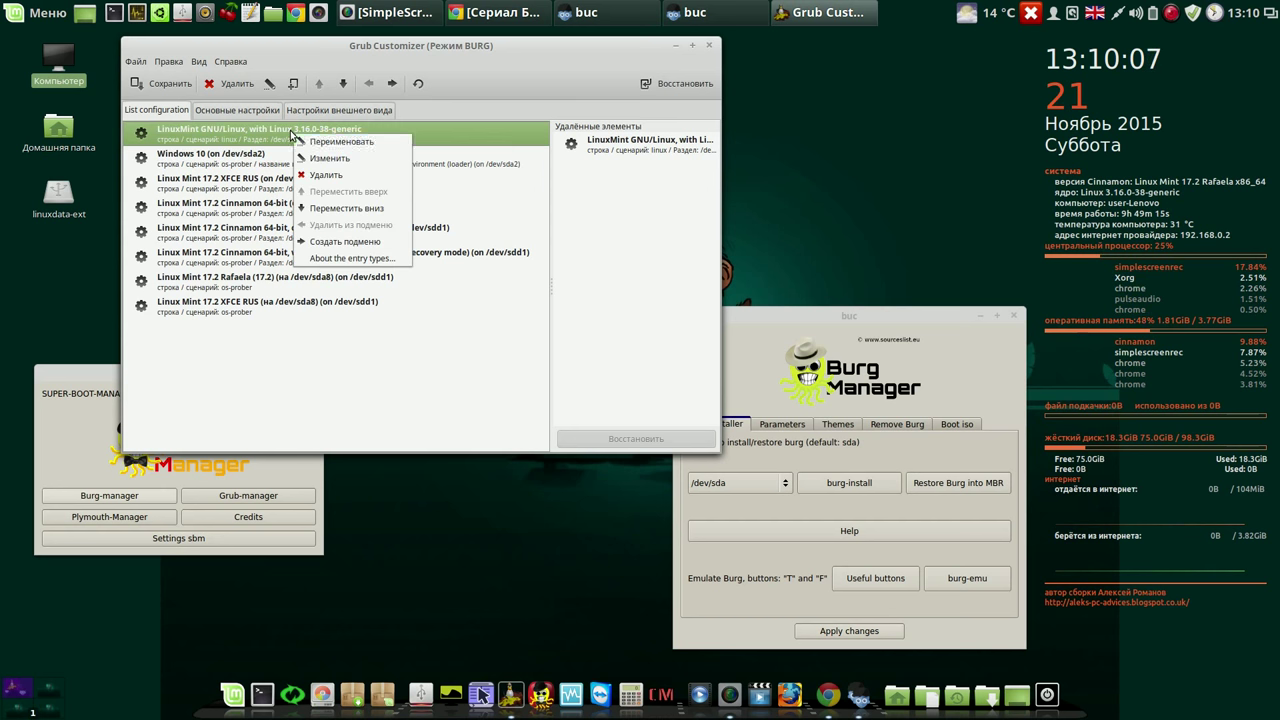
left_click(310, 141)
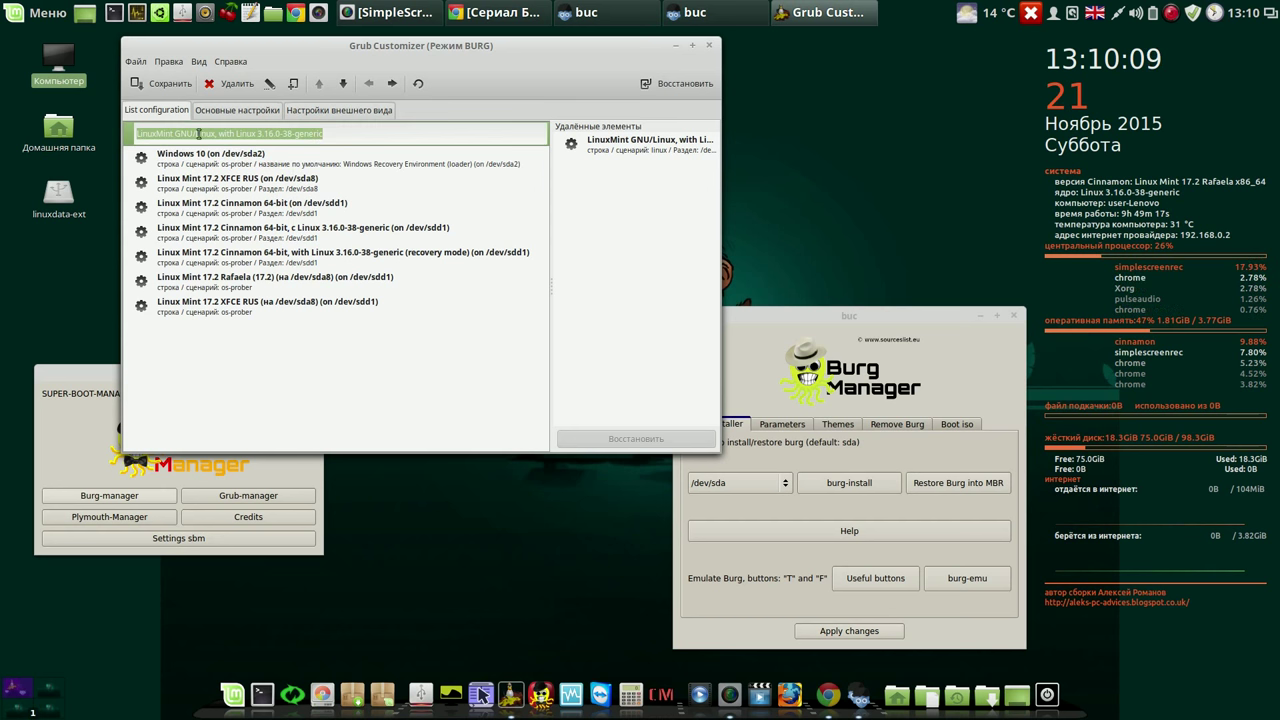
key("Return")
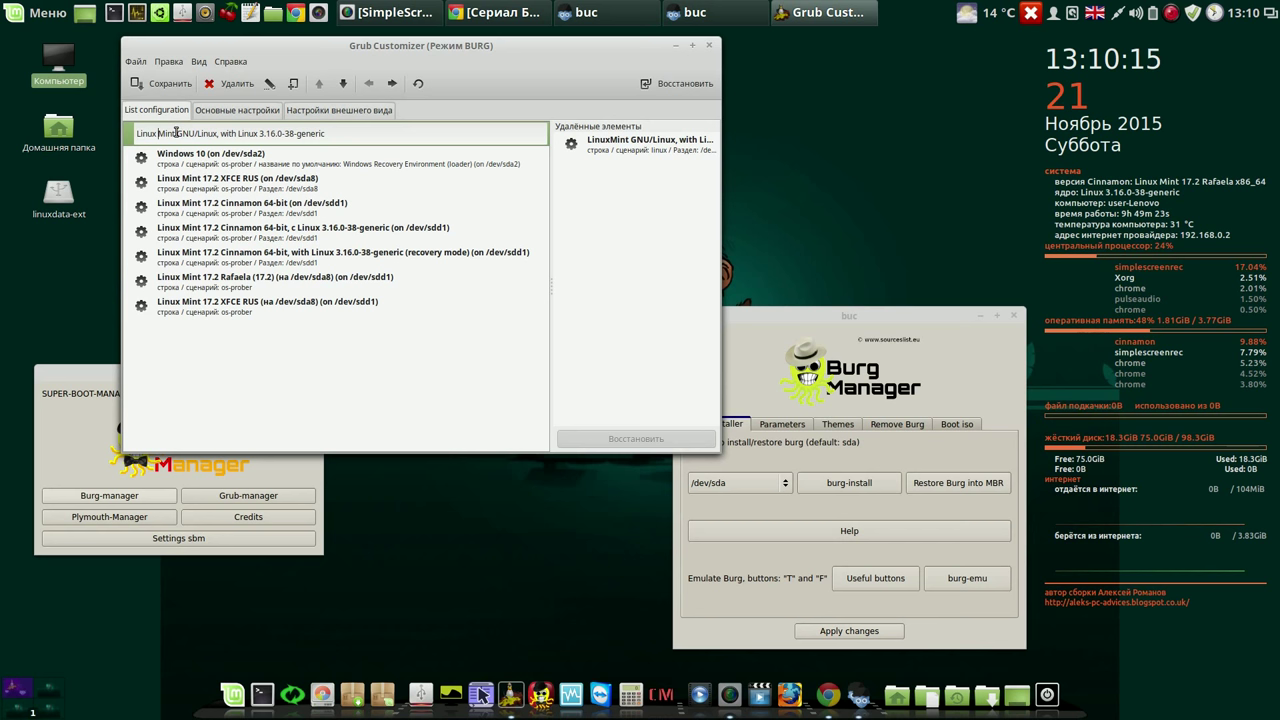
left_click_drag(176, 133, 372, 138)
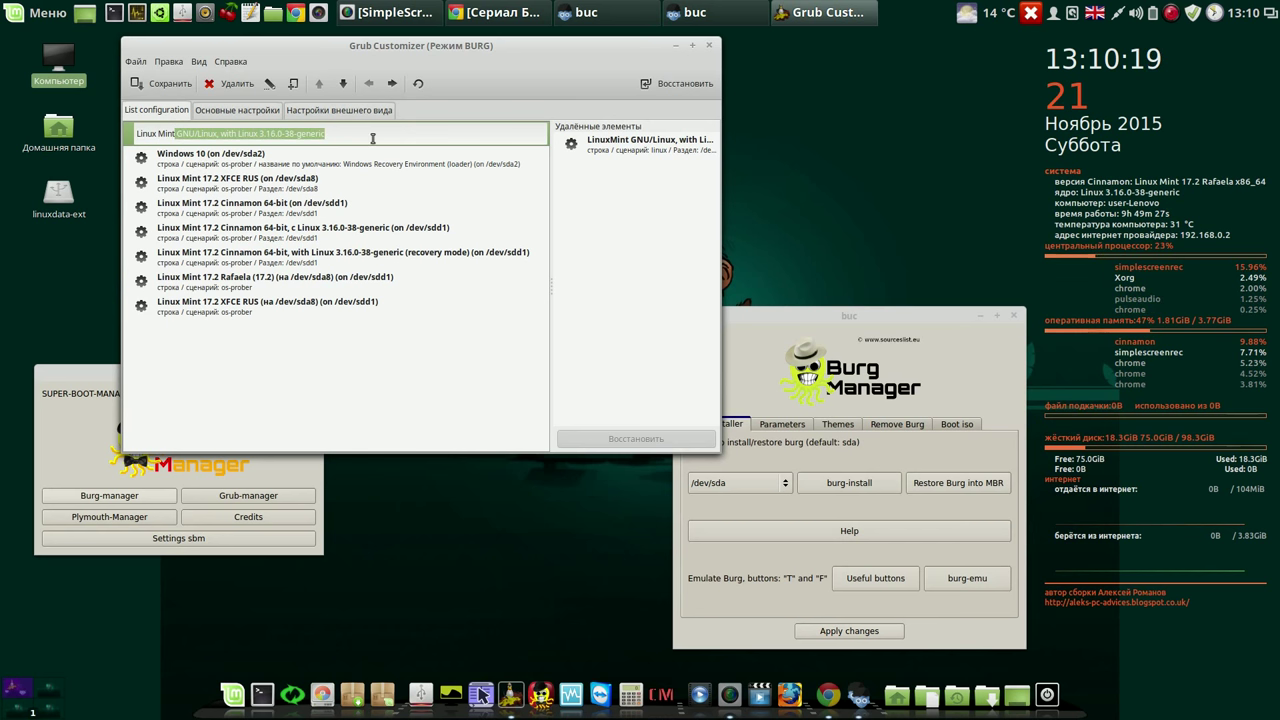
key("BackSpace")
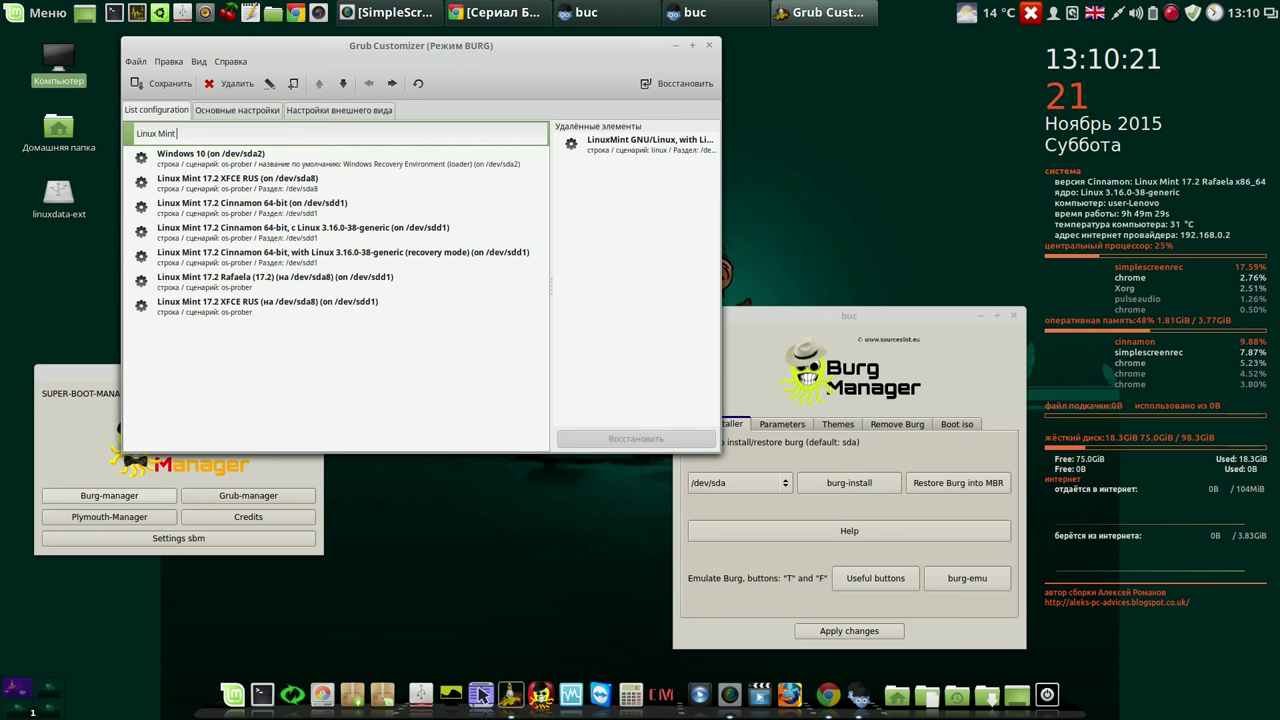
type("Cinnamon")
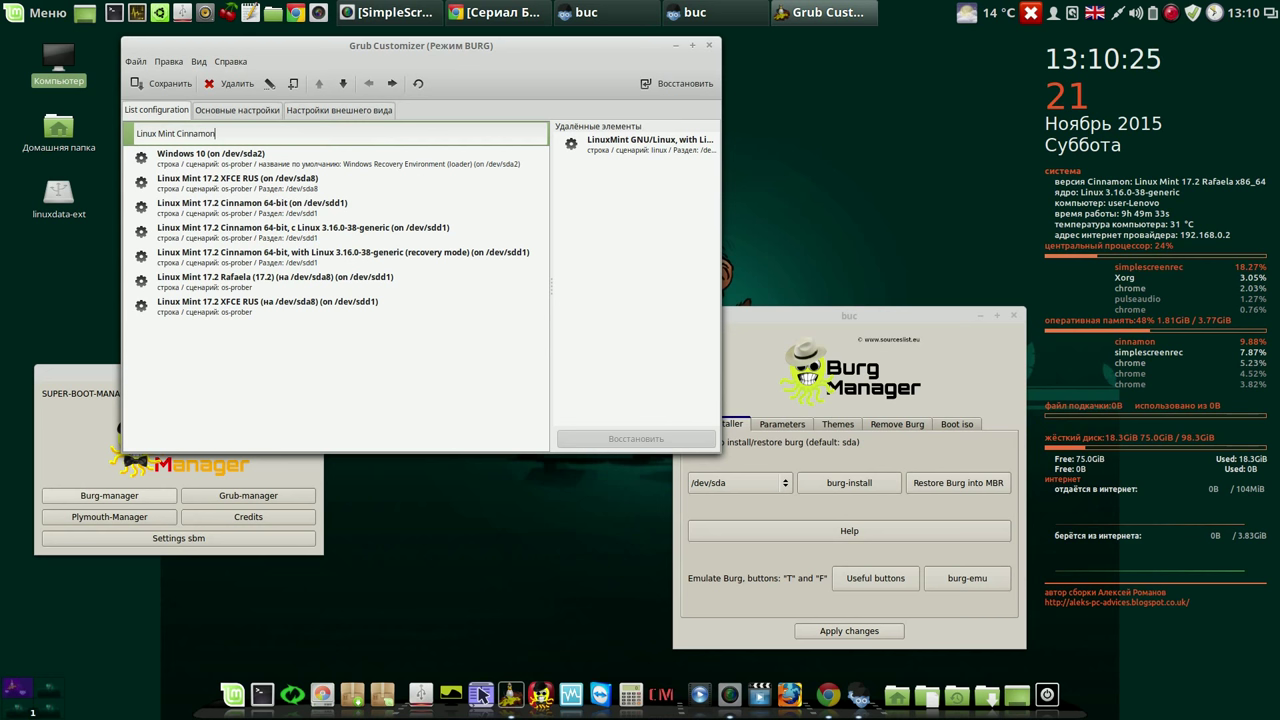
key("Return")
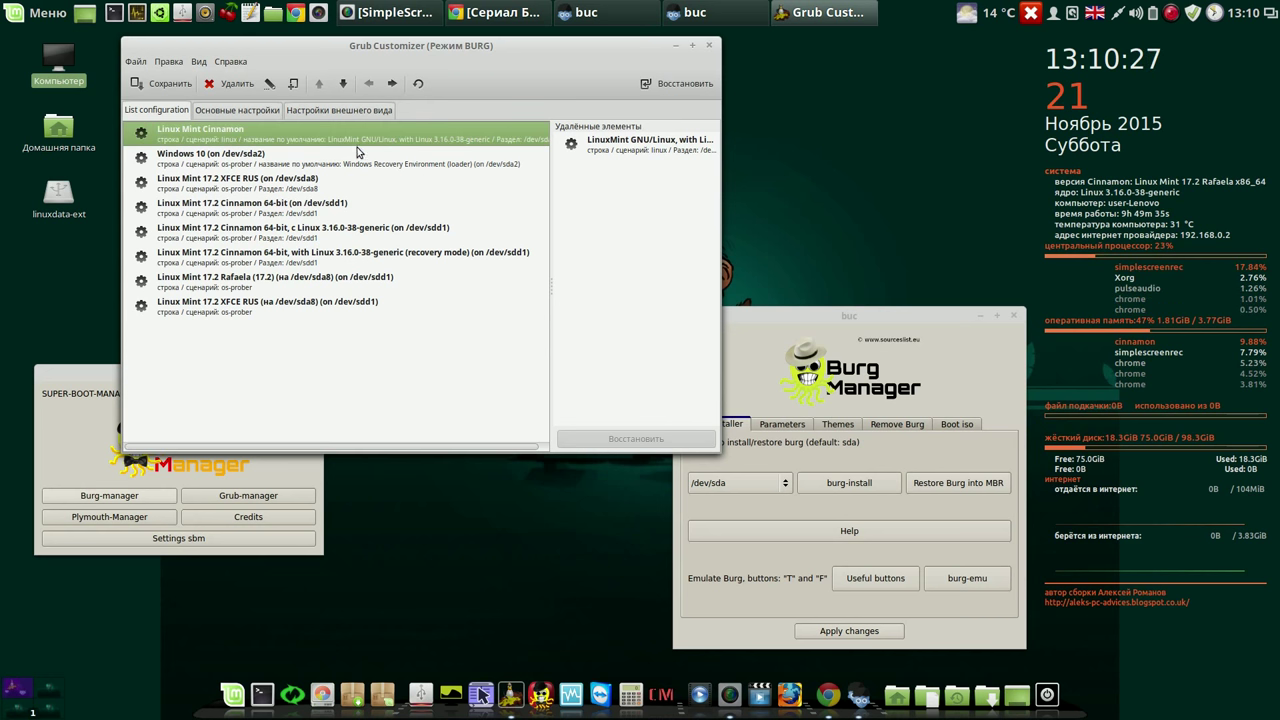
left_click(307, 186)
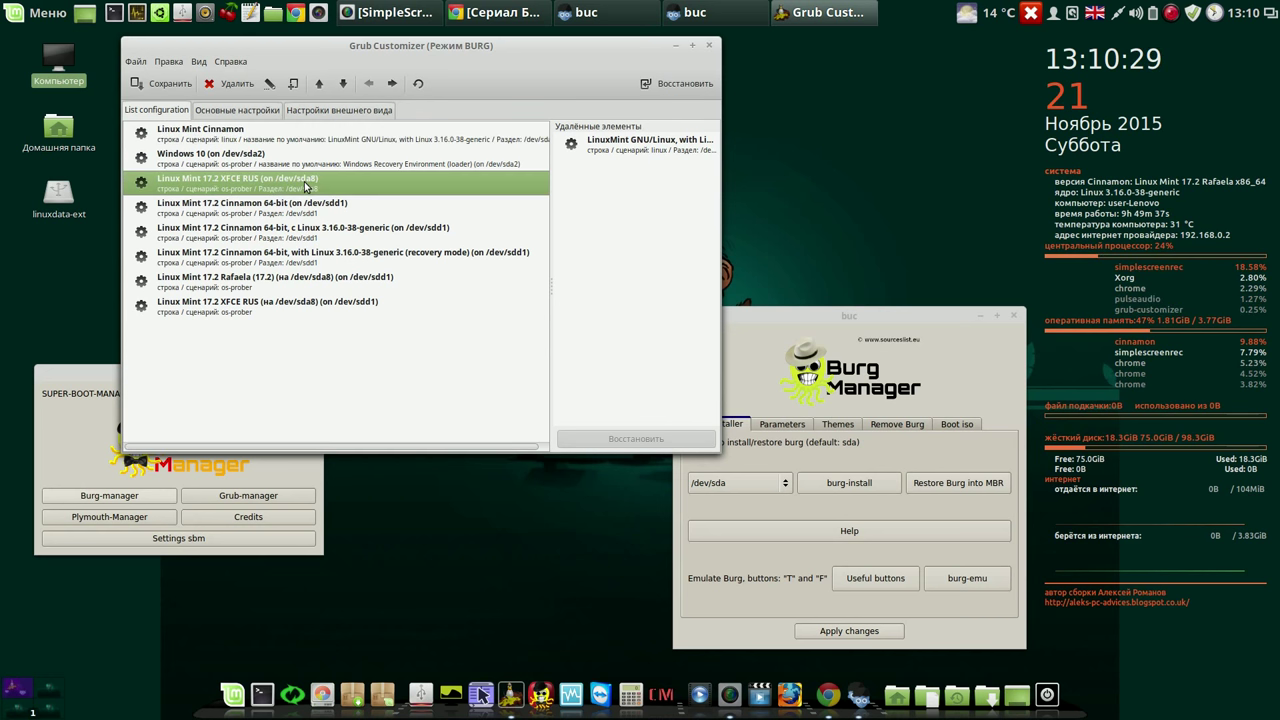
right_click(306, 186)
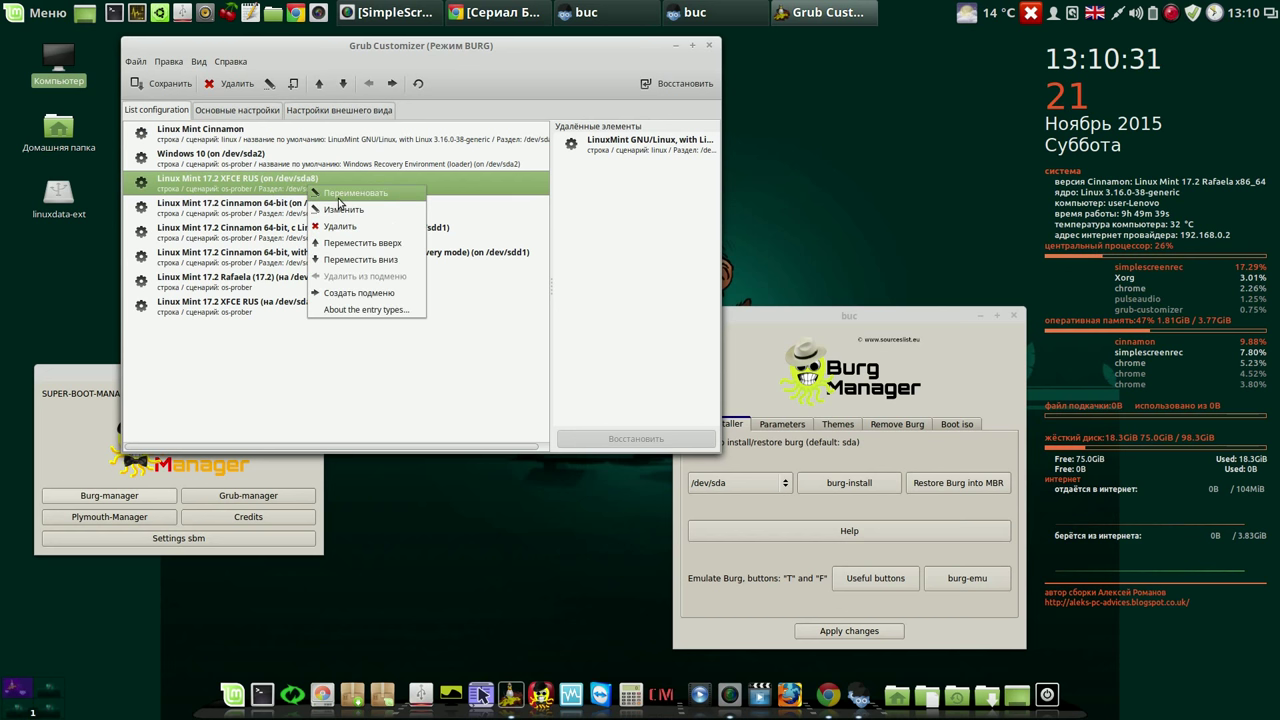
left_click(340, 193)
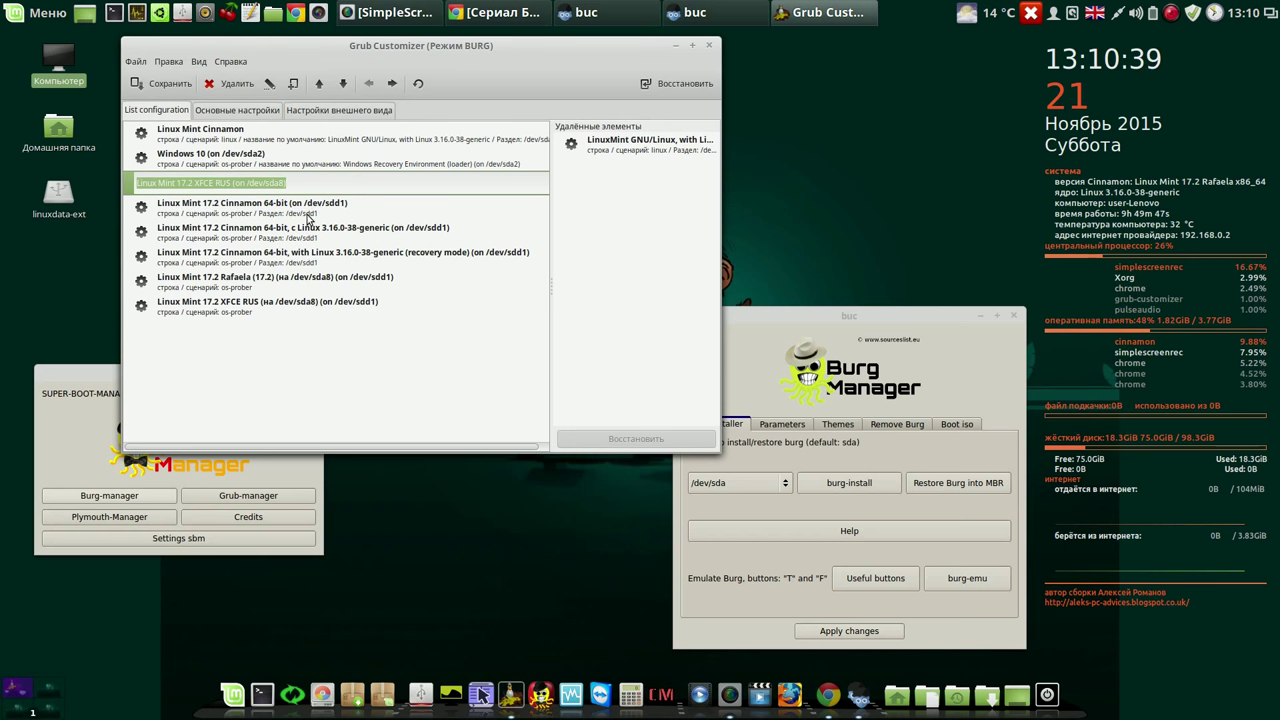
key("Return")
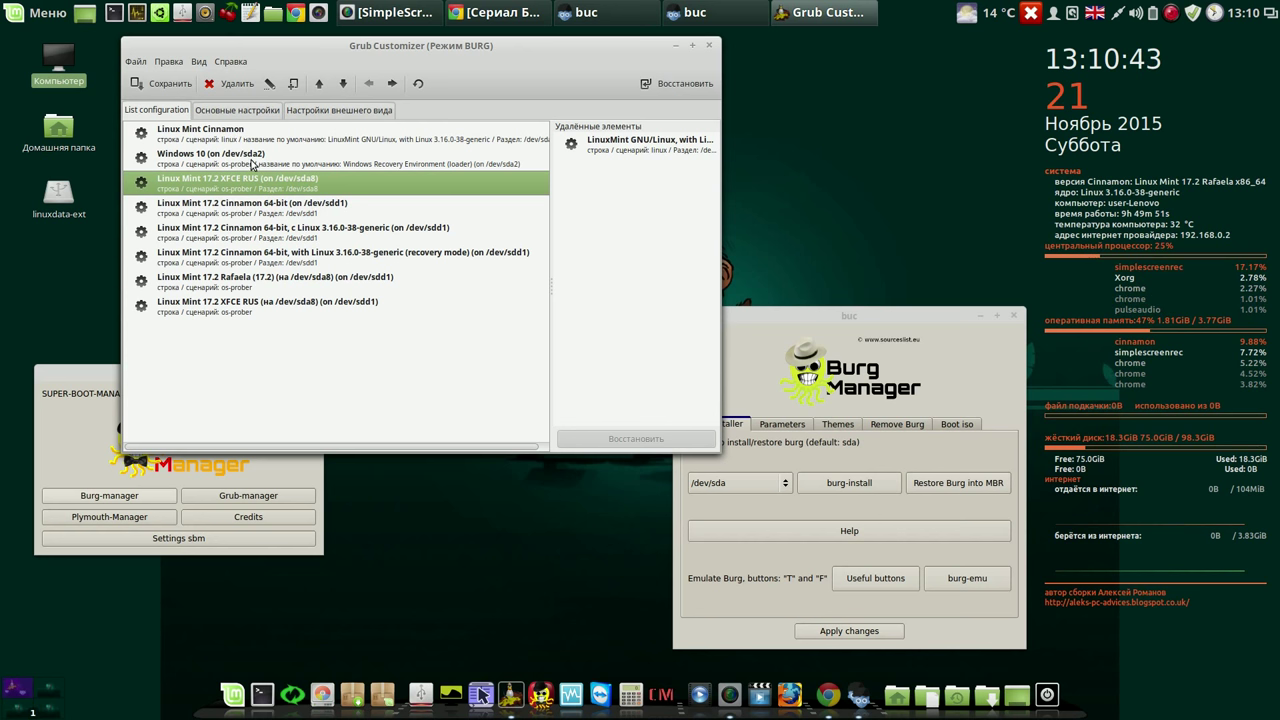
Rename the Linux Mint 17.2 Cinnamon 64-bit boot entry as Linux Mint Ext (on /dev/sdd1).
left_click(269, 208)
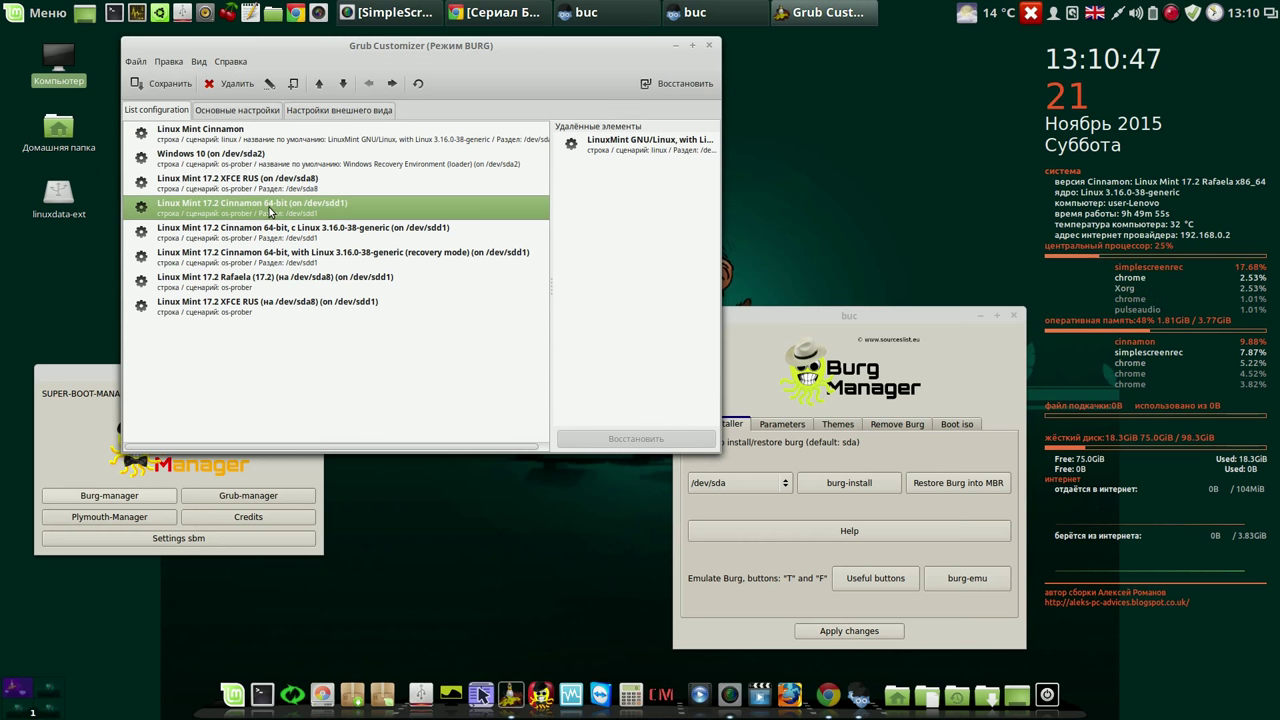
right_click(269, 207)
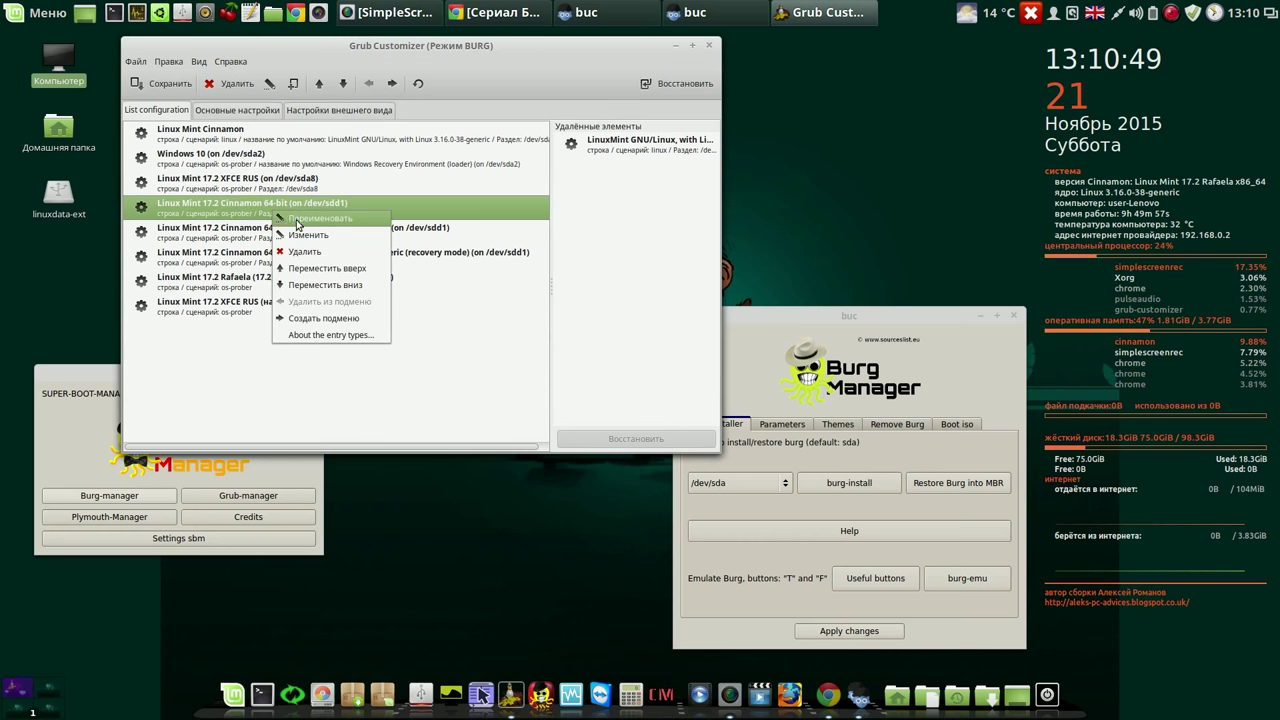
left_click(296, 219)
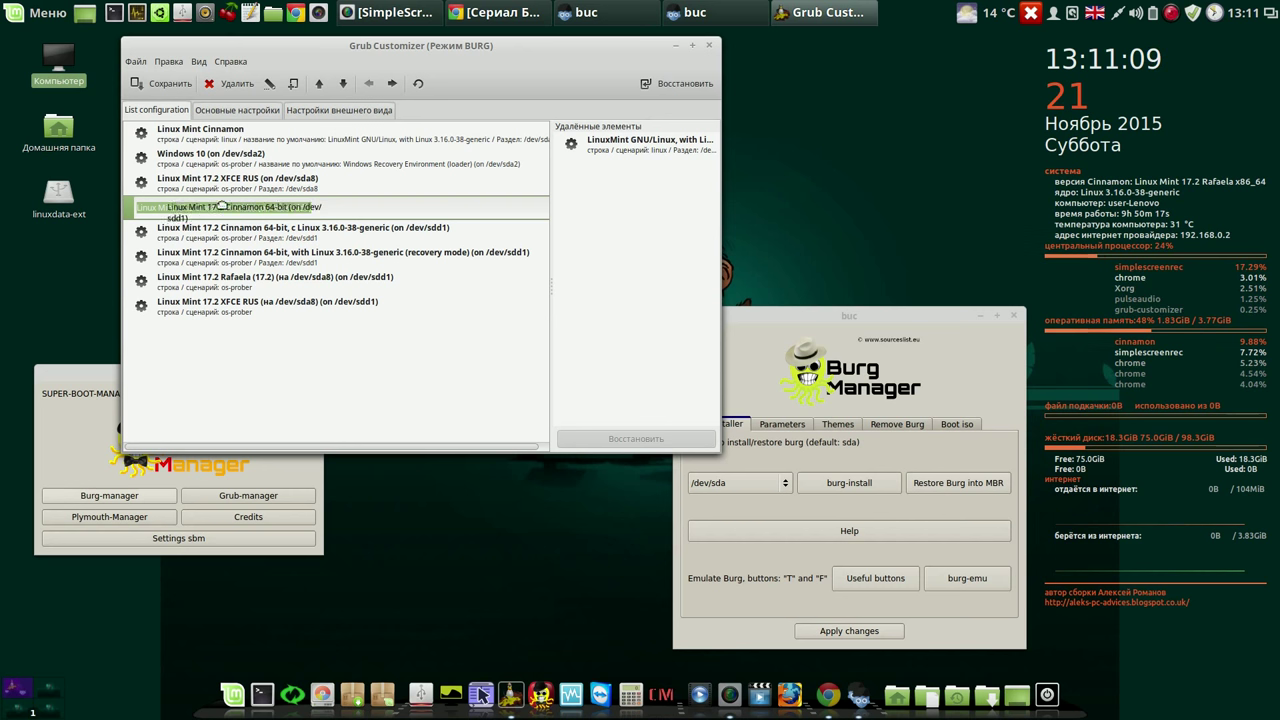
left_click(189, 207)
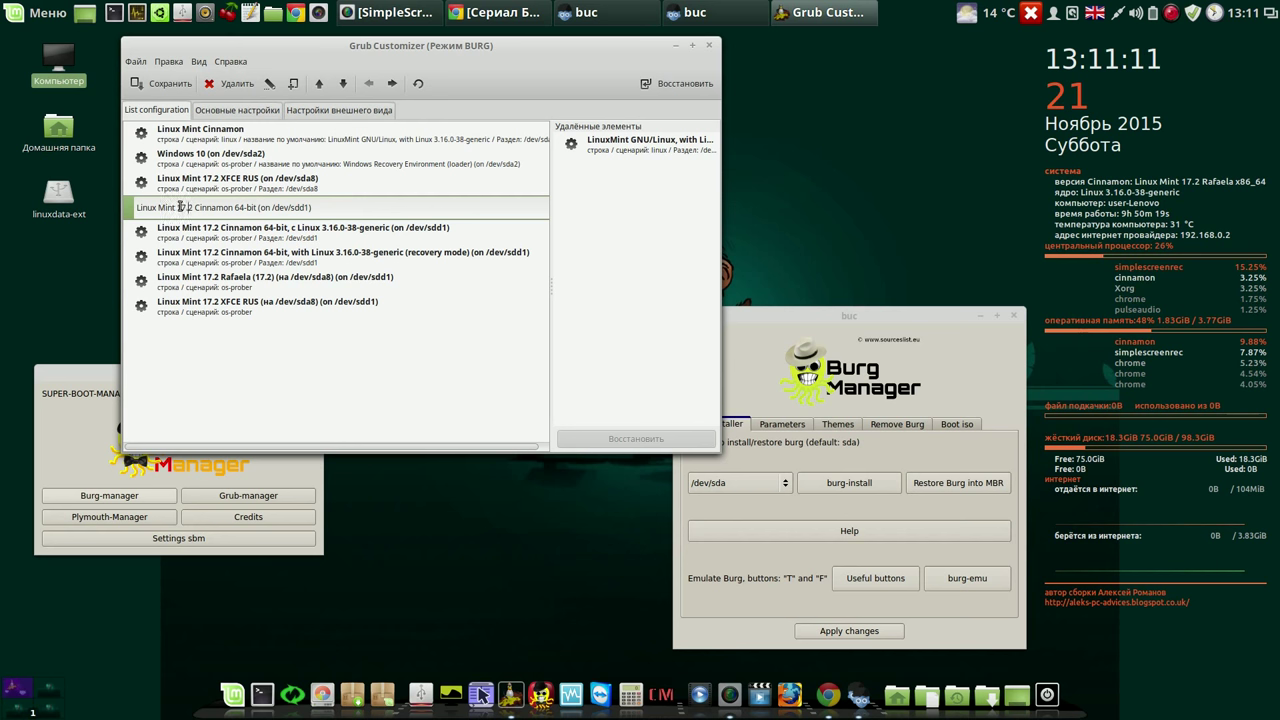
left_click_drag(179, 207, 256, 208)
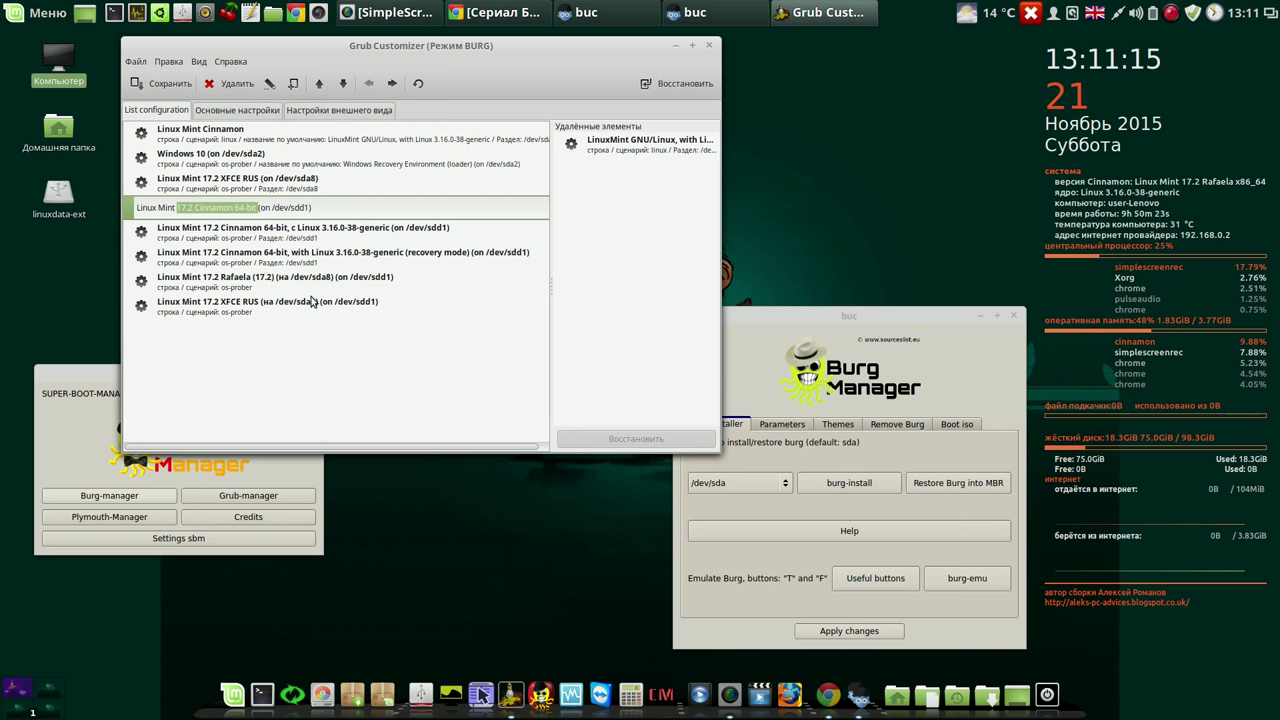
type("E")
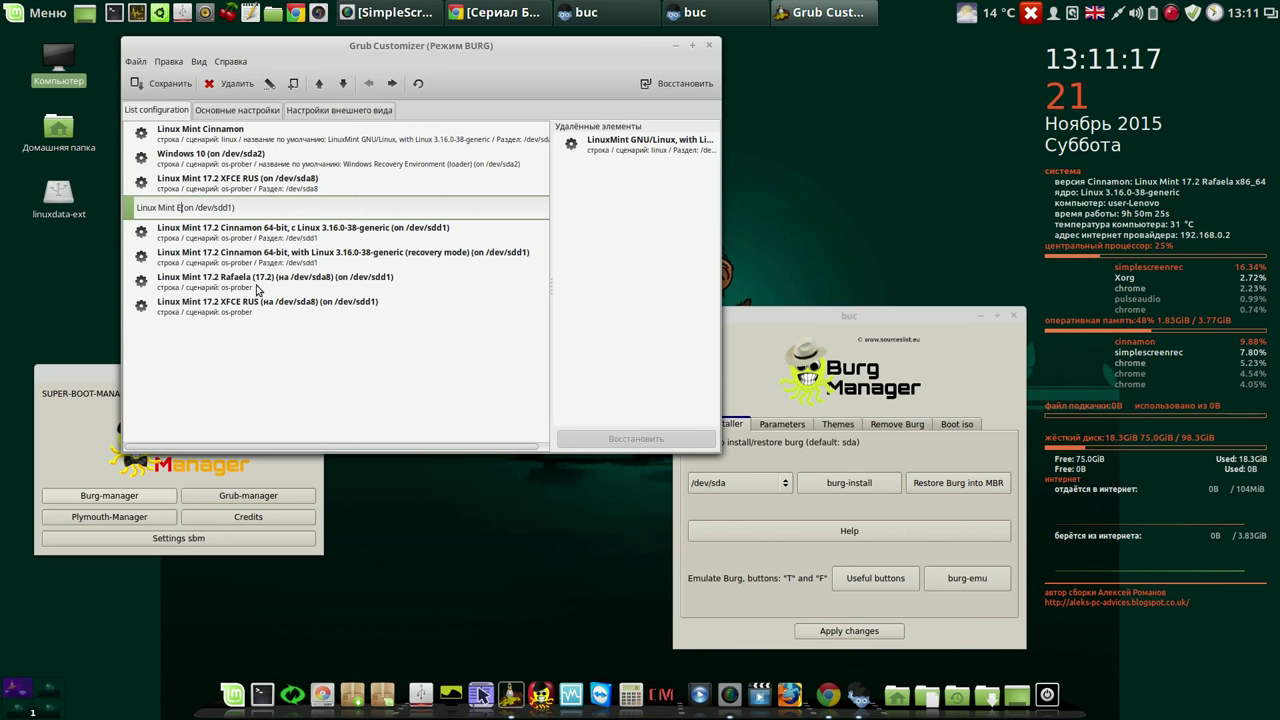
type("xt")
key("Return")
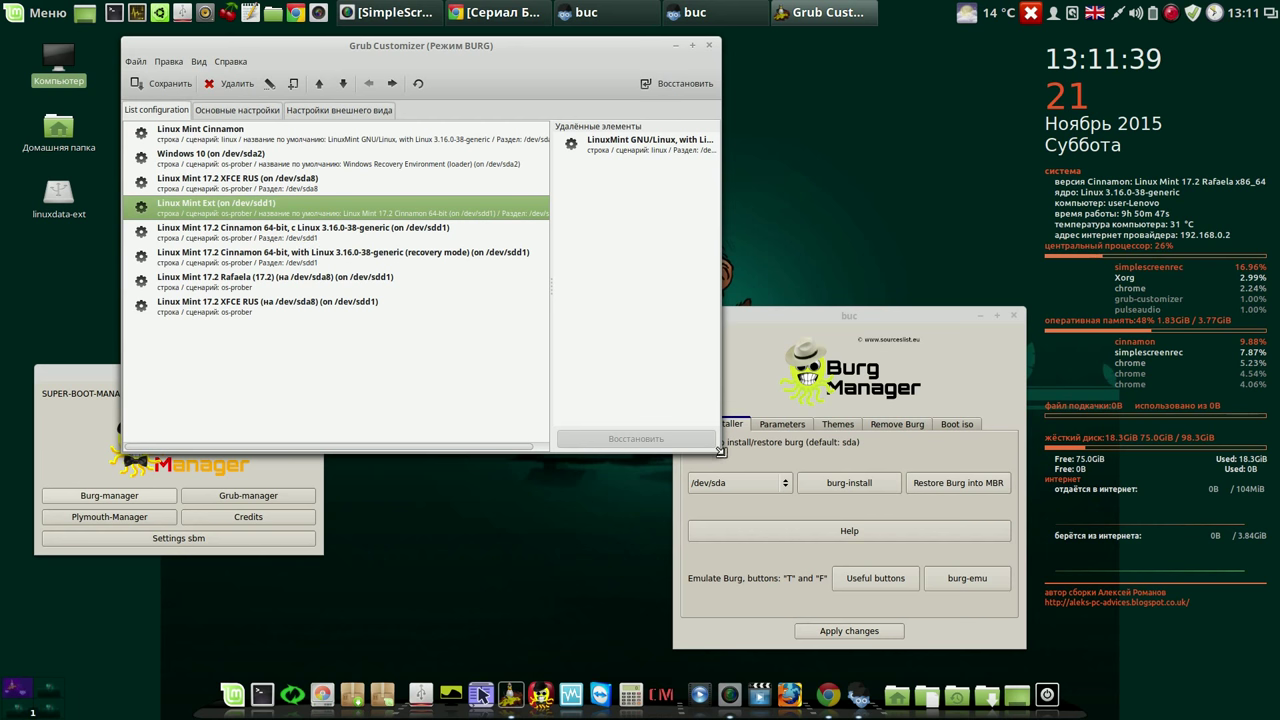
Widen the Grub Customizer window and remove the Linux Mint 17.2 Cinnamon 64-bit 3.16.0-38-generic entries on /dev/sdd1, both normal and recovery mode.
left_click_drag(716, 451, 962, 450)
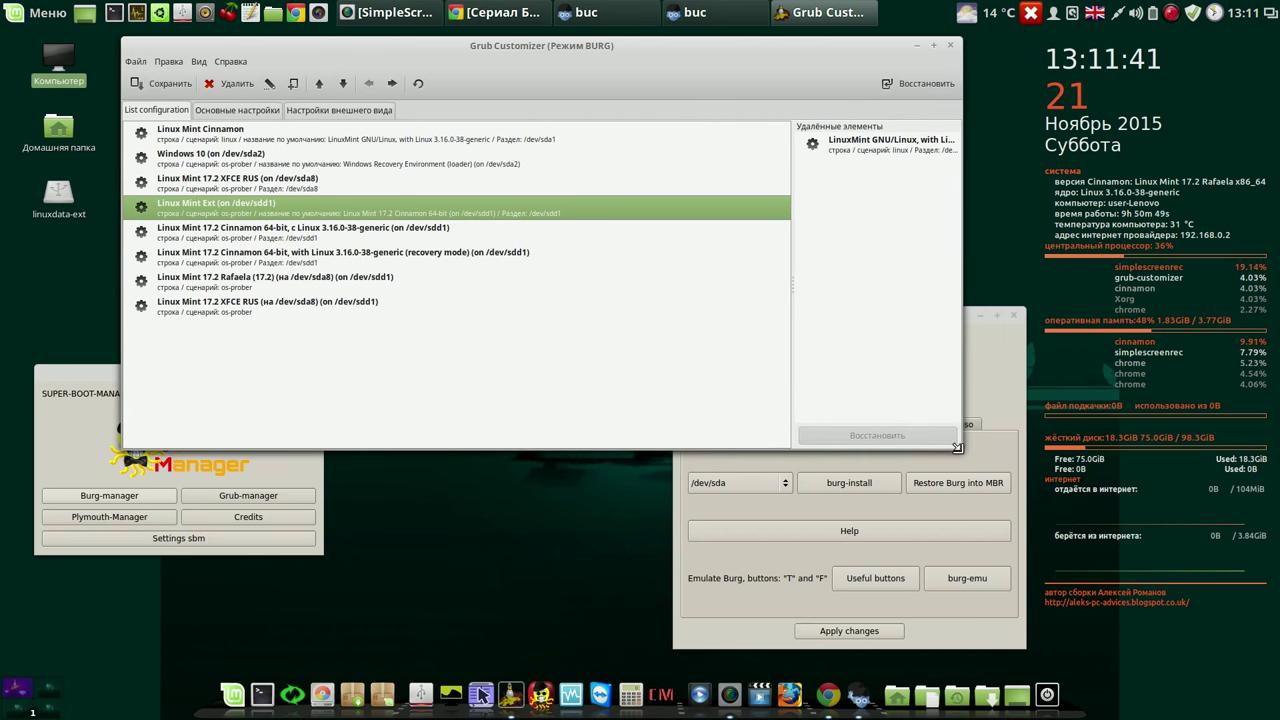
left_click(290, 229)
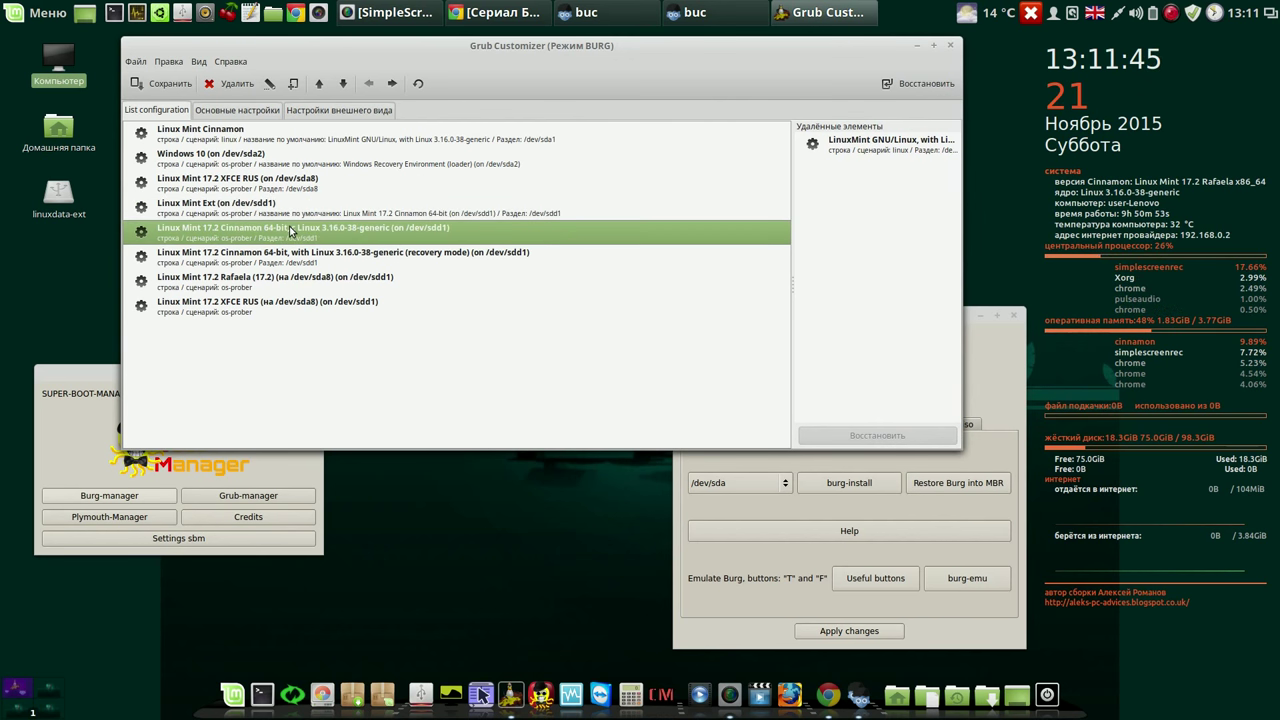
left_click(237, 86)
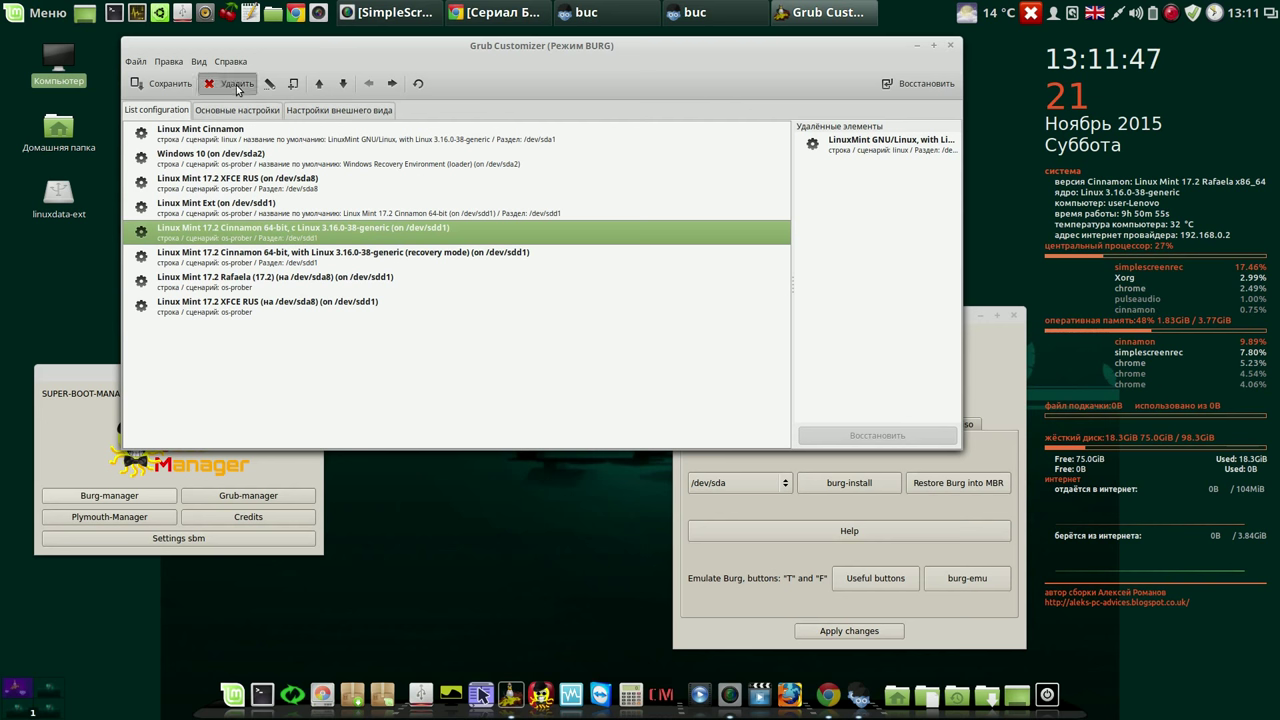
left_click(267, 231)
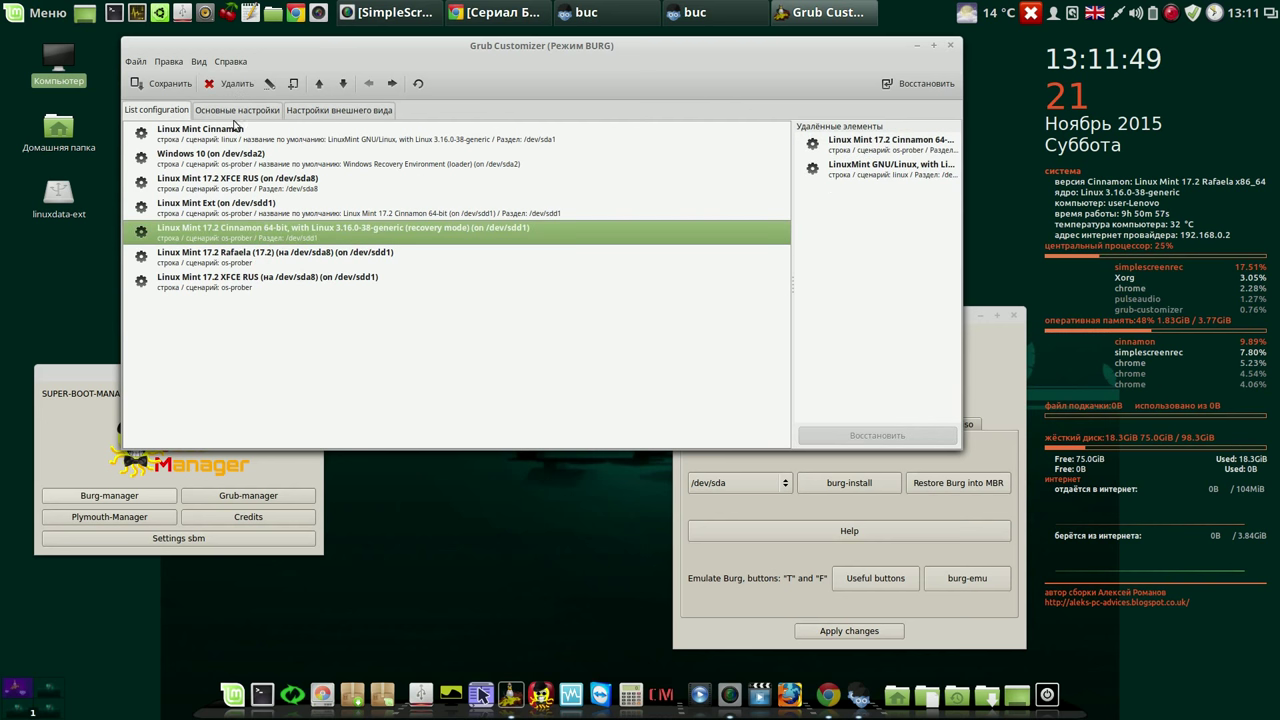
left_click(237, 86)
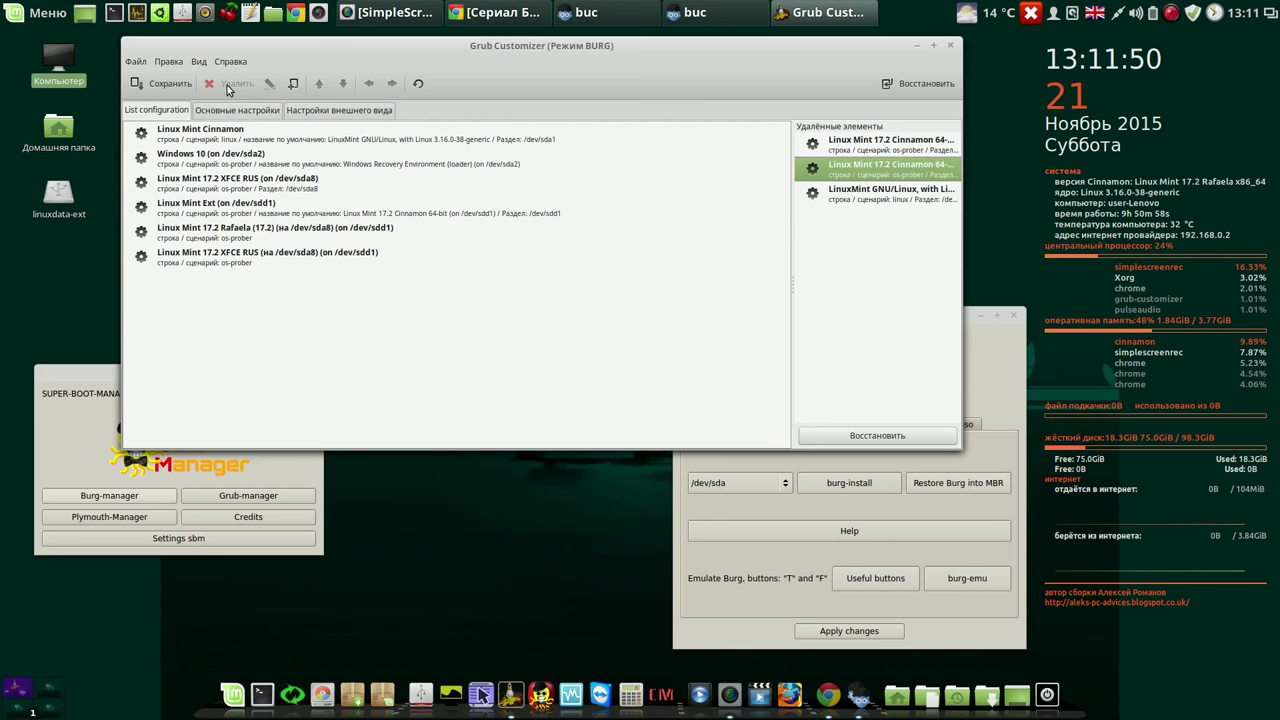
Remove the Linux Mint 17.2 Rafaela (17.2) and Linux Mint 17.2 XFCE RUS (на /dev/sda8) entries found on /dev/sdd1.
left_click(267, 234)
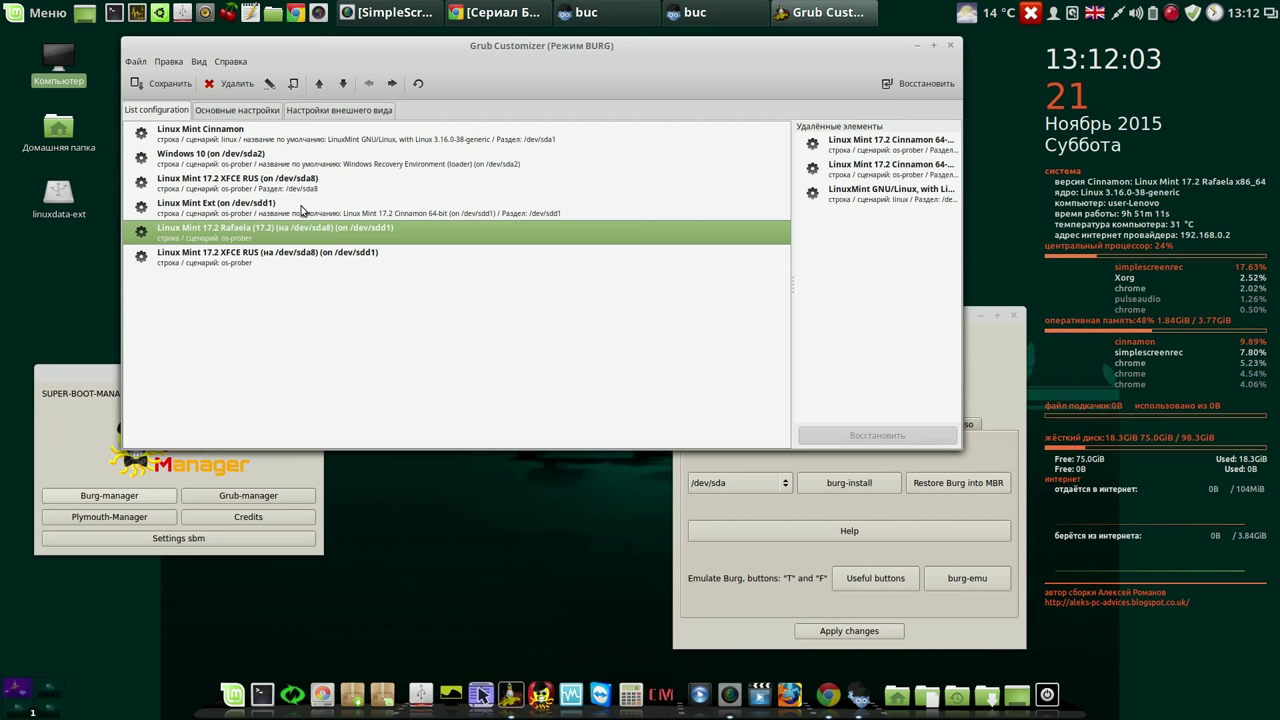
left_click(227, 86)
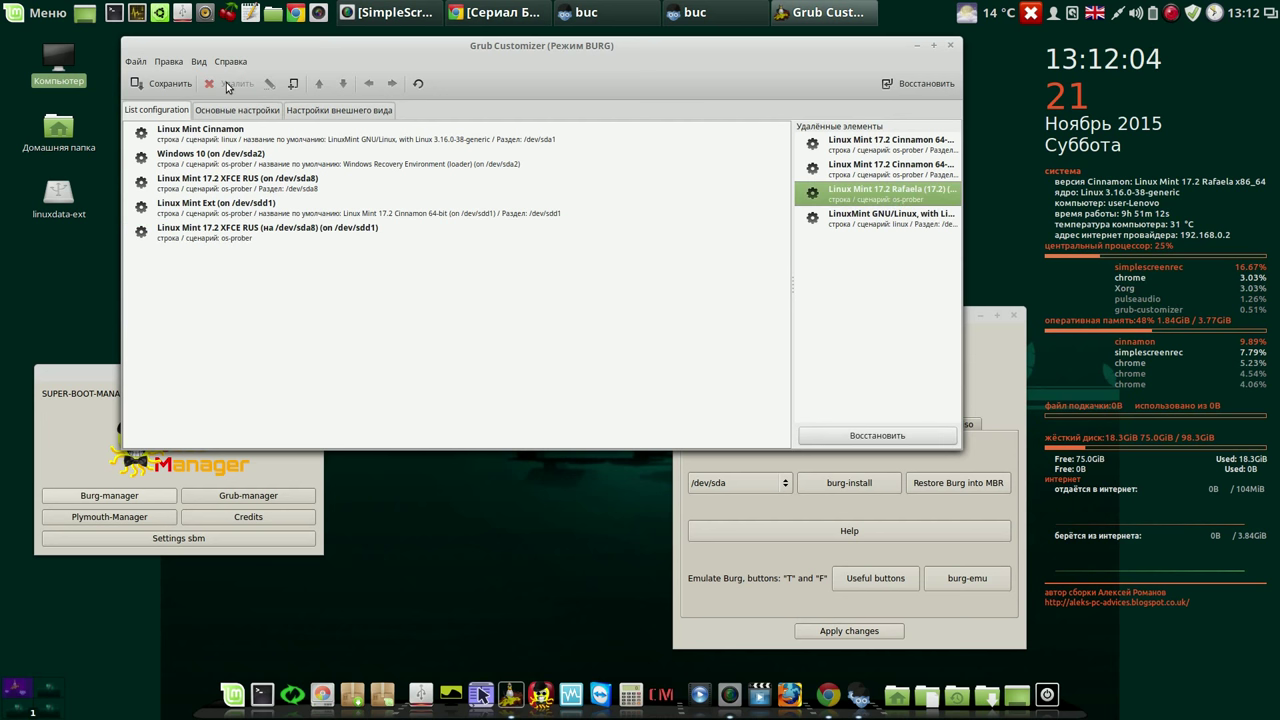
left_click(274, 236)
left_click(242, 86)
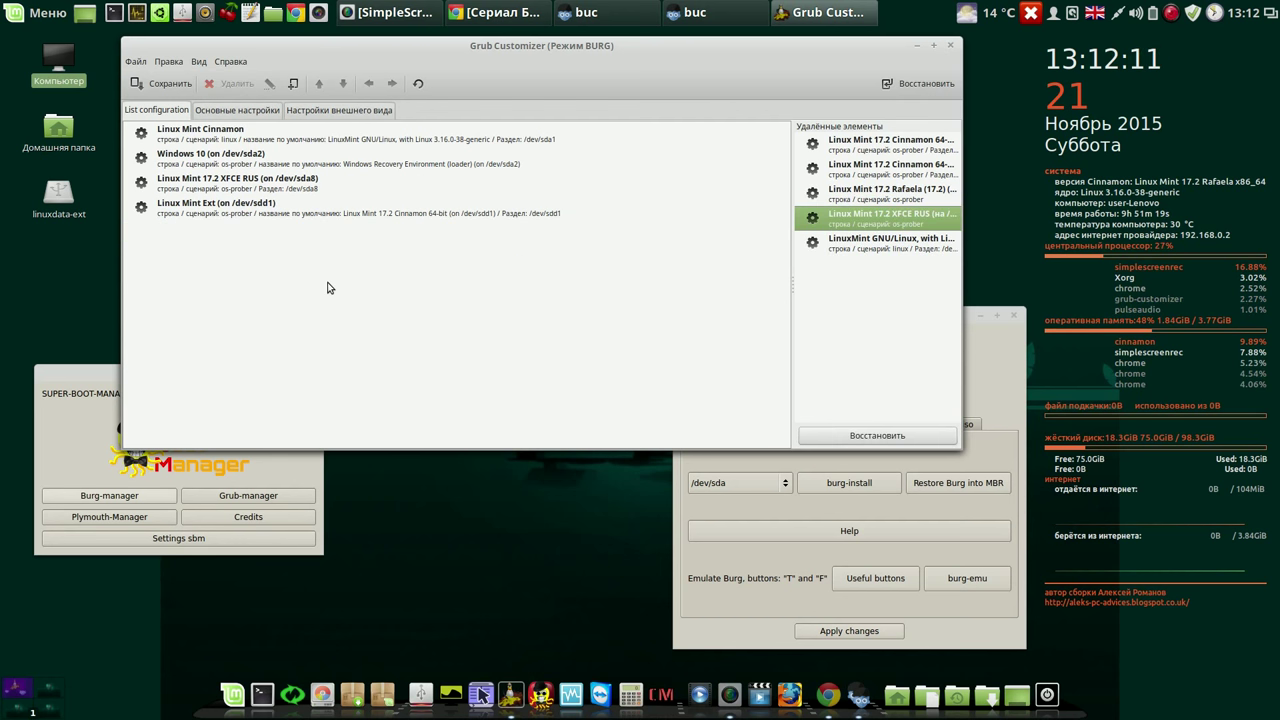
left_click(239, 207)
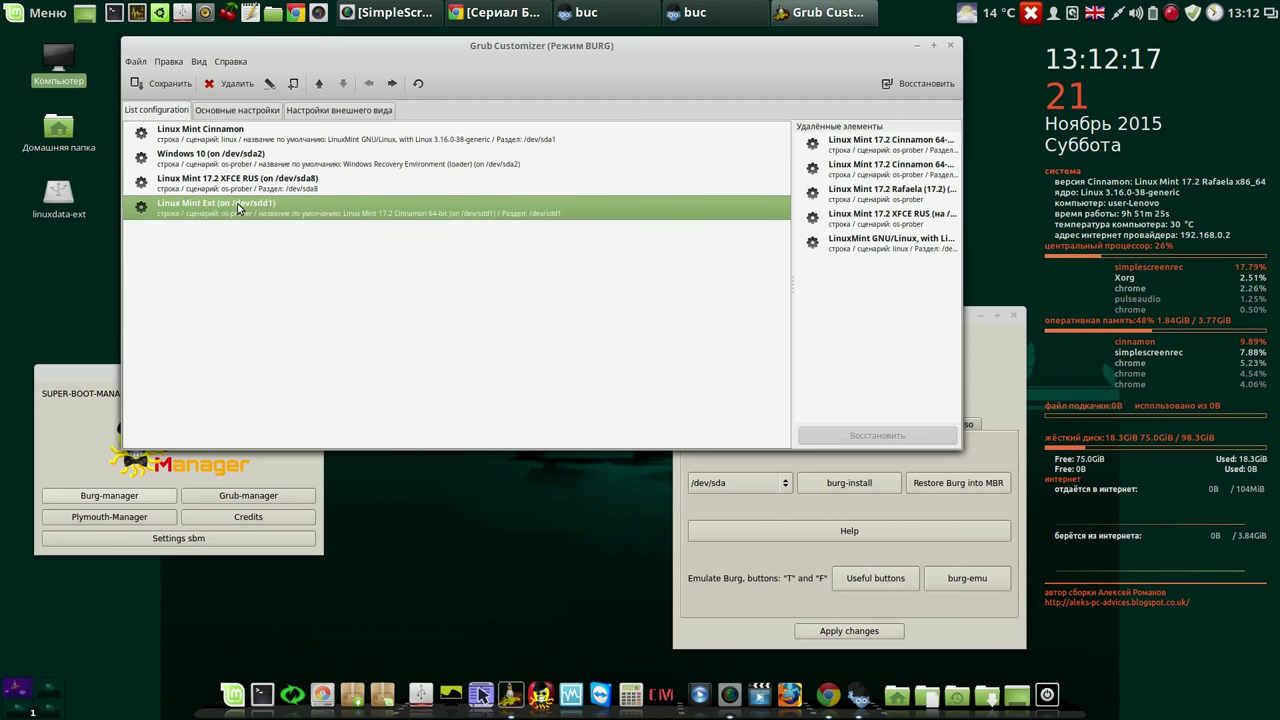
left_click(238, 136)
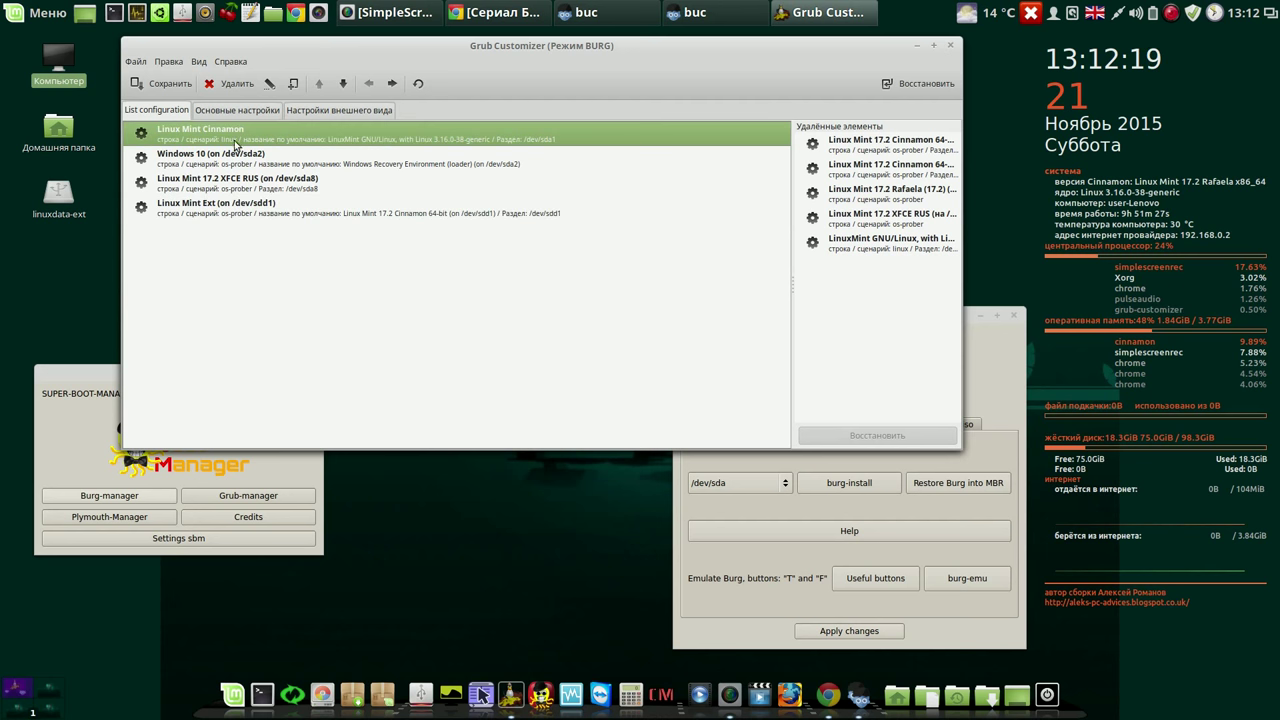
left_click(237, 158)
left_click(250, 184)
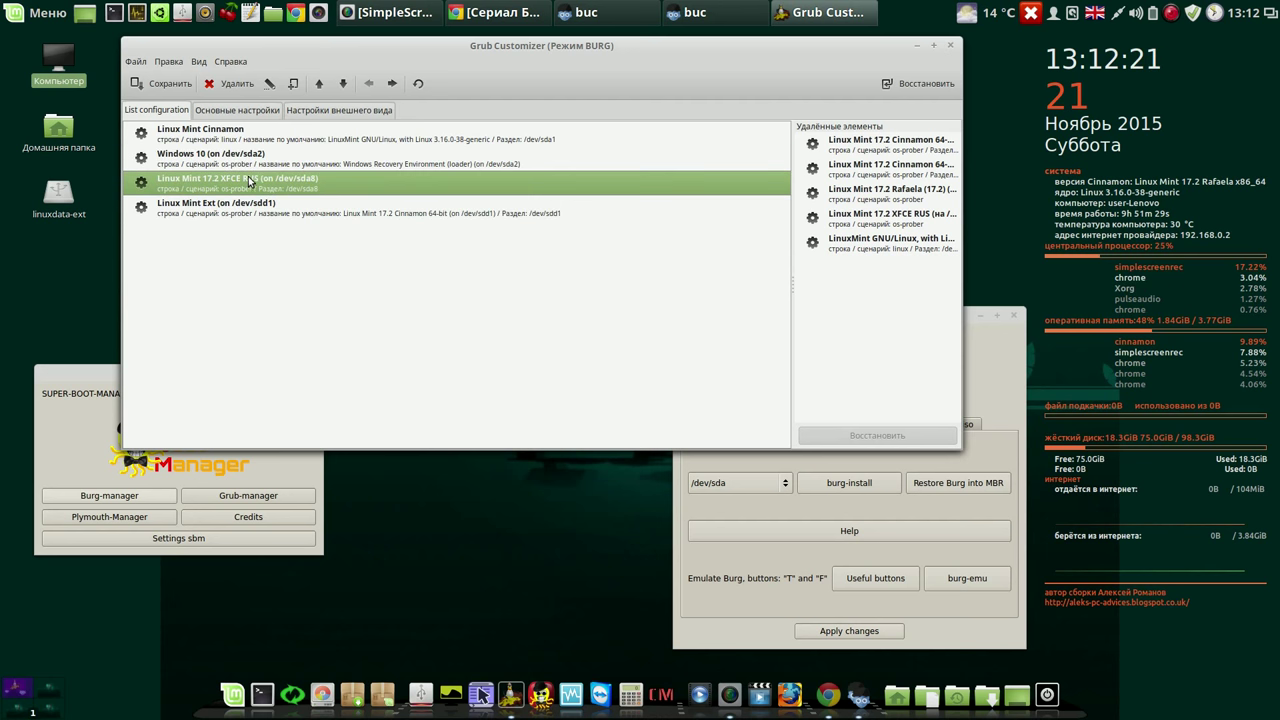
Set Linux Mint Cinnamon as the default boot entry and the default boot delay to 19 seconds in Grub Customizer's general settings.
left_click(249, 111)
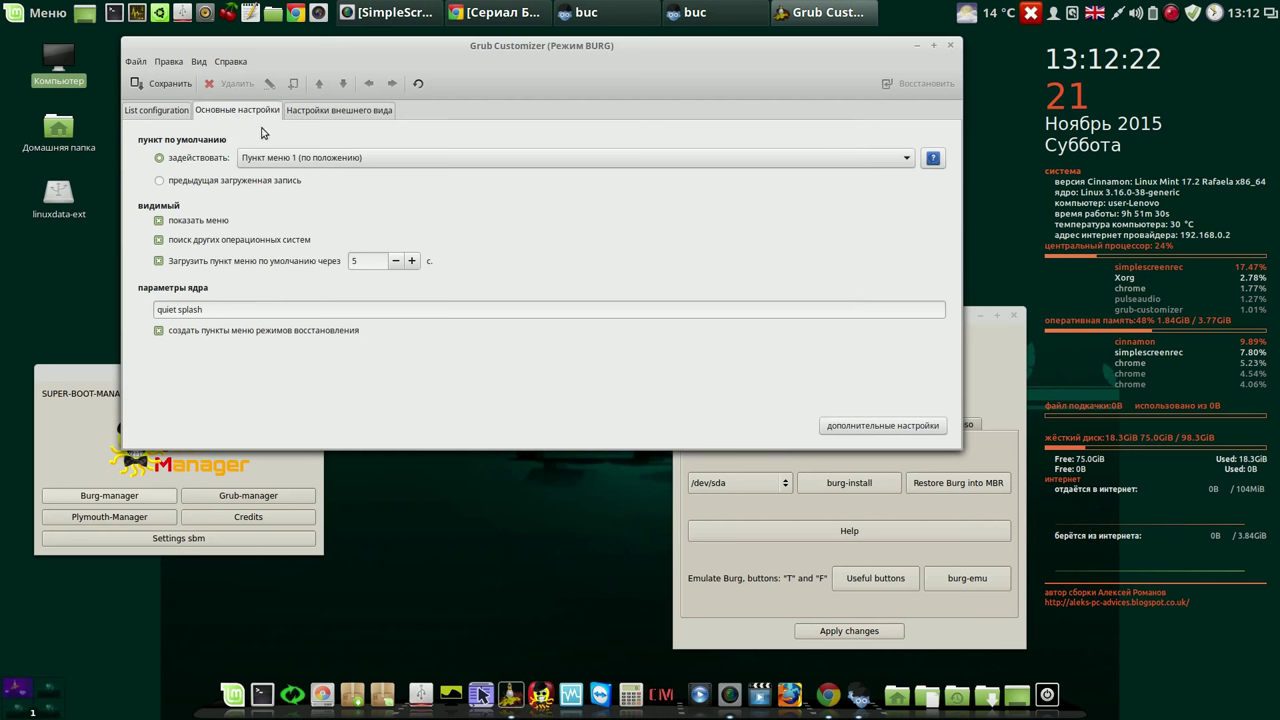
left_click(406, 157)
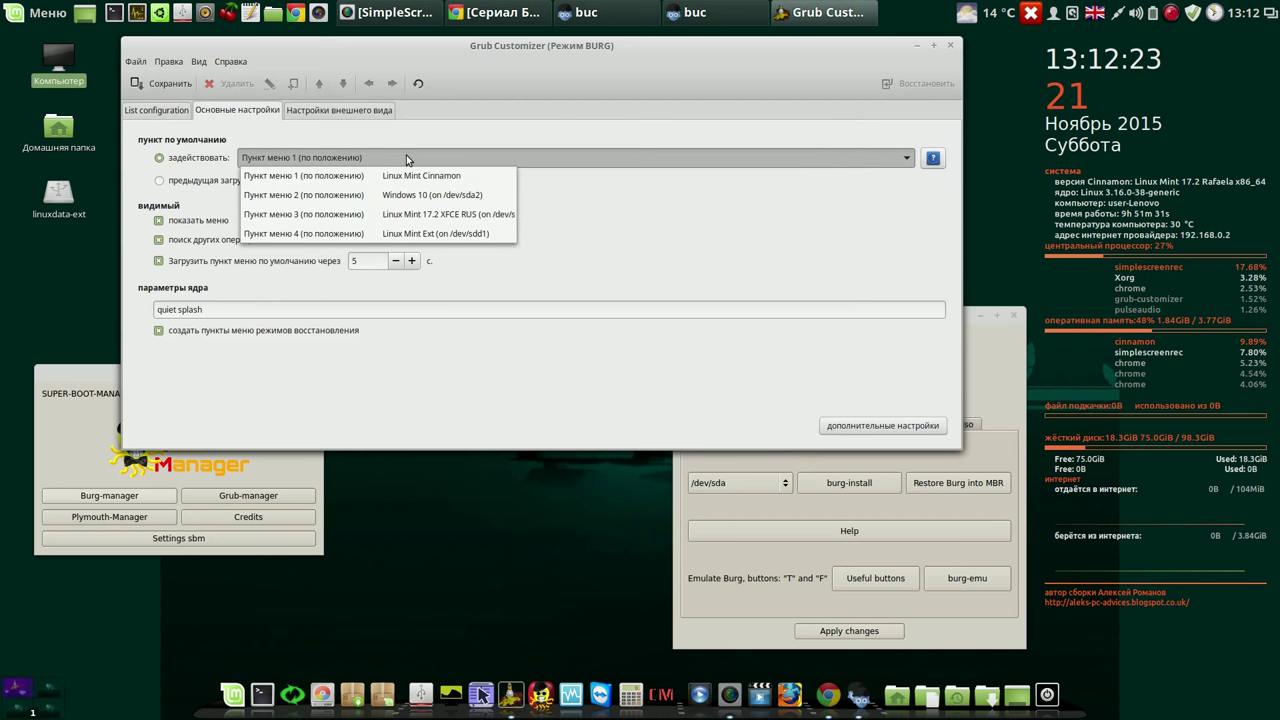
left_click(457, 174)
left_click(412, 261)
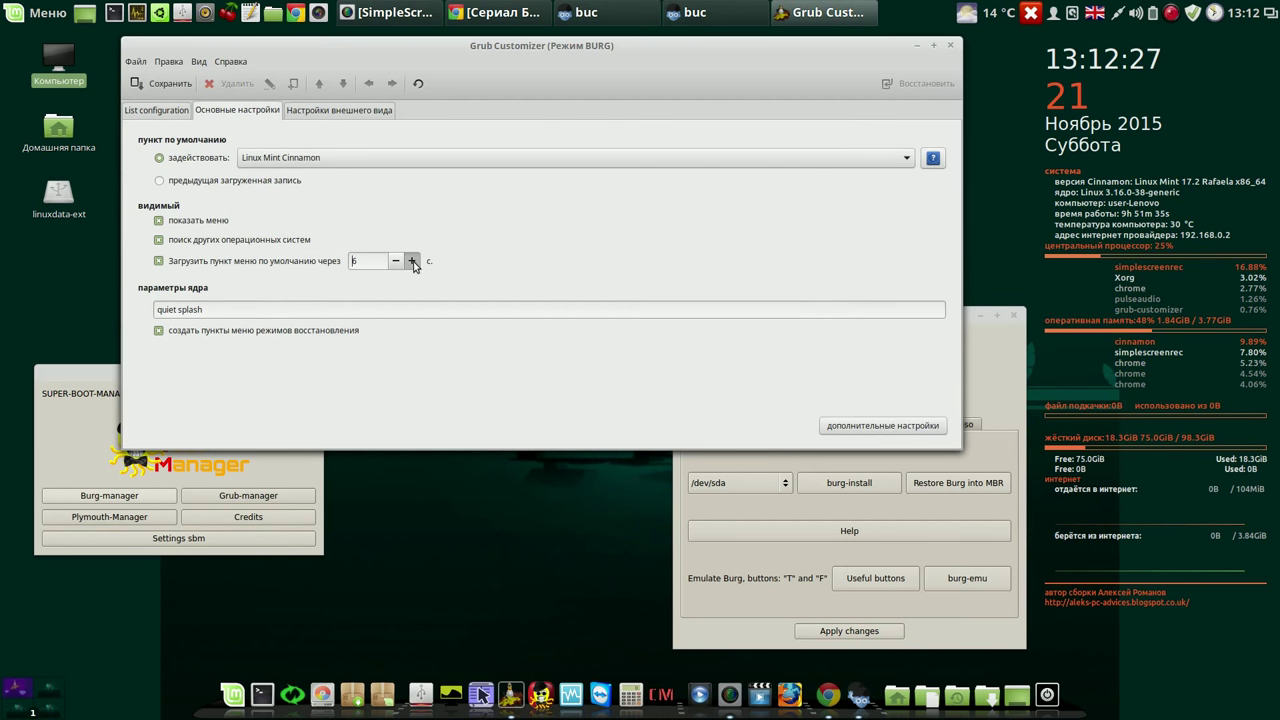
left_click(412, 261)
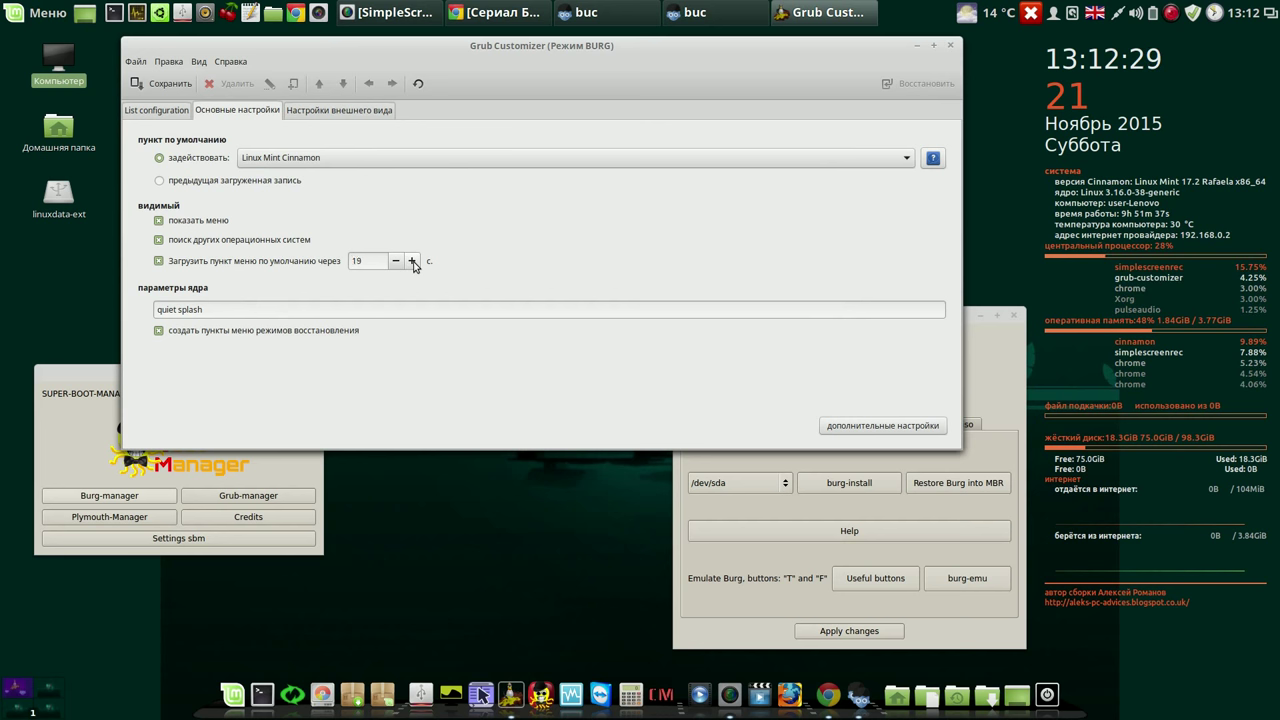
Return to the boot entry list, save the BURG configuration and close Grub Customizer.
left_click(170, 111)
left_click(168, 86)
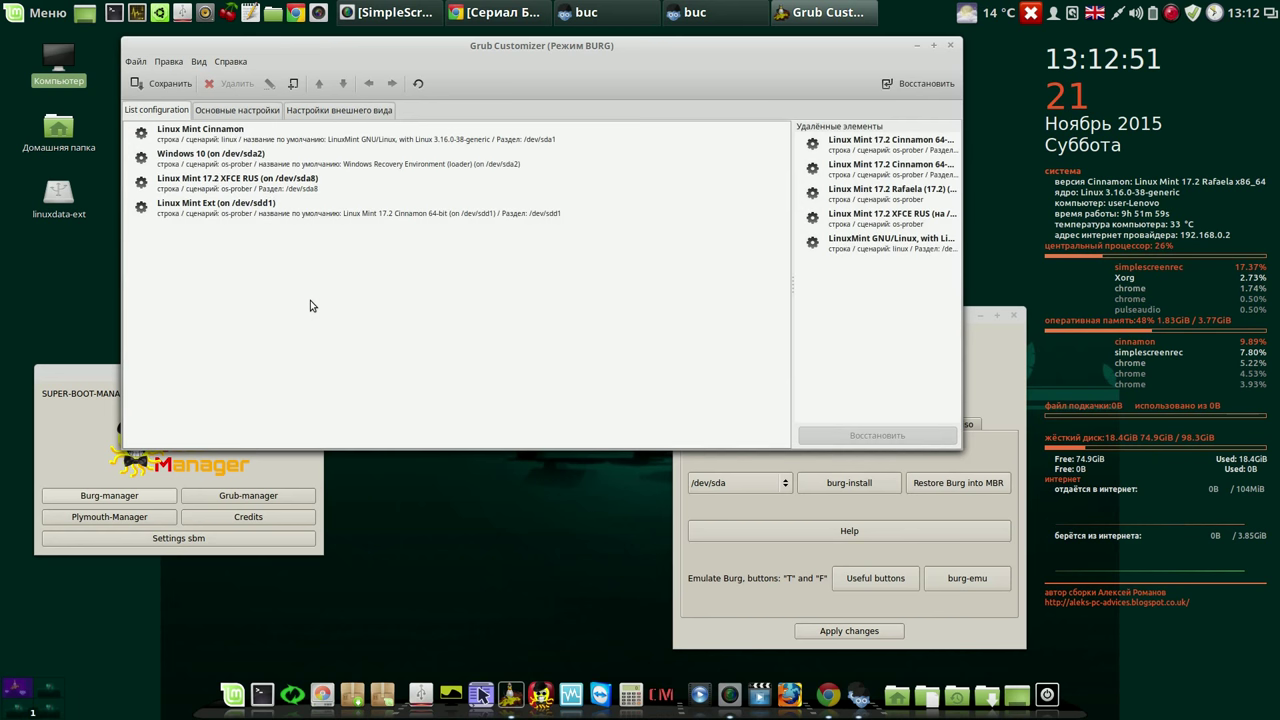
left_click(951, 48)
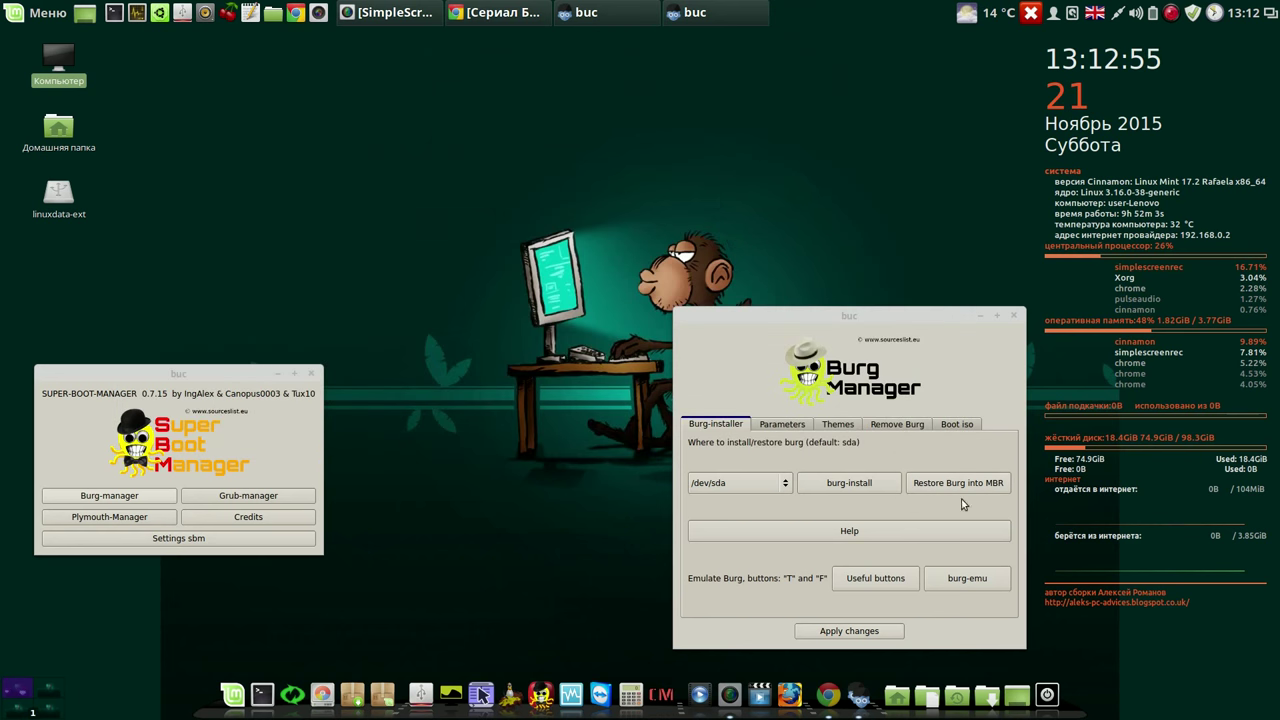
Preview the edited boot menu with burg-emu in Burg Manager, and close the emulator after checking the entries.
left_click(972, 585)
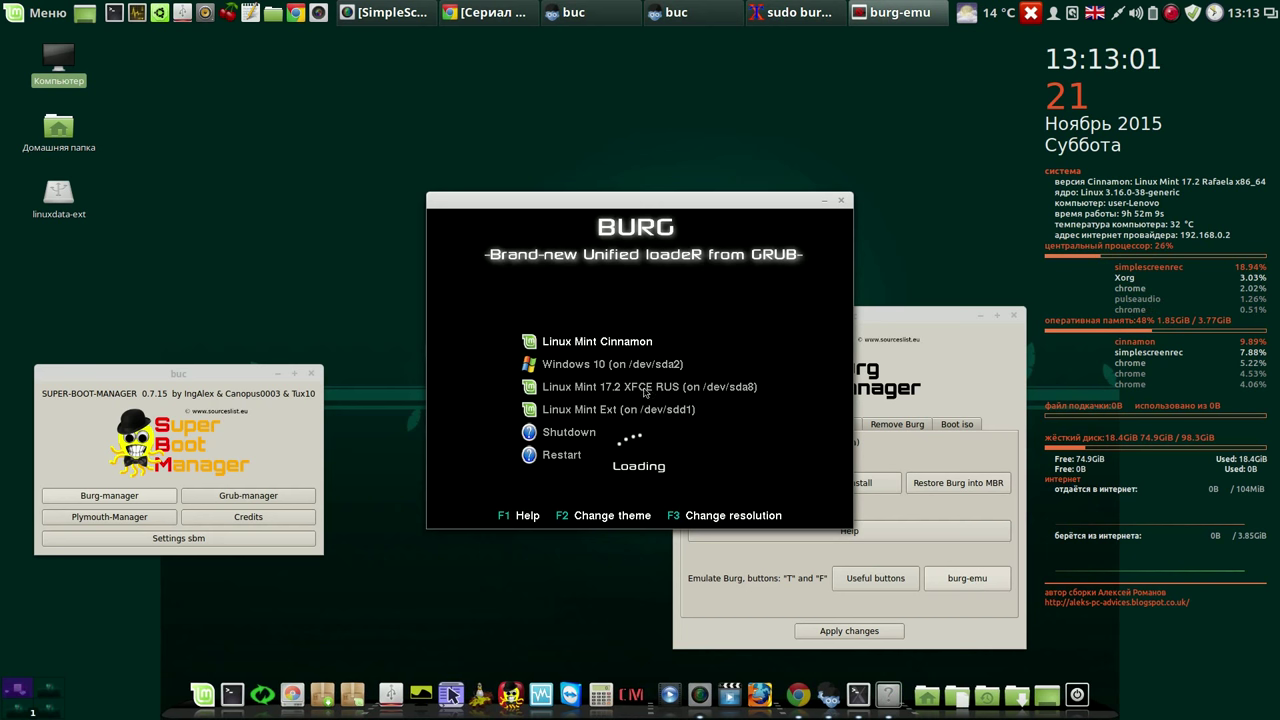
left_click_drag(655, 200, 377, 53)
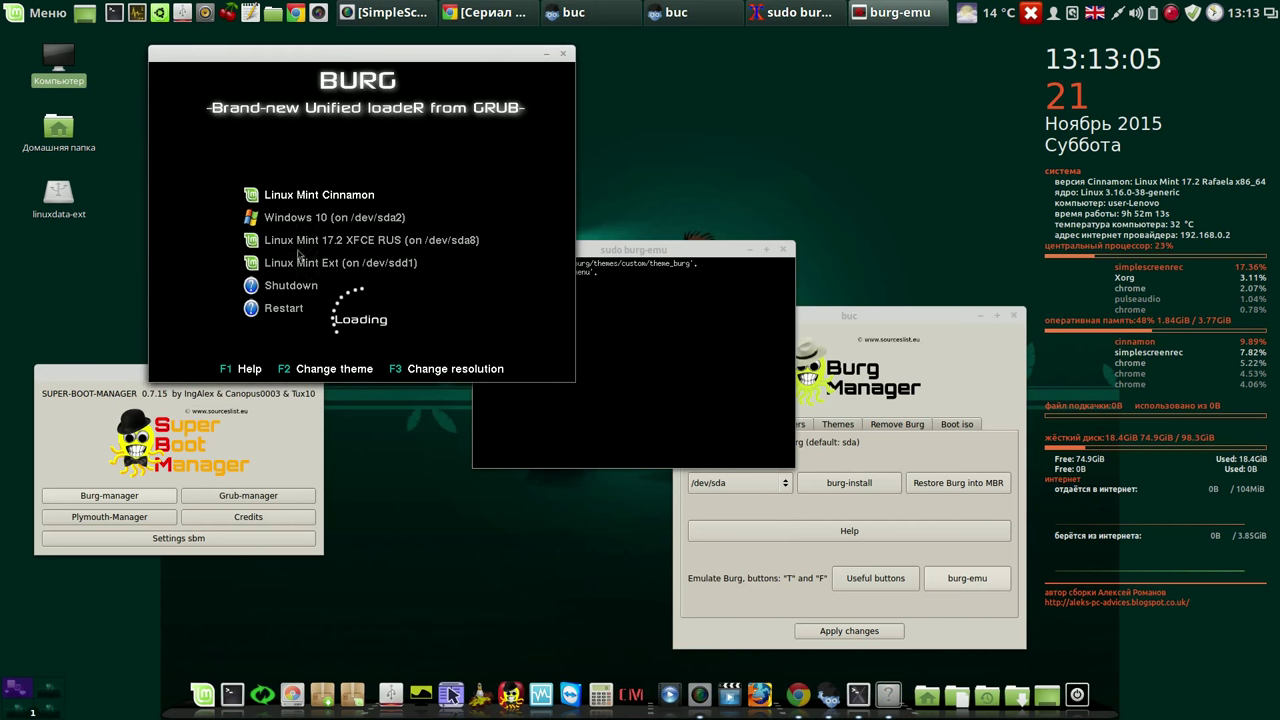
left_click(566, 55)
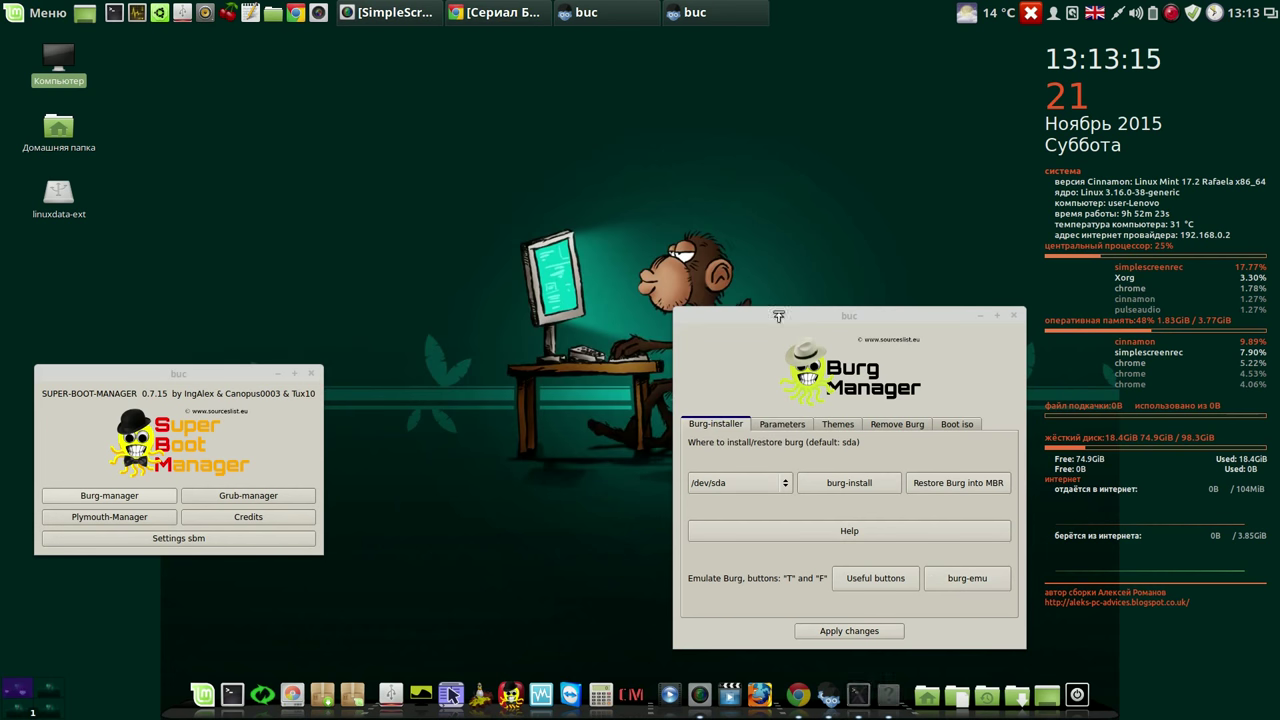
Apply the BURG changes and close the Burg Manager and Super Boot Manager windows.
left_click(867, 631)
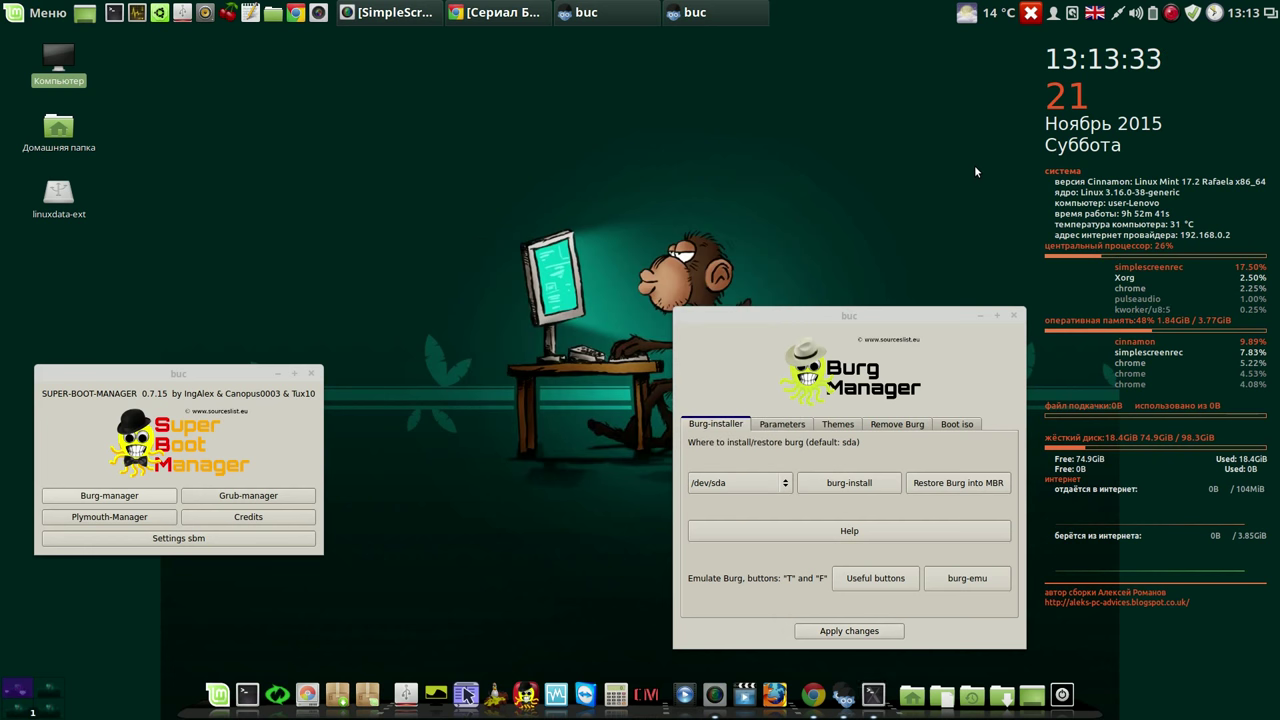
left_click(919, 314)
left_click_drag(919, 314, 906, 139)
left_click_drag(210, 377, 326, 118)
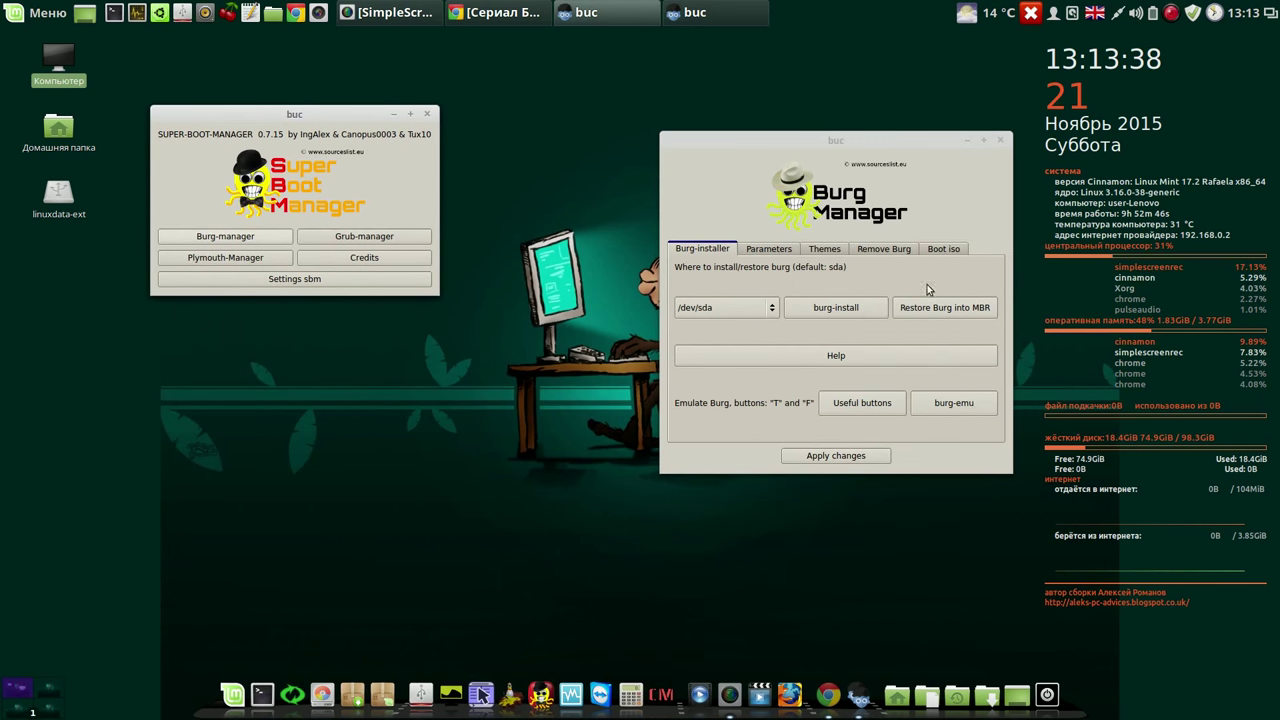
left_click(999, 140)
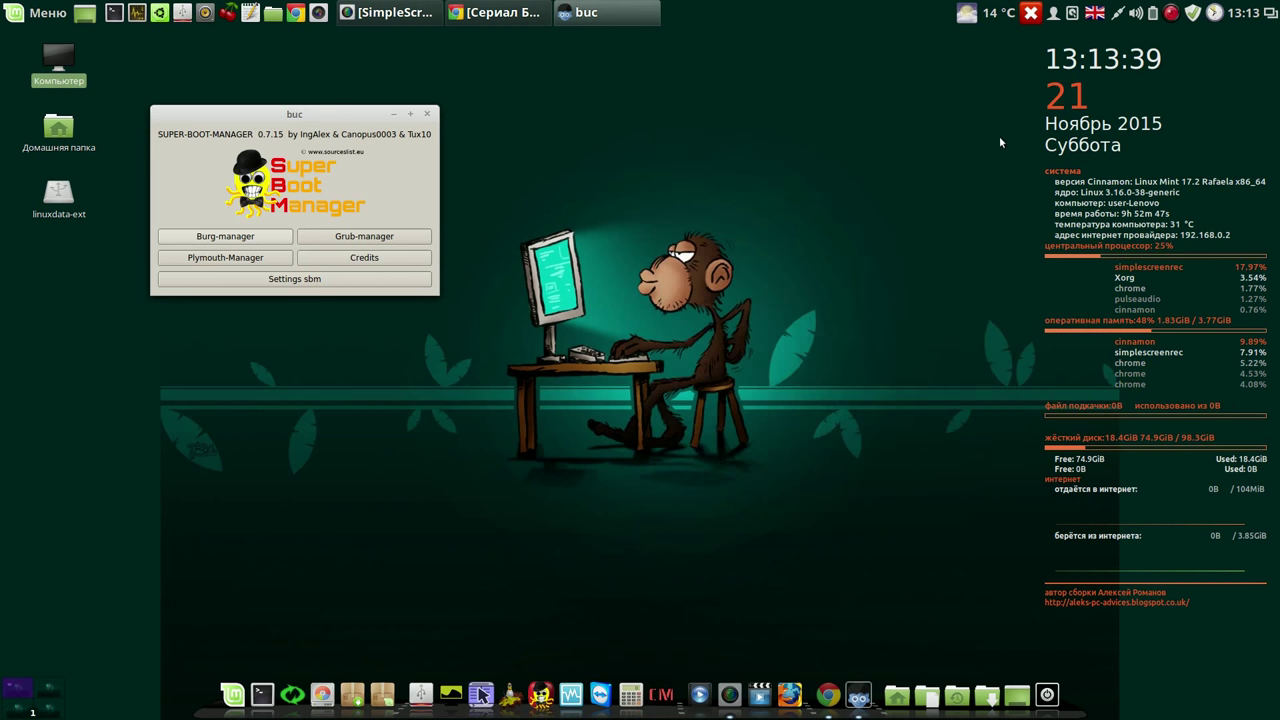
left_click(427, 114)
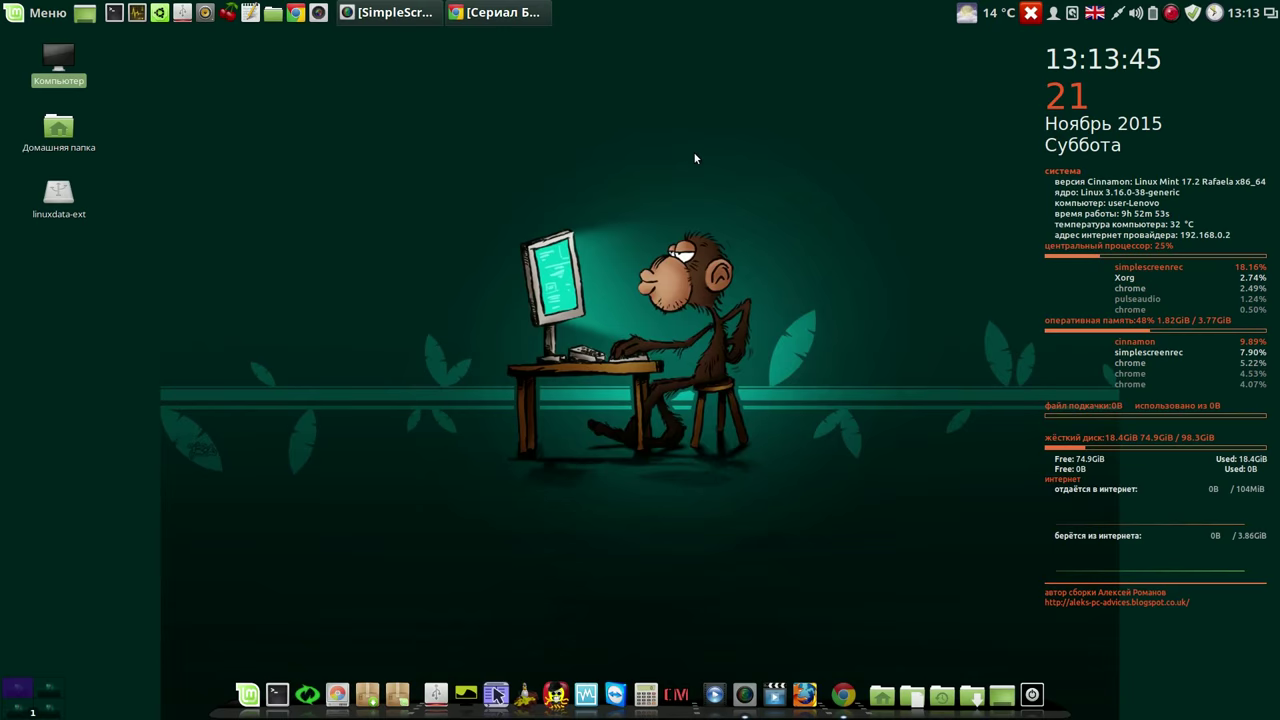
right_click(1172, 13)
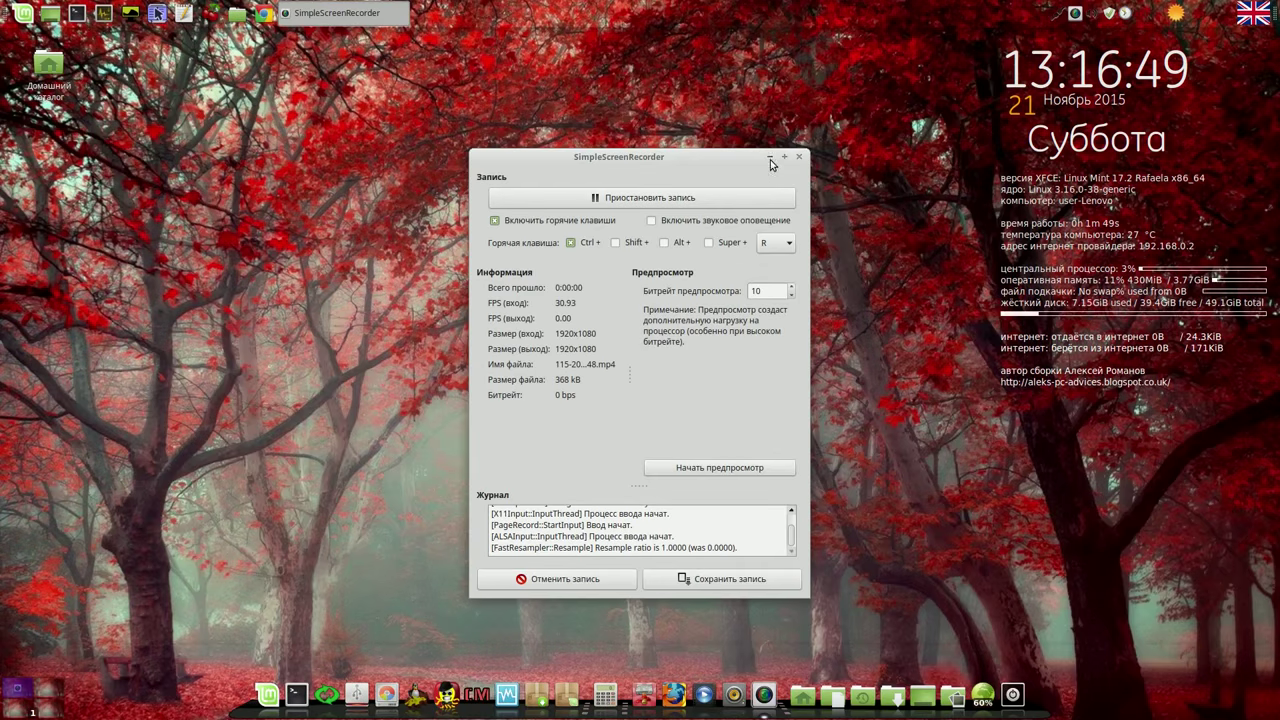
Minimize SimpleScreenRecorder on the XFCE system and launch GParted, authenticating with the account password.
left_click(771, 157)
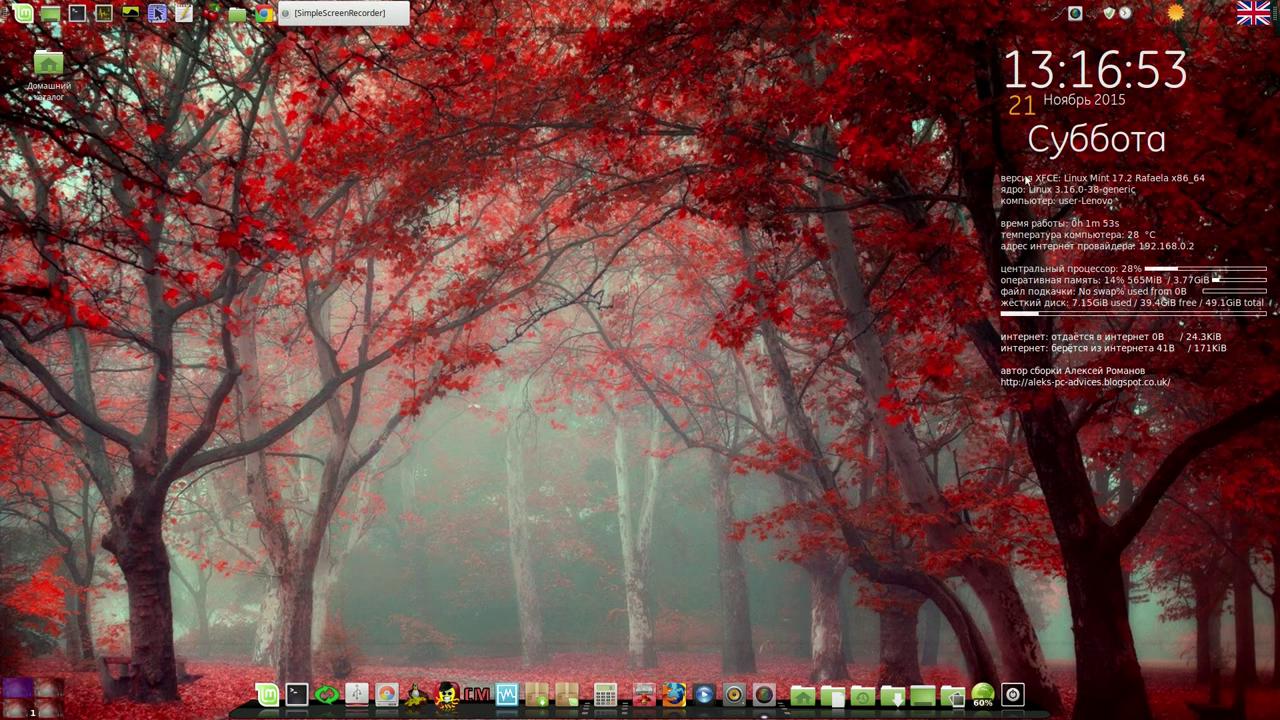
left_click(381, 688)
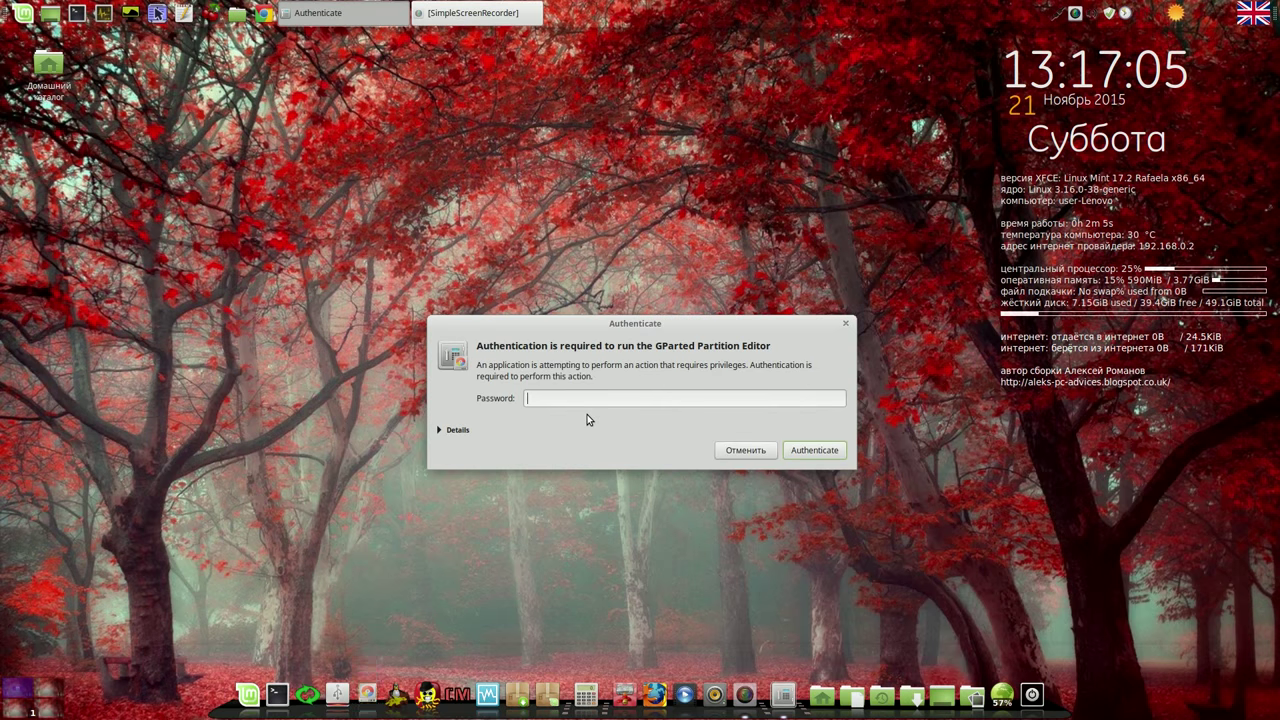
type("•••••")
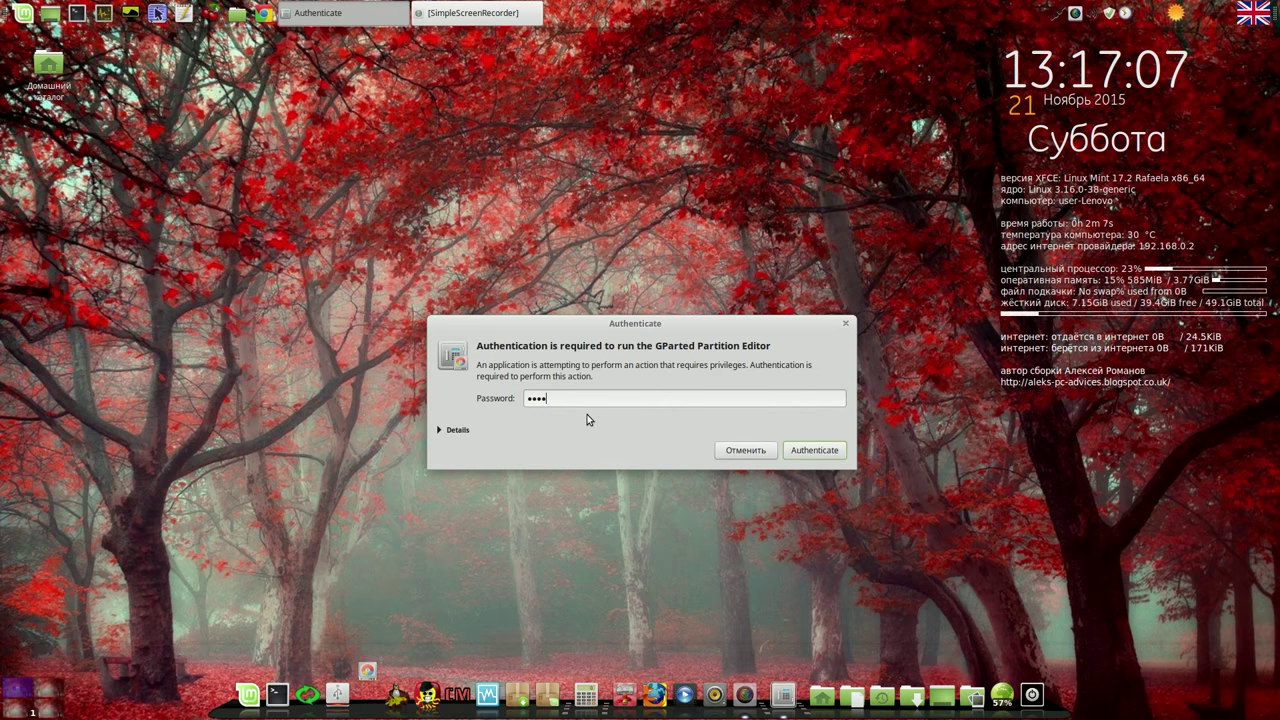
key("Return")
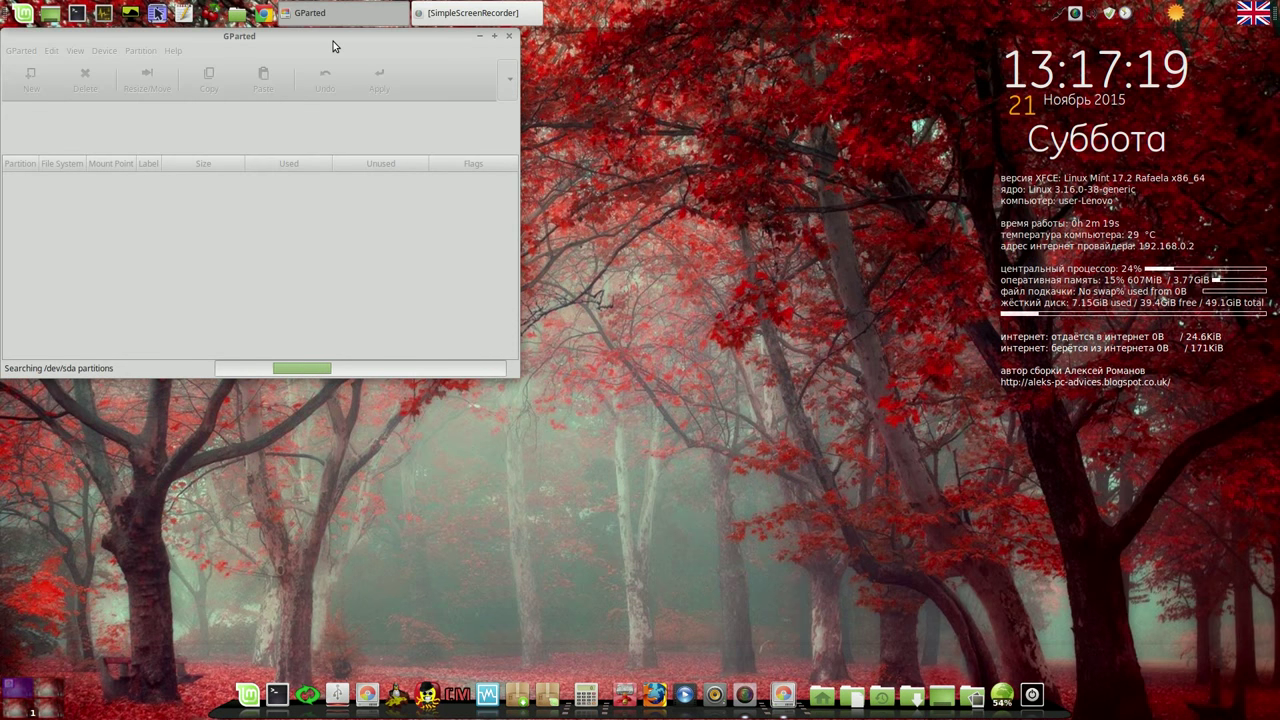
Enlarge the GParted window, examine the /dev/sda8 and /dev/sda1 partitions on /dev/sda, and close GParted.
left_click_drag(335, 39, 462, 68)
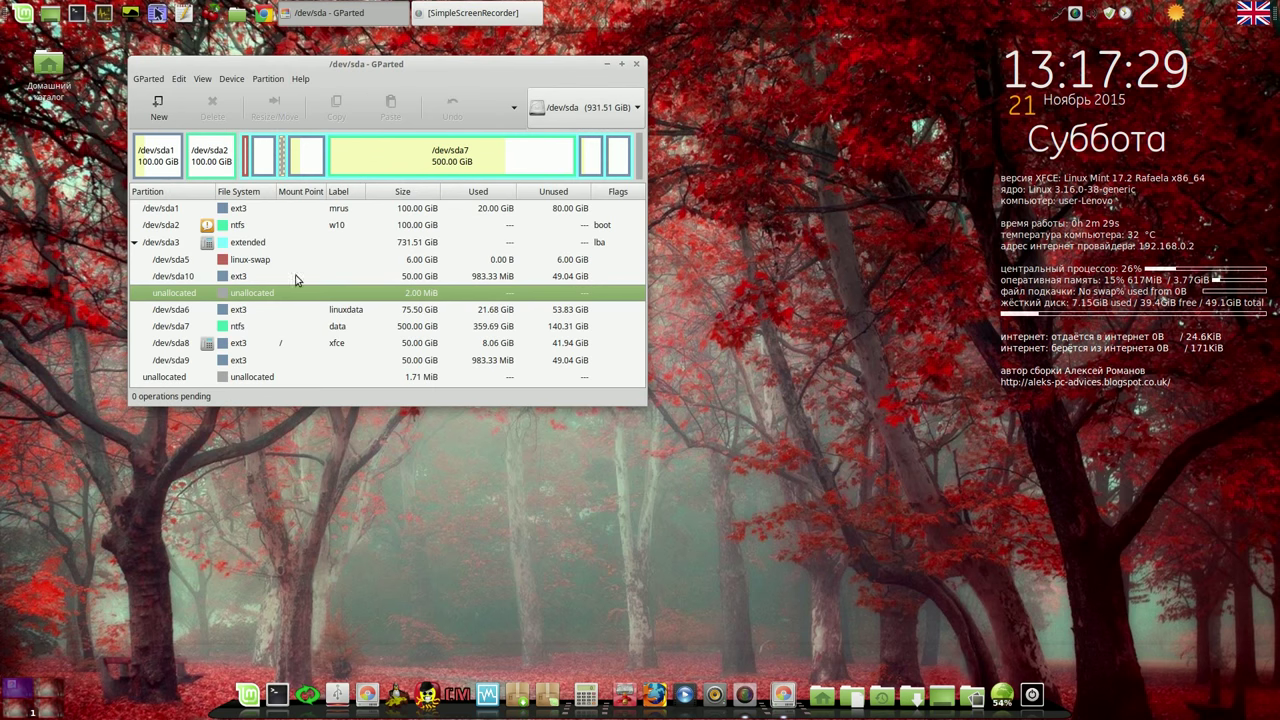
left_click(235, 347)
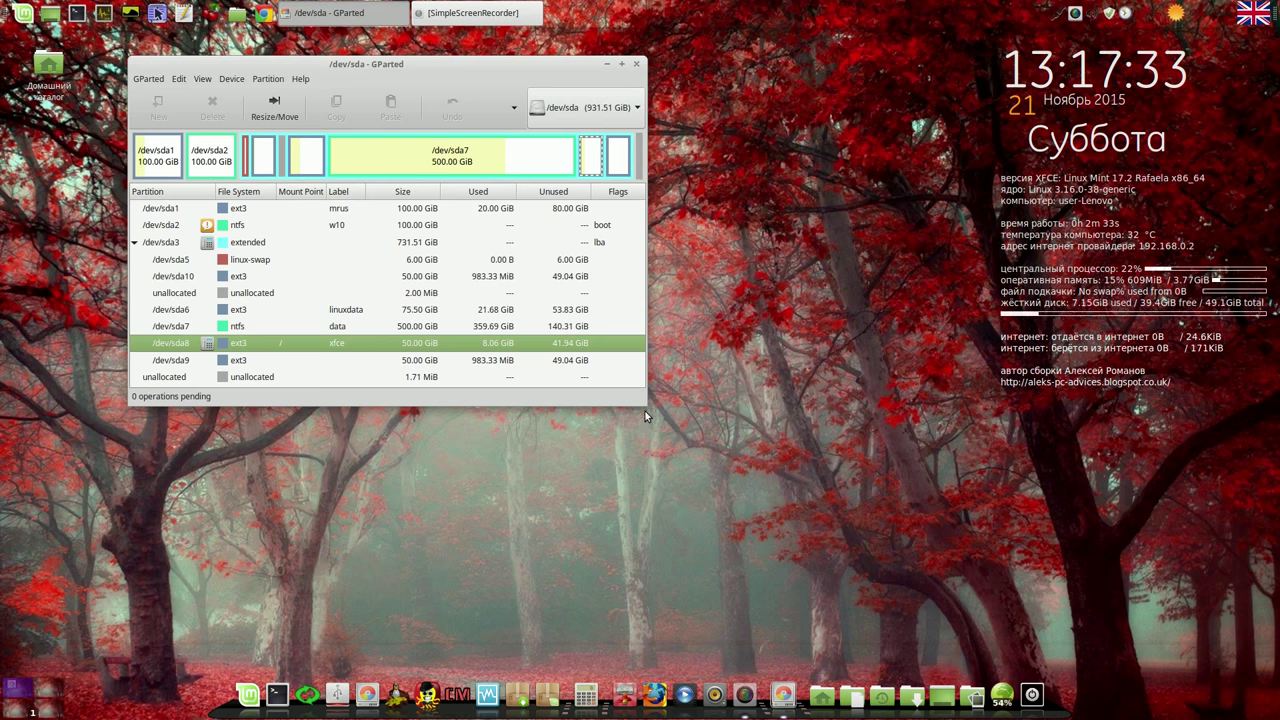
left_click_drag(645, 406, 711, 477)
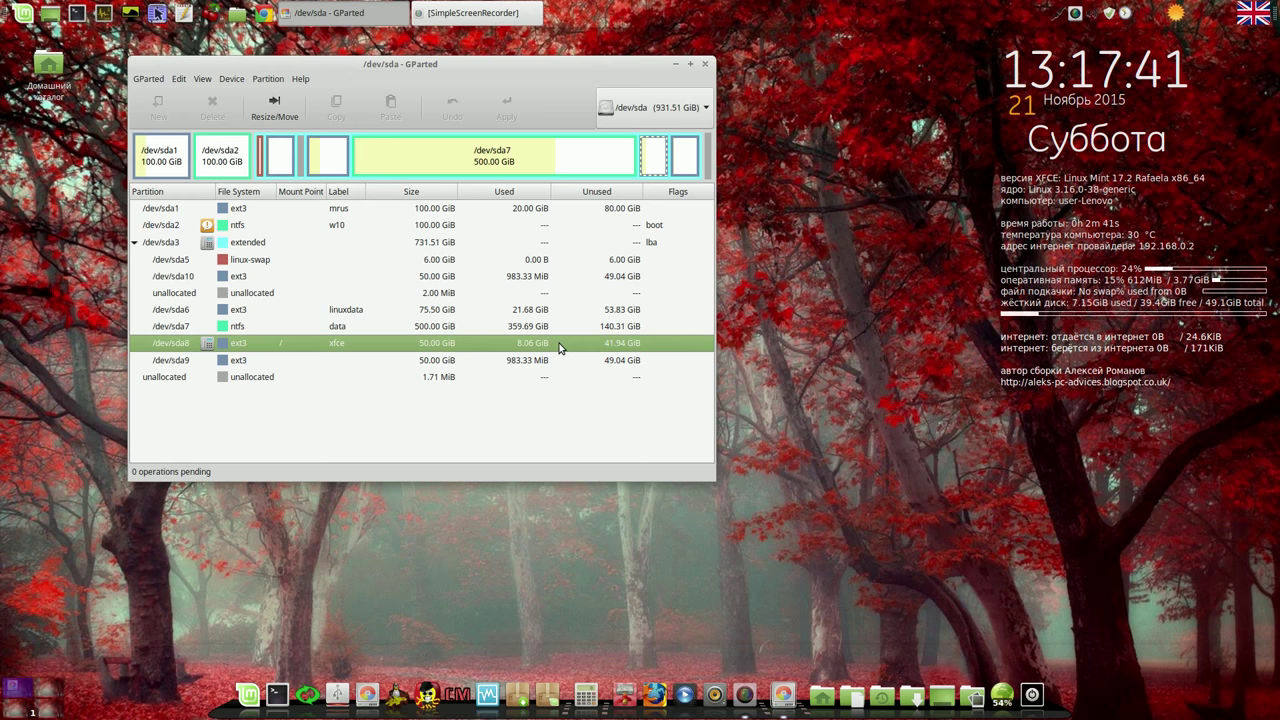
left_click(437, 210)
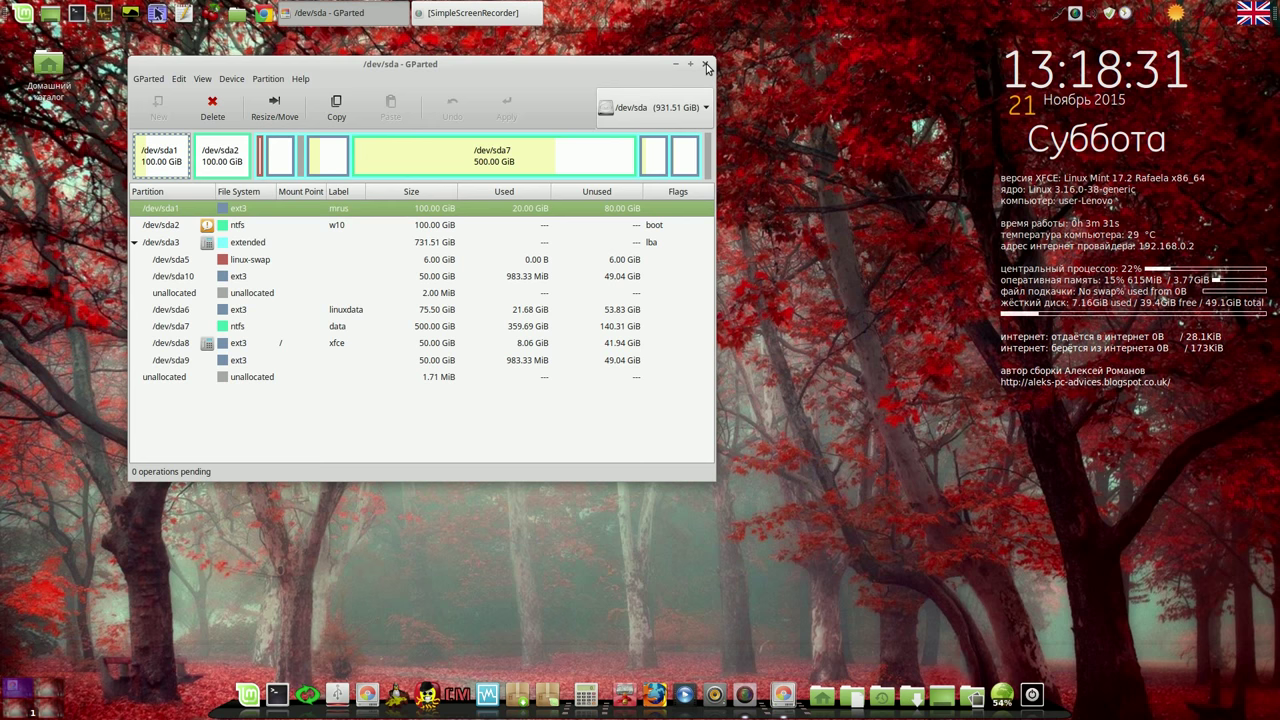
left_click(706, 65)
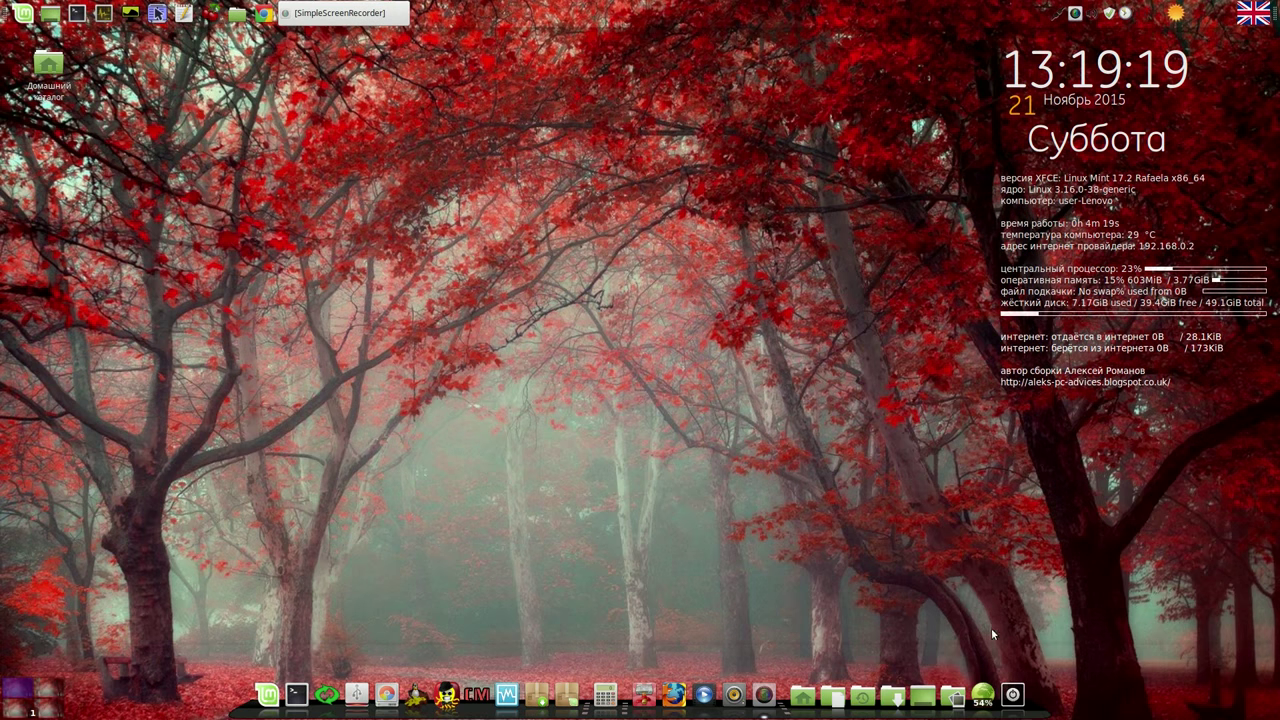
left_click(1010, 684)
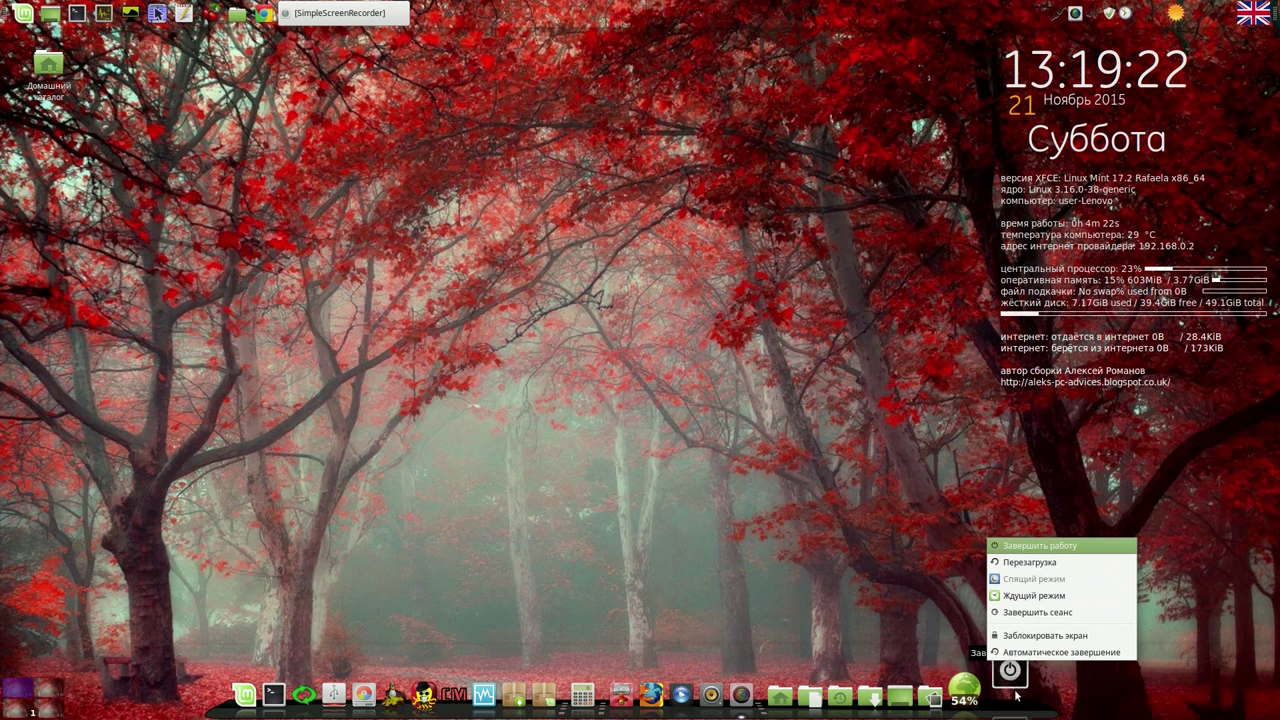
left_click(1026, 561)
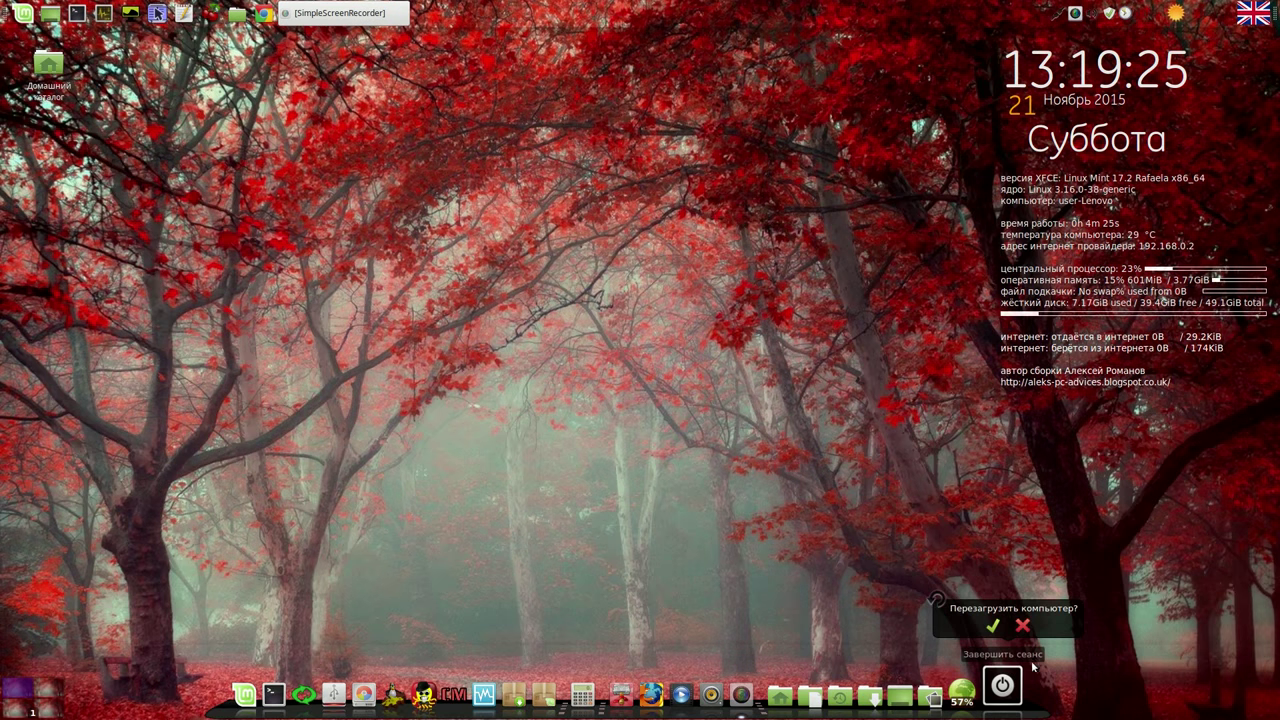
left_click(1023, 626)
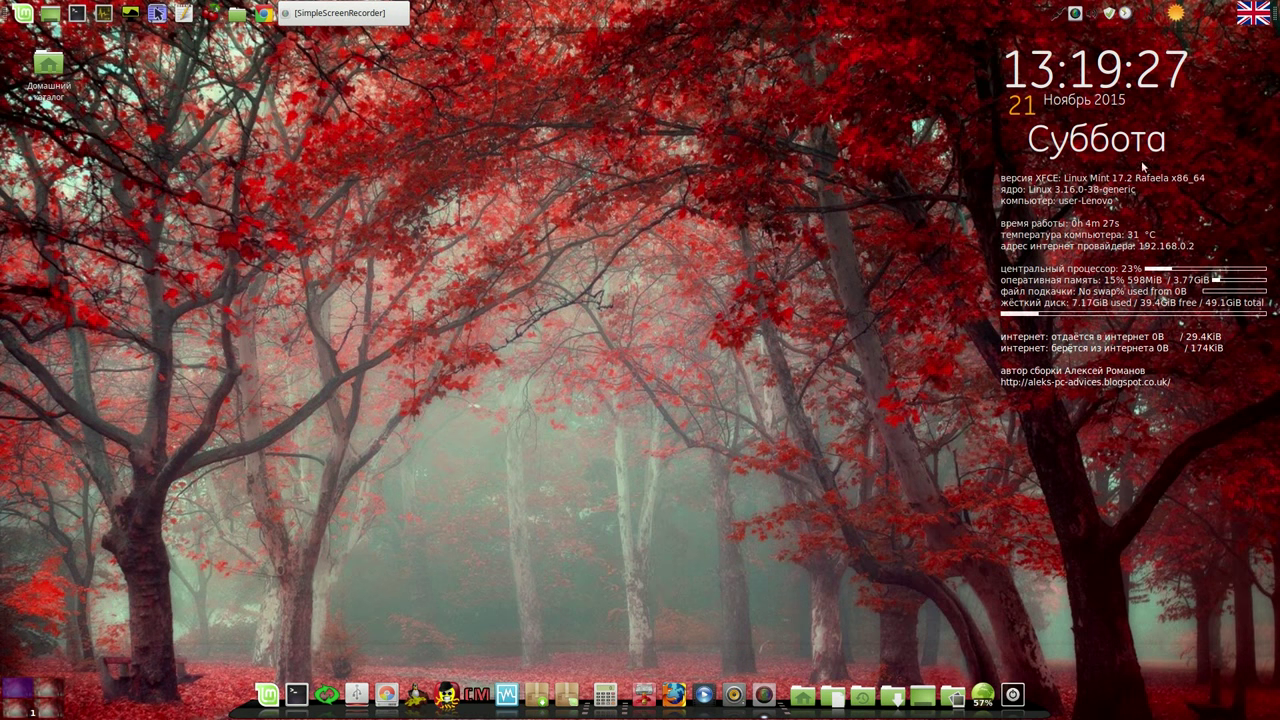
right_click(1075, 13)
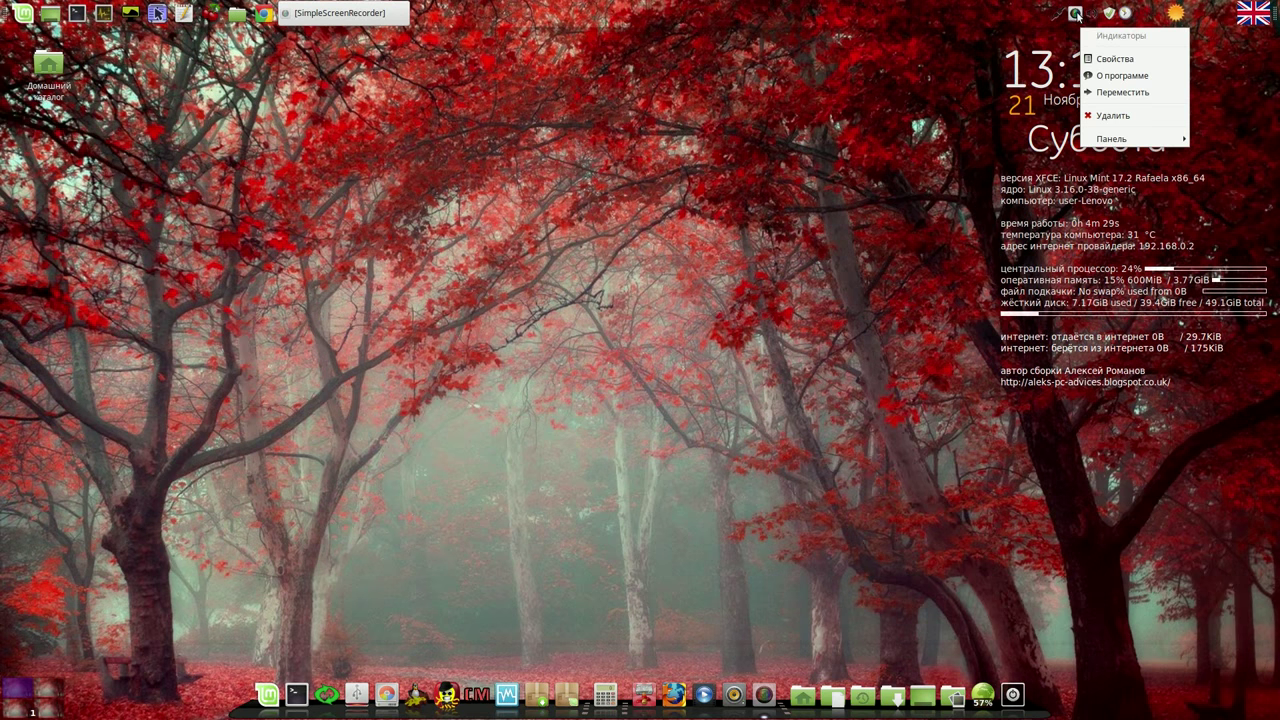
left_click(1075, 13)
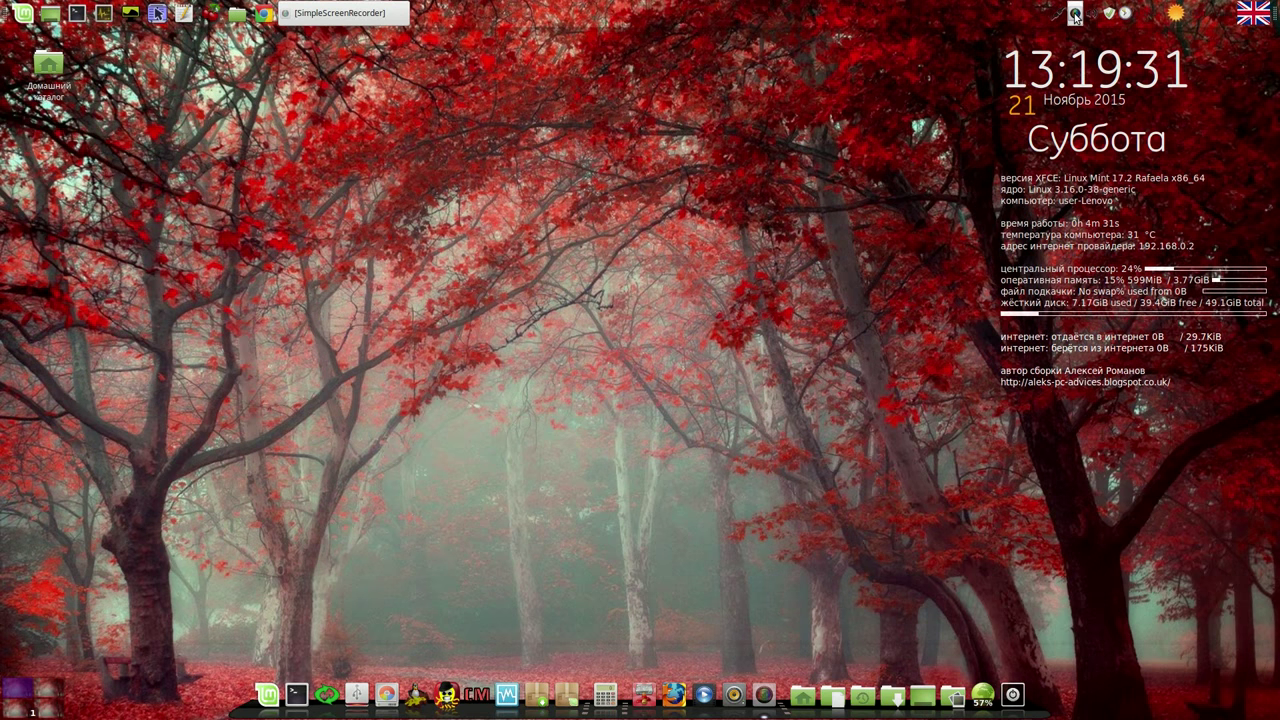
left_click(1075, 13)
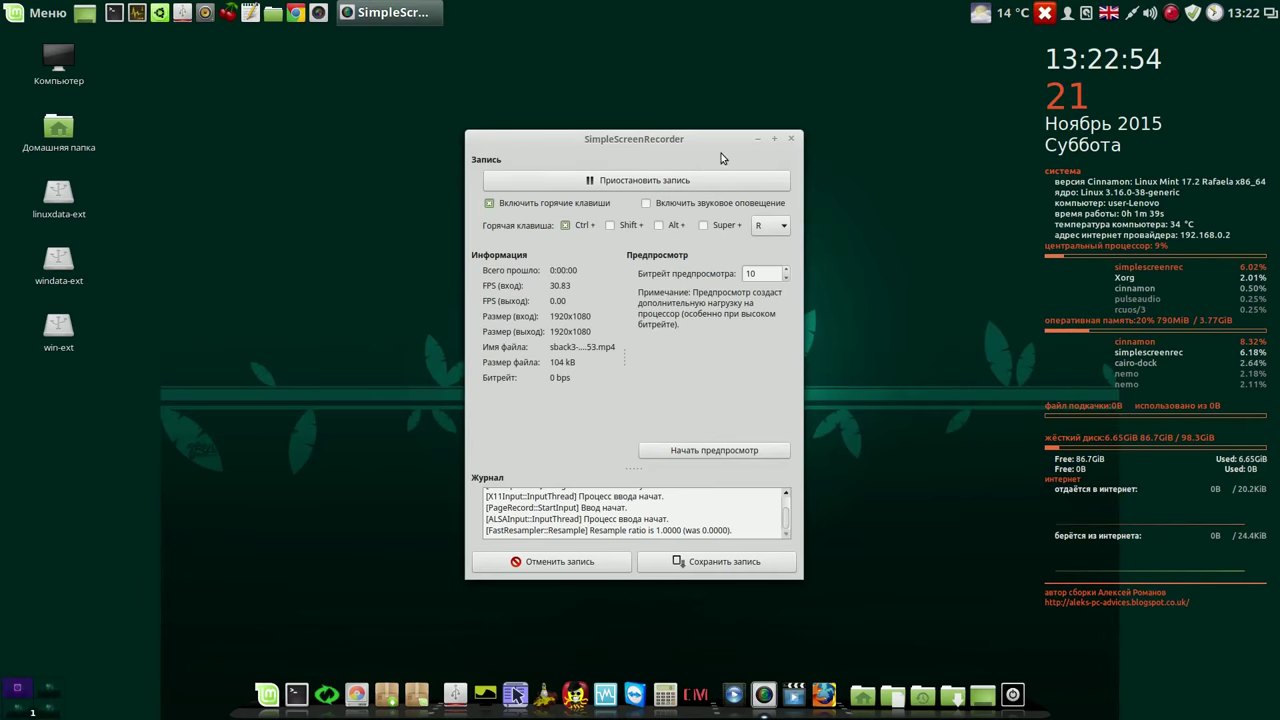
Minimize SimpleScreenRecorder on the Cinnamon system and launch GParted, authenticating with the account password.
left_click(757, 139)
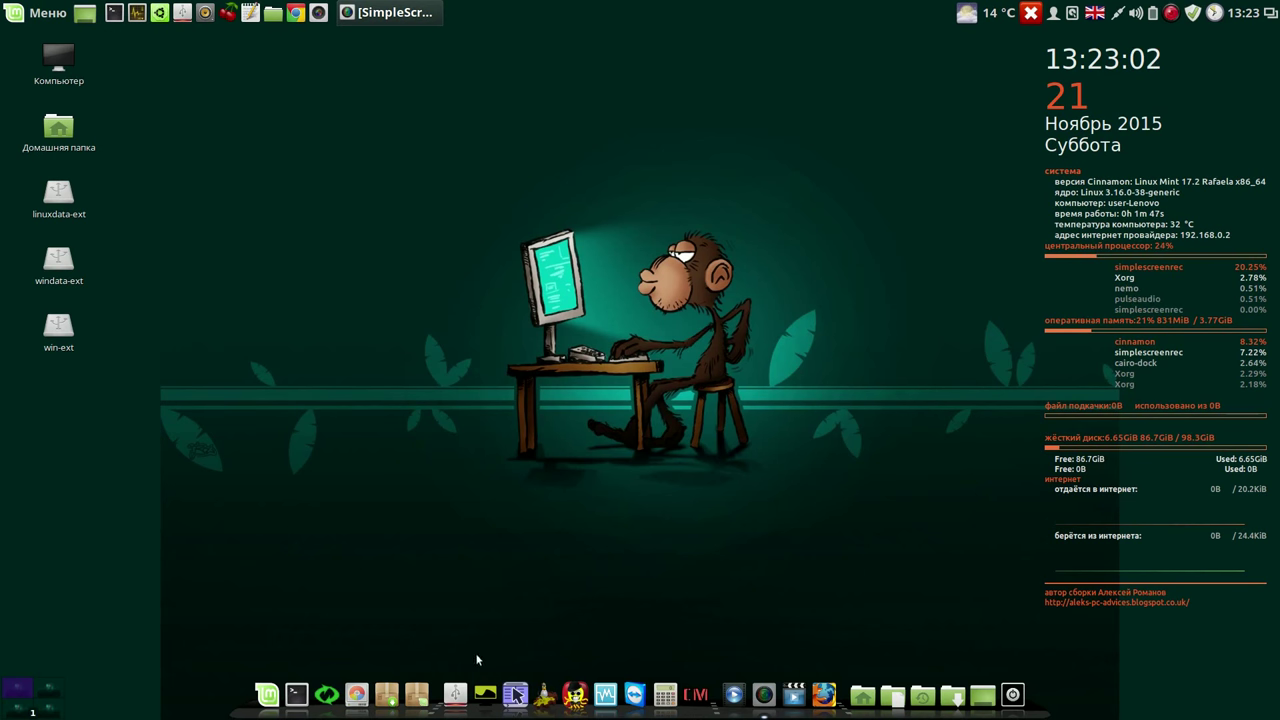
left_click(340, 692)
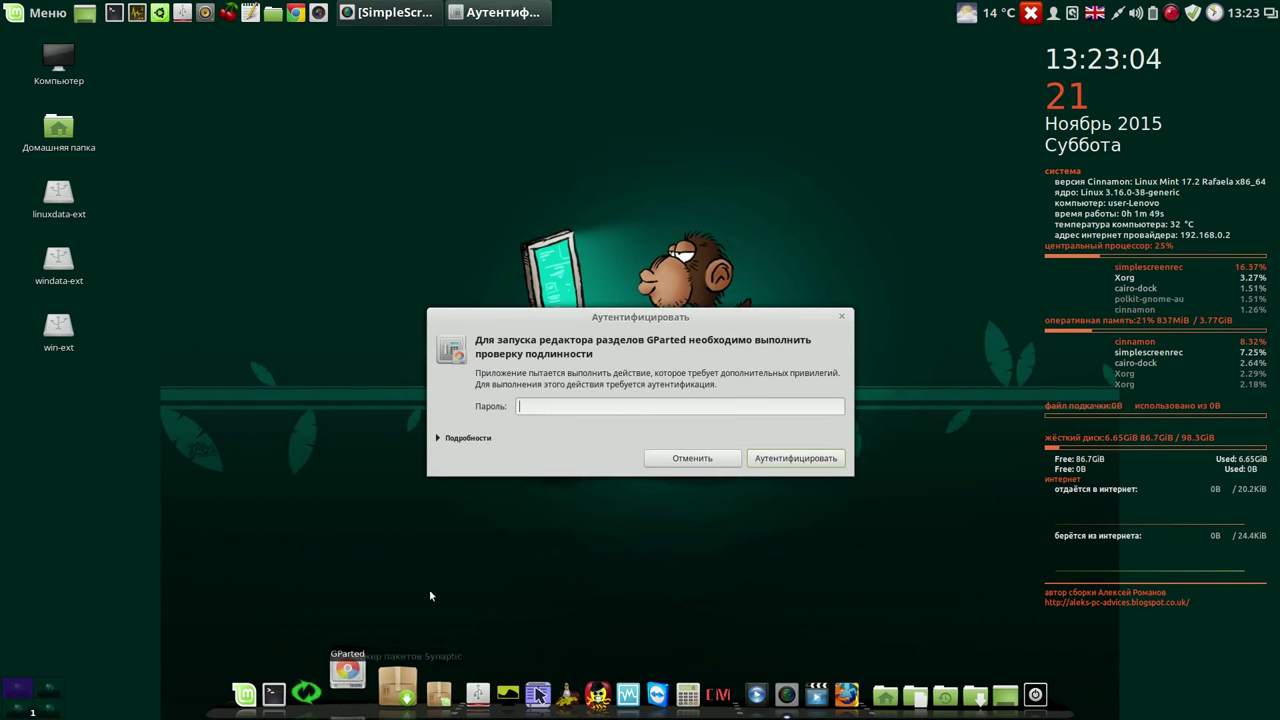
type("1")
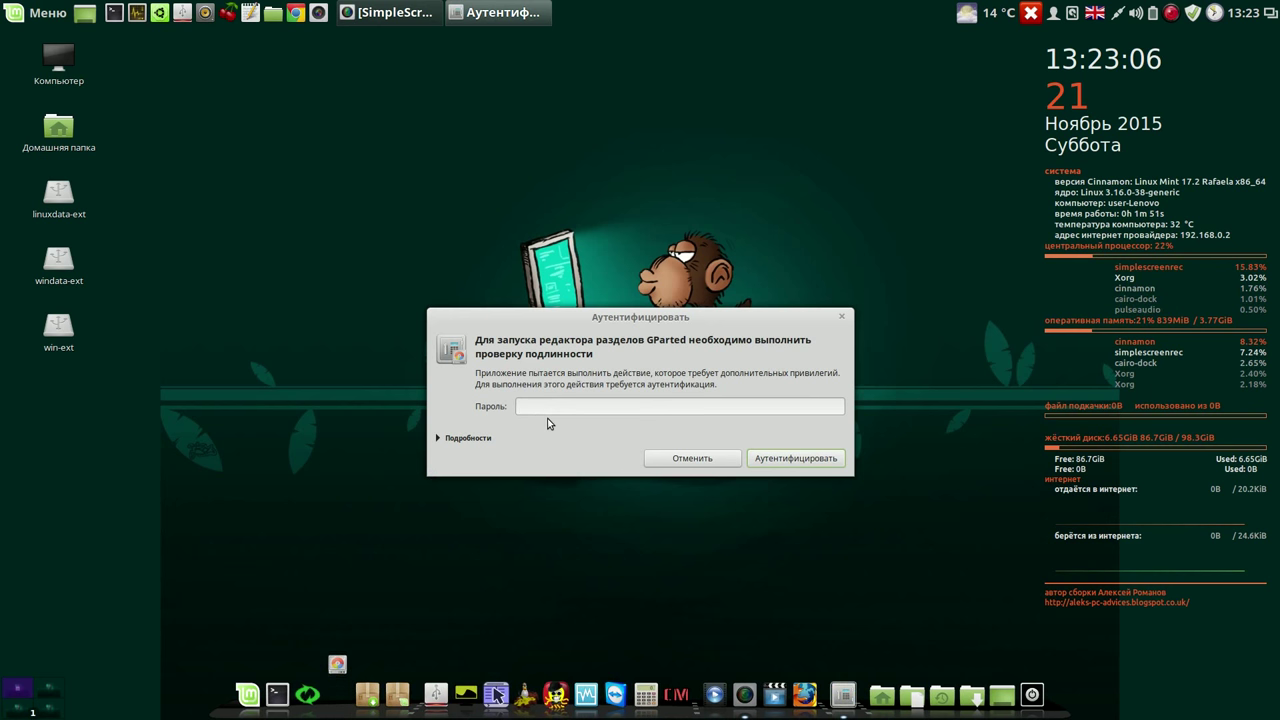
type("1")
key("Return")
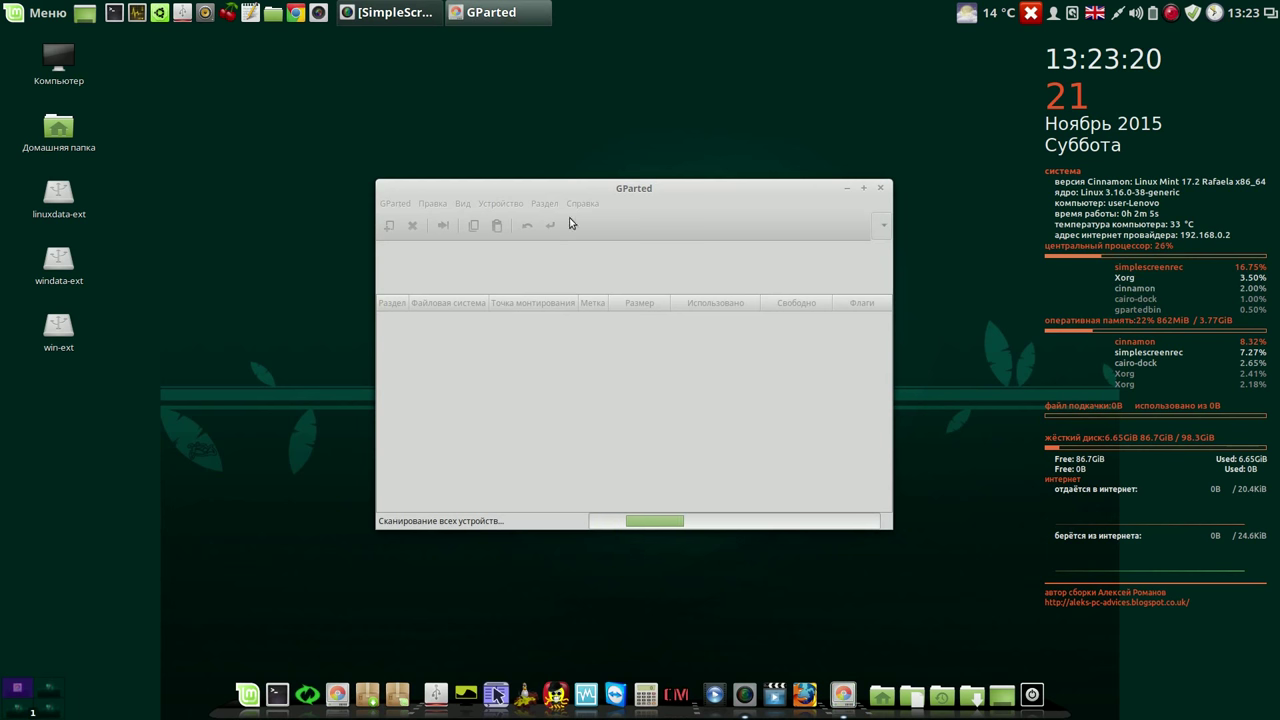
Move the GParted window aside and switch to the /dev/sdd disk to examine its partitions and mount points.
left_click_drag(585, 189, 428, 101)
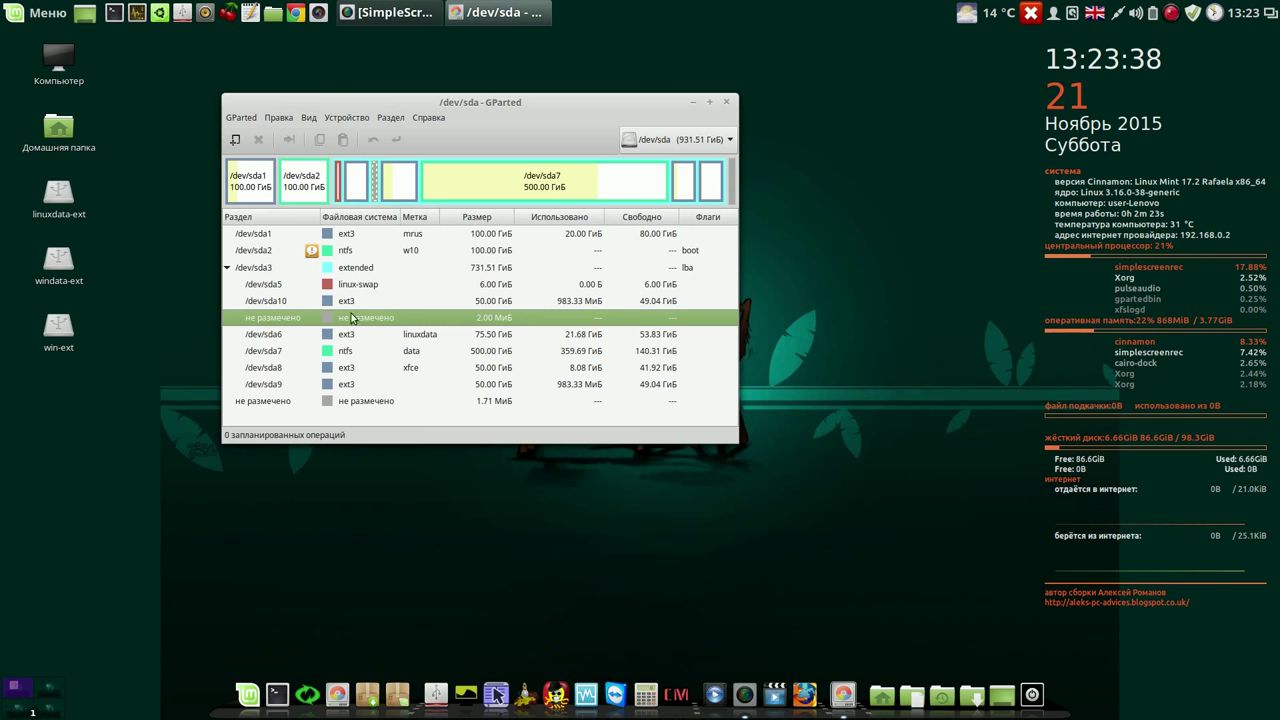
left_click(729, 140)
left_click(707, 161)
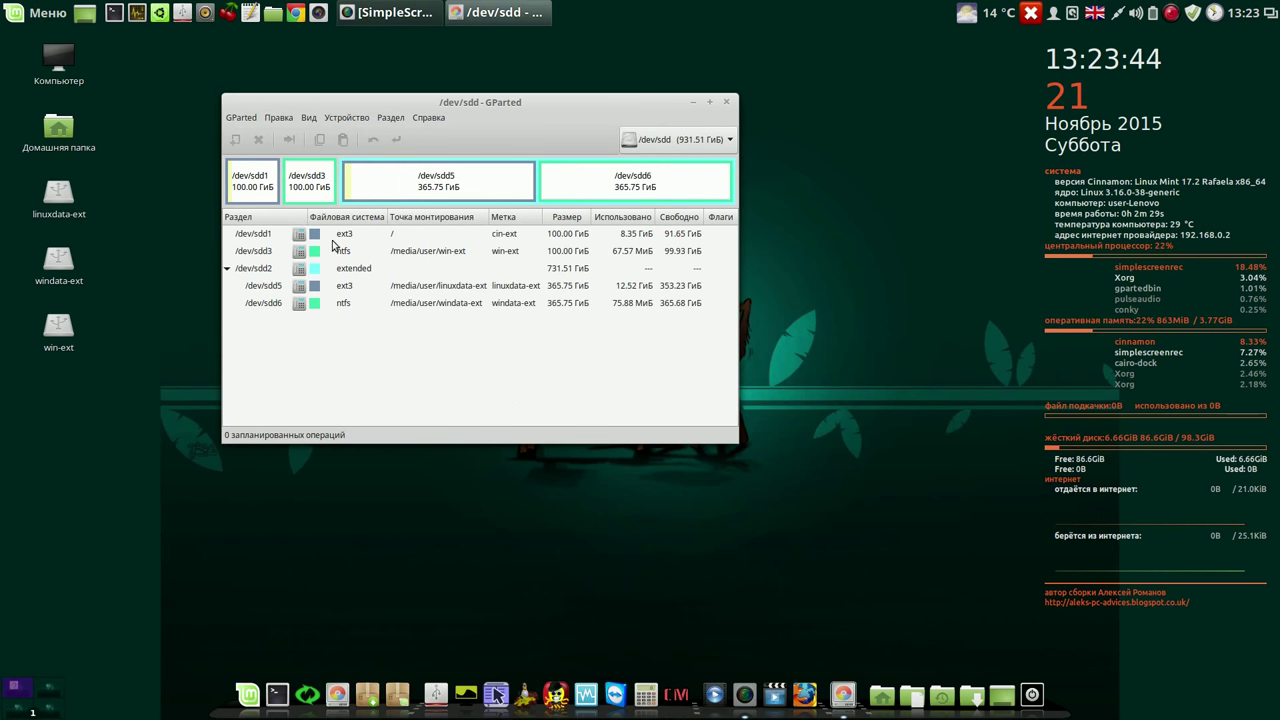
Examine the /dev/sdd1 partition mounted as the root of the Cinnamon system and close GParted.
left_click(510, 236)
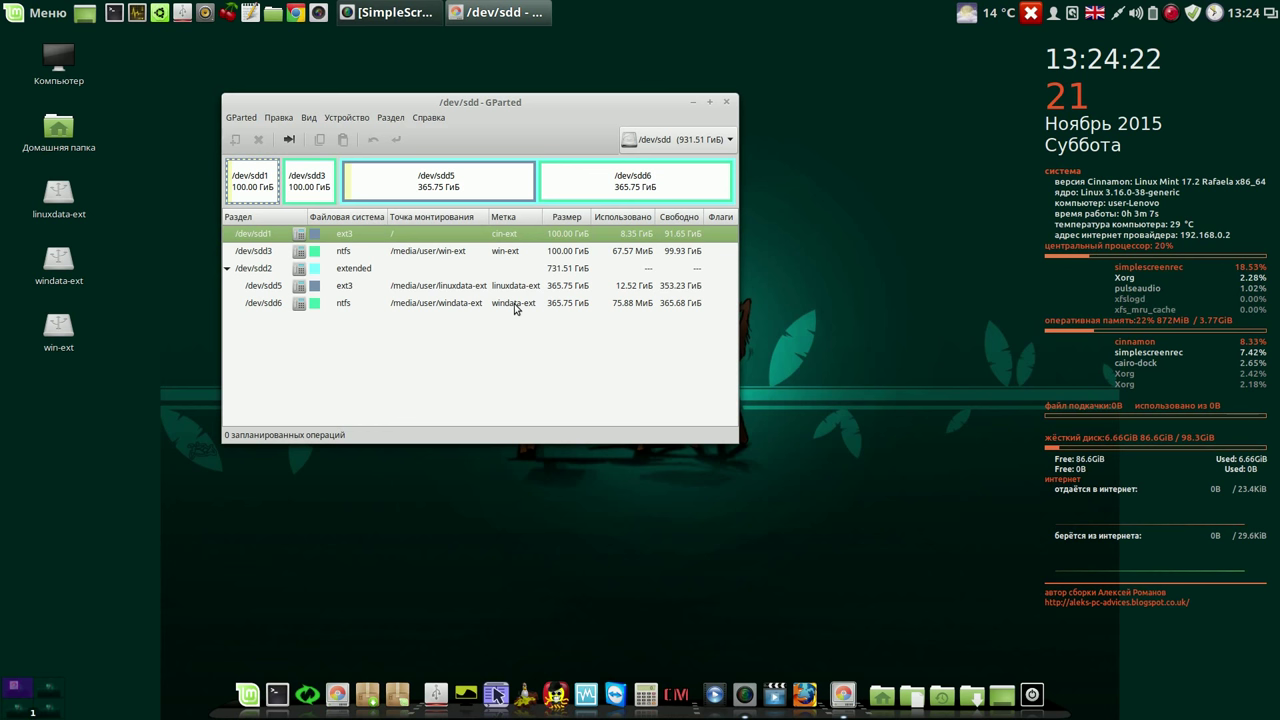
left_click(727, 104)
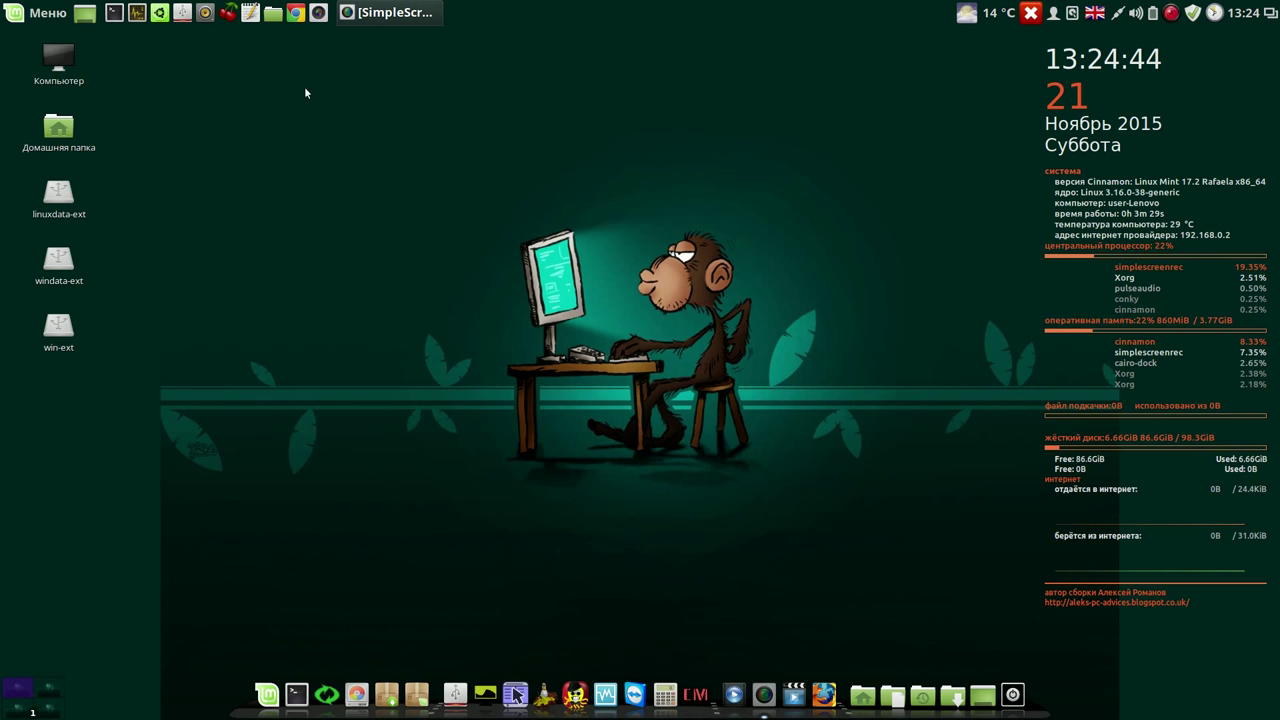
Mount the linuxdata volume from the file manager and close the file manager window.
left_click(273, 15)
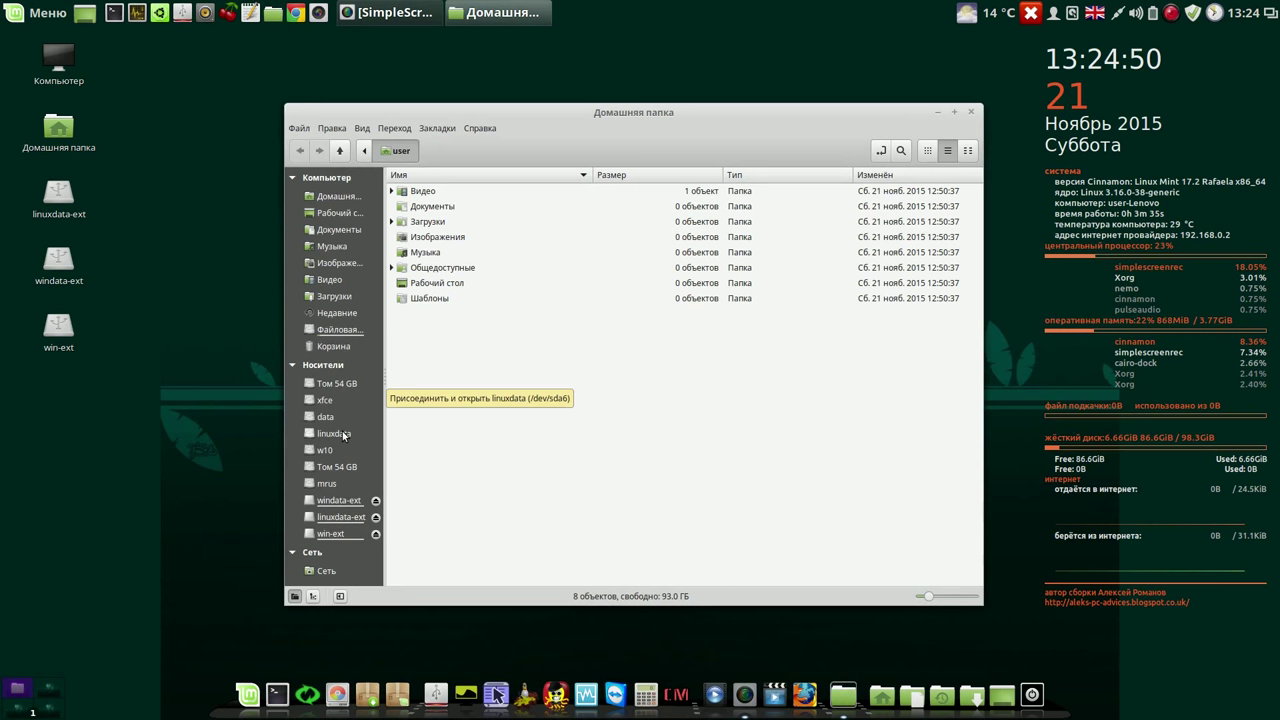
left_click(342, 434)
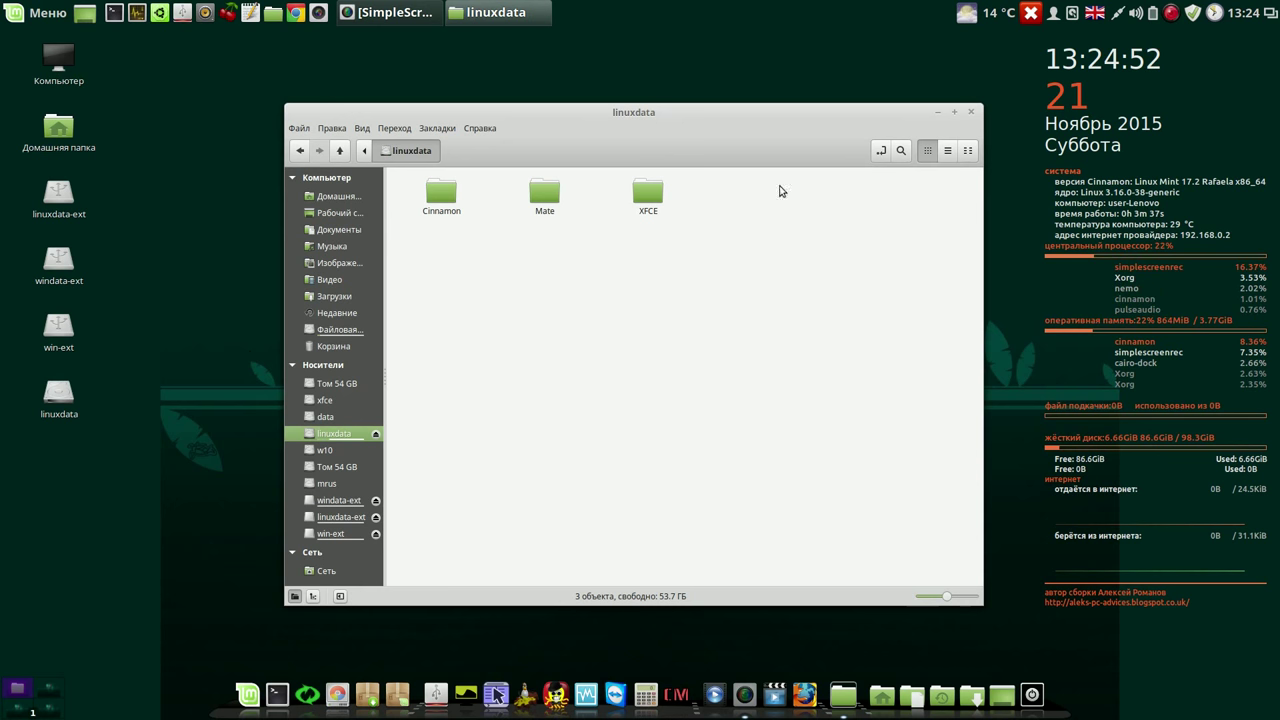
left_click(970, 112)
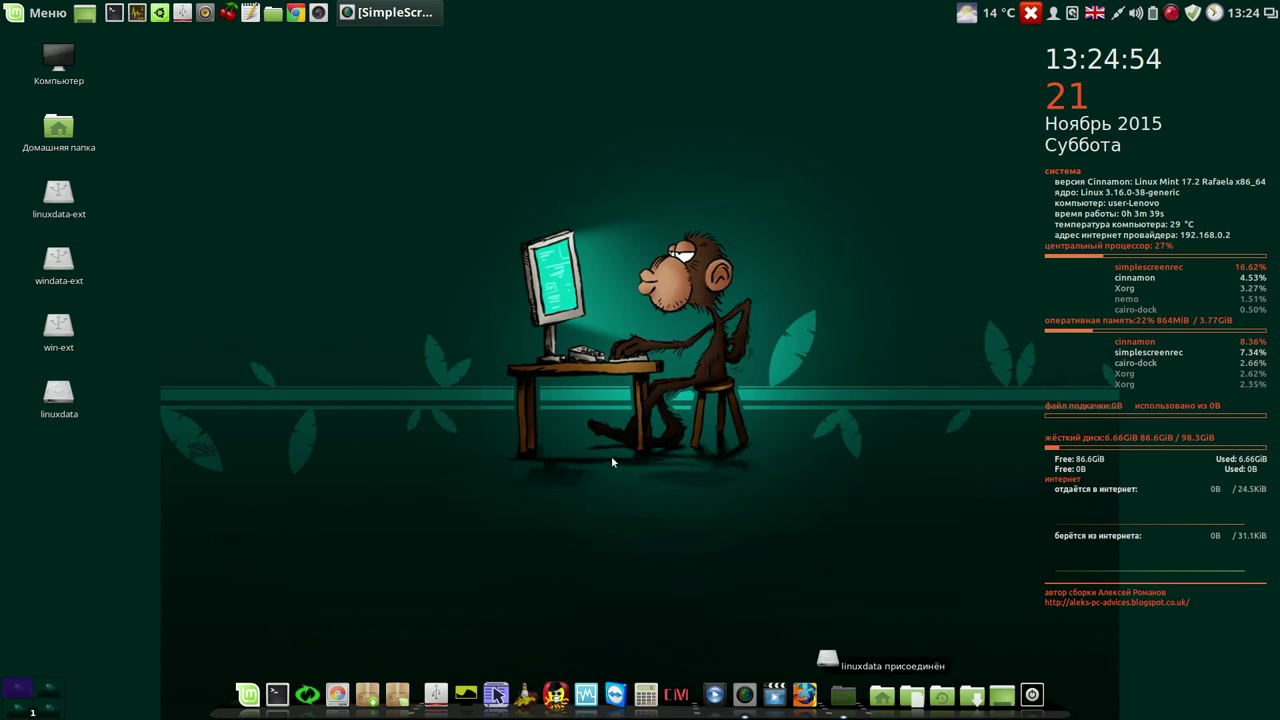
Launch Systemback, authenticate with the administrator password, and move its window higher on the desktop.
left_click(316, 700)
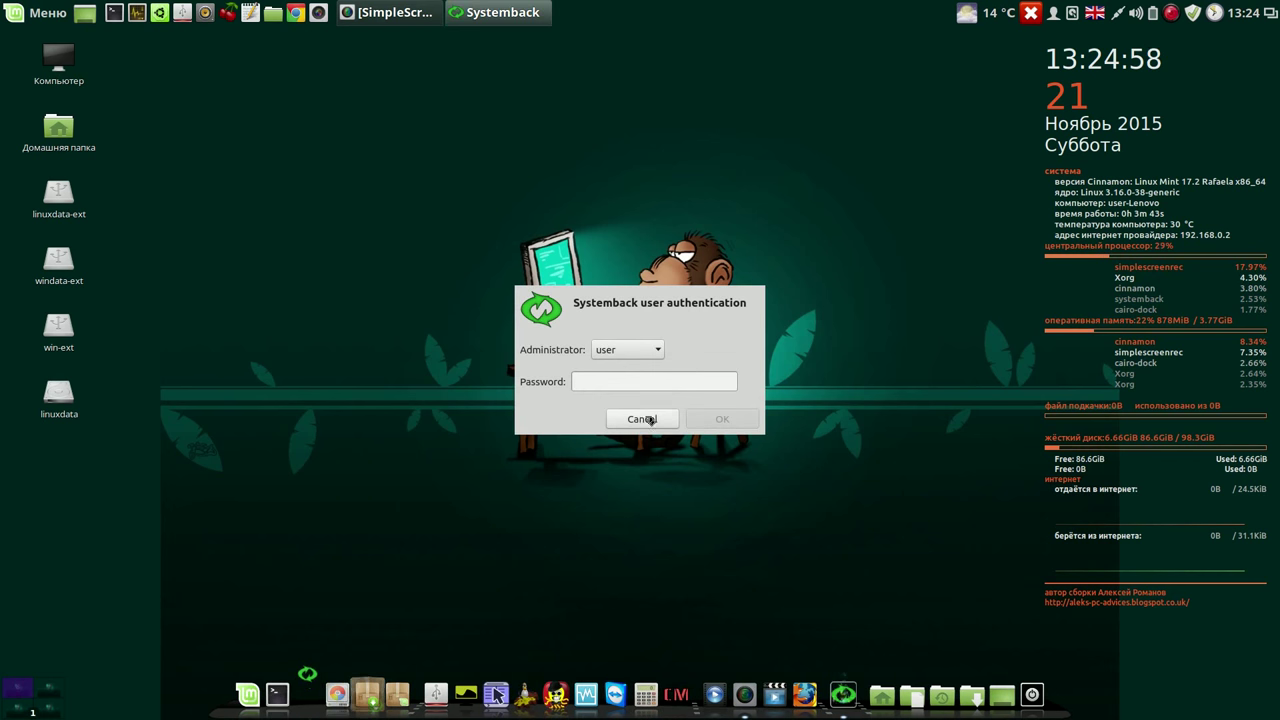
type("1")
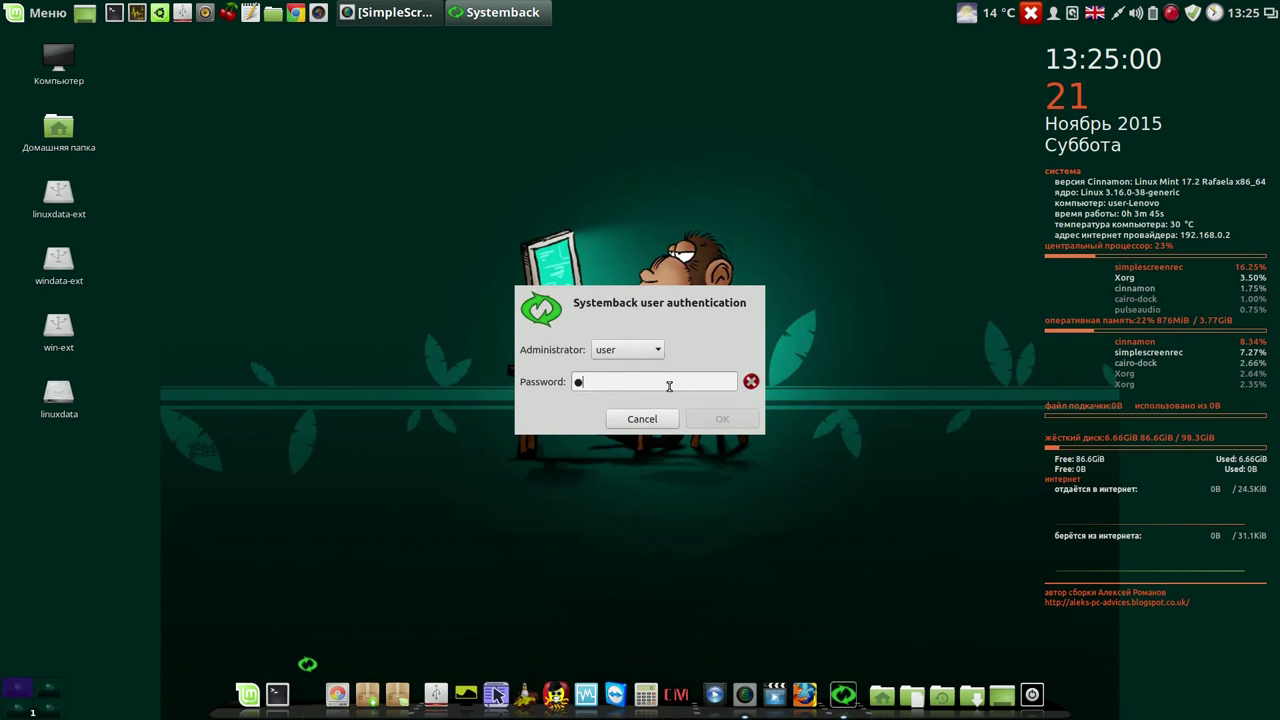
key("Return")
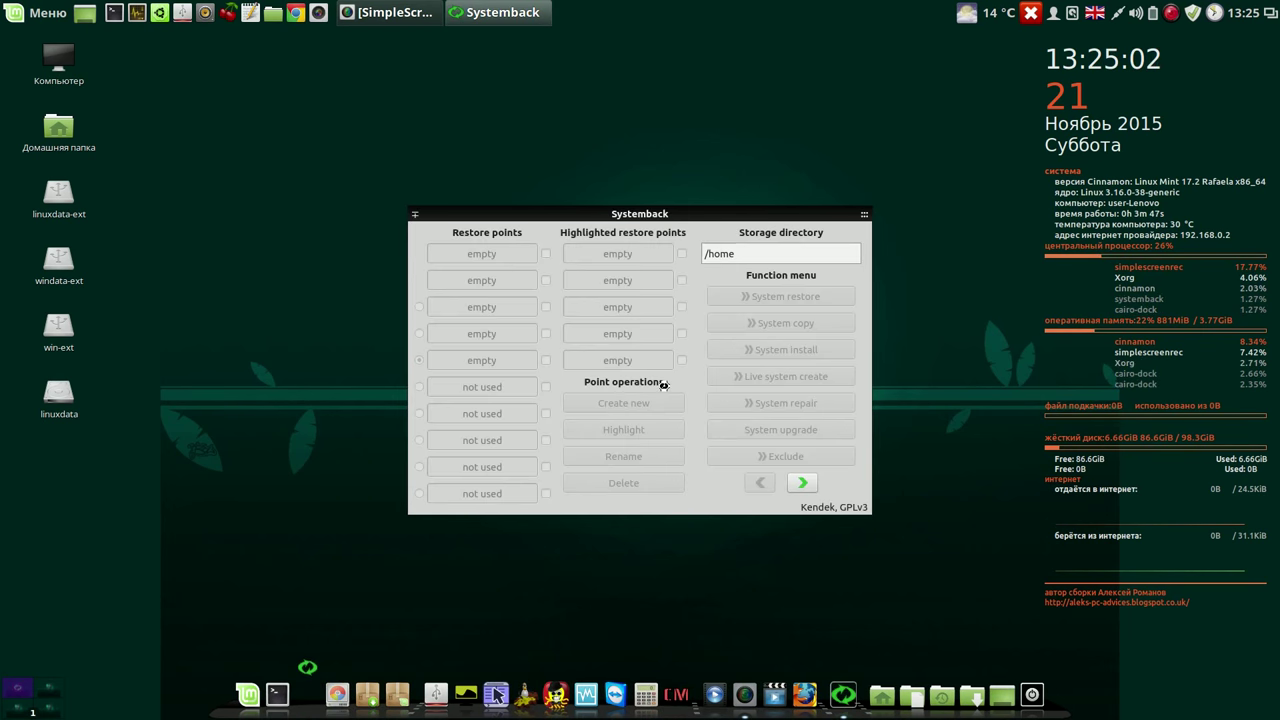
left_click_drag(773, 217, 846, 77)
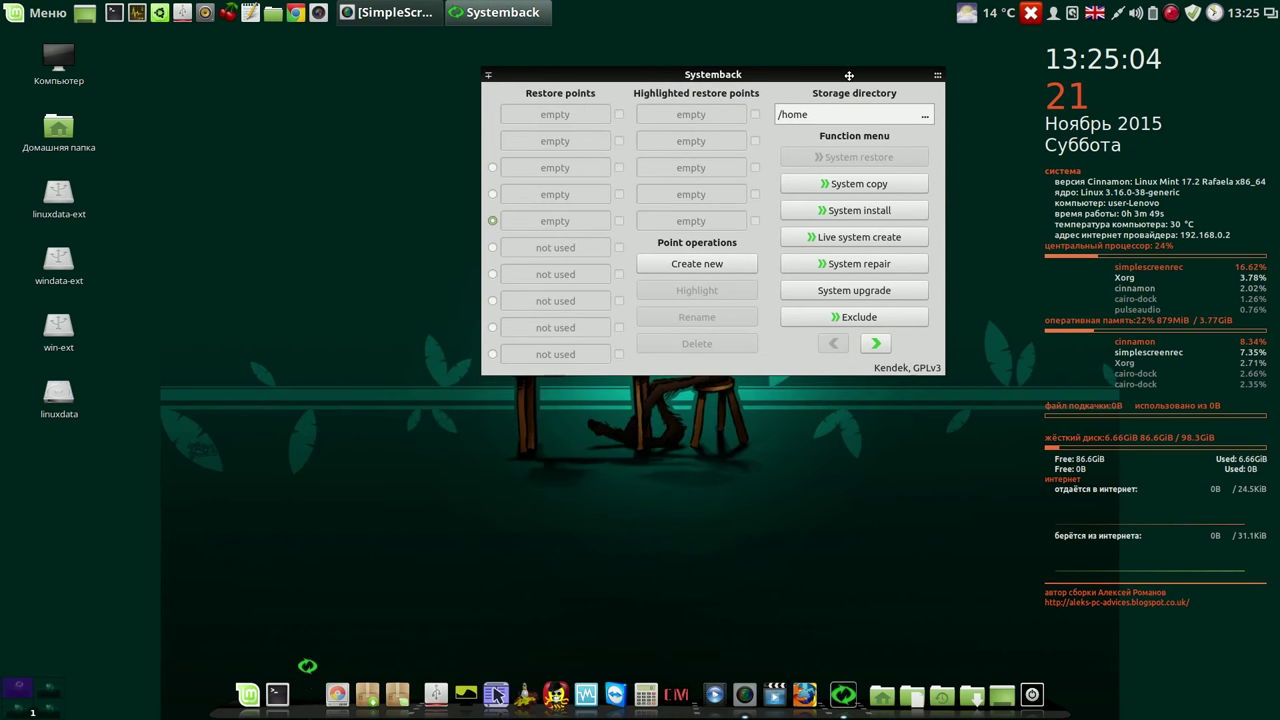
Launch GParted alongside Systemback, authenticating with the account password.
left_click(338, 693)
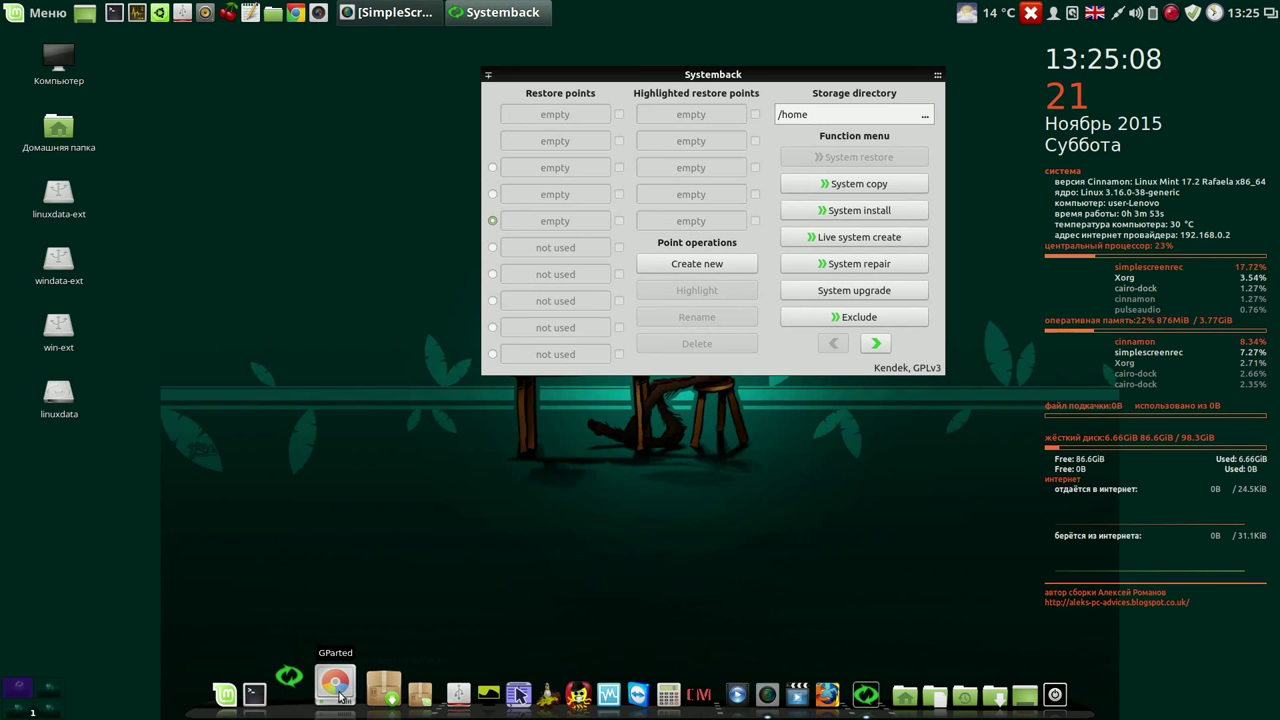
type("**")
key("Return")
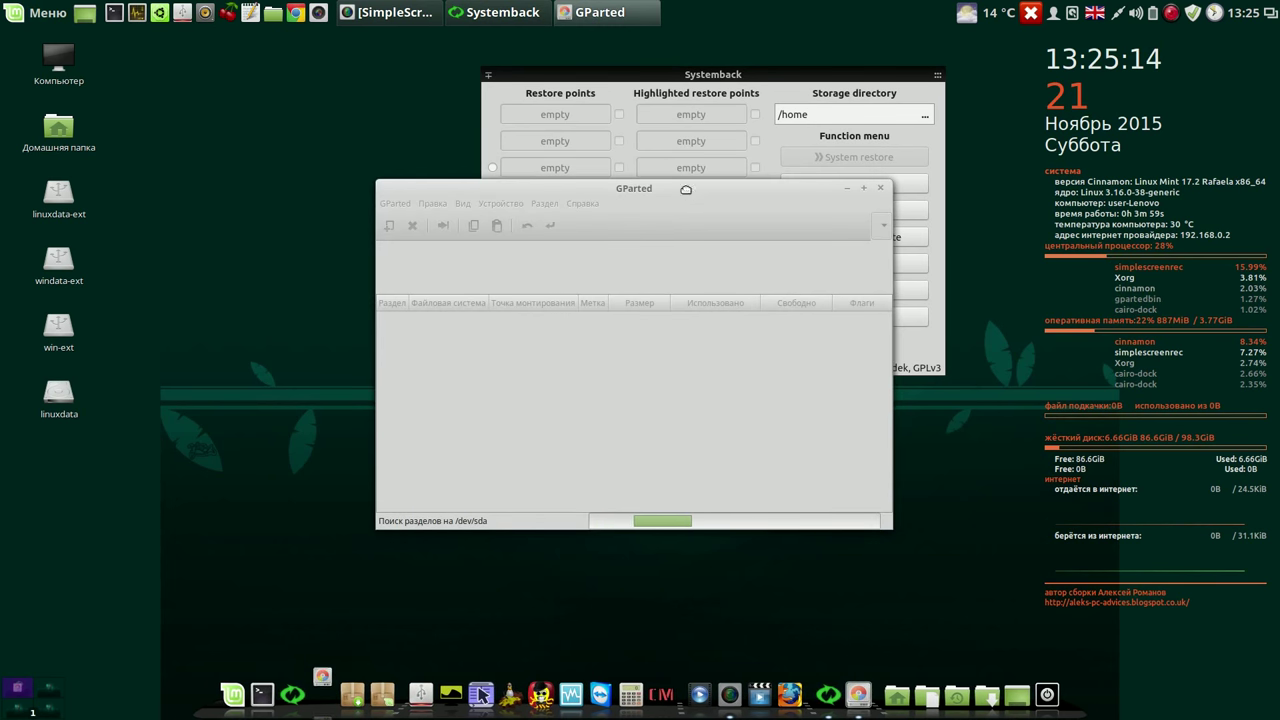
Set Systemback's storage directory to /media/user/linuxdata/Mate.
left_click(855, 76)
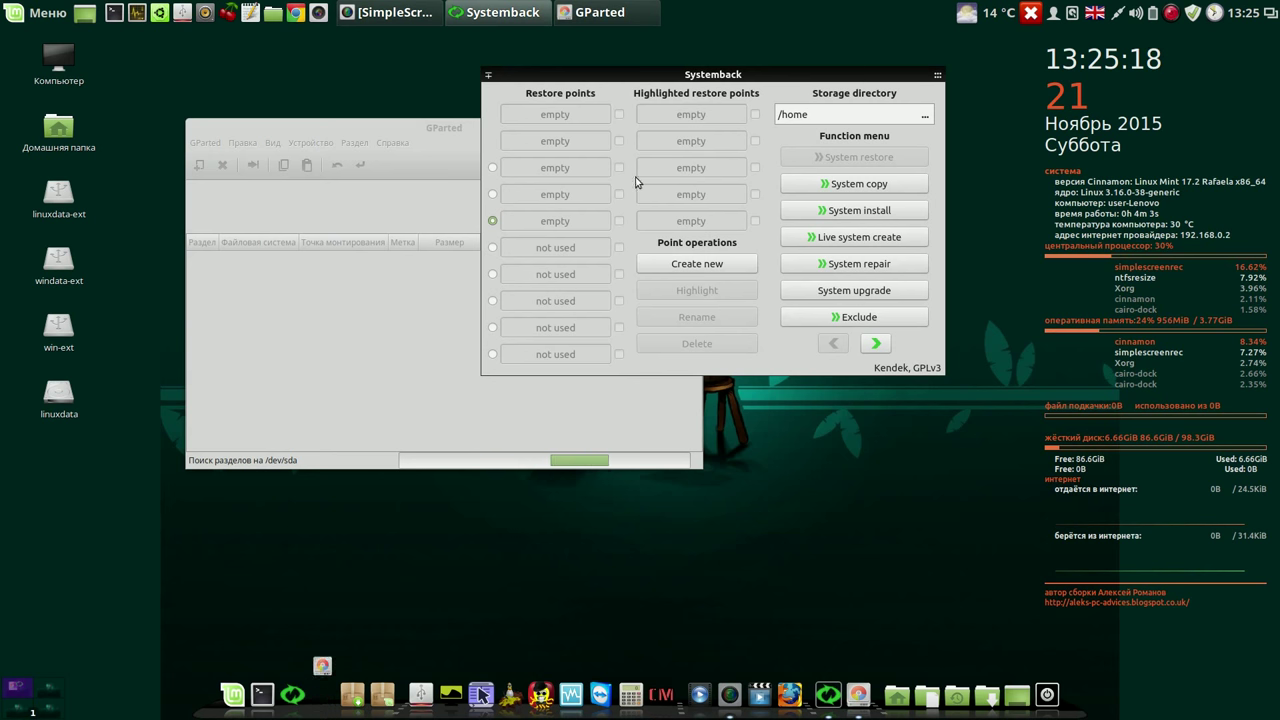
left_click(926, 115)
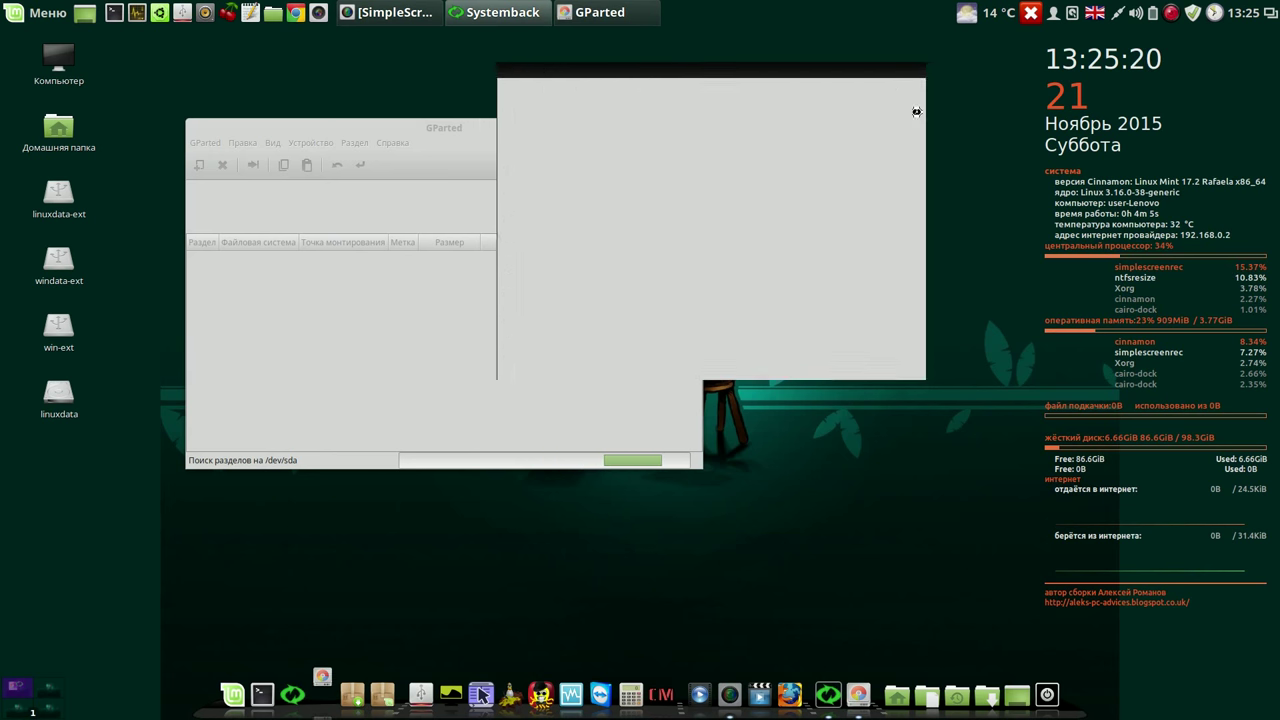
left_click(510, 231)
left_click(521, 245)
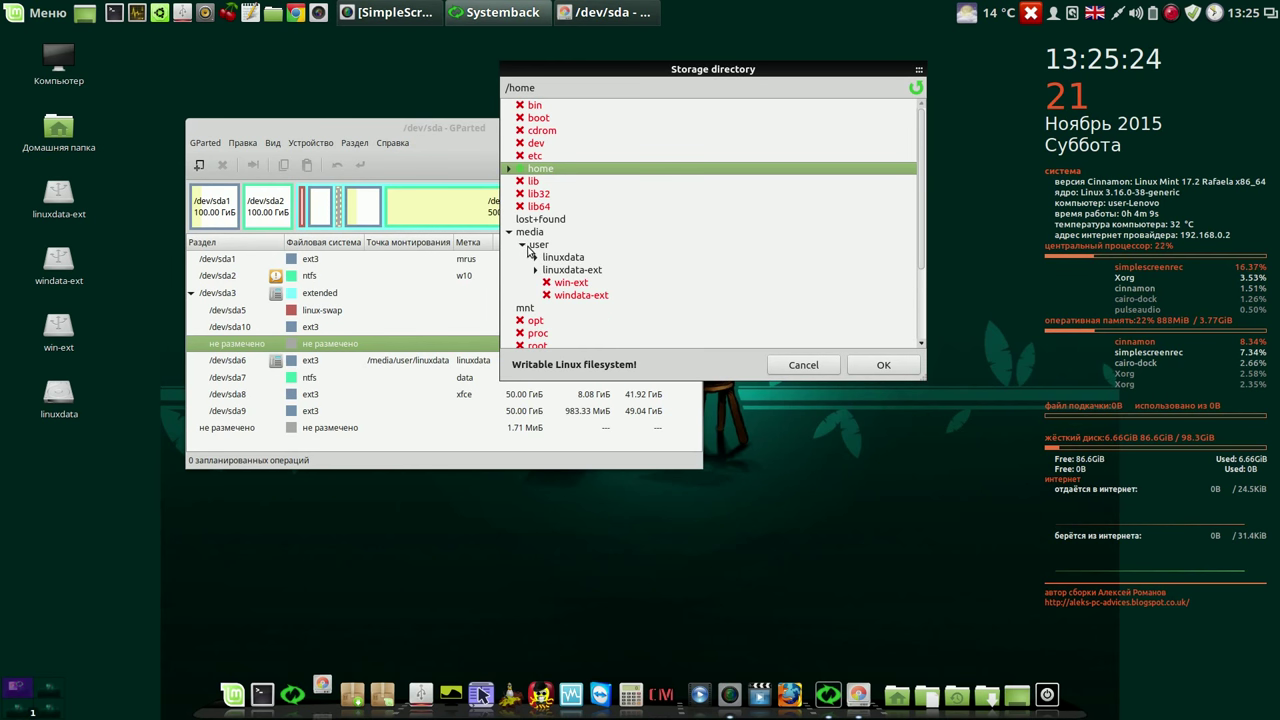
left_click(560, 258)
left_click(536, 258)
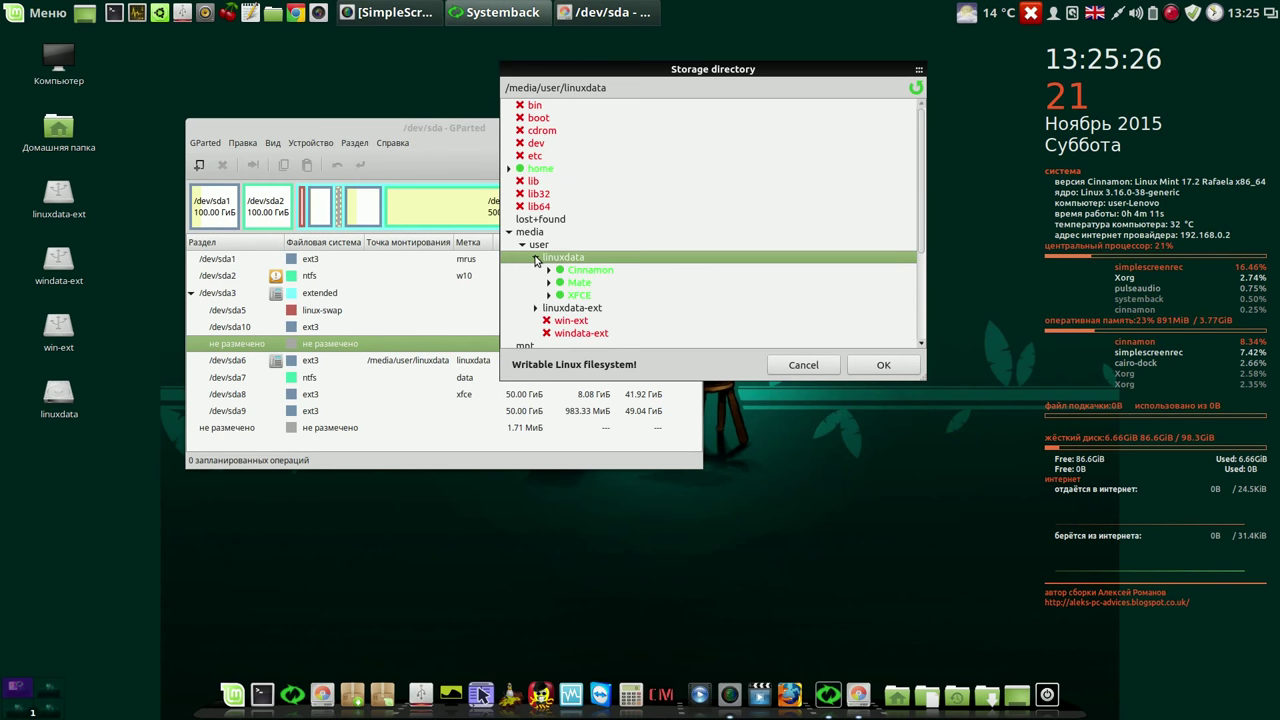
left_click(573, 283)
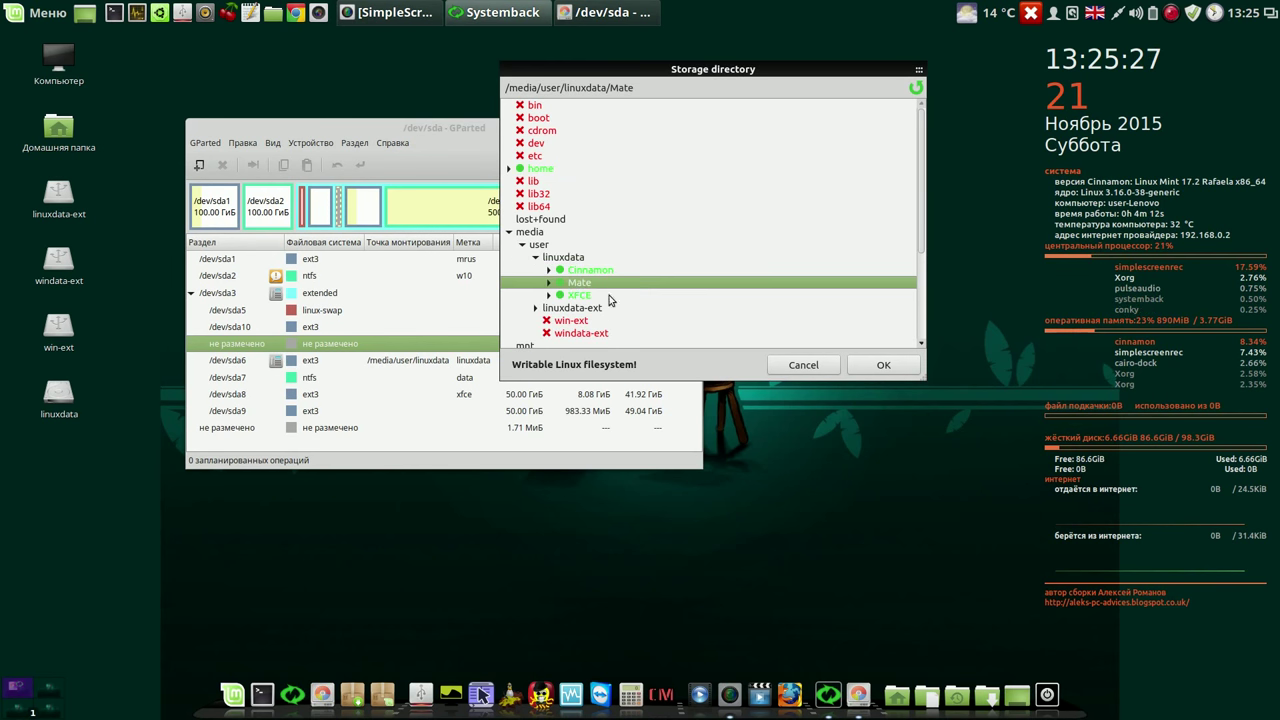
left_click(893, 366)
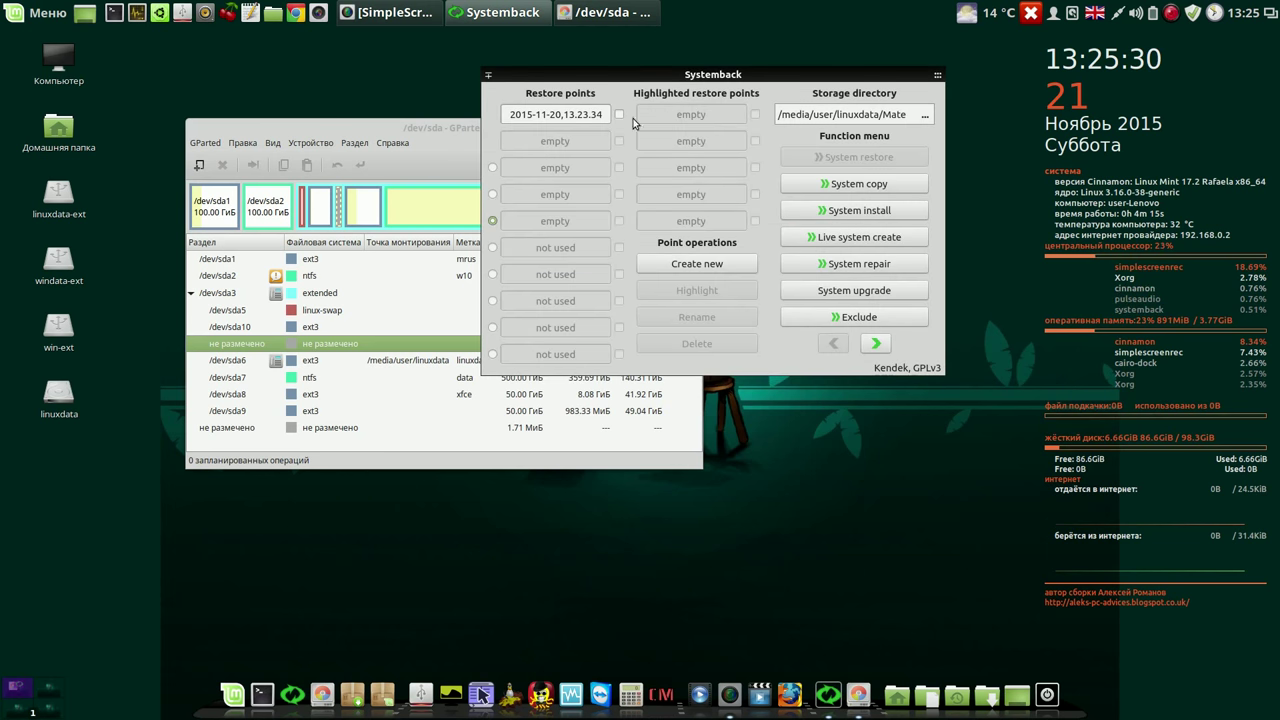
Select the 2015-11-20,13.23.34 restore point, place Systemback beside GParted, and highlight /dev/sda9 in GParted as the target partition.
left_click(619, 114)
left_click_drag(760, 76, 1001, 60)
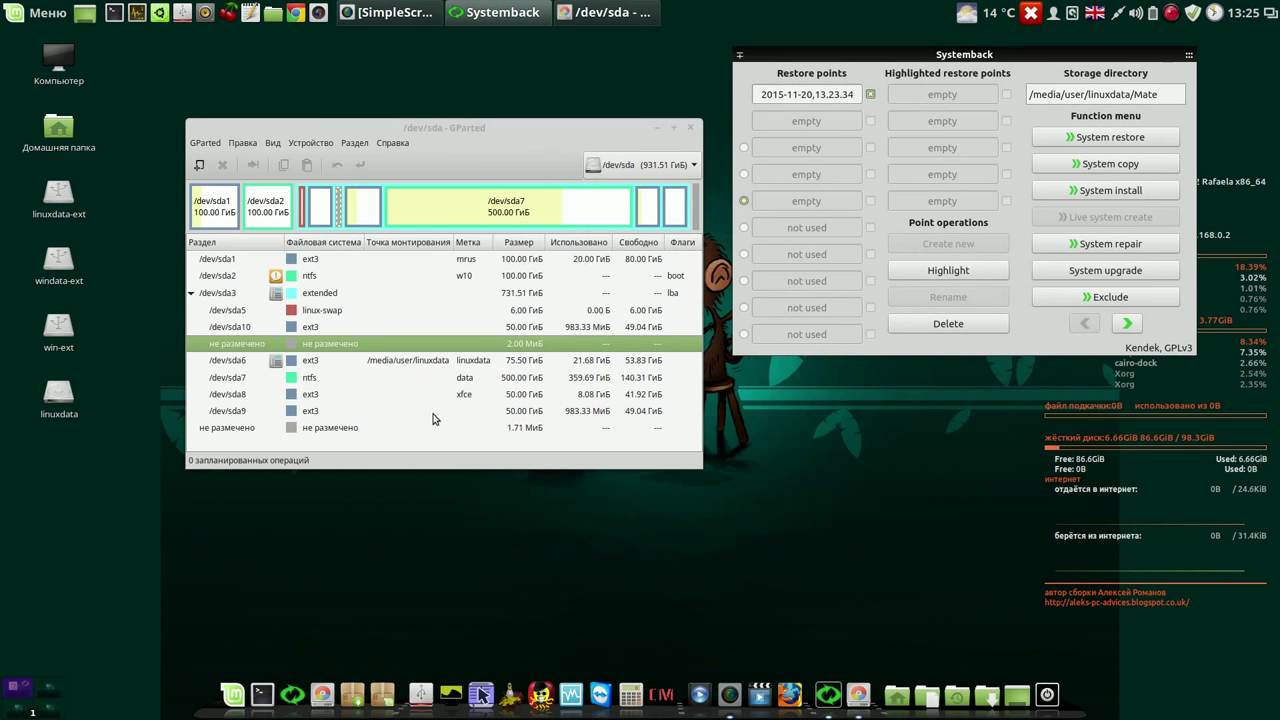
left_click(312, 415)
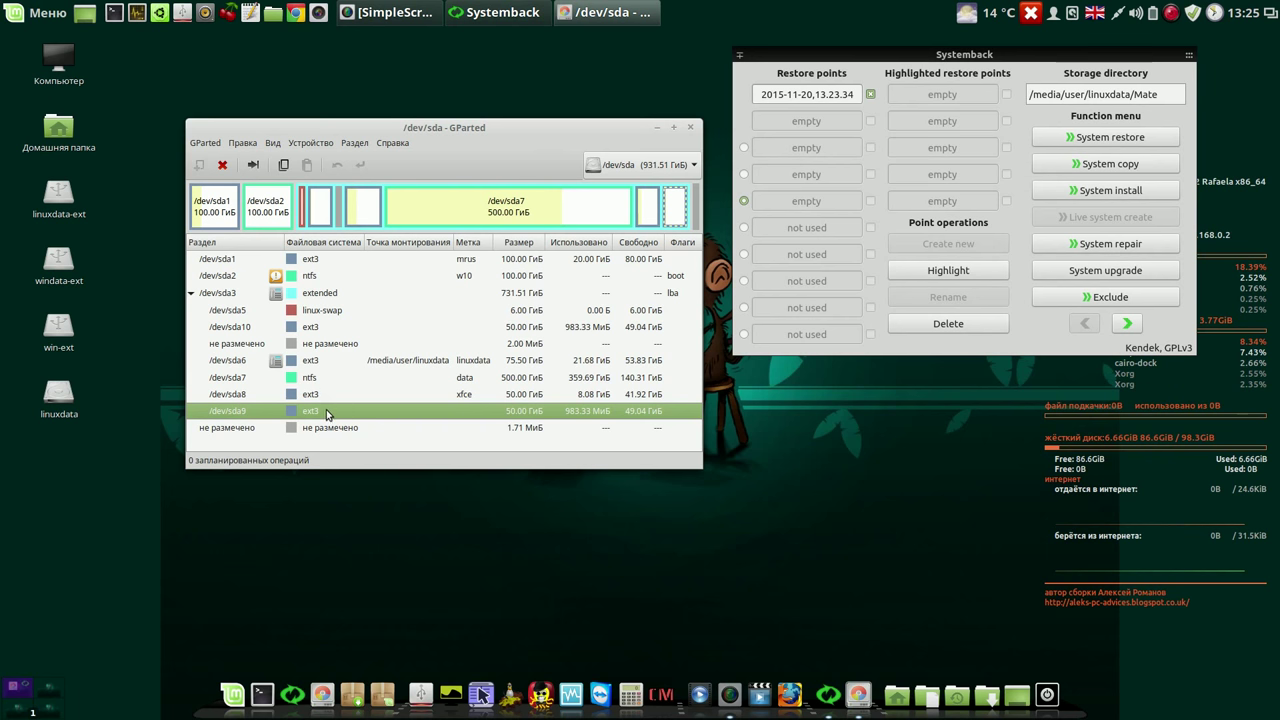
left_click_drag(650, 133, 628, 66)
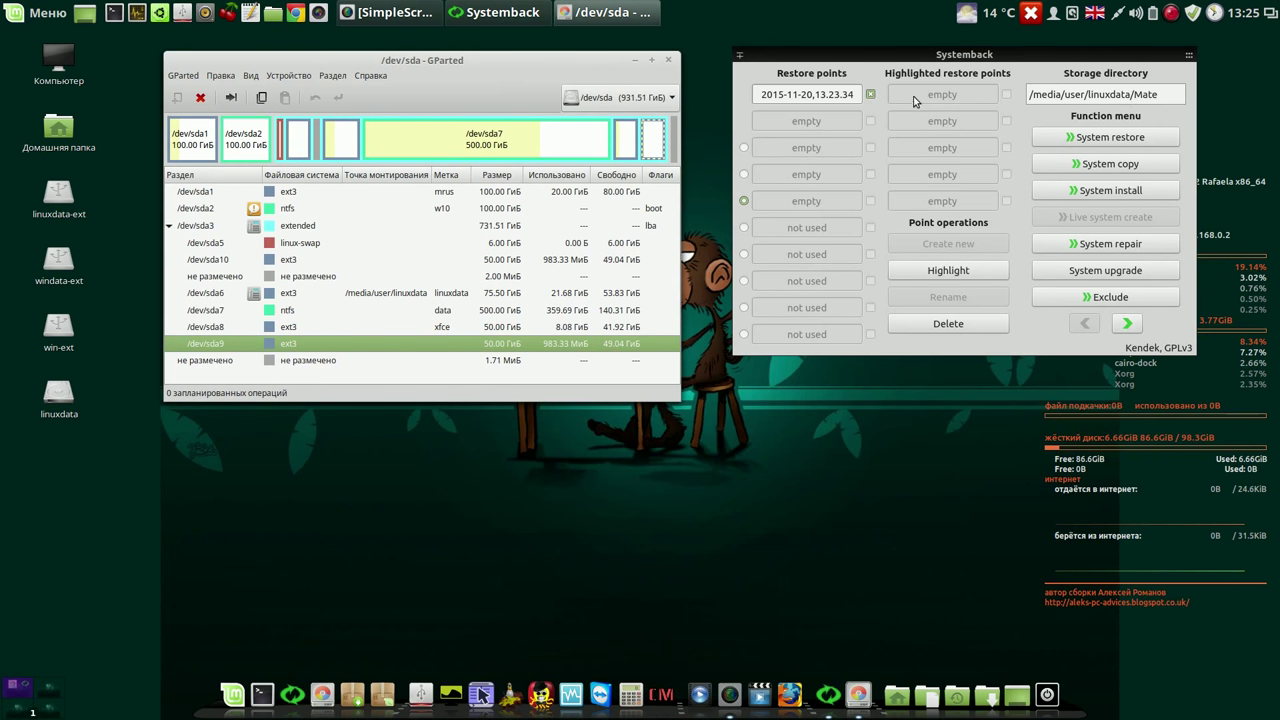
Open System copy and assign /dev/sda9 the mount point / with the ext3 filesystem and formatting enabled.
left_click(1091, 166)
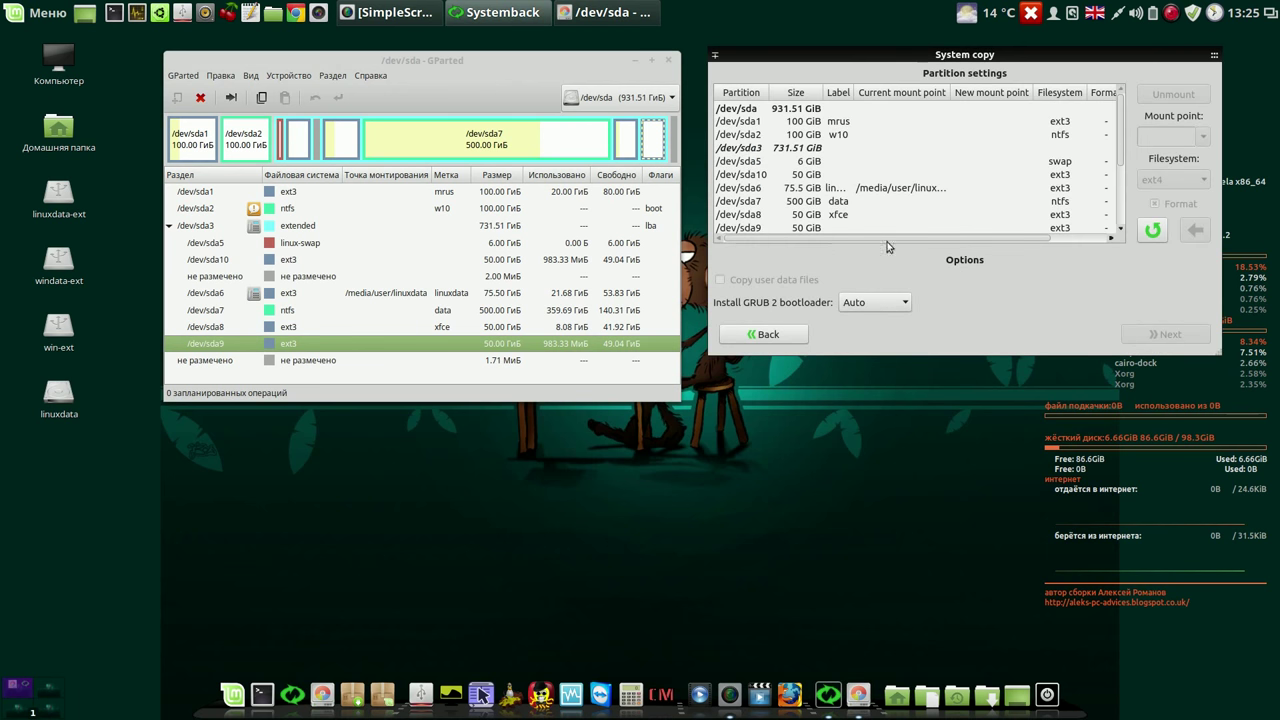
left_click(820, 227)
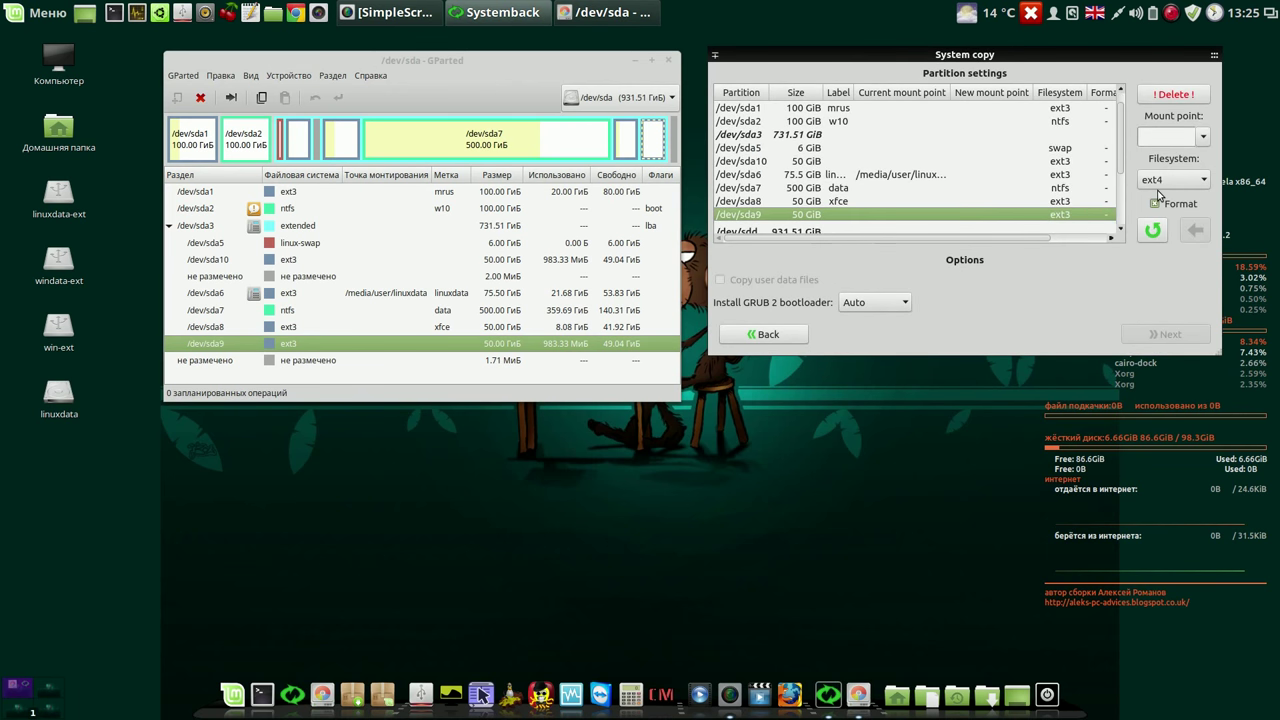
left_click(1202, 139)
left_click(1177, 157)
left_click(1195, 180)
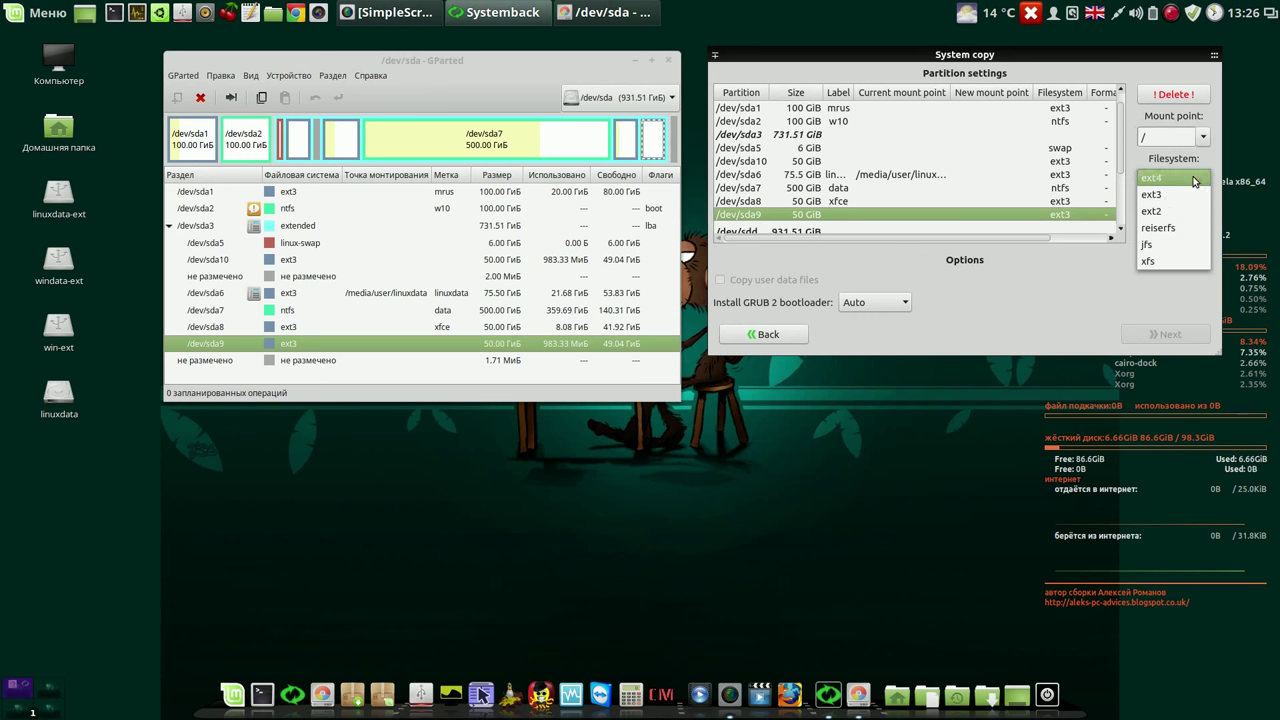
left_click(1178, 192)
left_click(1195, 231)
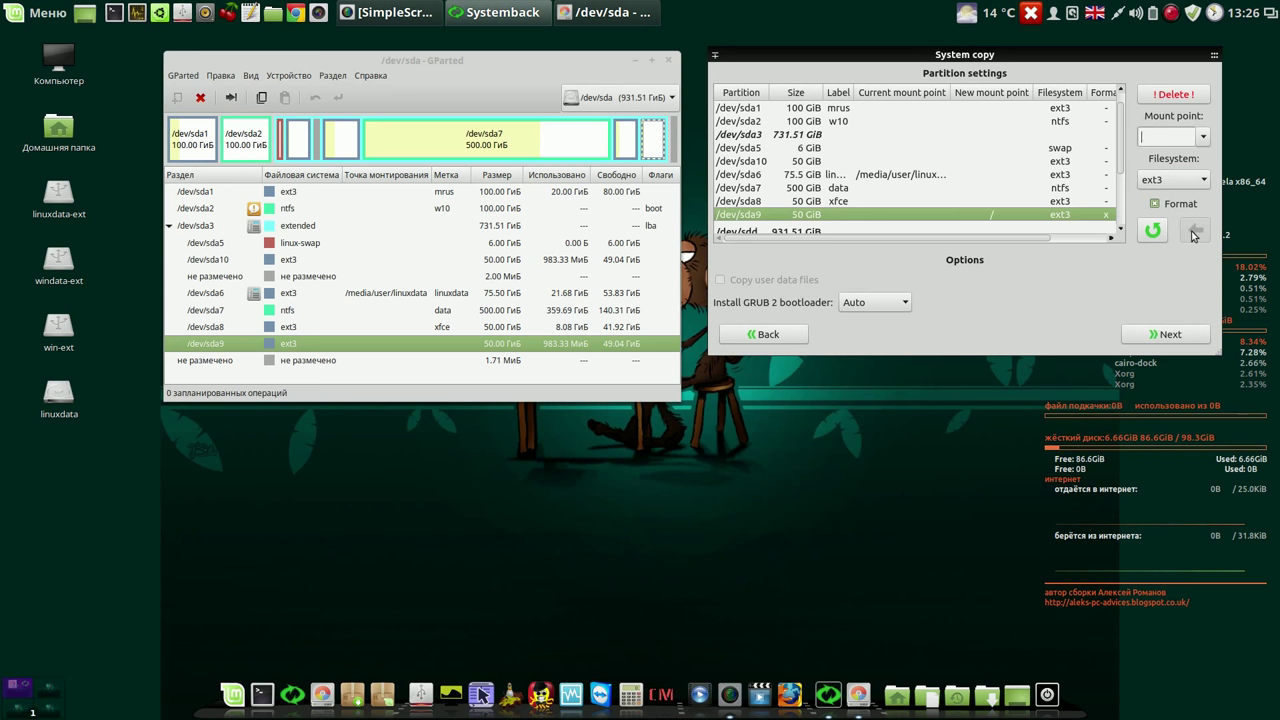
Start copying the system from the selected restore point, close GParted, and move the copy progress window out of the way.
left_click(1171, 336)
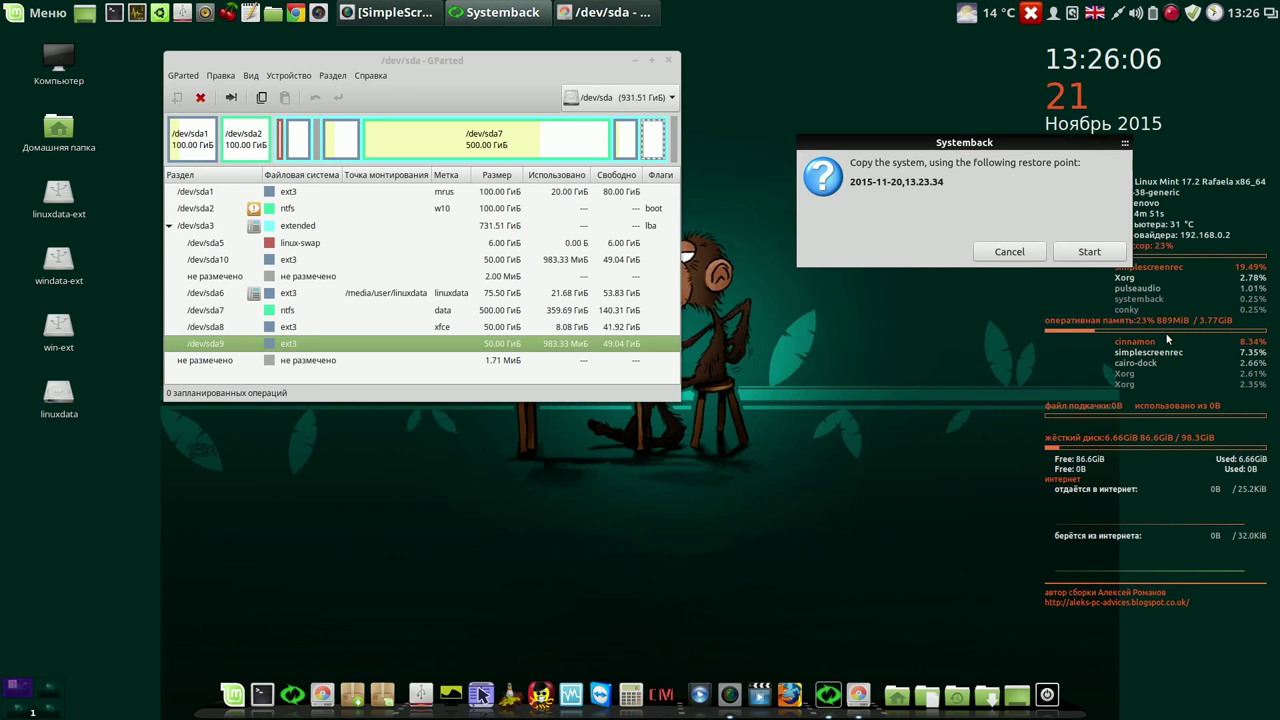
left_click(1094, 253)
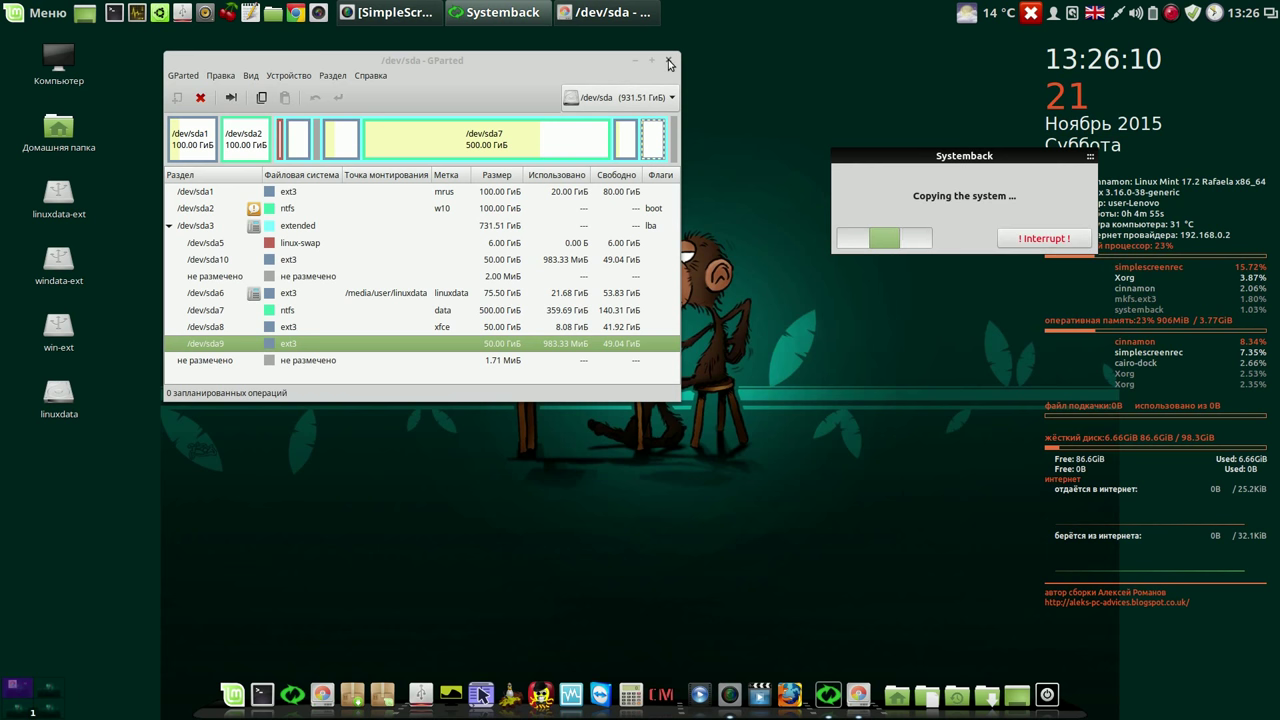
left_click(668, 60)
left_click_drag(989, 155, 917, 56)
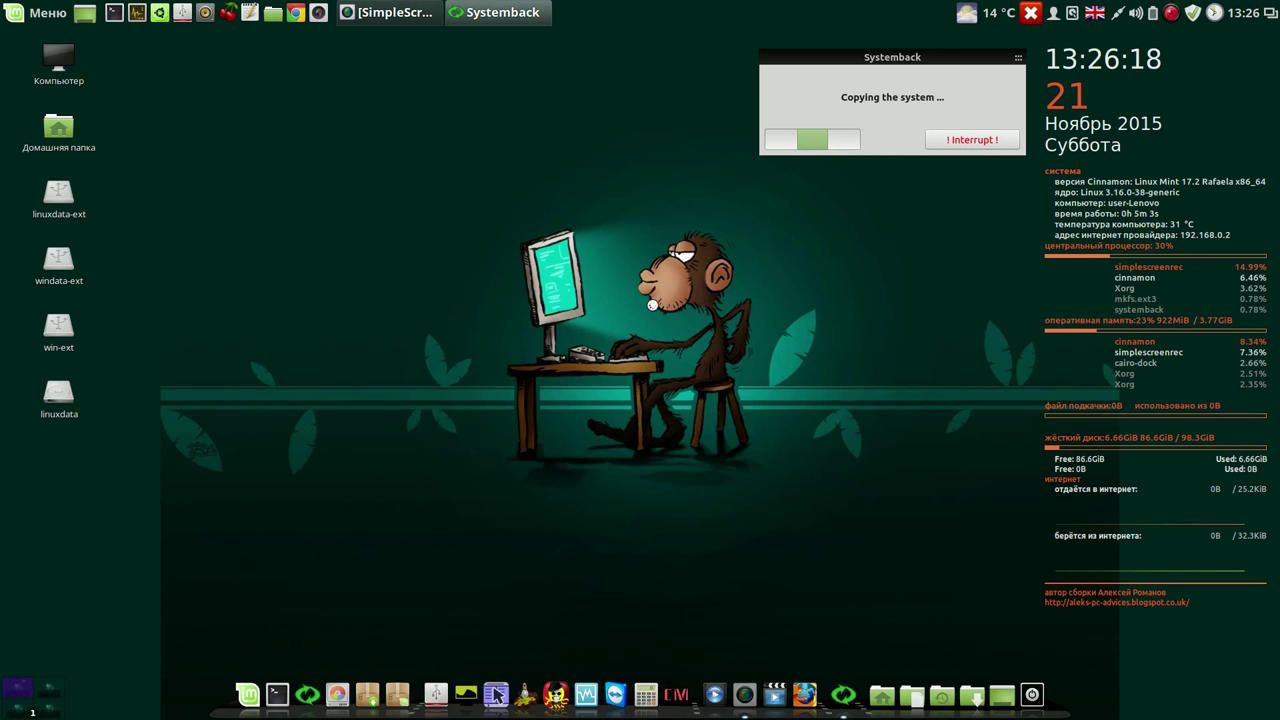
Note the copy's start time as 13-26 in a new gedit document and fit its window below the copy progress window.
type("13-26")
key("Return")
key("Return")
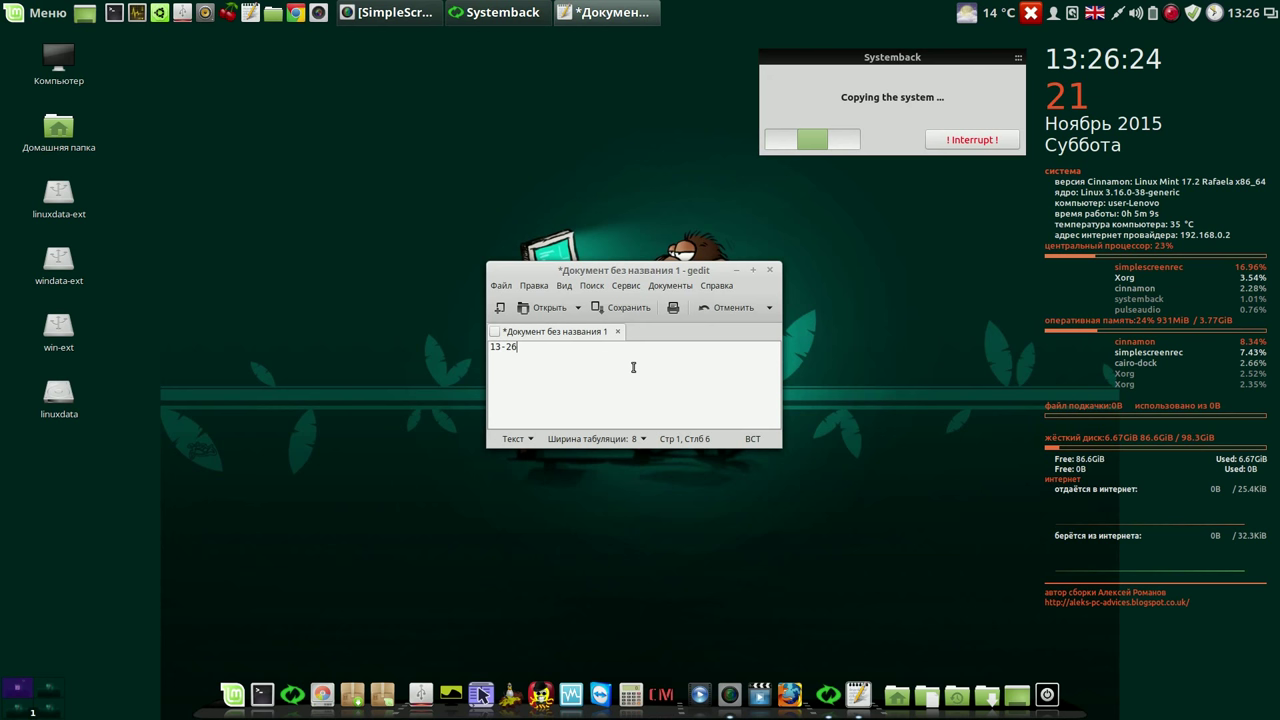
left_click_drag(708, 270, 955, 181)
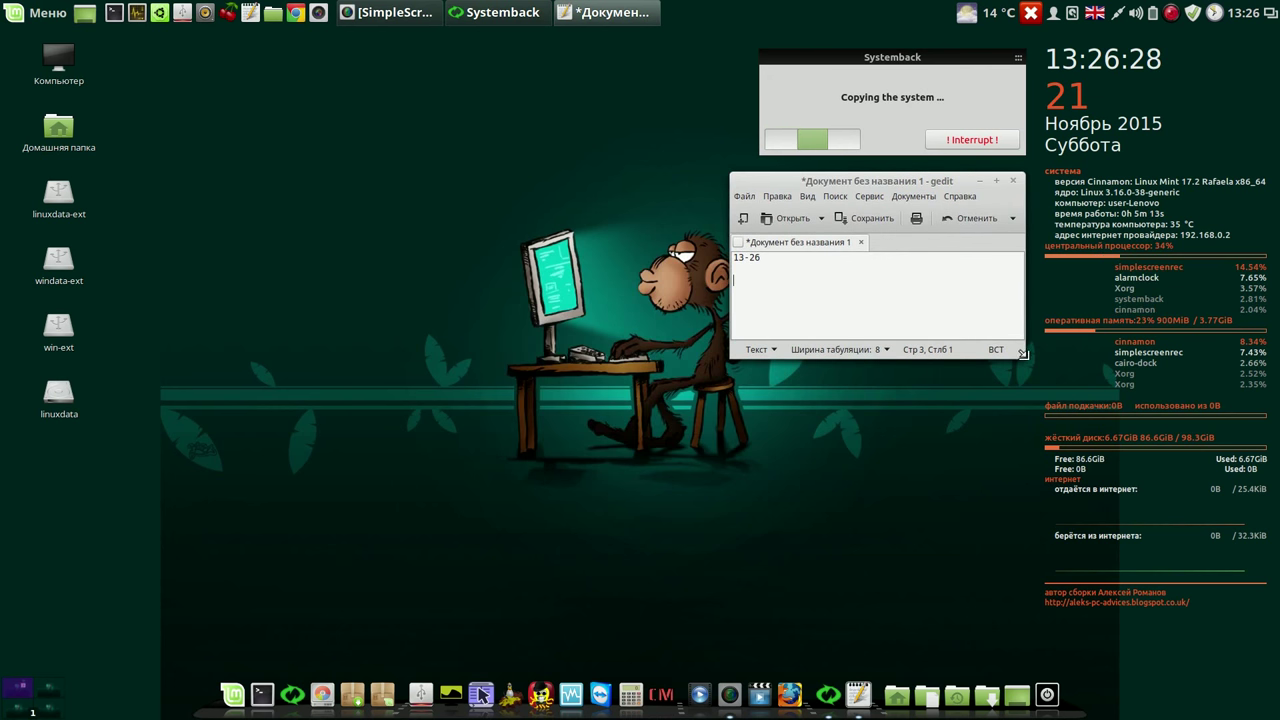
left_click_drag(1022, 356, 1019, 337)
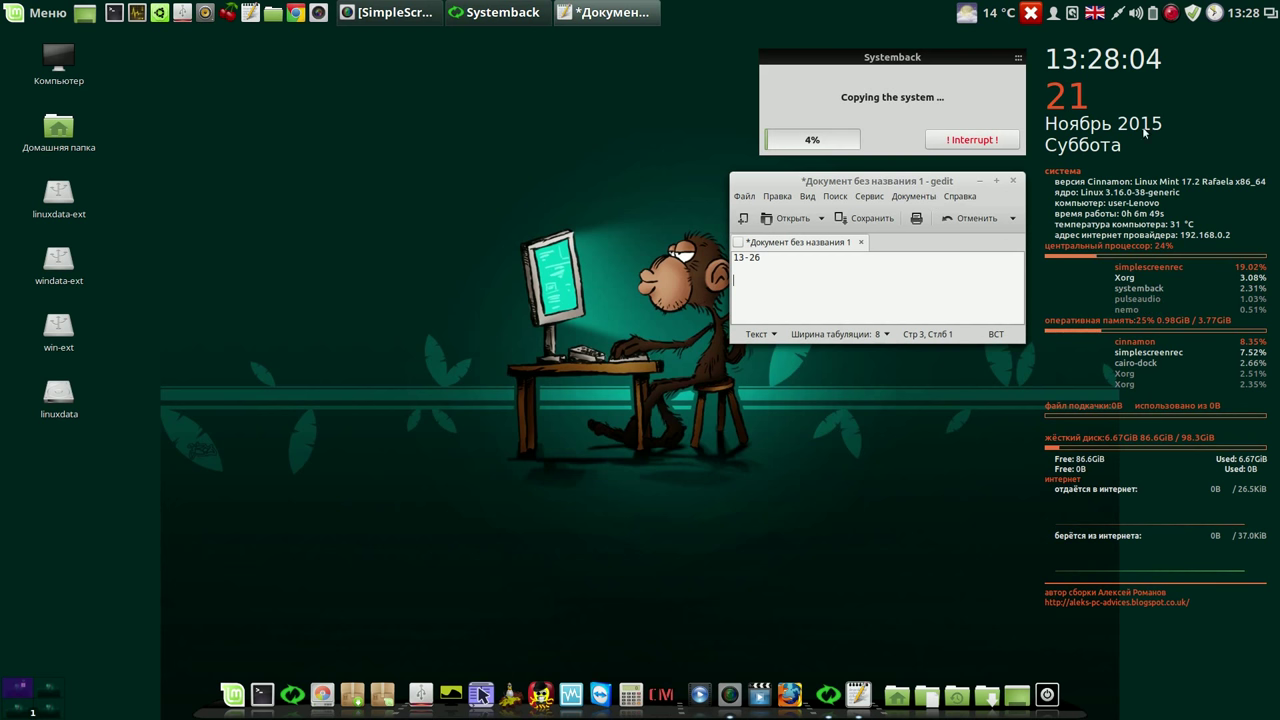
left_click(1171, 14)
left_click(1185, 33)
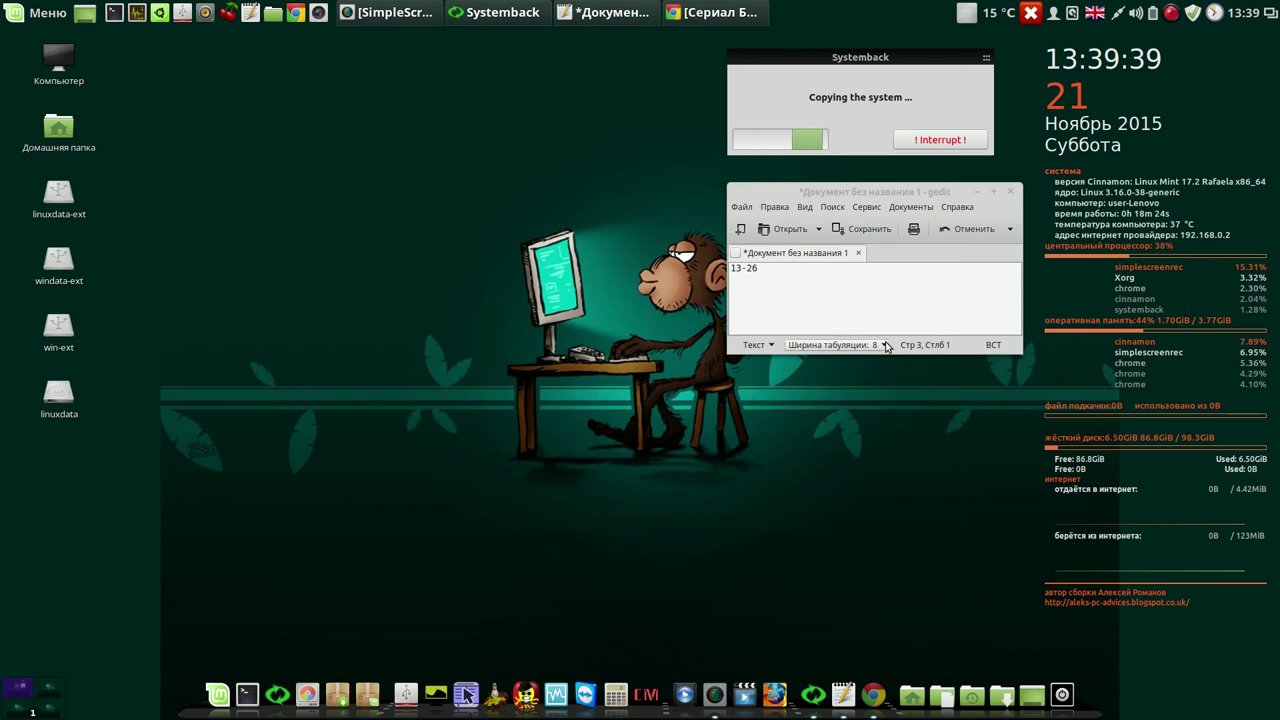
Acknowledge the finished system copy, quit Systemback, and close the gedit note without saving it.
double_click(751, 268)
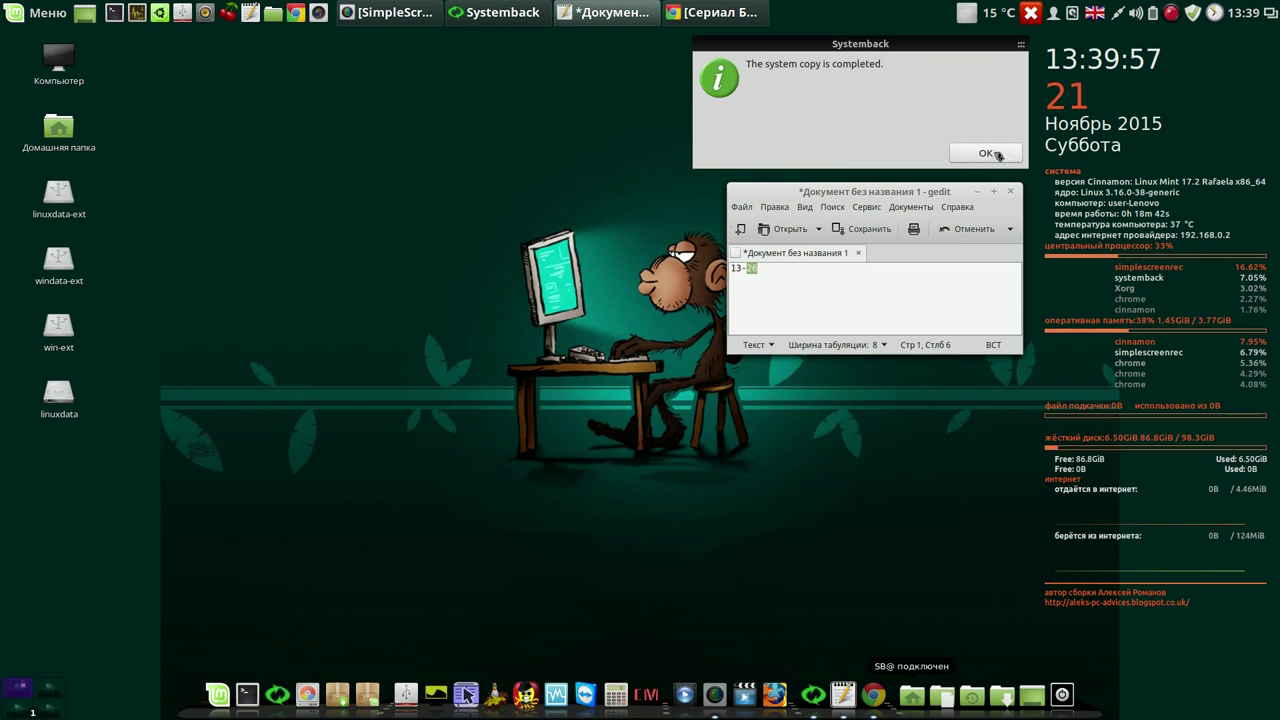
left_click(985, 153)
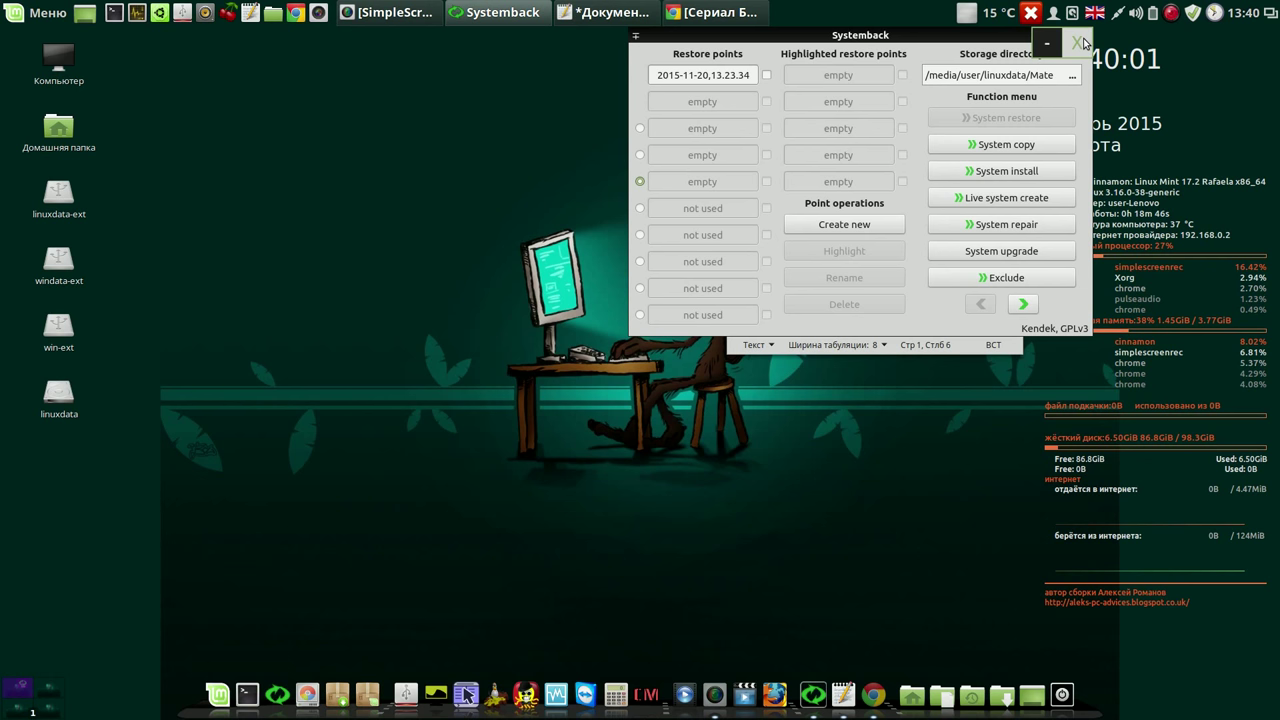
left_click(1083, 43)
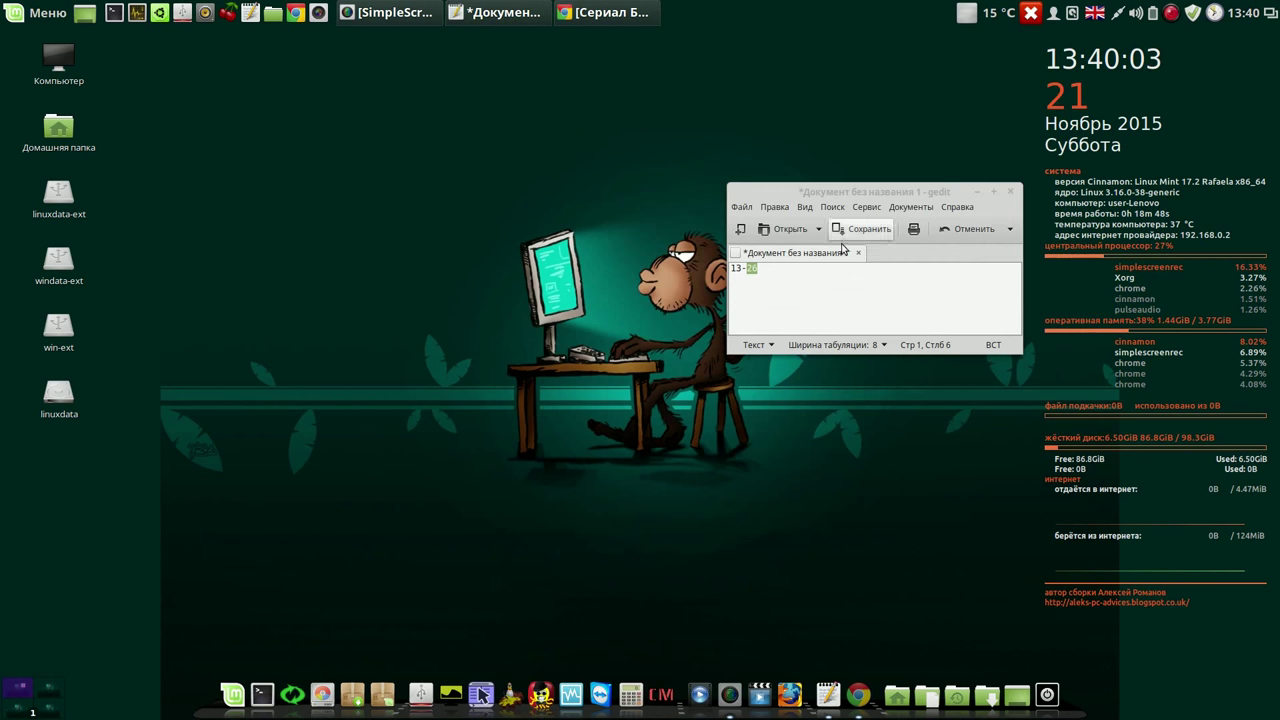
left_click(1009, 193)
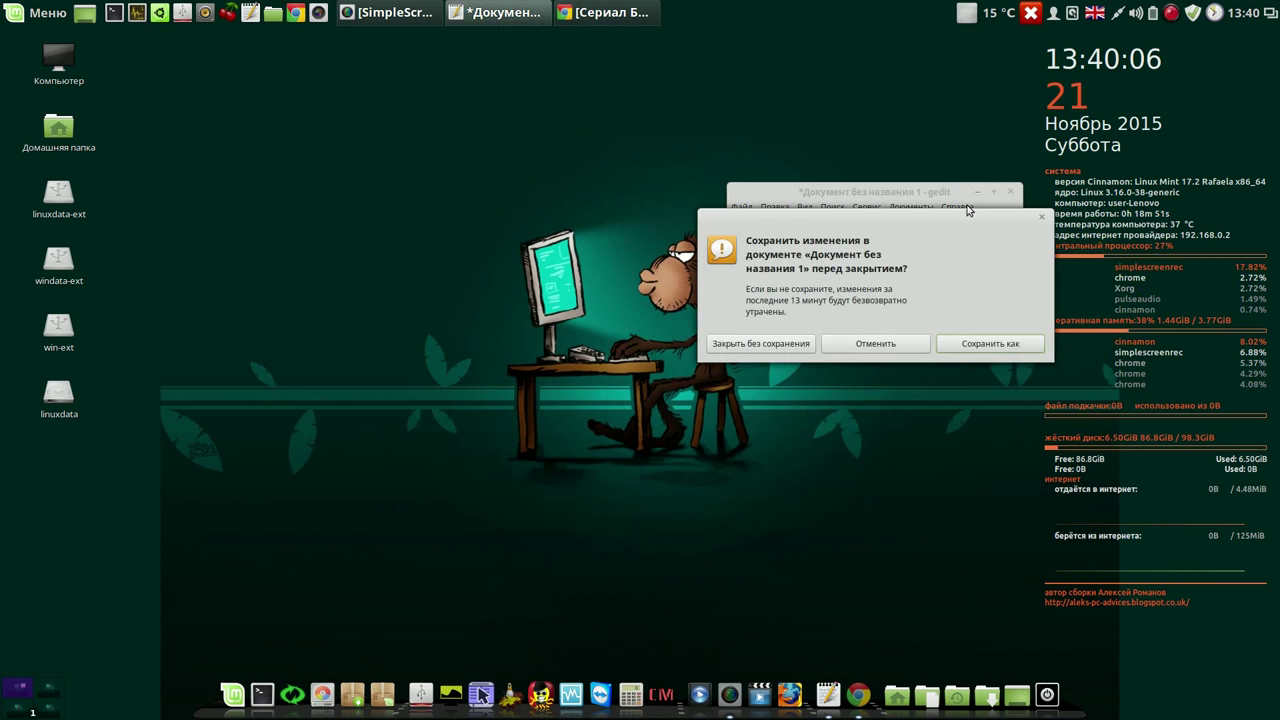
left_click(778, 345)
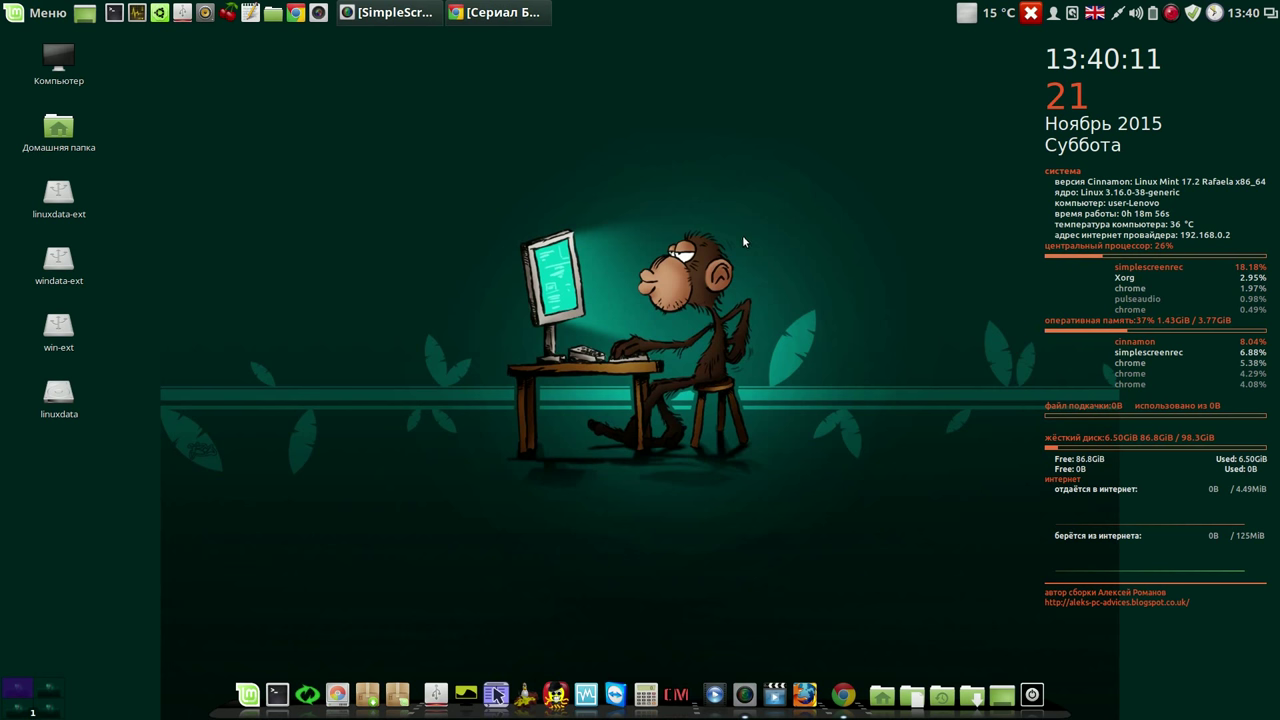
Launch Super Boot Manager, authenticate with the root password, move its window aside, and open Burg Manager.
left_click(556, 696)
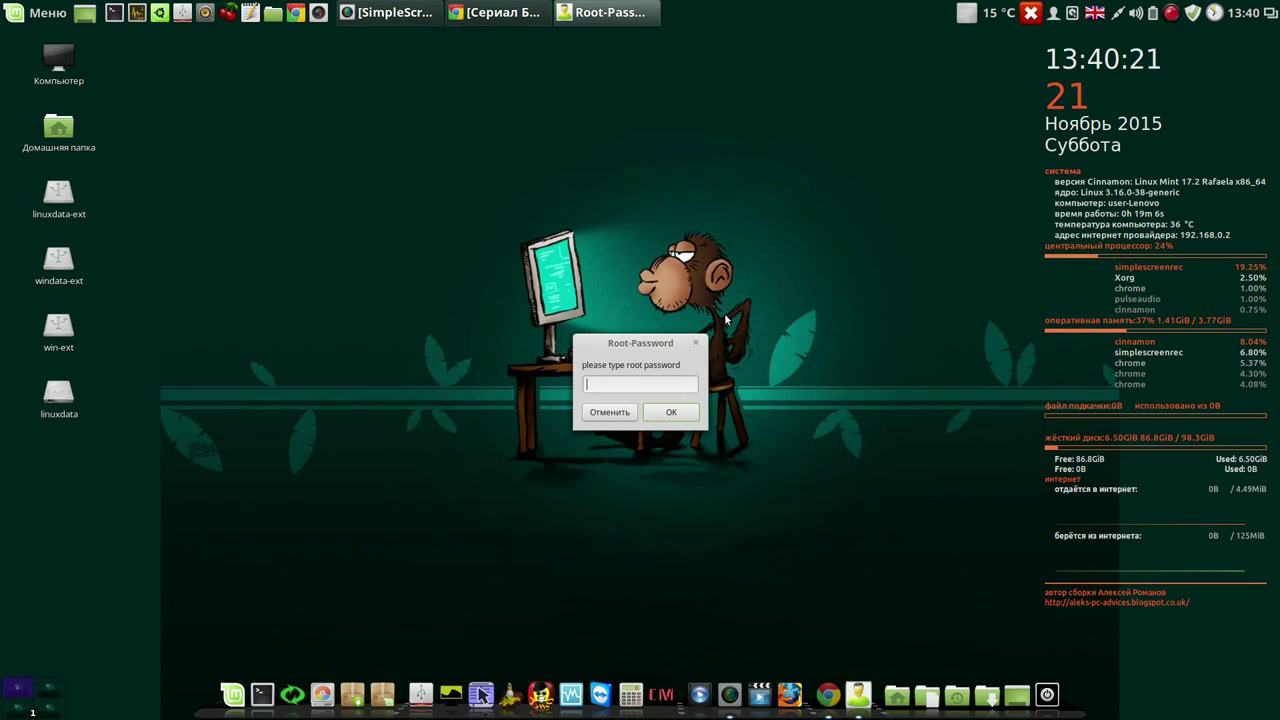
type("***")
key("Return")
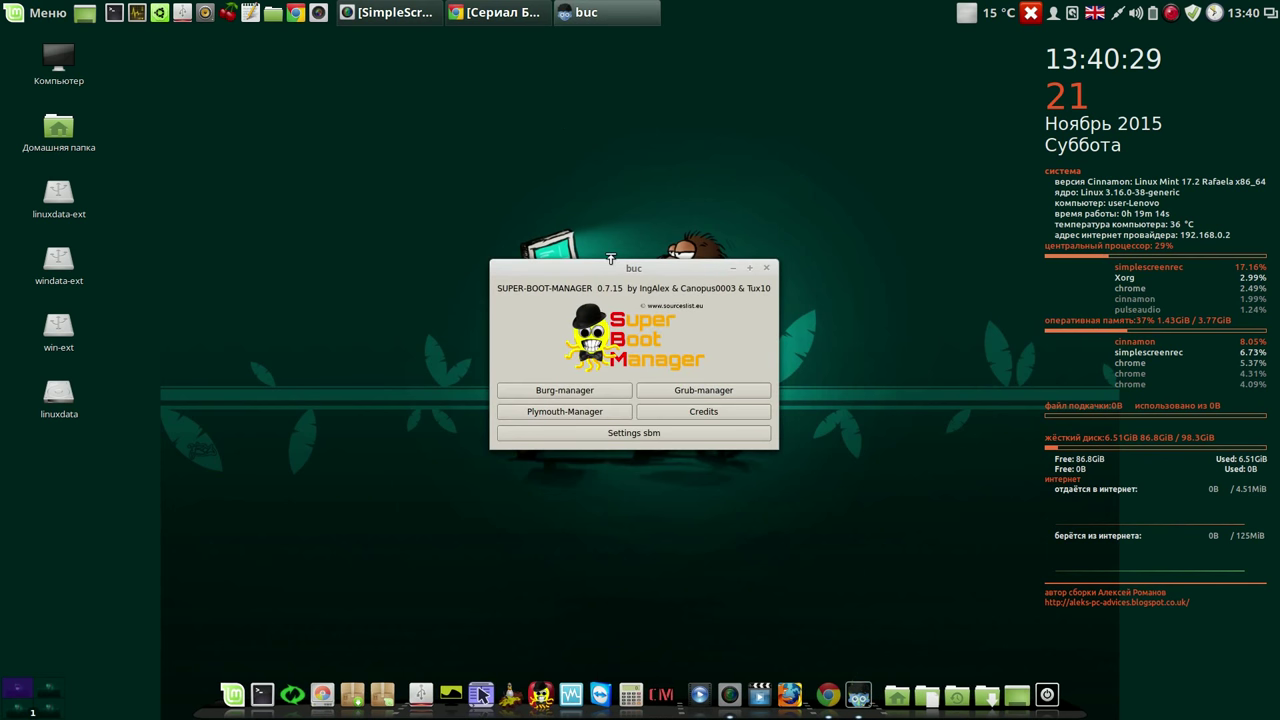
left_click_drag(610, 258, 530, 130)
left_click(495, 264)
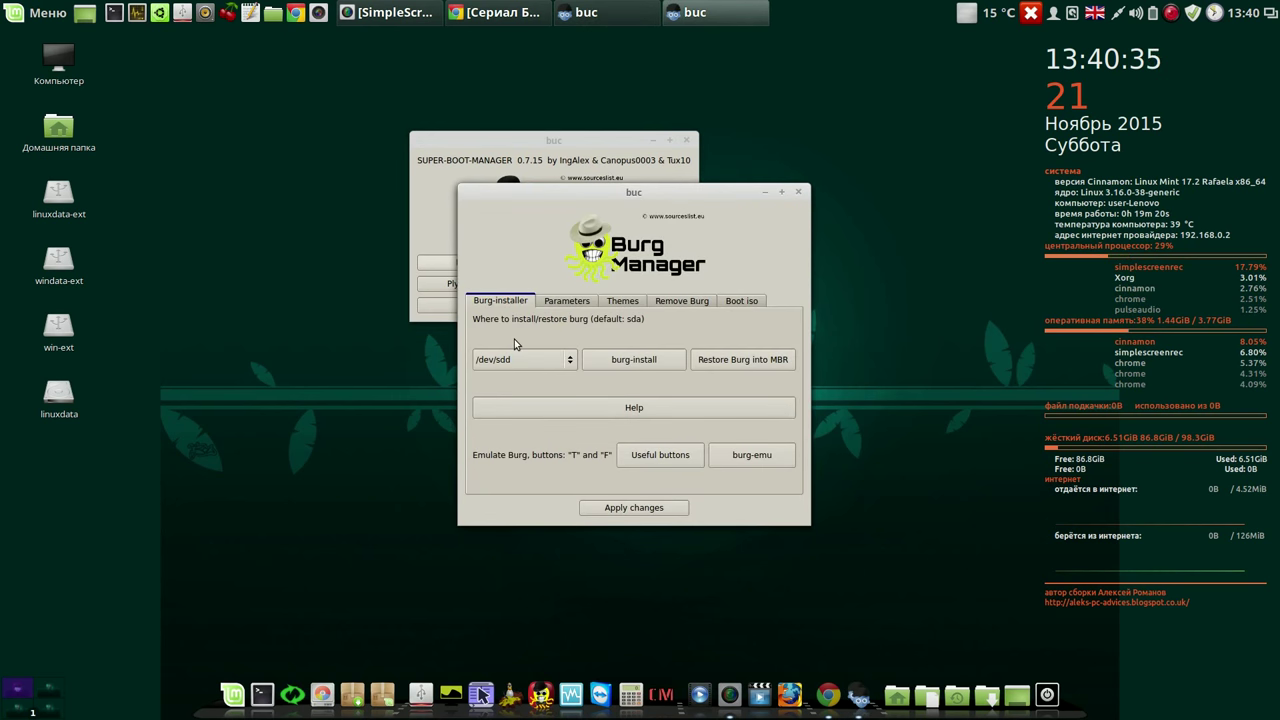
Set the BURG target to /dev/sda, start burg-install, and separate the installer and Burg Manager windows.
left_click(568, 362)
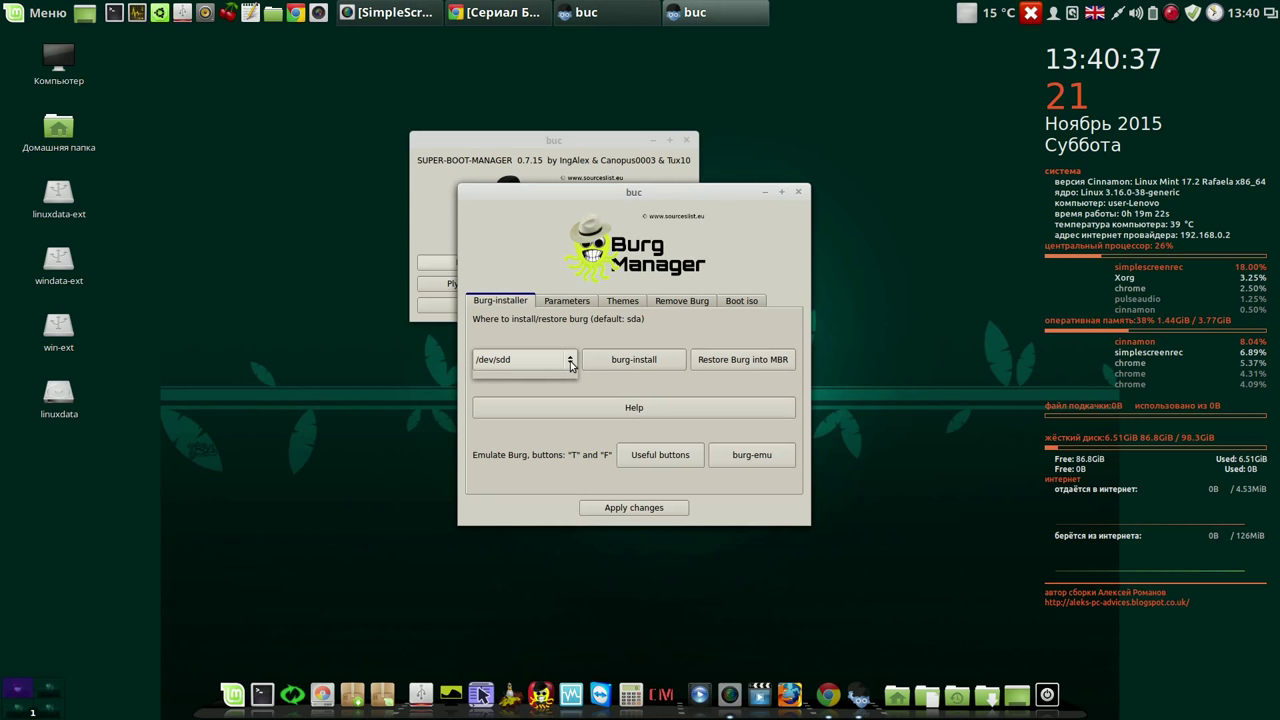
left_click(550, 372)
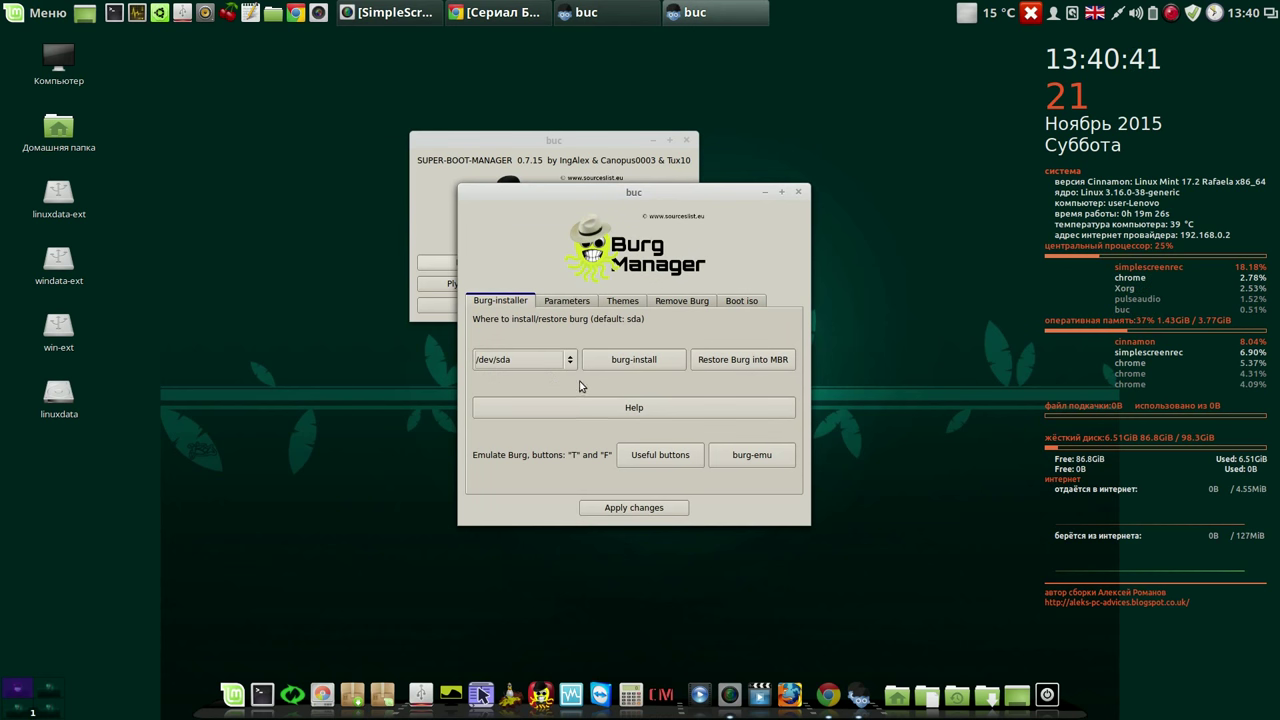
left_click(640, 363)
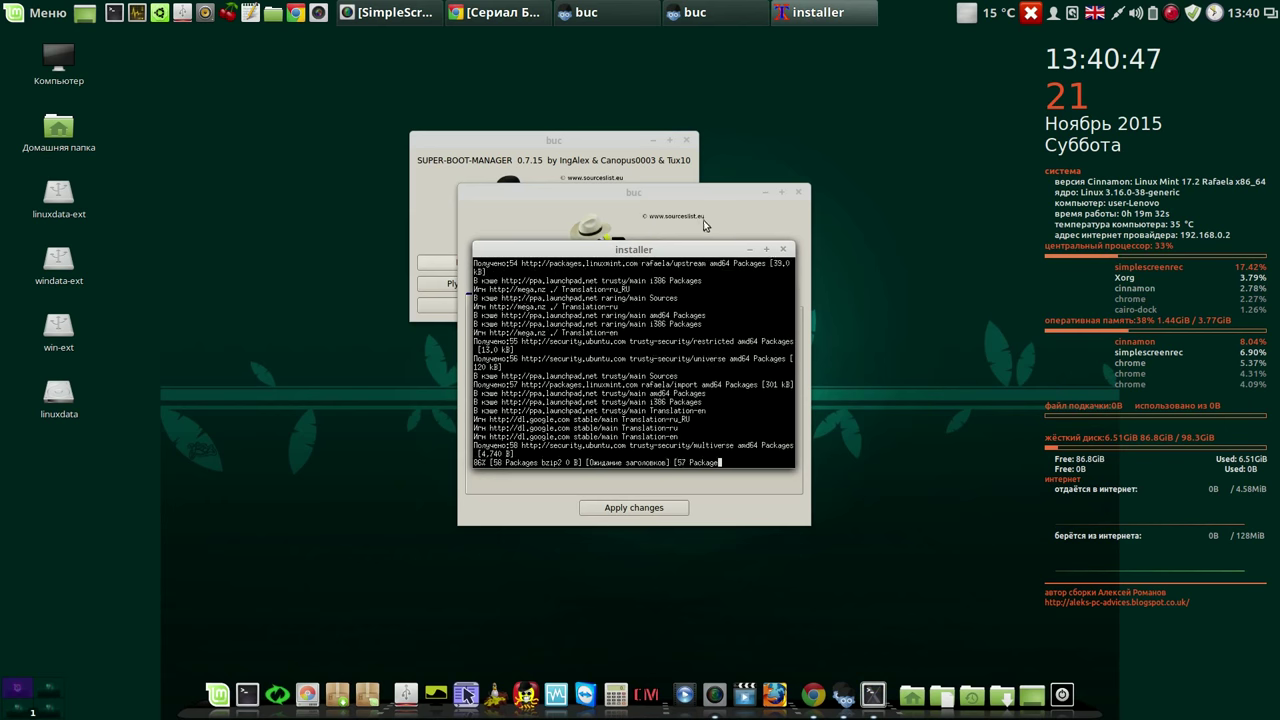
left_click_drag(680, 249, 337, 58)
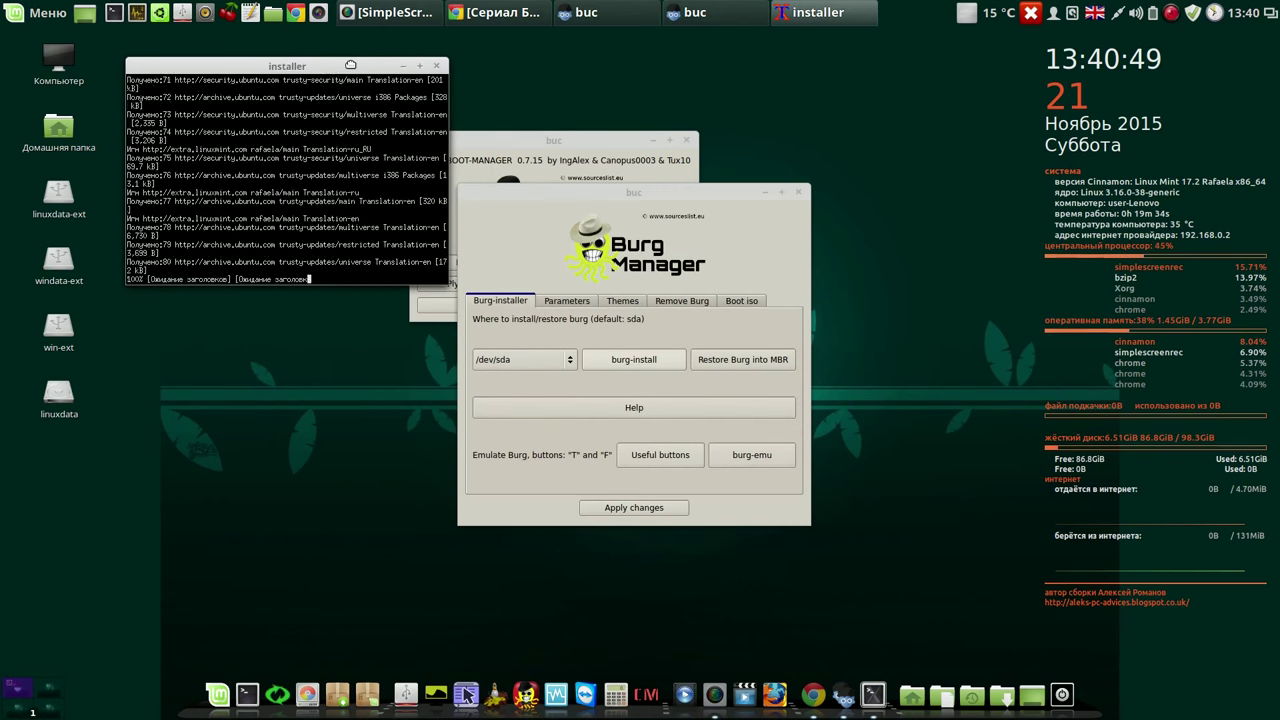
left_click_drag(683, 195, 786, 84)
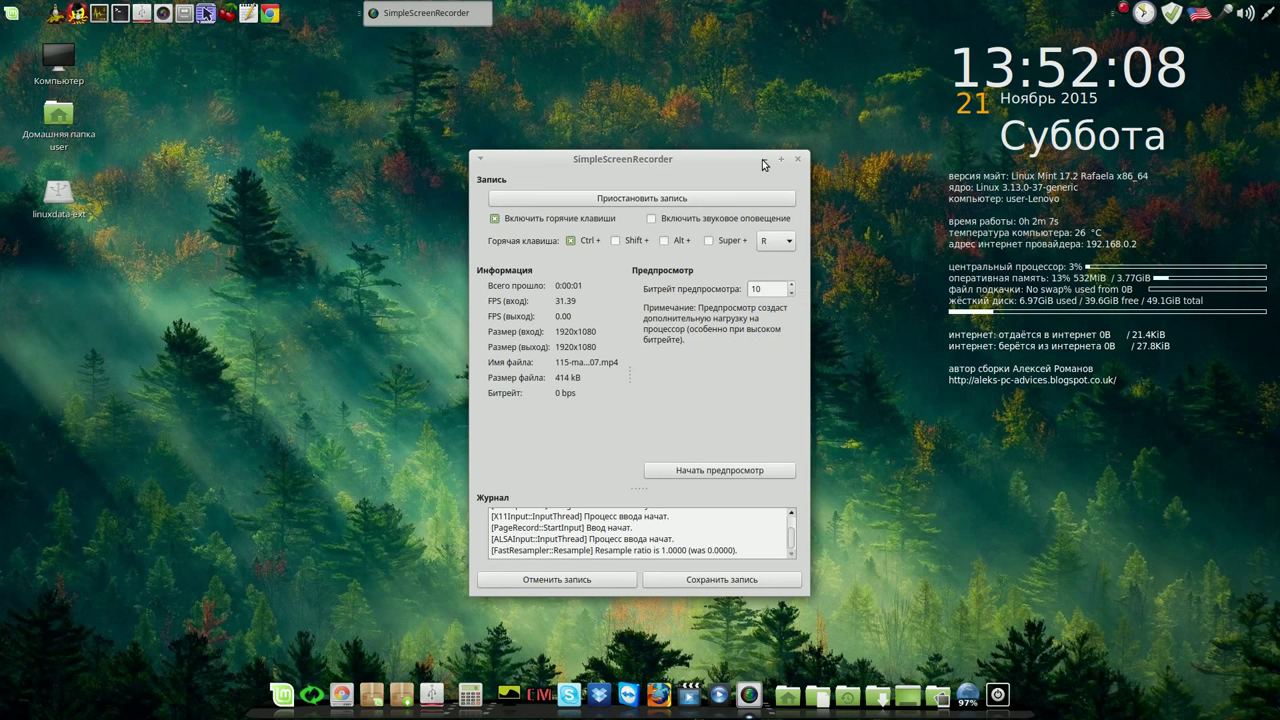
Minimize SimpleScreenRecorder to view the booted Mate desktop, and look at its shutdown options without choosing any.
left_click(762, 159)
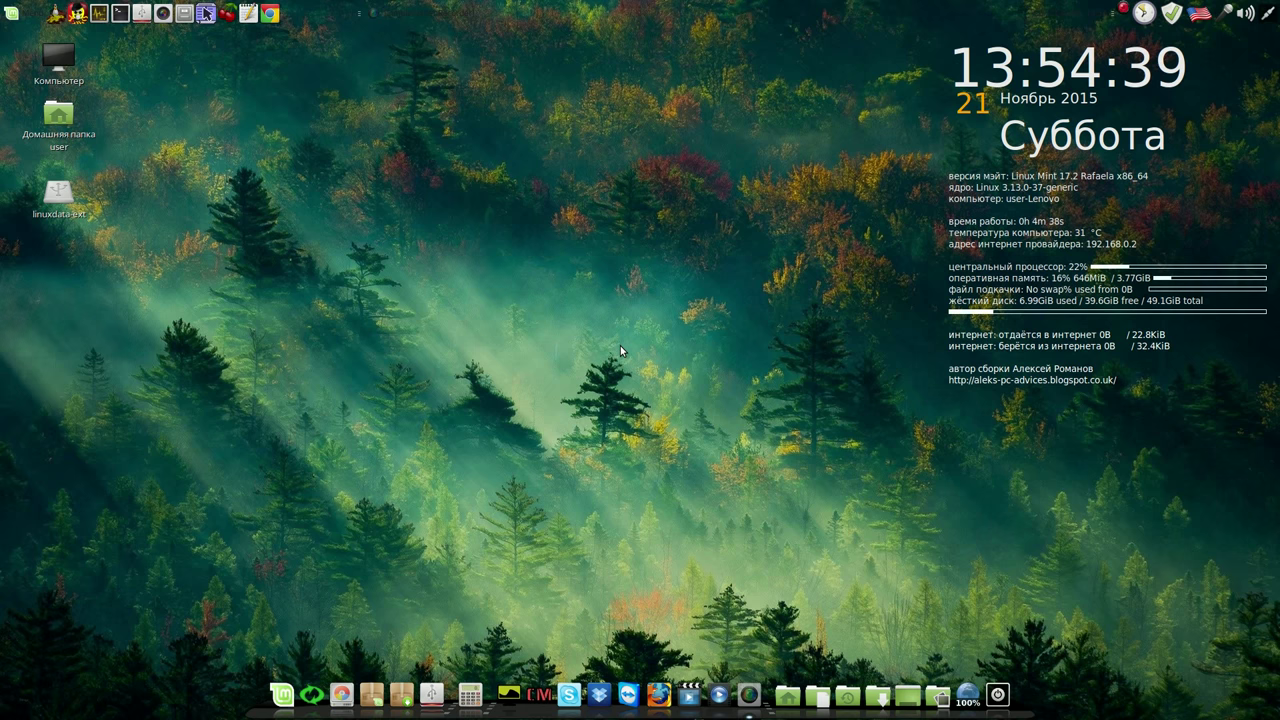
left_click(997, 685)
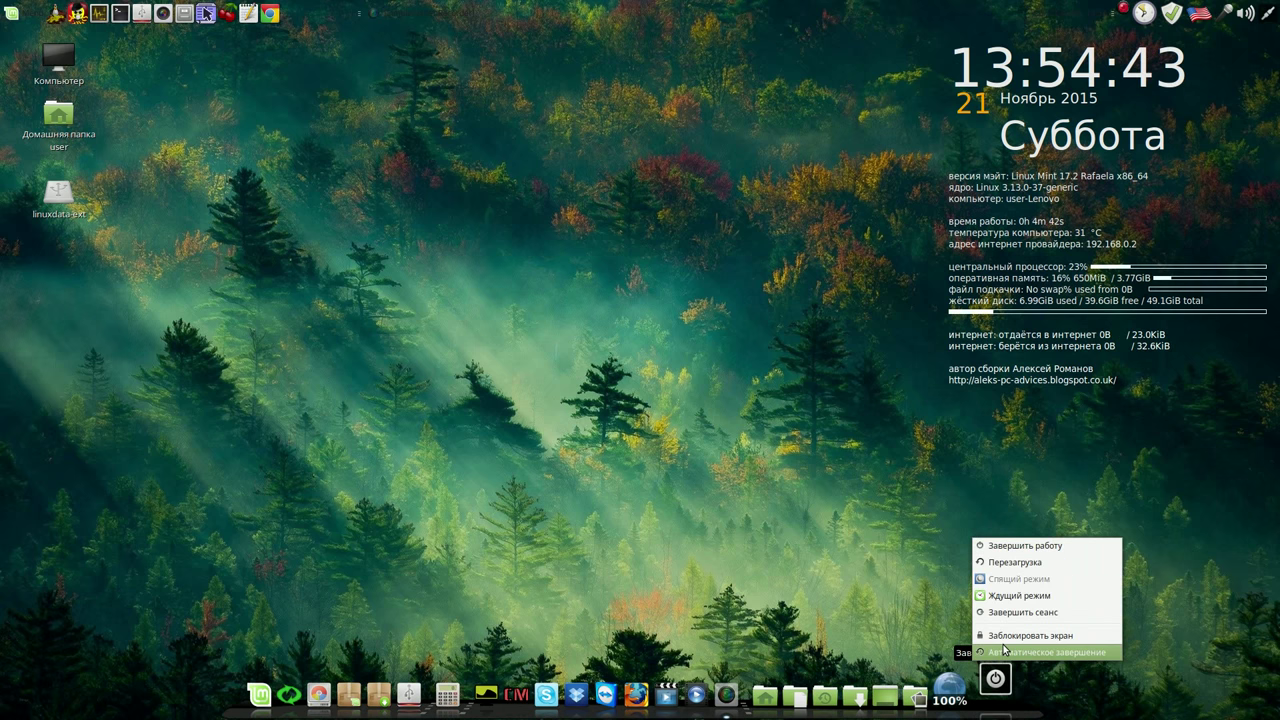
left_click(805, 282)
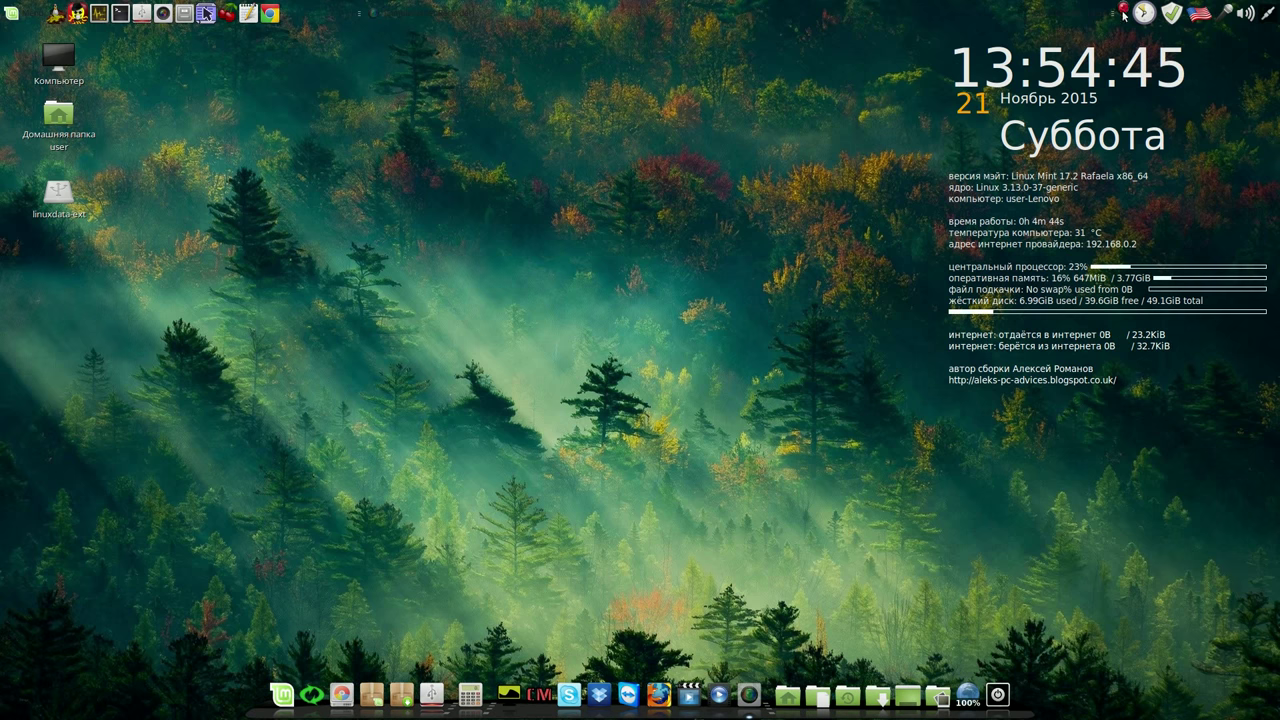